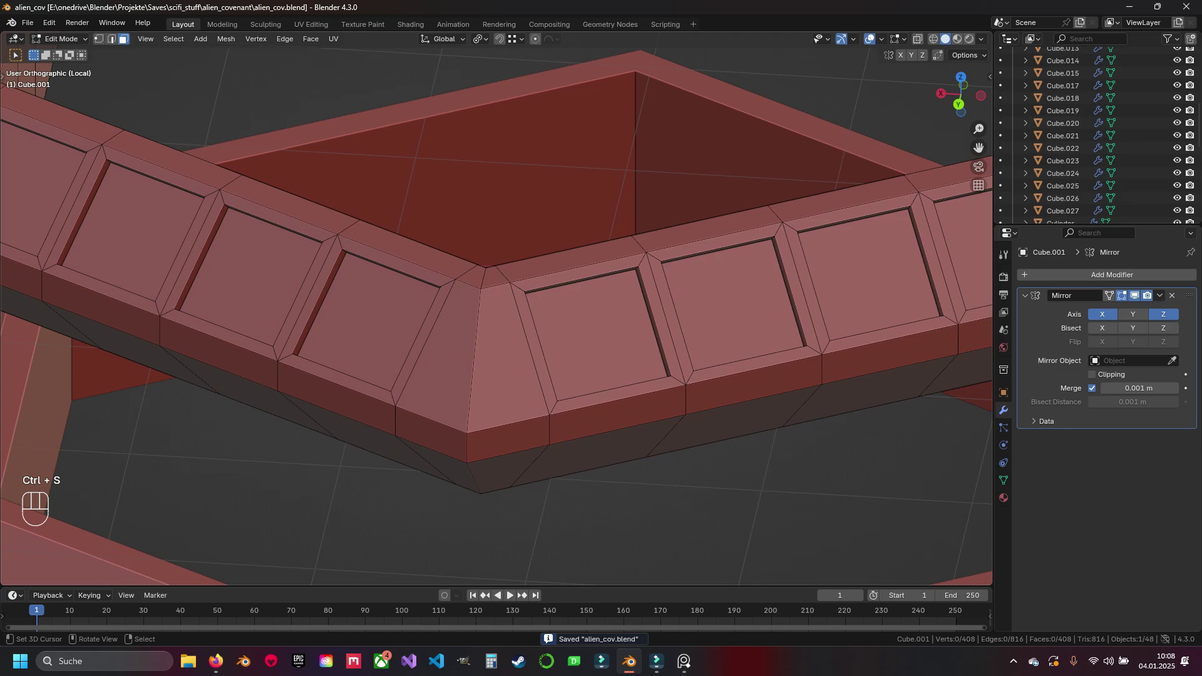
Switch the hexagonal ring mesh to vertex selection and save the file
{"action": "key", "text": "a"}
{"action": "scroll", "coordinate": [497, 309], "scroll_direction": "down", "scroll_amount": 4}
{"action": "middle_click_drag", "start_coordinate": [497, 309], "coordinate": [608, 257]}
{"action": "middle_click_drag", "start_coordinate": [495, 313], "coordinate": [537, 289]}
{"action": "key", "text": "ctrl+s"}
{"action": "scroll", "coordinate": [496, 313], "scroll_direction": "up", "scroll_amount": 5}
{"action": "middle_click_drag", "start_coordinate": [537, 438], "coordinate": [375, 140], "text": "shift"}
{"action": "key", "text": "1"}
{"action": "key", "text": "backslash"}
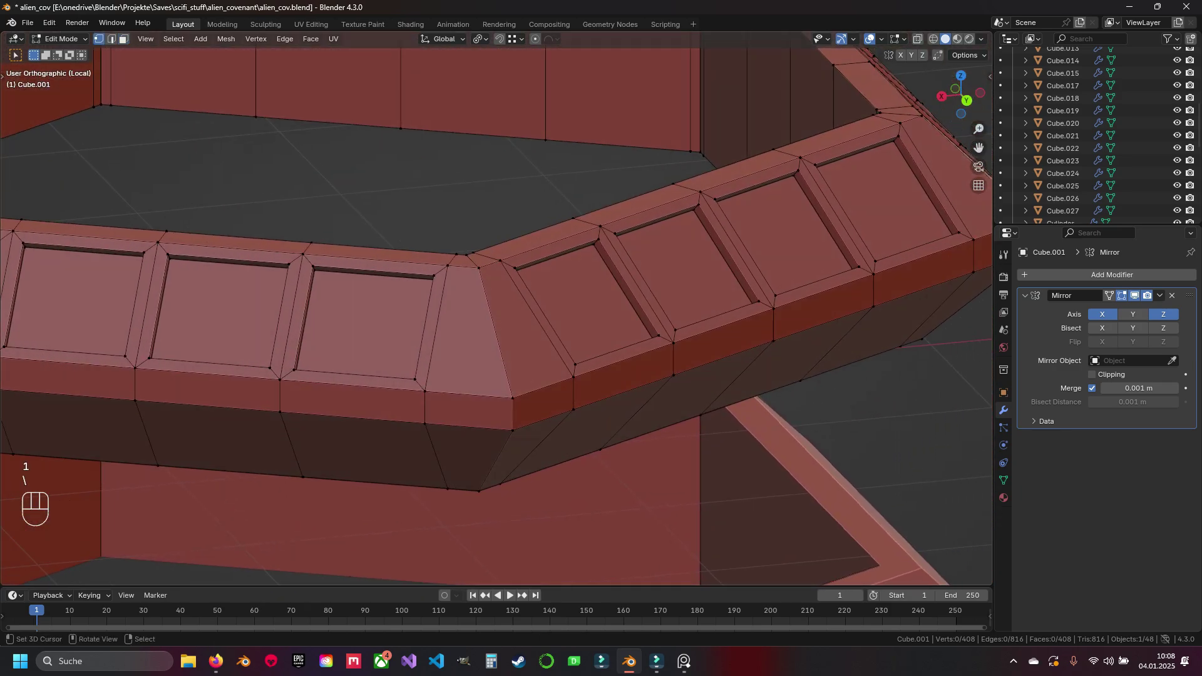
{"action": "key", "text": "ctrl+s"}
Connect opposite corner vertices of the recessed panels along one side of the ring, giving each panel two crossing diagonals
{"action": "key", "text": "KP_Decimal"}
{"action": "middle_click_drag", "start_coordinate": [496, 309], "coordinate": [469, 299]}
{"action": "right_click", "coordinate": [355, 328], "text": "shift"}
{"action": "middle_click_drag", "start_coordinate": [355, 328], "coordinate": [514, 316], "text": "shift"}
{"action": "key", "text": "j"}
{"action": "middle_click_drag", "start_coordinate": [541, 393], "coordinate": [495, 325]}
{"action": "right_click", "coordinate": [390, 289]}
{"action": "middle_click_drag", "start_coordinate": [390, 289], "coordinate": [483, 344]}
{"action": "left_click", "coordinate": [566, 372], "text": "shift"}
{"action": "key", "text": "j"}
{"action": "middle_click_drag", "start_coordinate": [565, 372], "coordinate": [510, 242]}
{"action": "left_click", "coordinate": [495, 281]}
{"action": "right_click", "coordinate": [375, 343], "text": "shift"}
{"action": "left_click", "coordinate": [556, 271]}
{"action": "key", "text": "j"}
{"action": "right_click", "coordinate": [607, 201]}
{"action": "right_click", "coordinate": [485, 374], "text": "shift"}
{"action": "key", "text": "j"}
{"action": "key", "text": "j"}
Connect opposite corner vertices of the four recessed panels on the adjoining ring side with crossing diagonals, and clear the selection
{"action": "key", "text": "j"}
{"action": "middle_click_drag", "start_coordinate": [652, 176], "coordinate": [631, 208]}
{"action": "right_click", "coordinate": [631, 208]}
{"action": "key", "text": "j"}
{"action": "right_click", "coordinate": [591, 306]}
{"action": "middle_click_drag", "start_coordinate": [590, 306], "coordinate": [708, 369]}
{"action": "right_click", "coordinate": [546, 437], "text": "shift"}
{"action": "key", "text": "j"}
{"action": "middle_click_drag", "start_coordinate": [546, 436], "coordinate": [432, 451]}
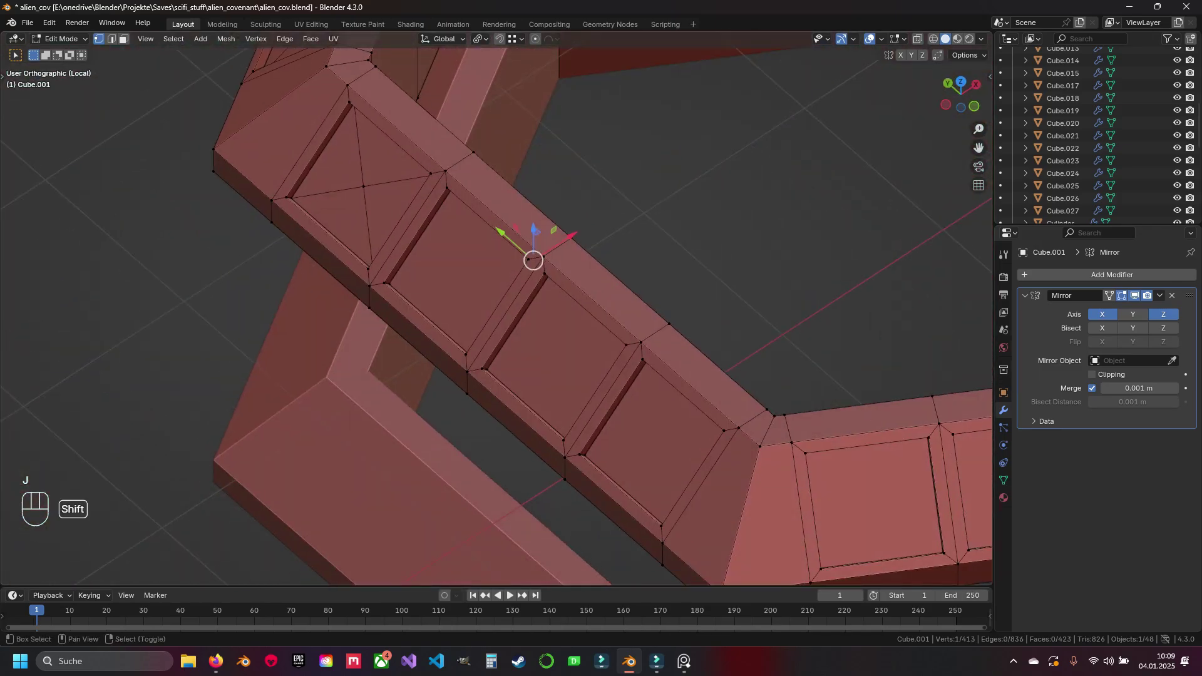
{"action": "key", "text": "j"}
{"action": "middle_click_drag", "start_coordinate": [501, 351], "coordinate": [520, 279]}
{"action": "right_click", "coordinate": [523, 359], "text": "shift"}
{"action": "key", "text": "j"}
{"action": "key", "text": "j"}
{"action": "key", "text": "j"}
{"action": "right_click", "coordinate": [539, 213]}
{"action": "middle_click_drag", "start_coordinate": [539, 213], "coordinate": [664, 300]}
{"action": "right_click", "coordinate": [447, 272], "text": "shift"}
{"action": "key", "text": "shift+j"}
{"action": "key", "text": "a"}
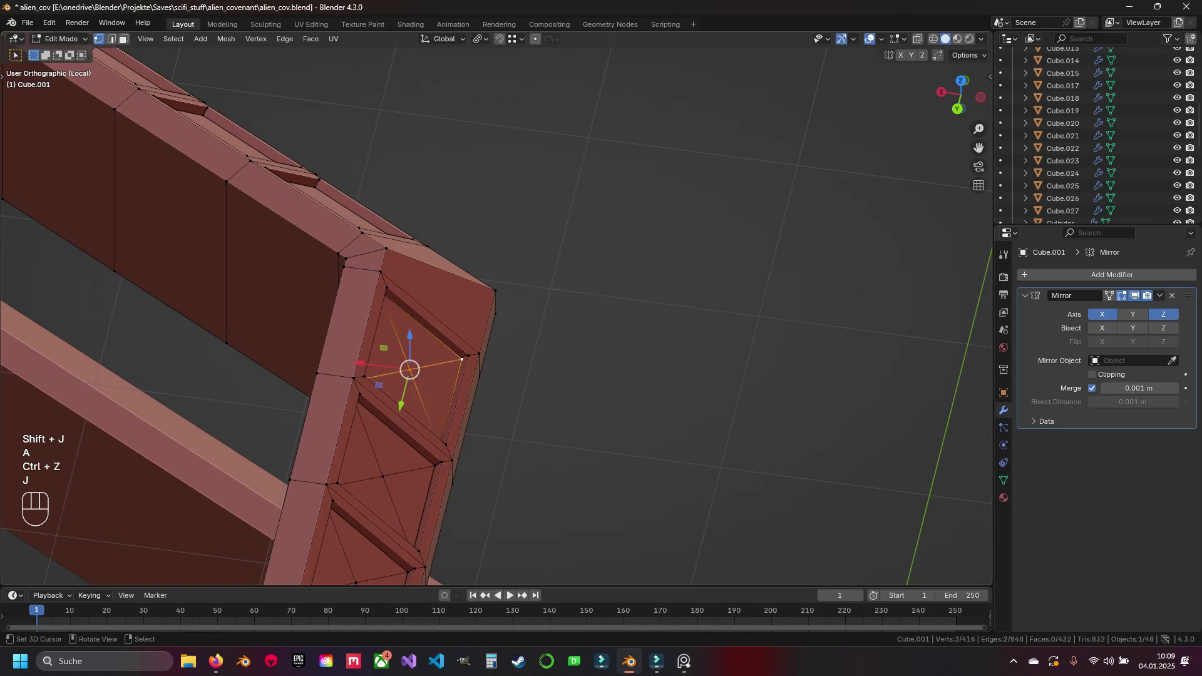
{"action": "scroll", "coordinate": [512, 246], "scroll_direction": "down", "scroll_amount": 4}
{"action": "key", "text": "a"}
{"action": "middle_click_drag", "start_coordinate": [461, 359], "coordinate": [691, 146], "text": "shift"}
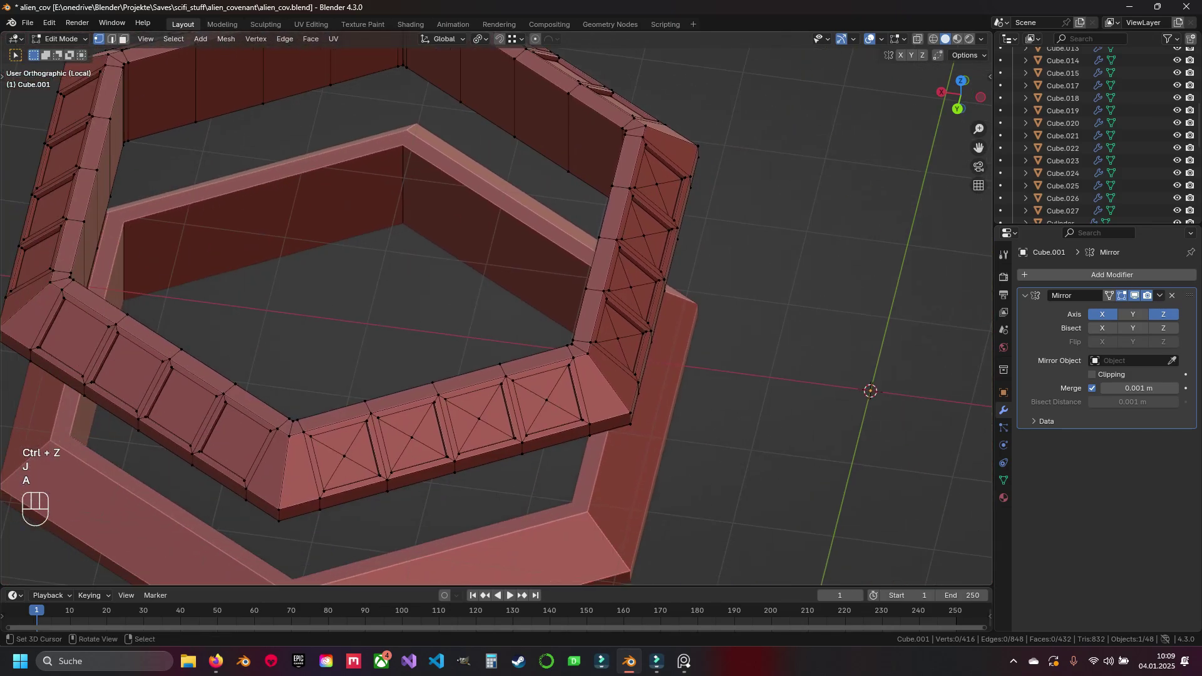
{"action": "middle_click_drag", "start_coordinate": [563, 282], "coordinate": [730, 201]}
{"action": "scroll", "coordinate": [566, 307], "scroll_direction": "up", "scroll_amount": 4}
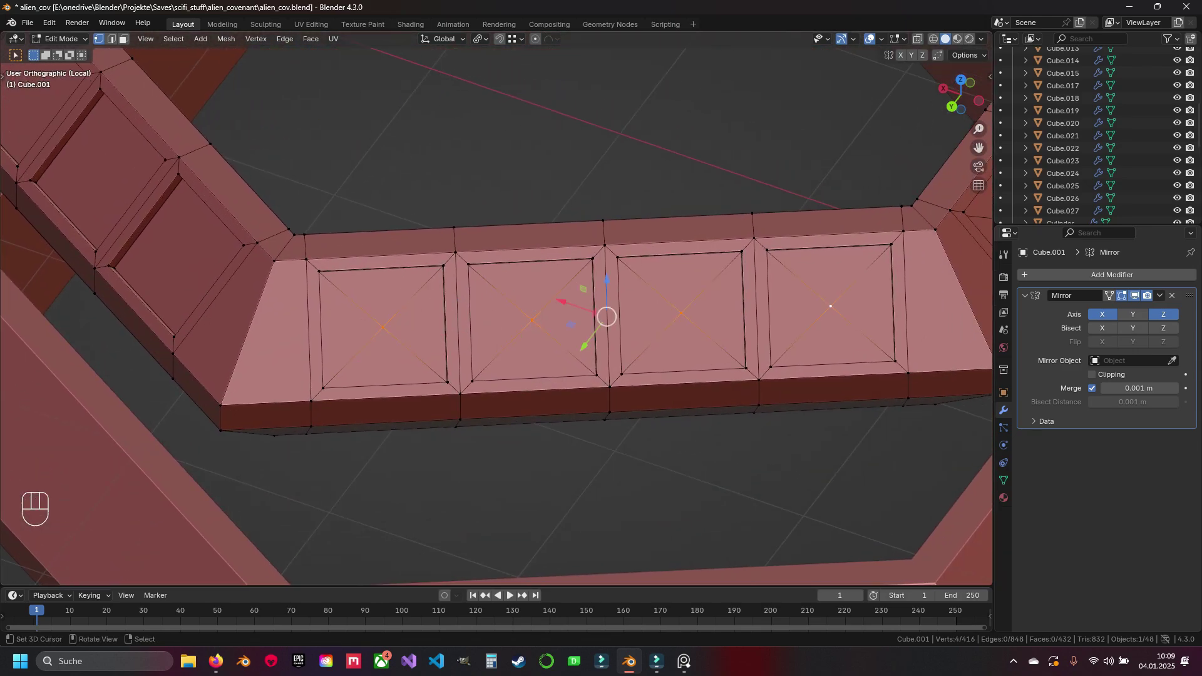
{"action": "middle_click_drag", "start_coordinate": [814, 300], "coordinate": [332, 400], "text": "shift"}
{"action": "middle_click_drag", "start_coordinate": [274, 368], "coordinate": [601, 242], "text": "shift"}
{"action": "key", "text": "ctrl+b"}
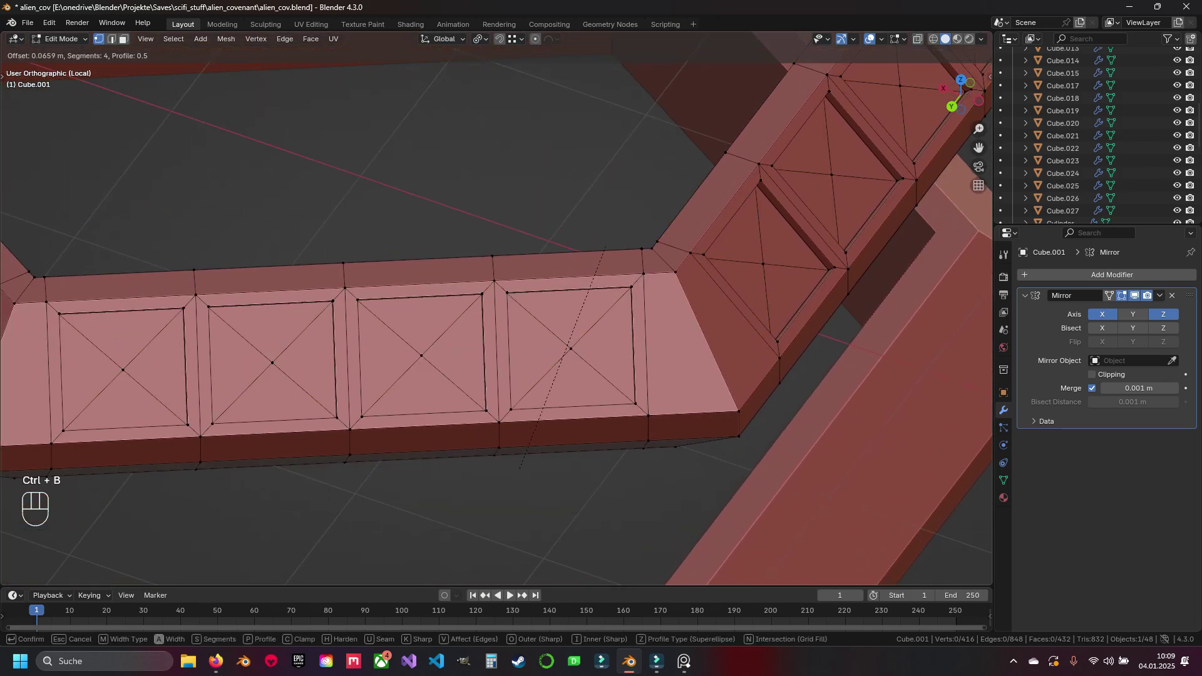
{"action": "key", "text": "Escape"}
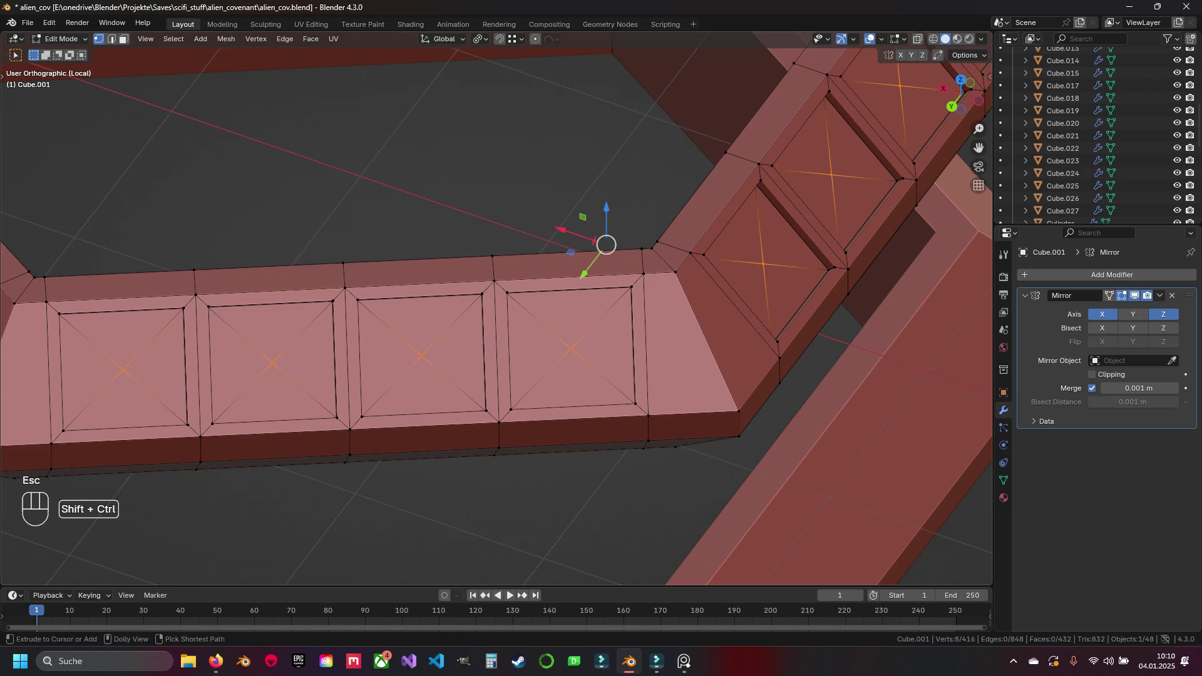
{"action": "key", "text": "shift+ctrl+b"}
{"action": "scroll", "coordinate": [533, 474], "scroll_direction": "down", "scroll_amount": 3}
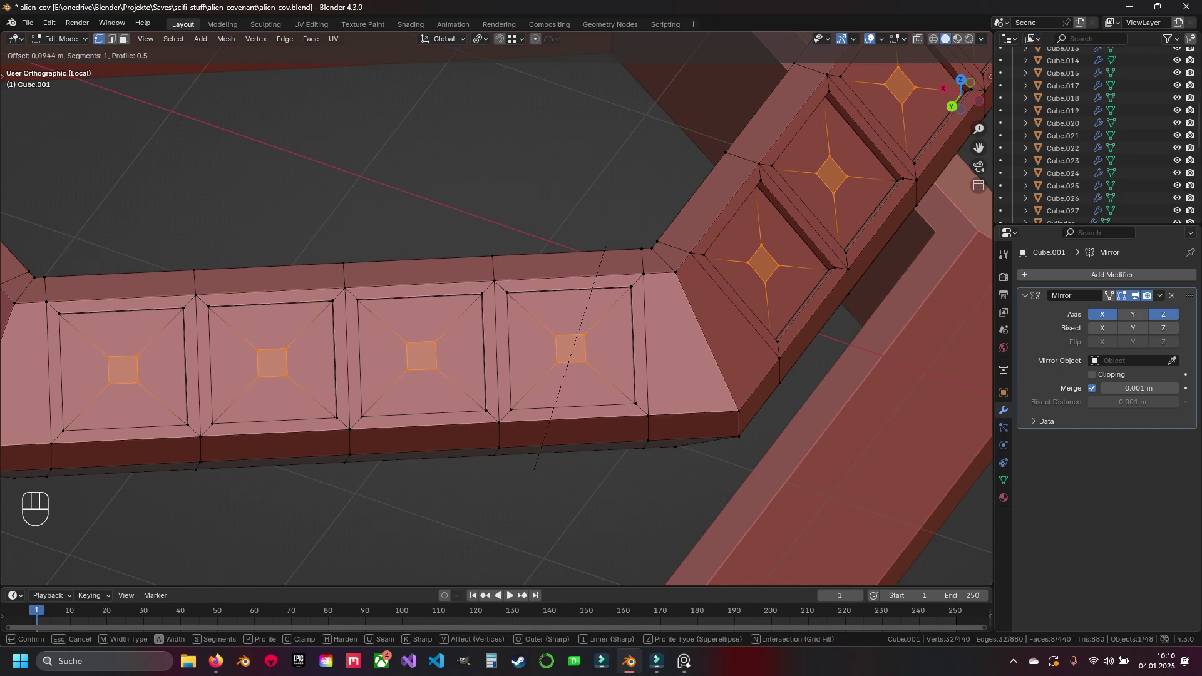
{"action": "key", "text": "Escape"}
{"action": "middle_click_drag", "start_coordinate": [533, 474], "coordinate": [793, 406], "text": "shift"}
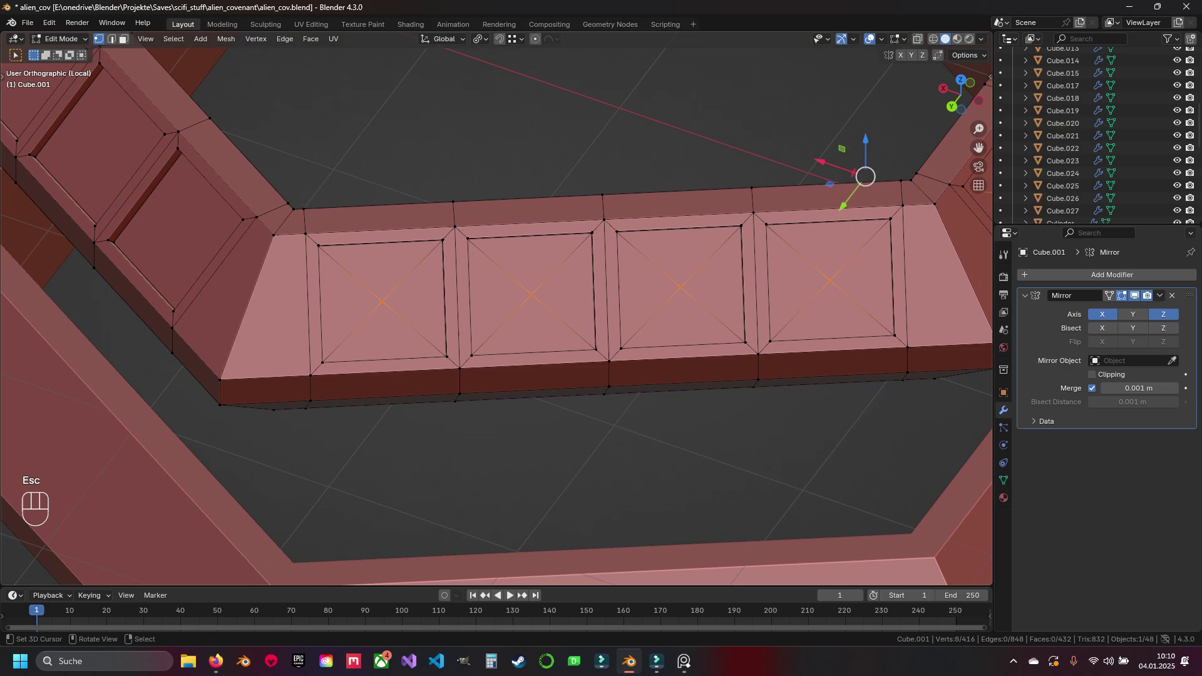
Switch to edge selection and select the crossing diagonal edges of all eight panels on the two ring sides
{"action": "key", "text": "2"}
{"action": "right_click", "coordinate": [352, 332]}
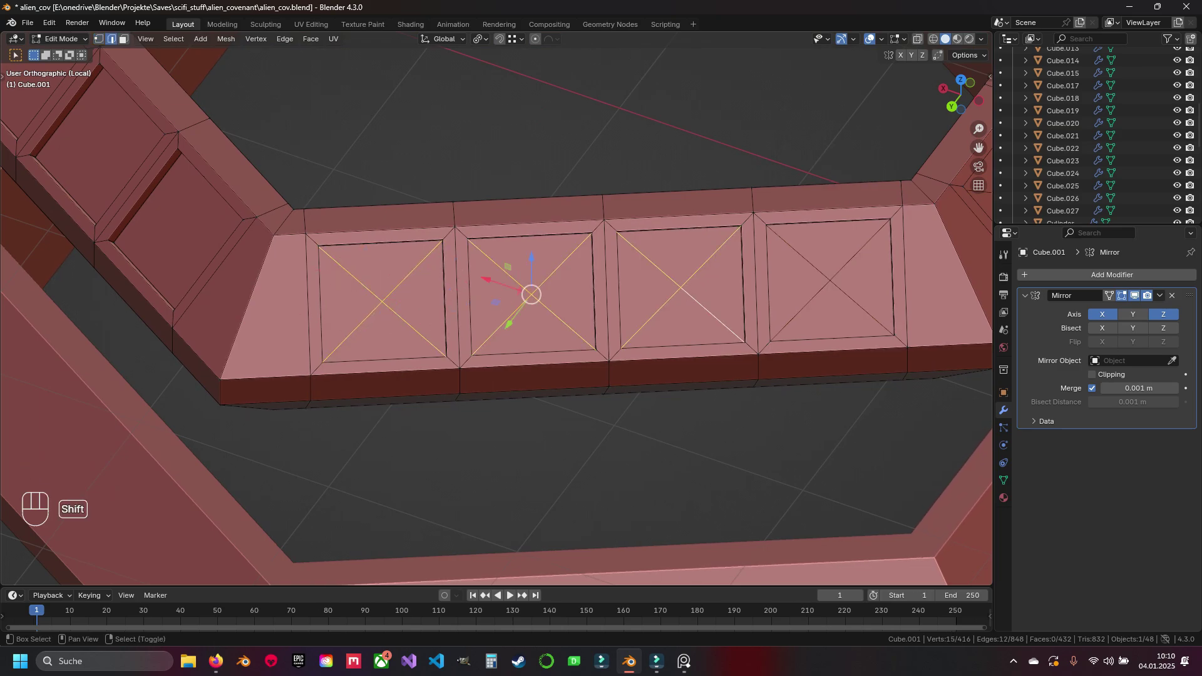
{"action": "middle_click_drag", "start_coordinate": [353, 332], "coordinate": [153, 365], "text": "shift"}
{"action": "right_click", "coordinate": [663, 342], "text": "shift"}
{"action": "middle_click_drag", "start_coordinate": [664, 342], "coordinate": [467, 456], "text": "shift"}
{"action": "right_click", "coordinate": [623, 307], "text": "shift"}
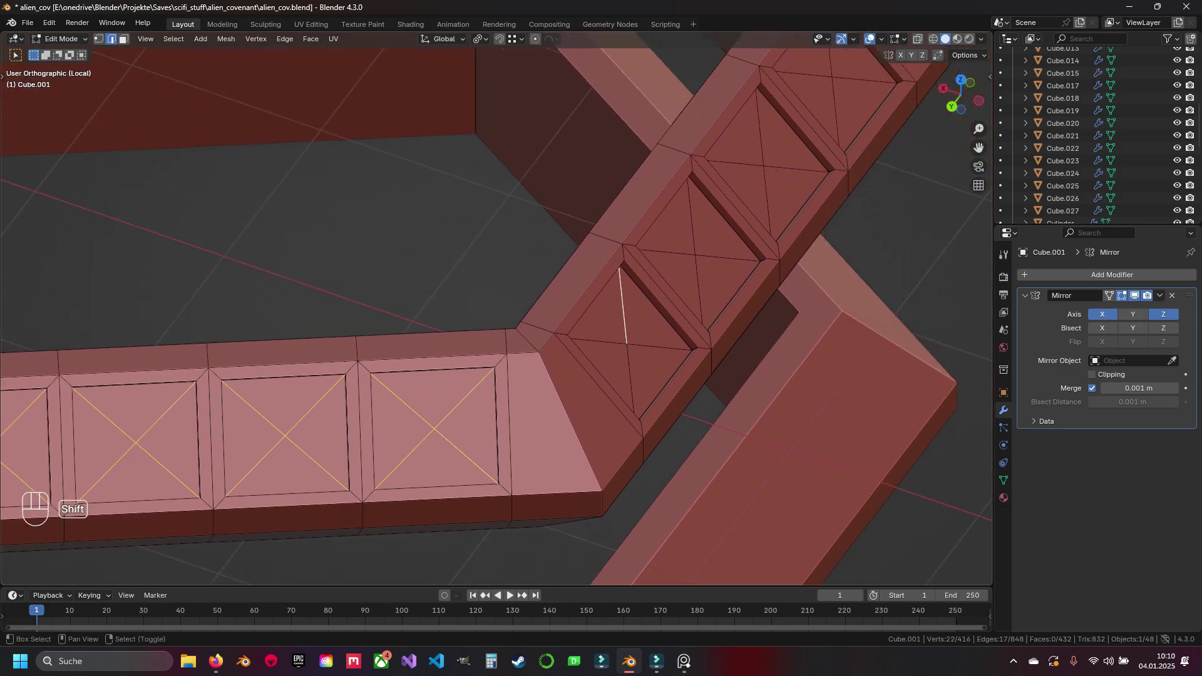
{"action": "right_click", "coordinate": [661, 347], "text": "shift"}
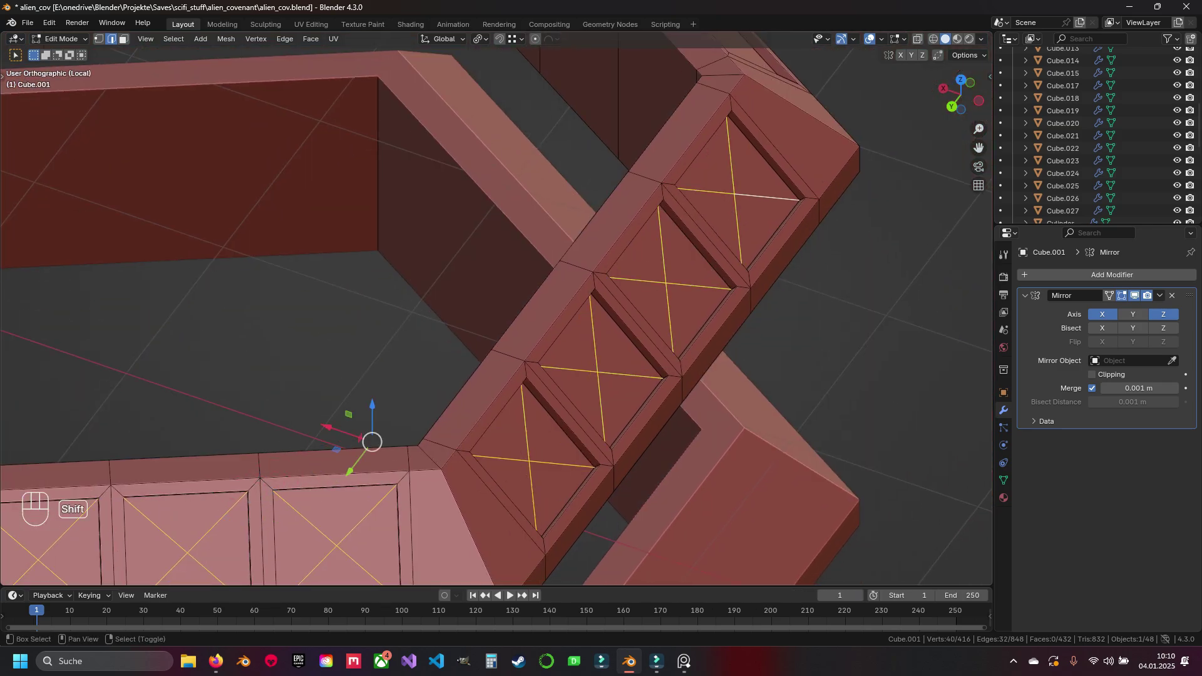
Duplicate the selected diagonal edges in place and separate them into a new object
{"action": "middle_click_drag", "start_coordinate": [438, 376], "coordinate": [543, 184], "text": "shift"}
{"action": "key", "text": "shift+d"}
{"action": "key", "text": "Escape"}
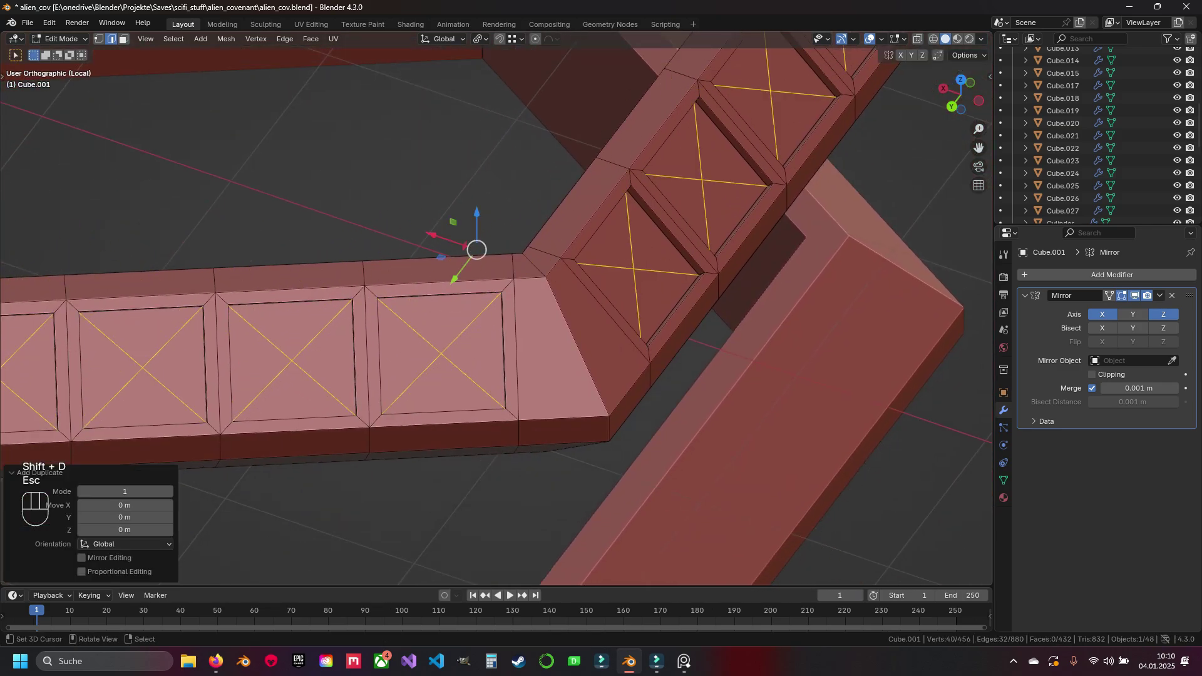
{"action": "key", "text": "p"}
{"action": "left_click", "coordinate": [475, 462]}
Hide the original ring object and open the separated diagonals object in edit mode
{"action": "key", "text": "Tab"}
{"action": "right_click", "coordinate": [463, 372]}
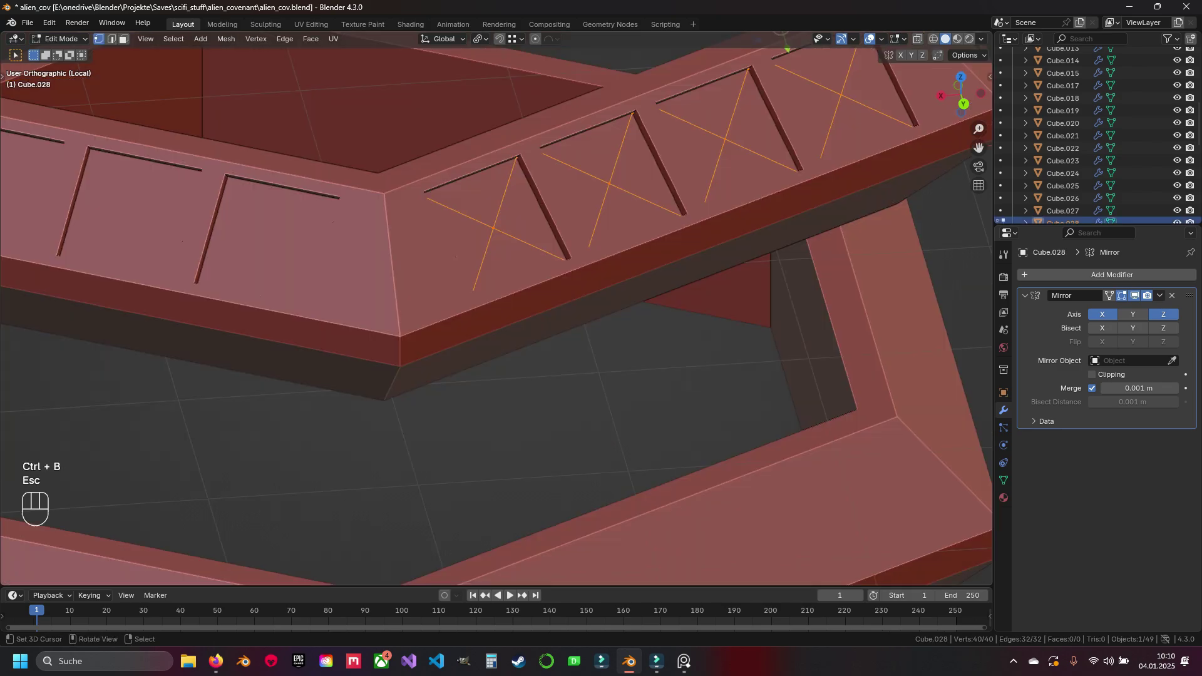
{"action": "middle_click_drag", "start_coordinate": [539, 250], "coordinate": [465, 387], "text": "shift"}
{"action": "key", "text": "Tab"}
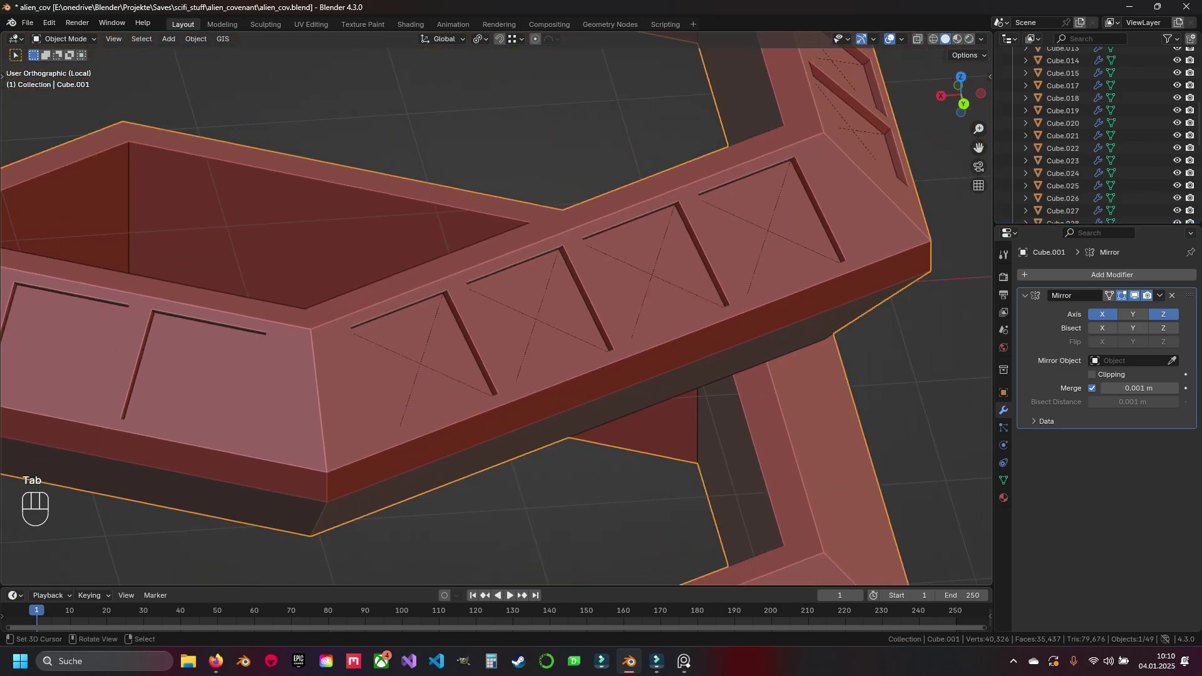
{"action": "key", "text": "h"}
{"action": "right_click", "coordinate": [432, 326]}
{"action": "key", "text": "Tab"}
Fill the gaps between the first panel's crossing diagonals with four triangular faces
{"action": "scroll", "coordinate": [438, 303], "scroll_direction": "up", "scroll_amount": 1}
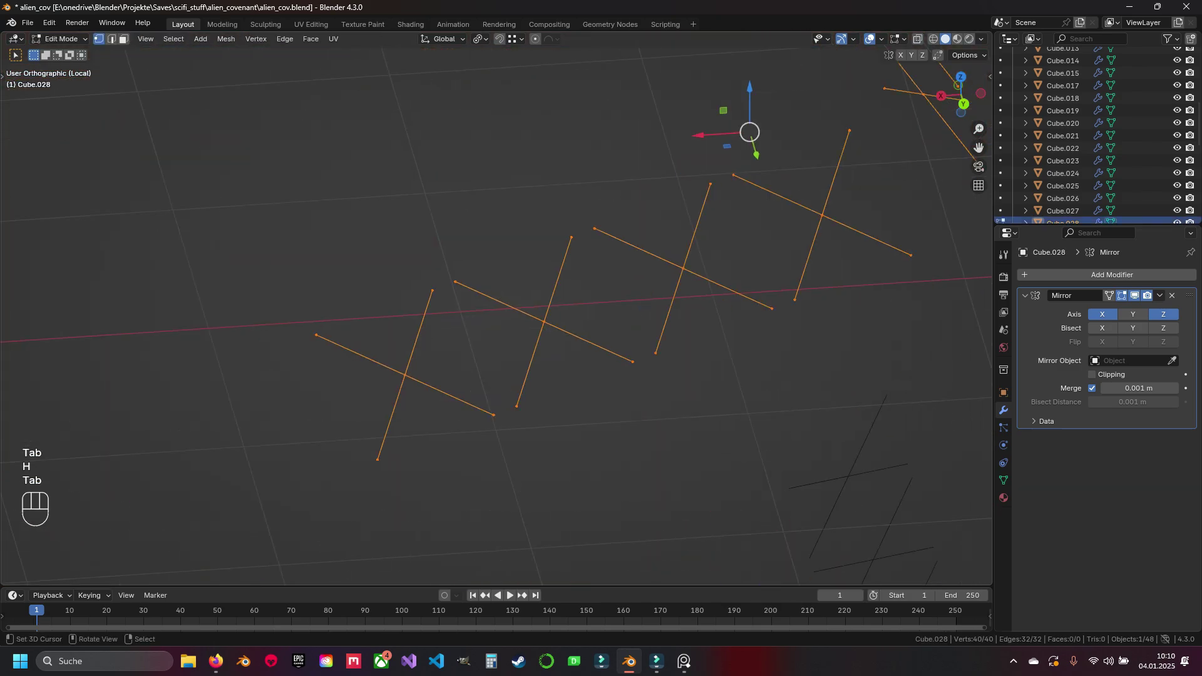
{"action": "right_click", "coordinate": [433, 290]}
{"action": "key", "text": "f"}
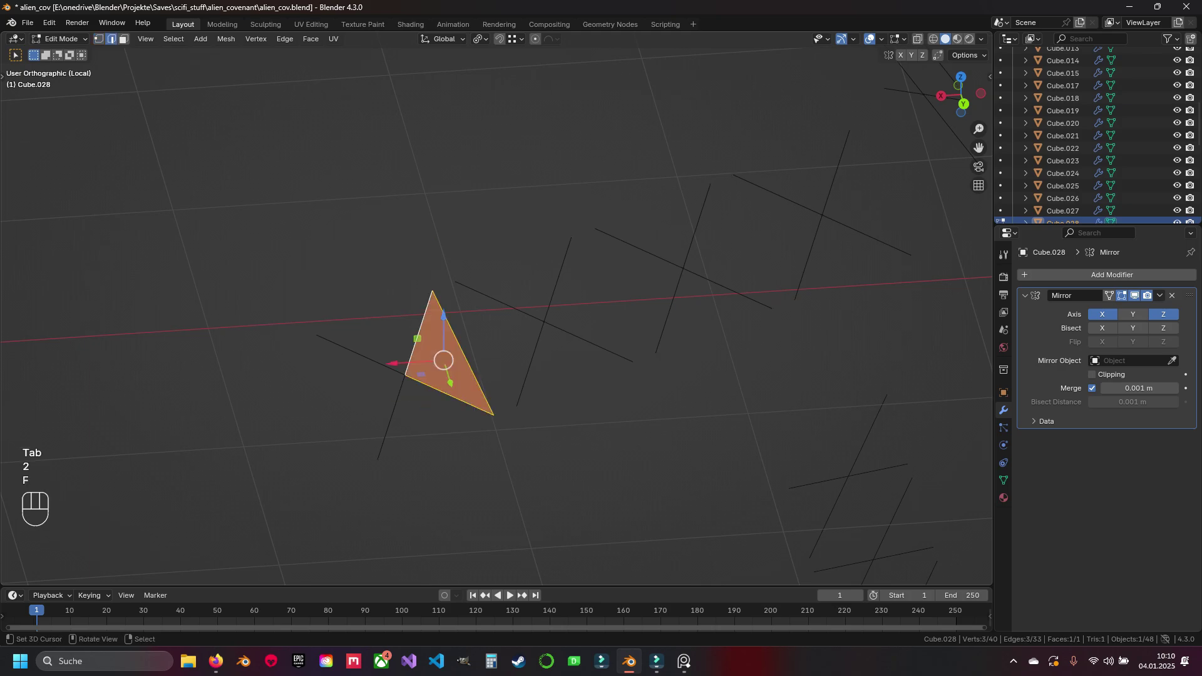
{"action": "key", "text": "shift+f"}
{"action": "key", "text": "f"}
{"action": "key", "text": "f"}
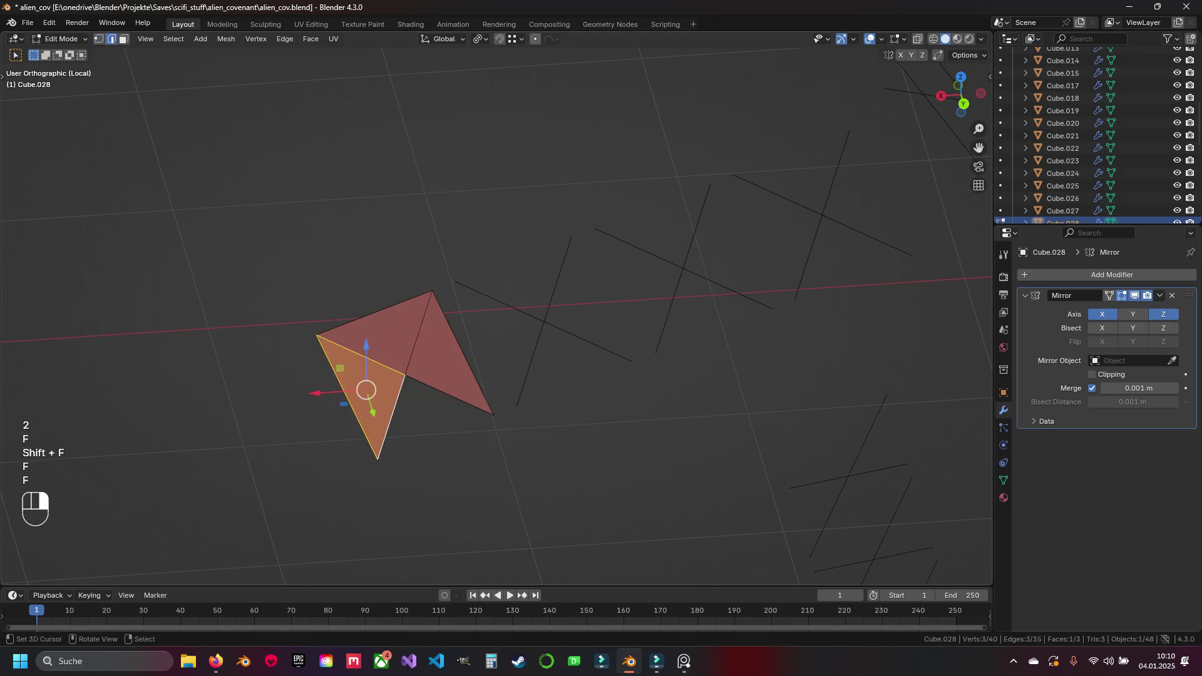
{"action": "right_click", "coordinate": [391, 417]}
{"action": "right_click", "coordinate": [449, 394], "text": "shift"}
Fill the other three crosses in the first row with triangular faces to form complete square panels
{"action": "key", "text": "f"}
{"action": "key", "text": "f"}
{"action": "key", "text": "f"}
{"action": "key", "text": "f"}
{"action": "key", "text": "f"}
{"action": "middle_click_drag", "start_coordinate": [544, 321], "coordinate": [424, 388], "text": "shift"}
{"action": "key", "text": "a"}
Fill the four crosses of the second row with triangular faces and clear the selection
{"action": "key", "text": "f"}
{"action": "key", "text": "f"}
{"action": "key", "text": "f"}
{"action": "key", "text": "f"}
{"action": "key", "text": "f"}
{"action": "right_click", "coordinate": [746, 304]}
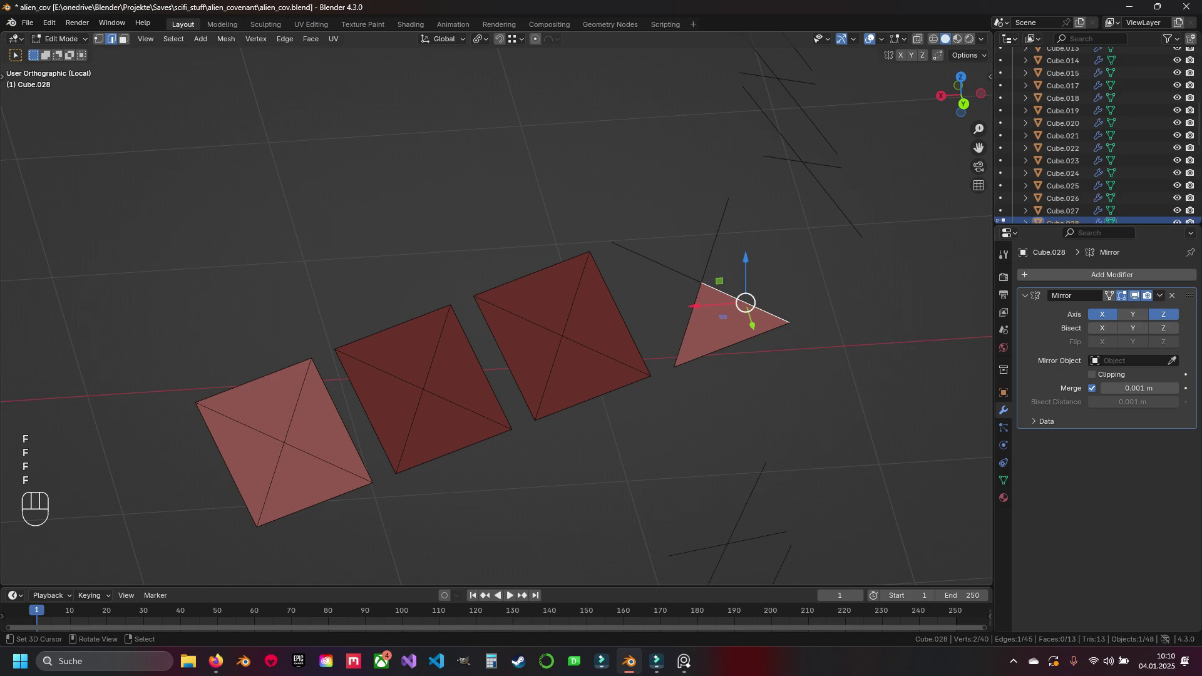
{"action": "key", "text": "f"}
{"action": "key", "text": "f"}
{"action": "key", "text": "f"}
{"action": "middle_click_drag", "start_coordinate": [627, 301], "coordinate": [501, 298]}
{"action": "key", "text": "f"}
{"action": "right_click", "coordinate": [501, 241]}
{"action": "key", "text": "f"}
{"action": "key", "text": "f"}
{"action": "key", "text": "f"}
{"action": "right_click", "coordinate": [616, 289]}
{"action": "right_click", "coordinate": [687, 273], "text": "shift"}
{"action": "key", "text": "f"}
{"action": "key", "text": "f"}
{"action": "key", "text": "f"}
{"action": "key", "text": "f"}
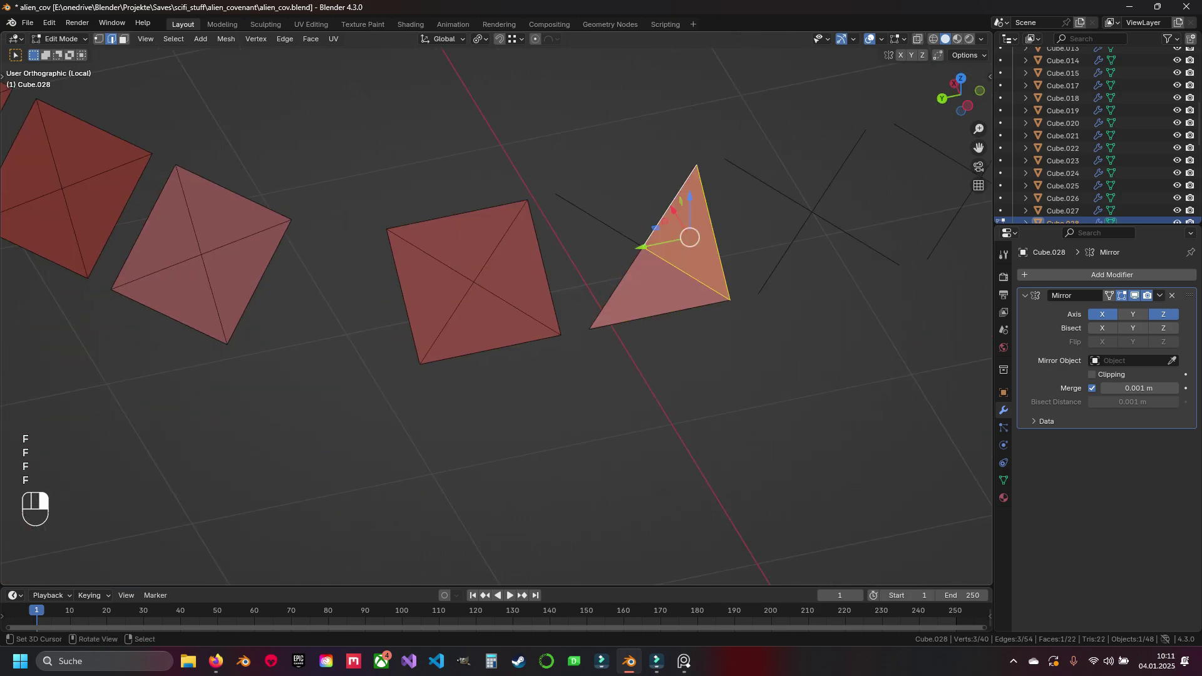
{"action": "middle_click_drag", "start_coordinate": [688, 238], "coordinate": [510, 335], "text": "shift"}
{"action": "right_click", "coordinate": [590, 282]}
{"action": "right_click", "coordinate": [661, 268], "text": "shift"}
{"action": "key", "text": "f"}
{"action": "key", "text": "f"}
{"action": "key", "text": "f"}
{"action": "key", "text": "f"}
{"action": "right_click", "coordinate": [776, 315]}
{"action": "key", "text": "f"}
{"action": "key", "text": "f"}
{"action": "key", "text": "f"}
{"action": "right_click", "coordinate": [759, 247]}
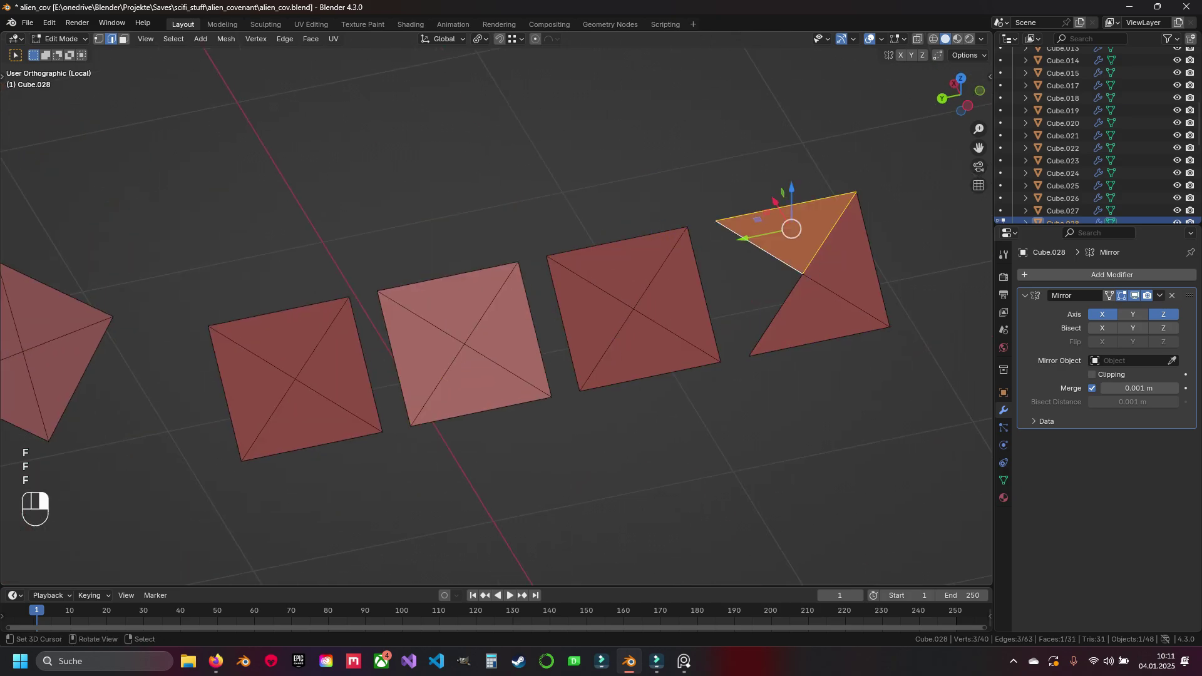
{"action": "right_click", "coordinate": [776, 315], "text": "shift"}
{"action": "key", "text": "f"}
{"action": "key", "text": "a"}
Turn on the Face Orientation overlay and switch to face selection
{"action": "middle_click_drag", "start_coordinate": [775, 315], "coordinate": [812, 311]}
{"action": "scroll", "coordinate": [564, 325], "scroll_direction": "down", "scroll_amount": 2}
{"action": "middle_click_drag", "start_coordinate": [476, 348], "coordinate": [753, 287], "text": "shift"}
{"action": "left_click", "coordinate": [880, 39]}
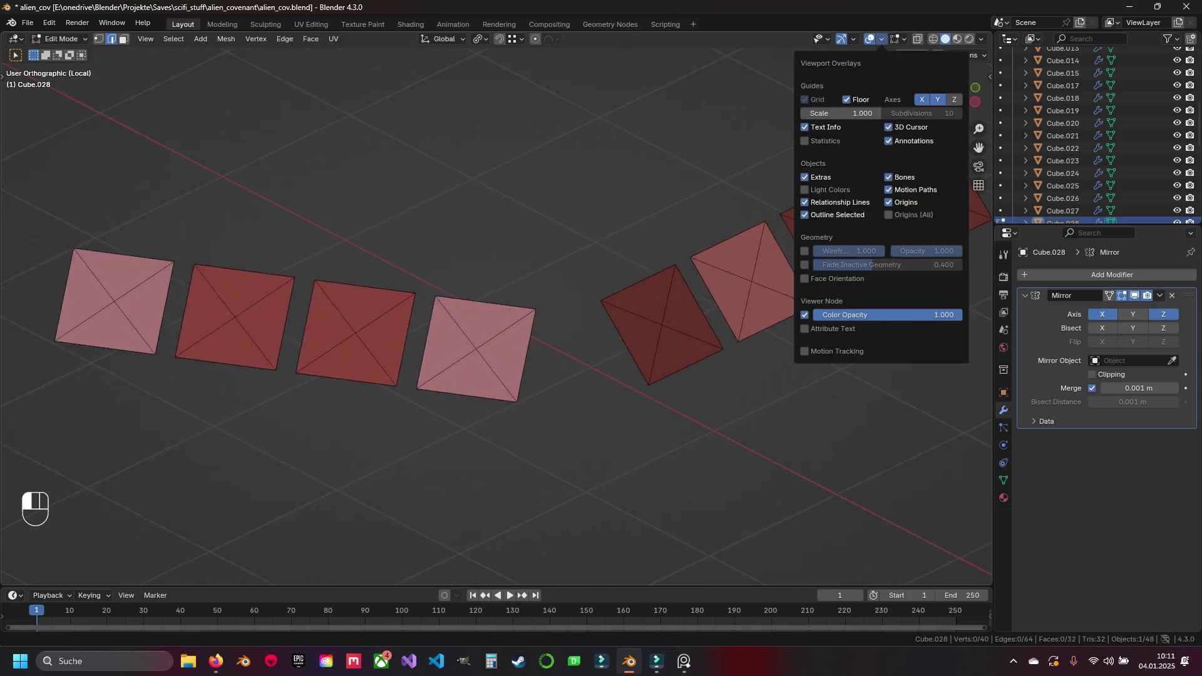
{"action": "left_click", "coordinate": [817, 277]}
{"action": "key", "text": "3"}
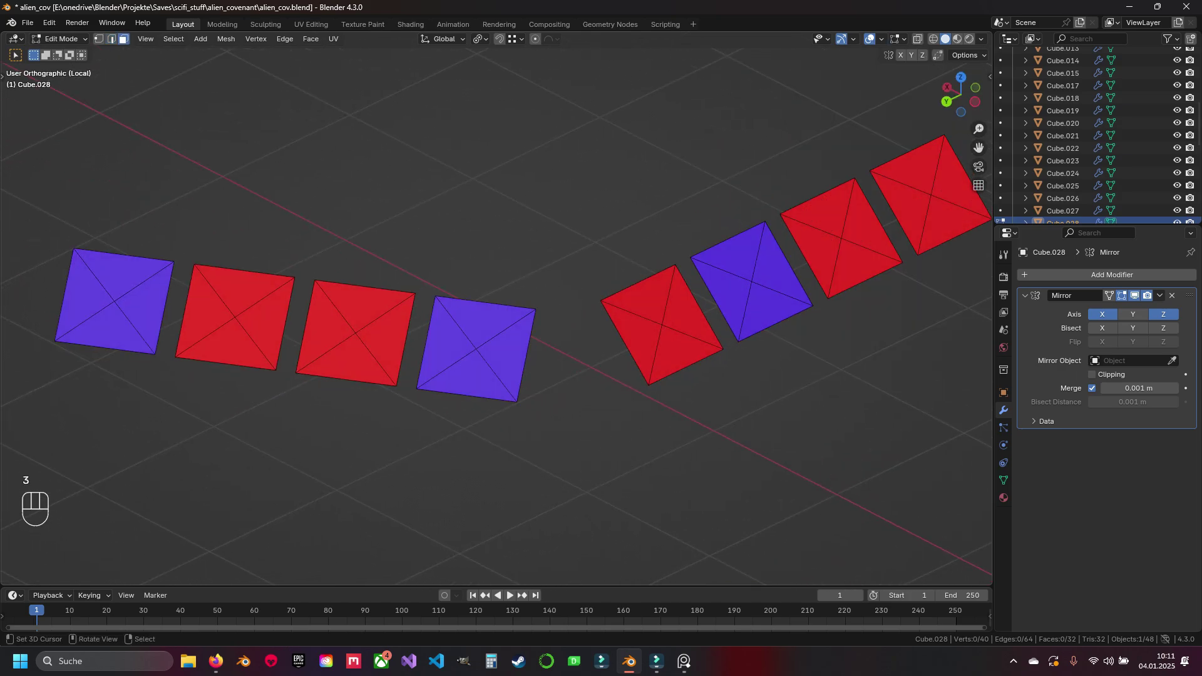
Flip the normals of the five complete panels shown in red, and turn off the Face Orientation overlay
{"action": "left_click_drag", "start_coordinate": [192, 258], "coordinate": [346, 388]}
{"action": "key", "text": "b"}
{"action": "left_click_drag", "start_coordinate": [628, 245], "coordinate": [671, 326]}
{"action": "key", "text": "b"}
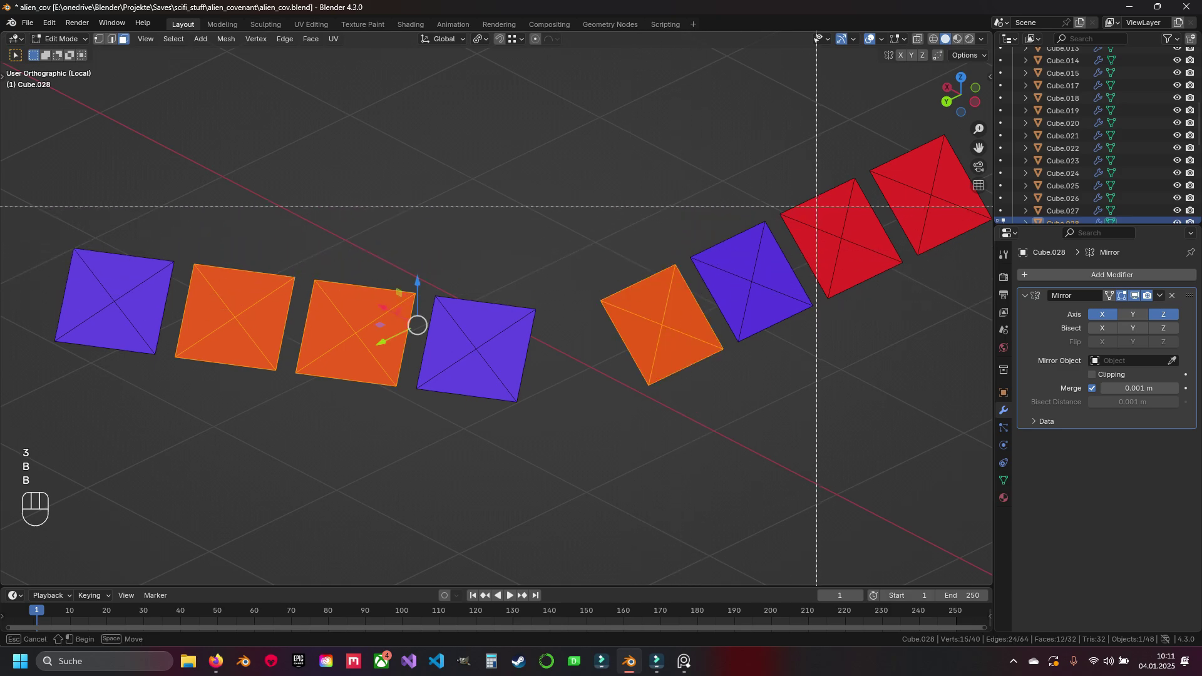
{"action": "left_click_drag", "start_coordinate": [812, 193], "coordinate": [914, 238]}
{"action": "key", "text": "ctrl+l"}
{"action": "key", "text": "space"}
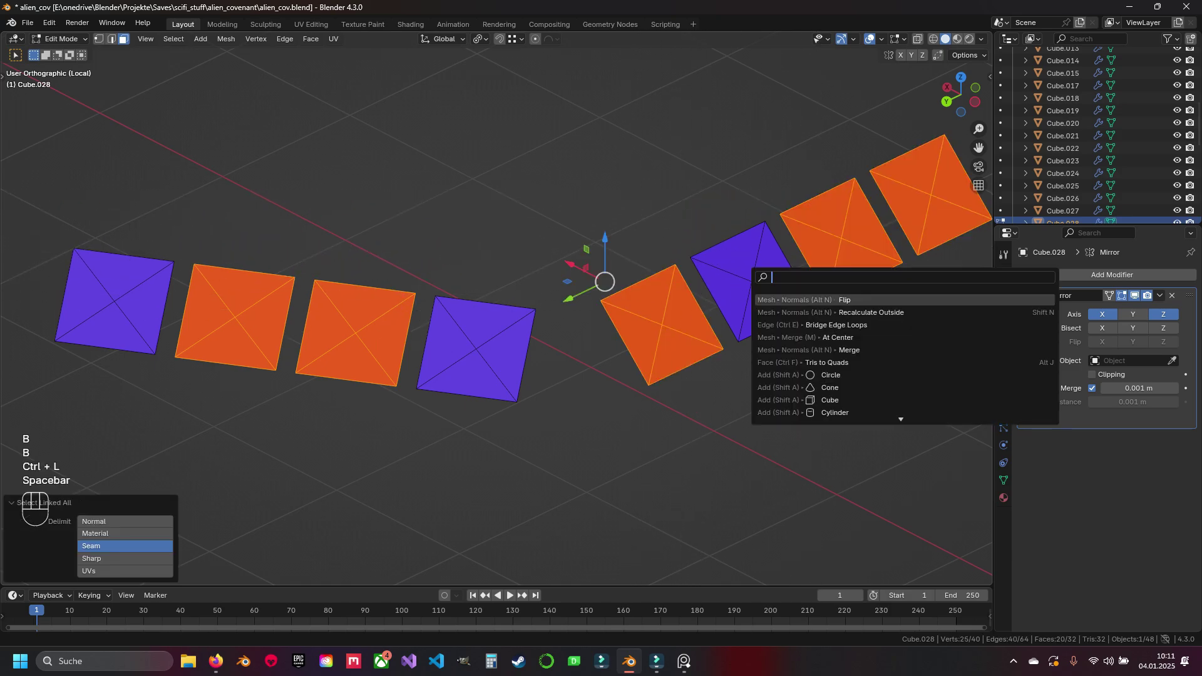
{"action": "type", "text": "flip"}
{"action": "key", "text": "Return"}
{"action": "key", "text": "a"}
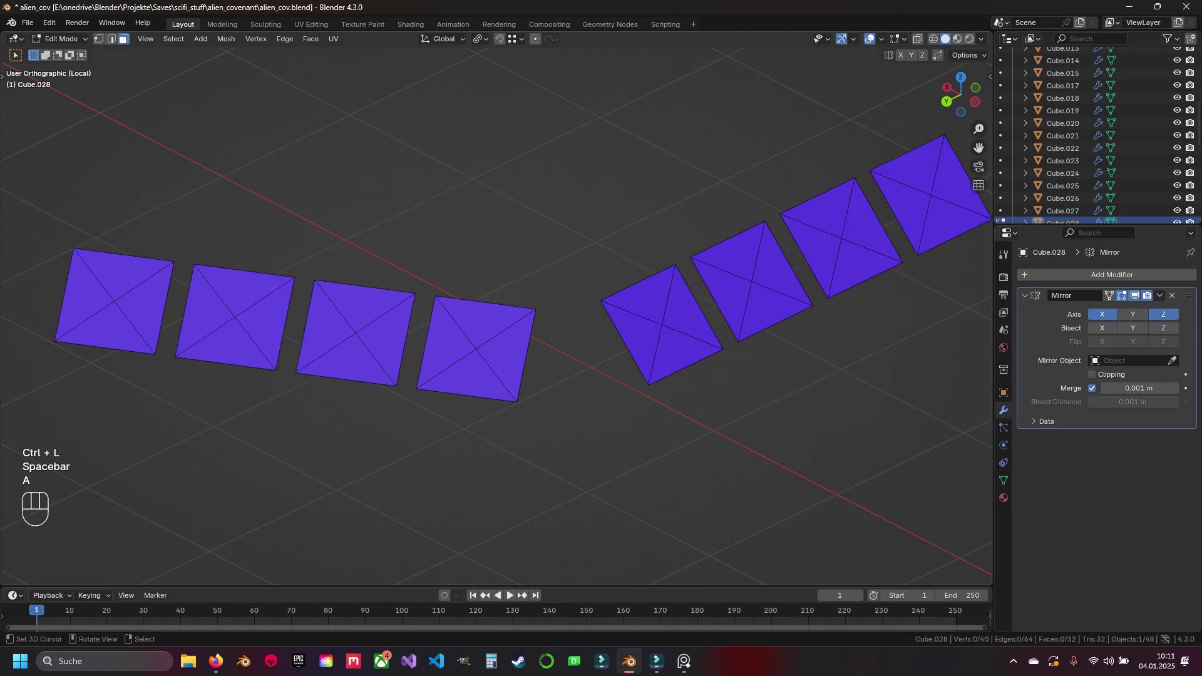
{"action": "left_click", "coordinate": [882, 39]}
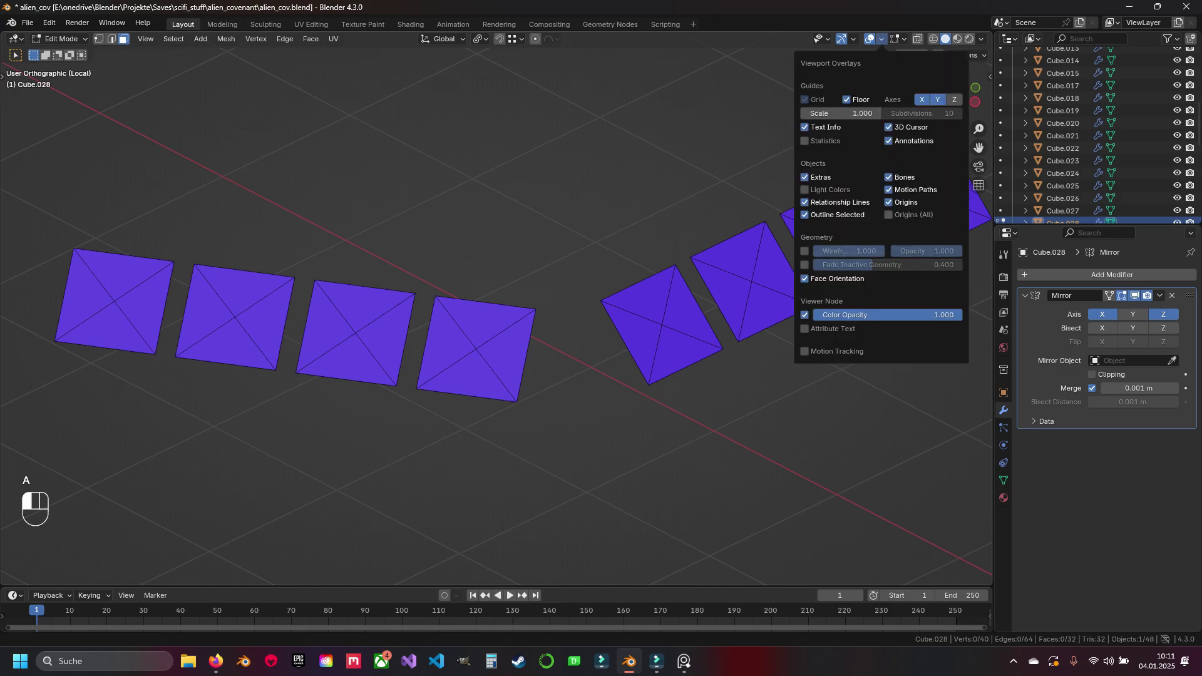
{"action": "left_click", "coordinate": [805, 279]}
Try extruding all eight panels along their normals by about 0.1 m
{"action": "key", "text": "a"}
{"action": "middle_click_drag", "start_coordinate": [501, 351], "coordinate": [864, 313]}
{"action": "key", "text": "2"}
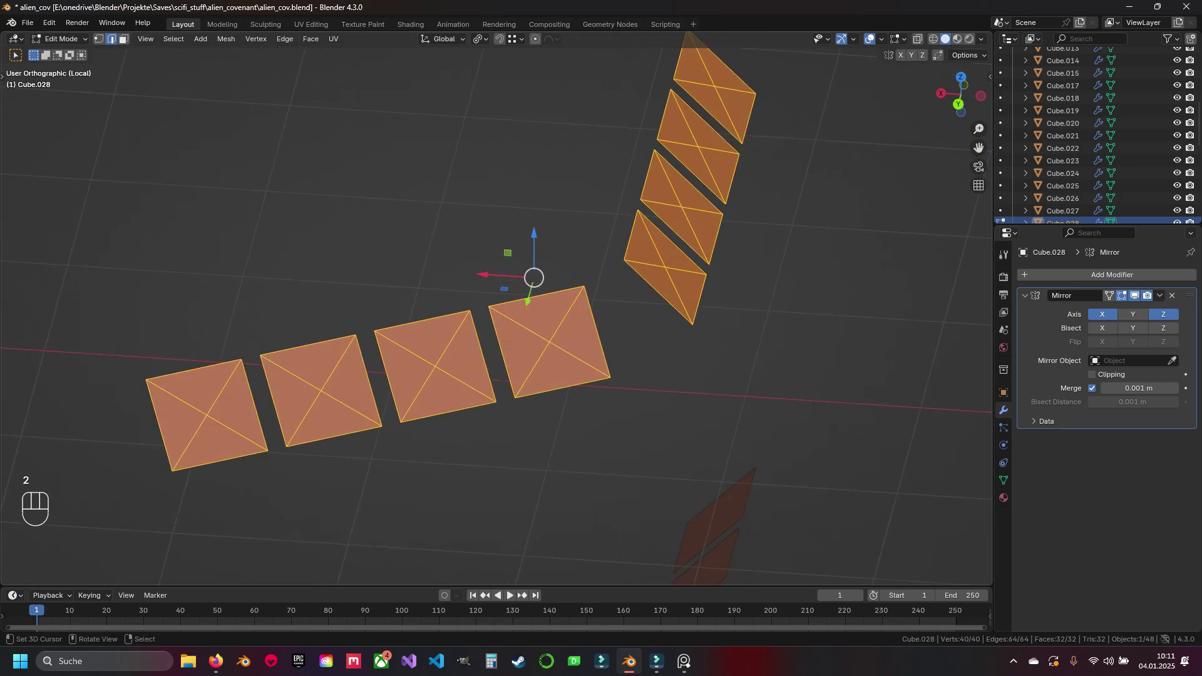
{"action": "key", "text": "e"}
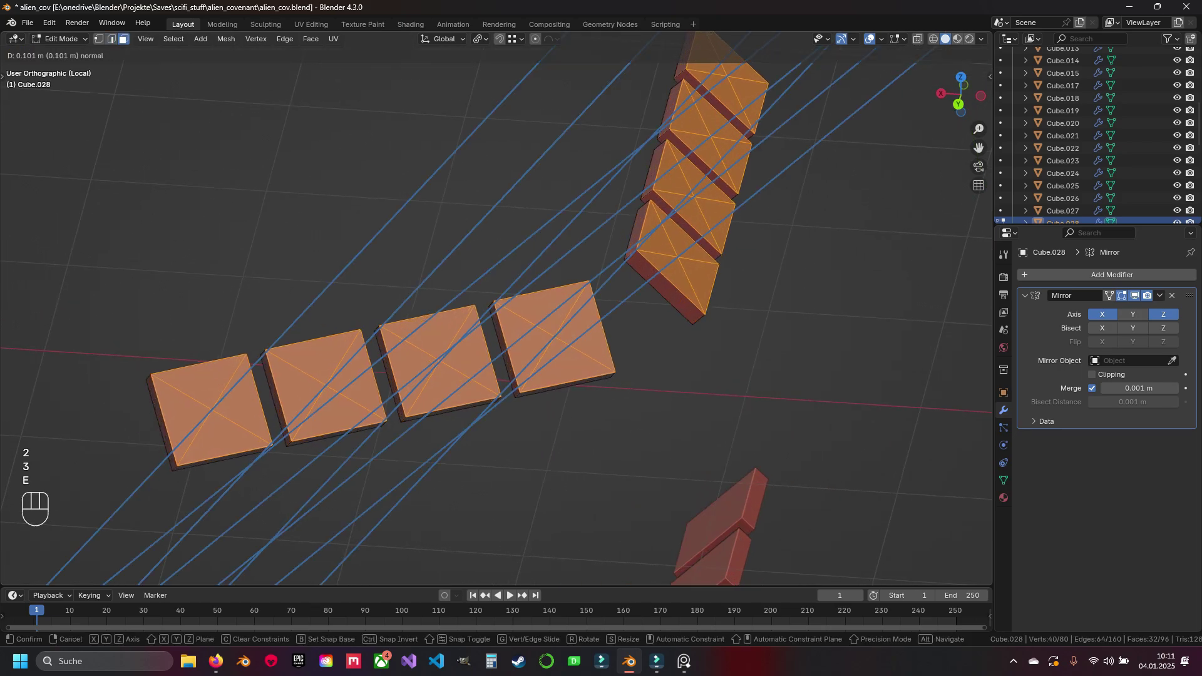
{"action": "key", "text": "ctrl+z"}
{"action": "key", "text": "ctrl+z"}
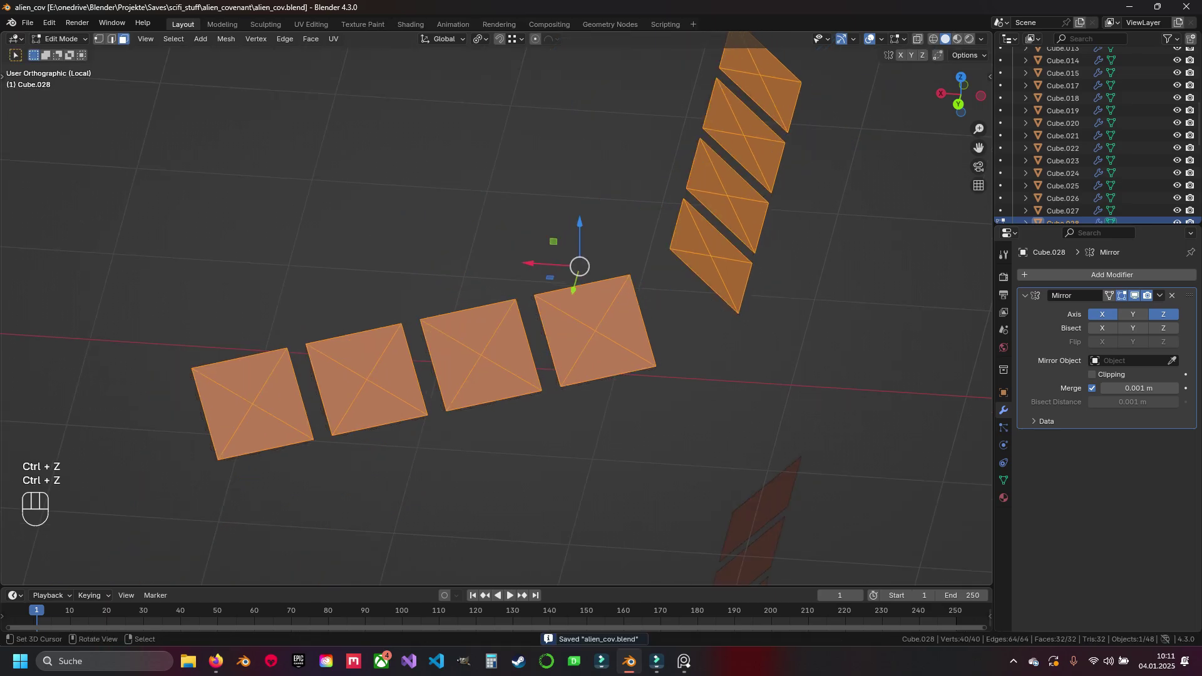
Return to object mode outside the isolated view and unhide the hidden objects
{"action": "key", "text": "Tab"}
{"action": "key", "text": "KP_Divide"}
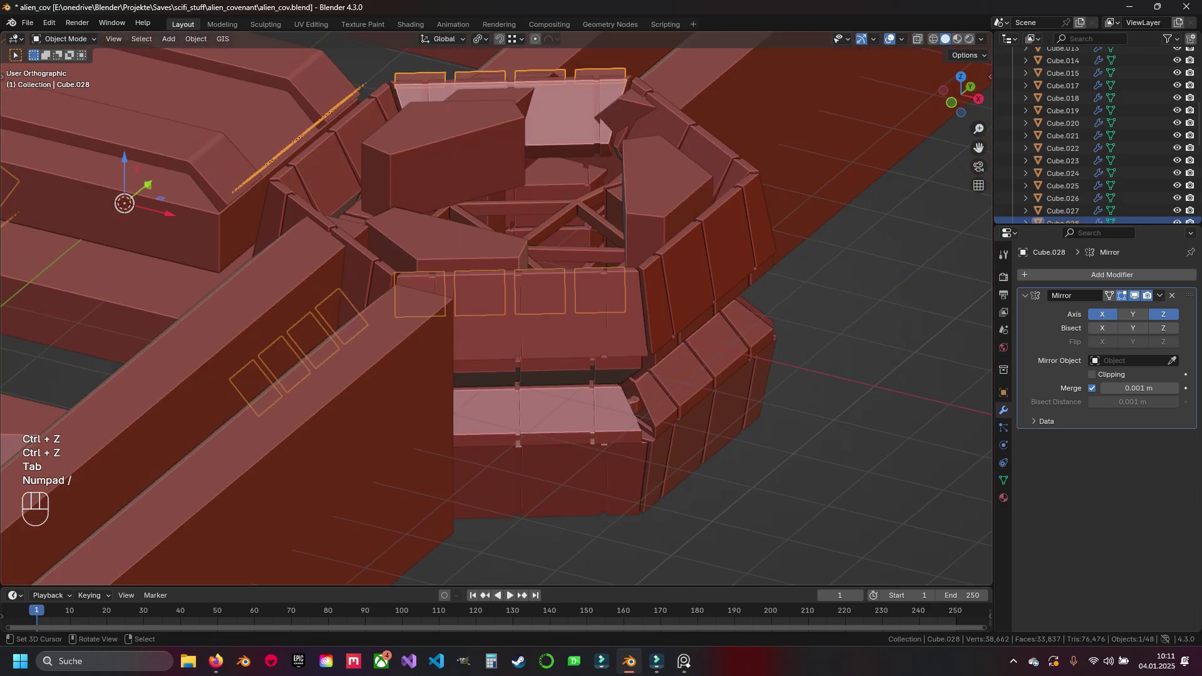
{"action": "key", "text": "alt+h"}
Deselect everything and save the file
{"action": "key", "text": "a"}
{"action": "key", "text": "ctrl+s"}
{"action": "middle_click_drag", "start_coordinate": [439, 300], "coordinate": [627, 314]}
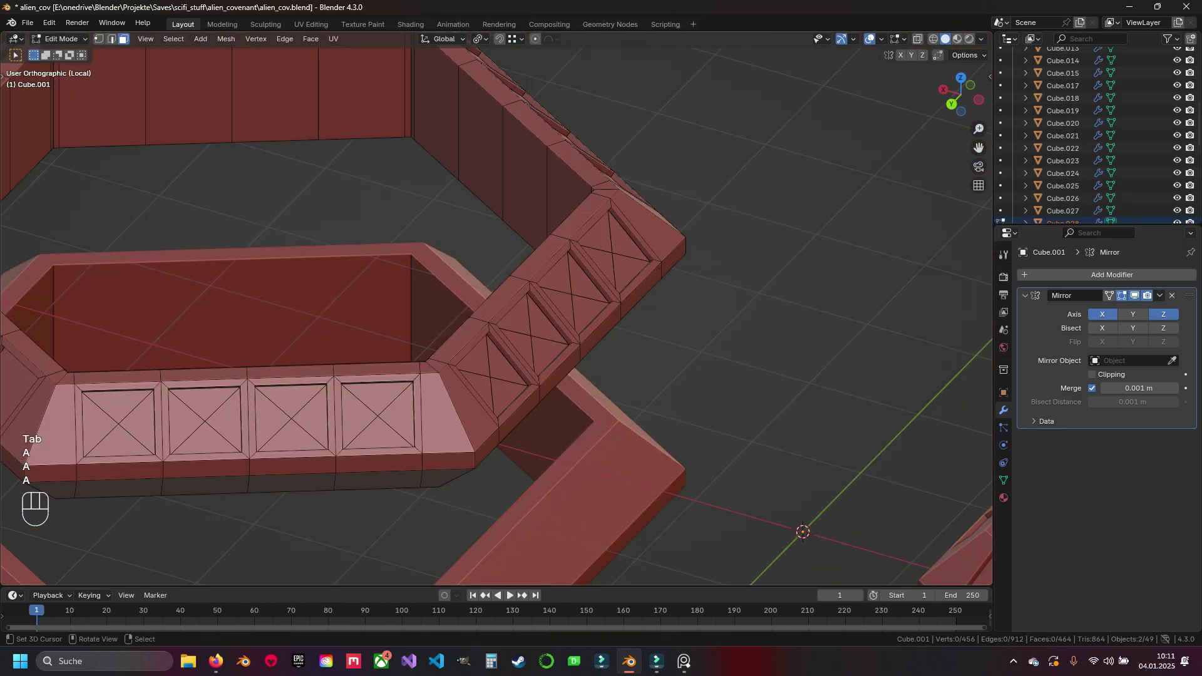
Extrude all eight panels along their normals by about 0.07 m in the isolated view and save the file
{"action": "key", "text": "Tab"}
{"action": "right_click", "coordinate": [533, 341]}
{"action": "key", "text": "Tab"}
{"action": "key", "text": "a"}
{"action": "middle_click_drag", "start_coordinate": [438, 376], "coordinate": [654, 239], "text": "shift"}
{"action": "scroll", "coordinate": [637, 156], "scroll_direction": "up", "scroll_amount": 2}
{"action": "key", "text": "e"}
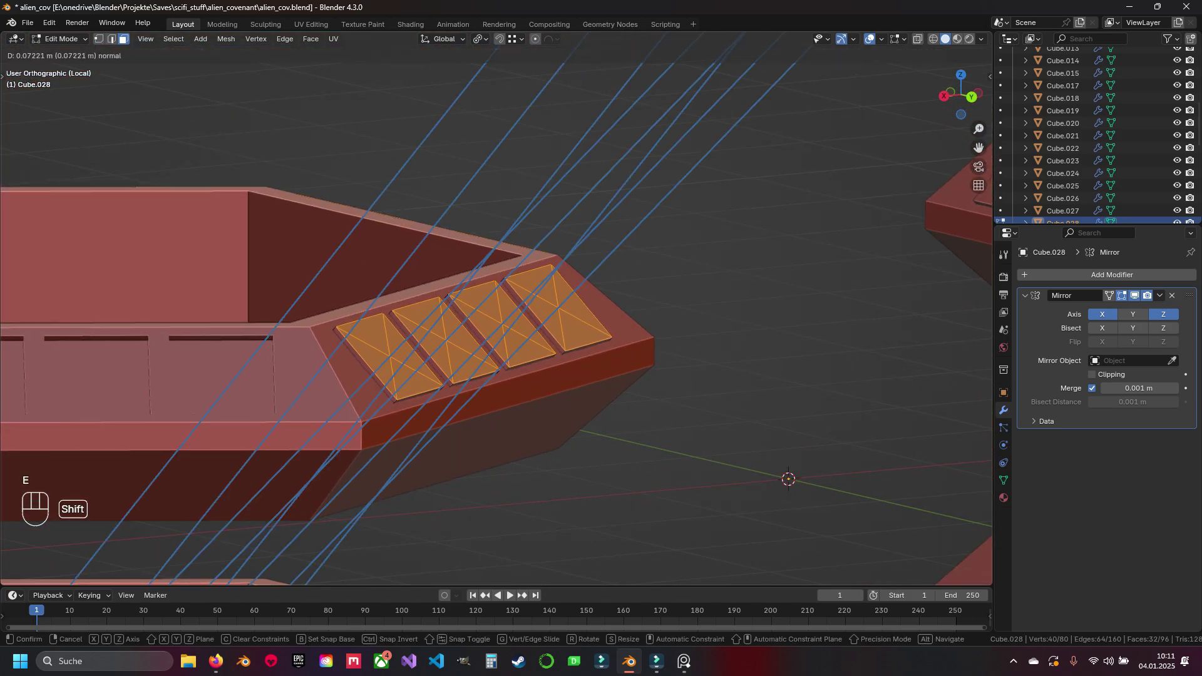
{"action": "left_click", "coordinate": [564, 263]}
{"action": "middle_click_drag", "start_coordinate": [564, 263], "coordinate": [708, 282]}
{"action": "key", "text": "Tab"}
{"action": "key", "text": "Tab"}
{"action": "key", "text": "a"}
{"action": "key", "text": "ctrl+s"}
Vertex-bevel the front and back centre points of all eight panels by about 0.08 m with one segment, and switch to edge selection
{"action": "middle_click_drag", "start_coordinate": [501, 301], "coordinate": [570, 298]}
{"action": "key", "text": "1"}
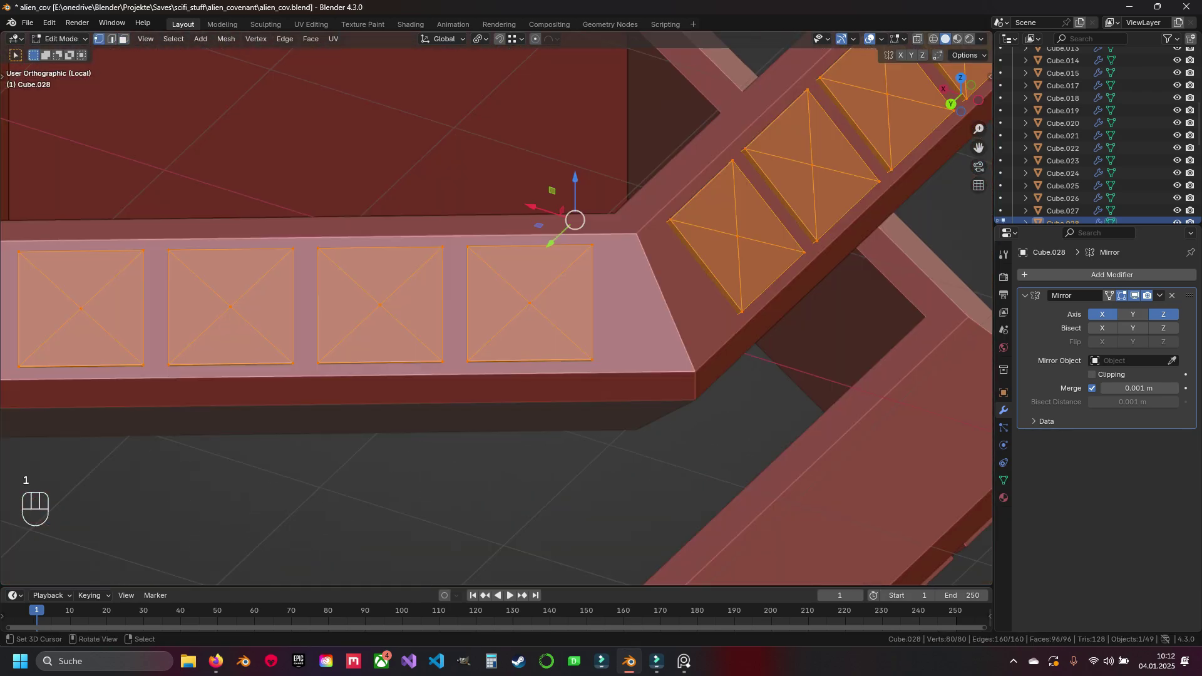
{"action": "right_click", "coordinate": [81, 309]}
{"action": "key", "text": "shift+z"}
{"action": "key", "text": "b"}
{"action": "left_click_drag", "start_coordinate": [63, 301], "coordinate": [100, 324]}
{"action": "key", "text": "b"}
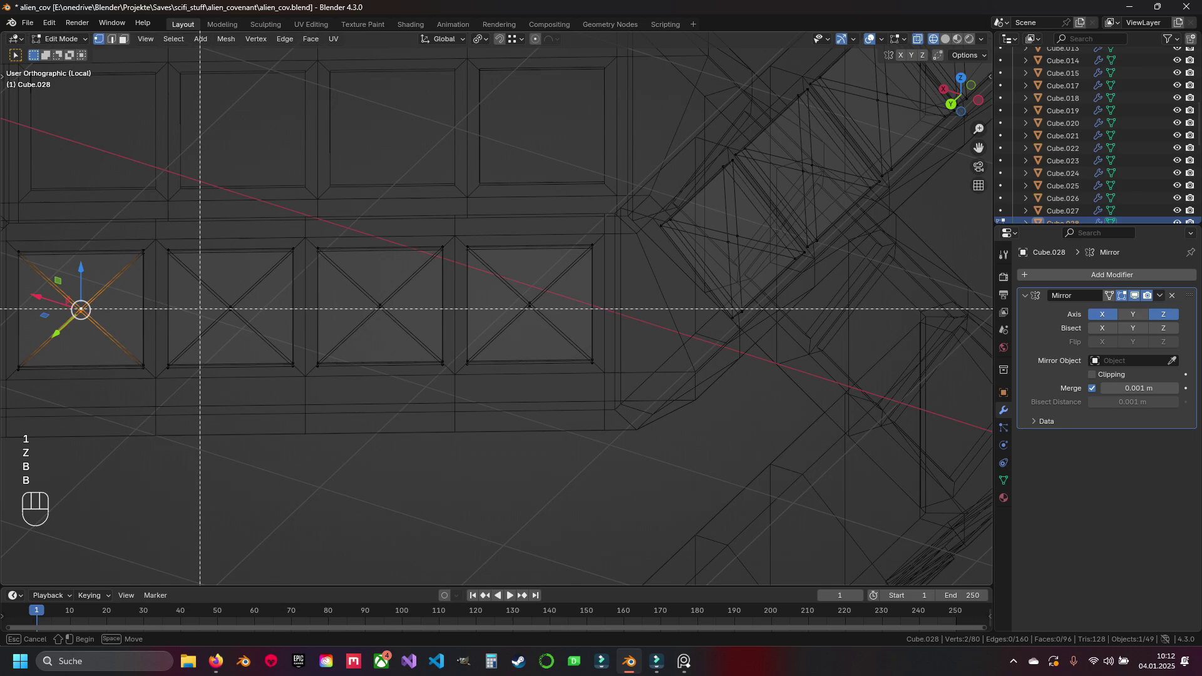
{"action": "left_click_drag", "start_coordinate": [213, 296], "coordinate": [261, 323]}
{"action": "key", "text": "b"}
{"action": "left_click_drag", "start_coordinate": [357, 307], "coordinate": [392, 324]}
{"action": "key", "text": "b"}
{"action": "left_click_drag", "start_coordinate": [514, 293], "coordinate": [546, 318]}
{"action": "left_click_drag", "start_coordinate": [369, 297], "coordinate": [393, 318]}
{"action": "middle_click_drag", "start_coordinate": [476, 313], "coordinate": [356, 301]}
{"action": "key", "text": "b"}
{"action": "key", "text": "b"}
{"action": "key", "text": "b"}
{"action": "key", "text": "b"}
{"action": "left_click_drag", "start_coordinate": [342, 354], "coordinate": [376, 387]}
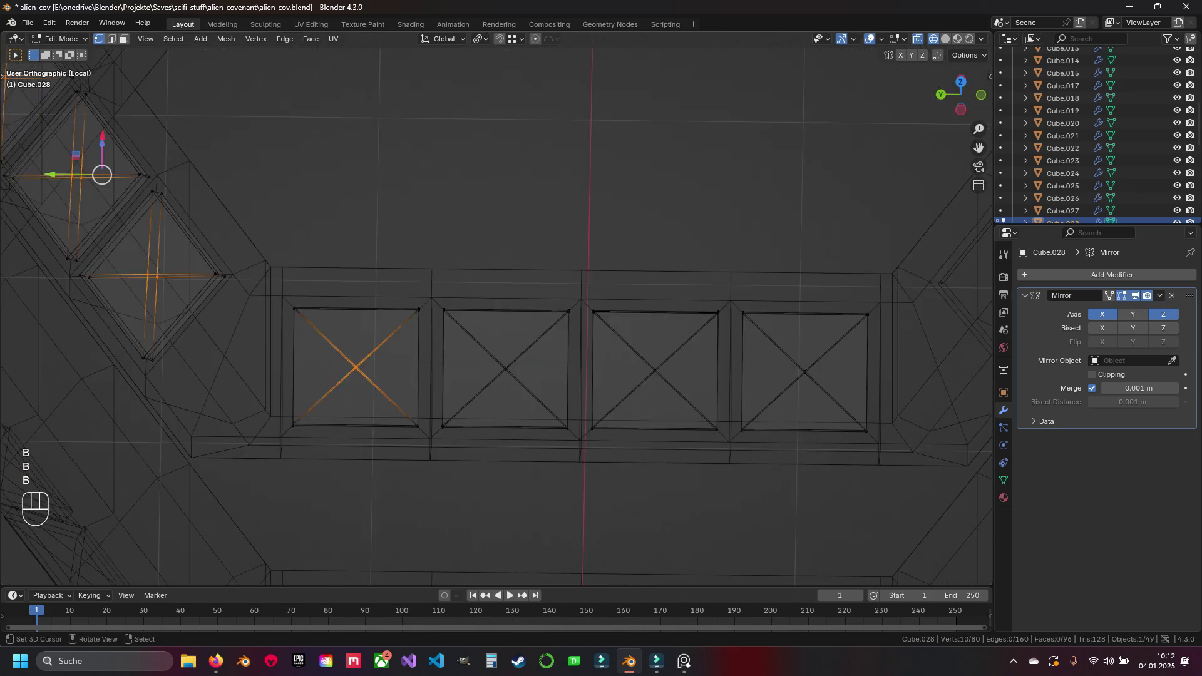
{"action": "left_click_drag", "start_coordinate": [485, 354], "coordinate": [520, 387]}
{"action": "left_click_drag", "start_coordinate": [636, 355], "coordinate": [670, 387]}
{"action": "left_click_drag", "start_coordinate": [799, 356], "coordinate": [833, 389]}
{"action": "key", "text": "z"}
{"action": "key", "text": "ctrl+b"}
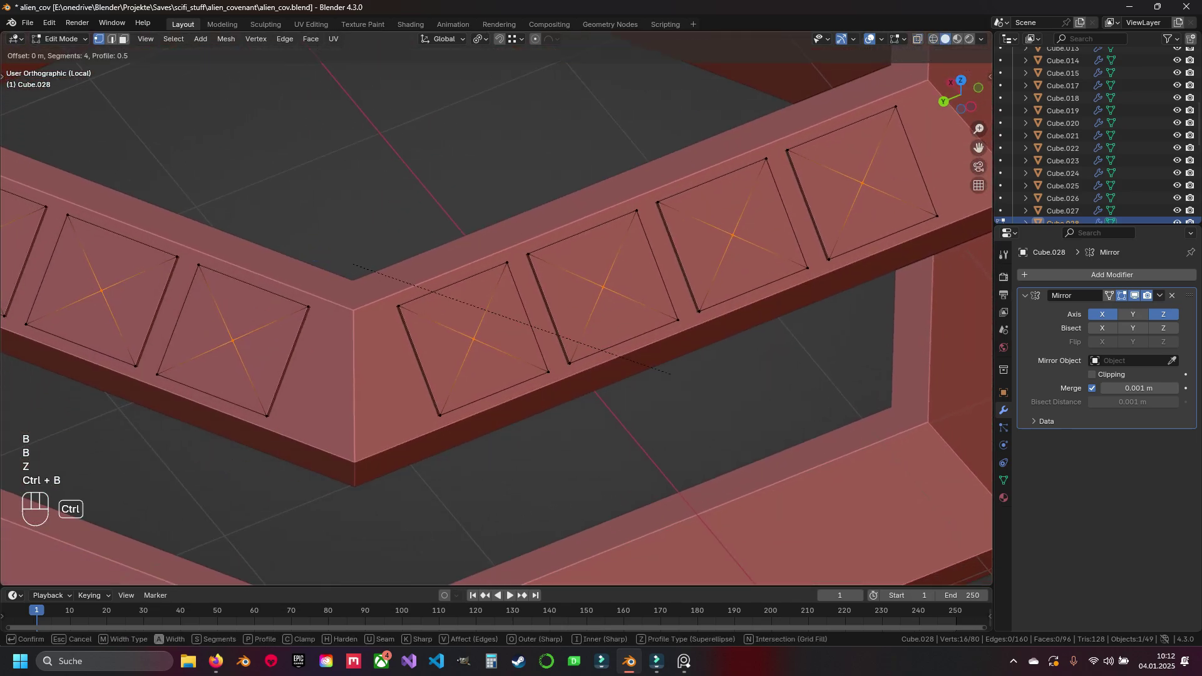
{"action": "key", "text": "Escape"}
{"action": "middle_click_drag", "start_coordinate": [677, 388], "coordinate": [706, 376]}
{"action": "middle_click_drag", "start_coordinate": [706, 375], "coordinate": [826, 379], "text": "shift"}
{"action": "key", "text": "ctrl+shift+b"}
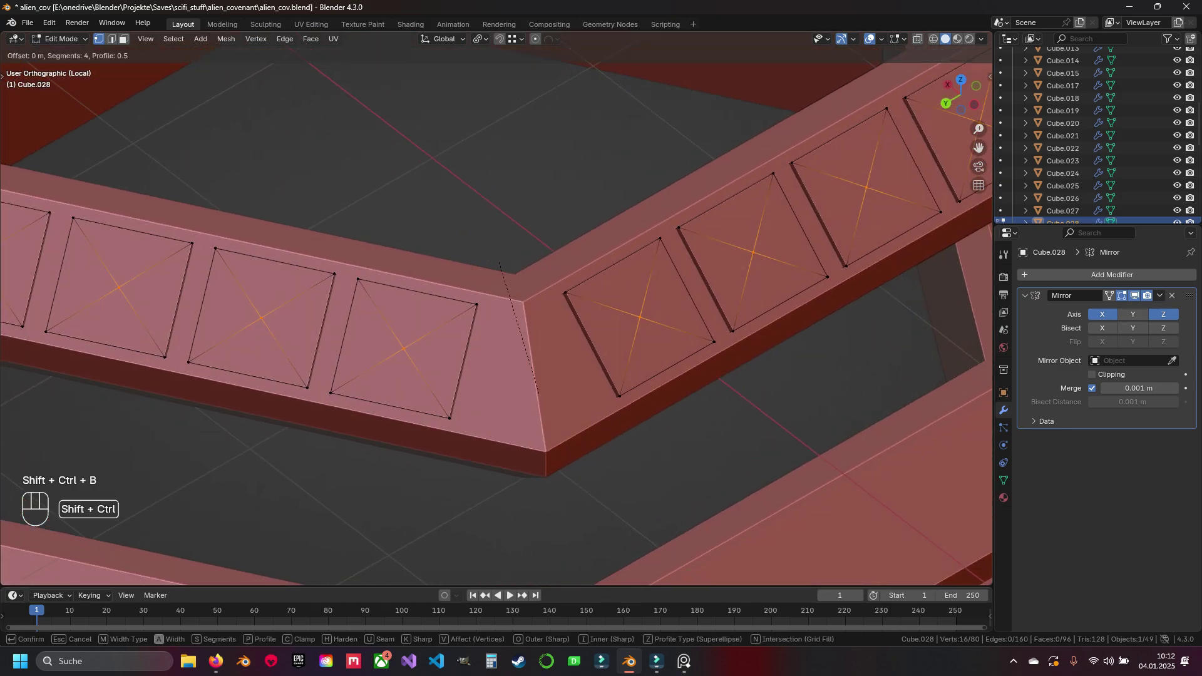
{"action": "scroll", "coordinate": [538, 393], "scroll_direction": "down", "scroll_amount": 3}
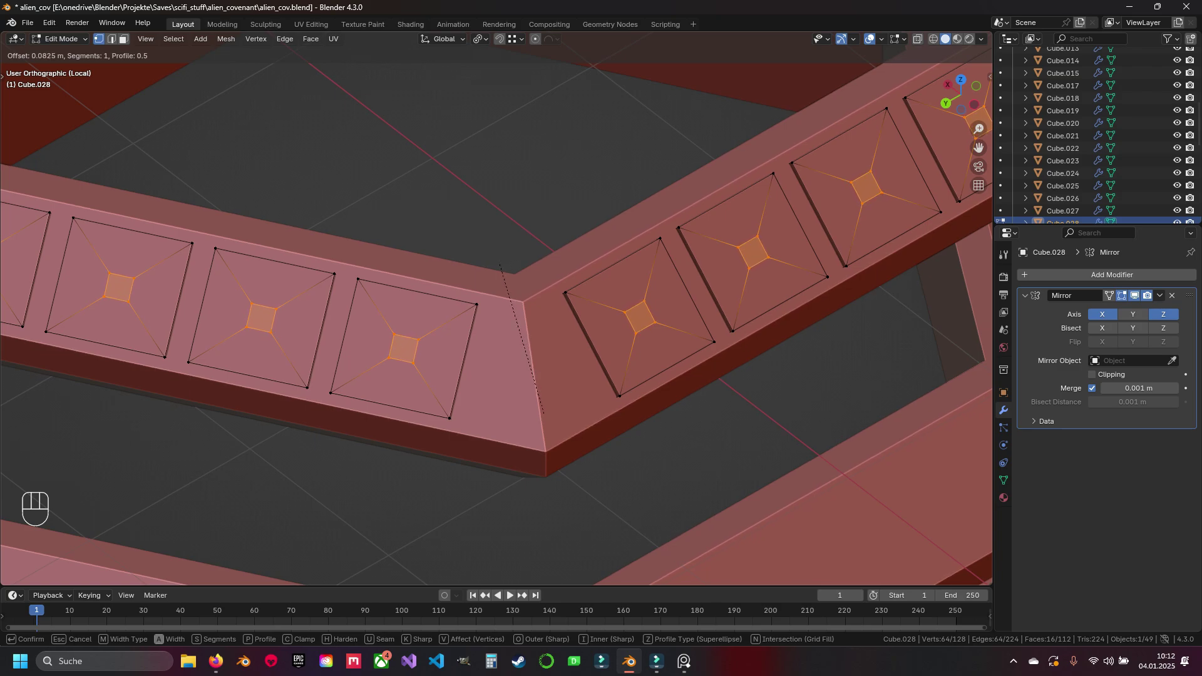
{"action": "left_click", "coordinate": [543, 413]}
{"action": "key", "text": "2"}
{"action": "left_click", "coordinate": [447, 321]}
{"action": "left_click", "coordinate": [431, 391], "text": "shift"}
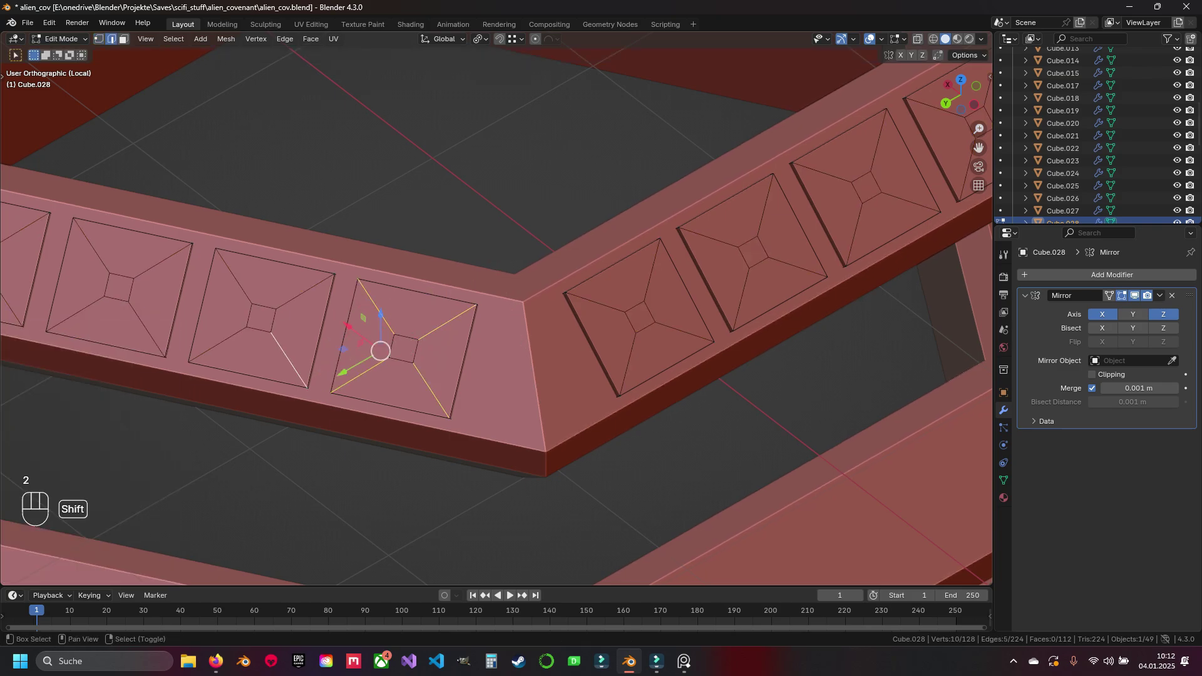
{"action": "right_click", "coordinate": [218, 344], "text": "shift"}
{"action": "middle_click_drag", "start_coordinate": [332, 331], "coordinate": [442, 336], "text": "shift"}
{"action": "right_click", "coordinate": [258, 333], "text": "shift"}
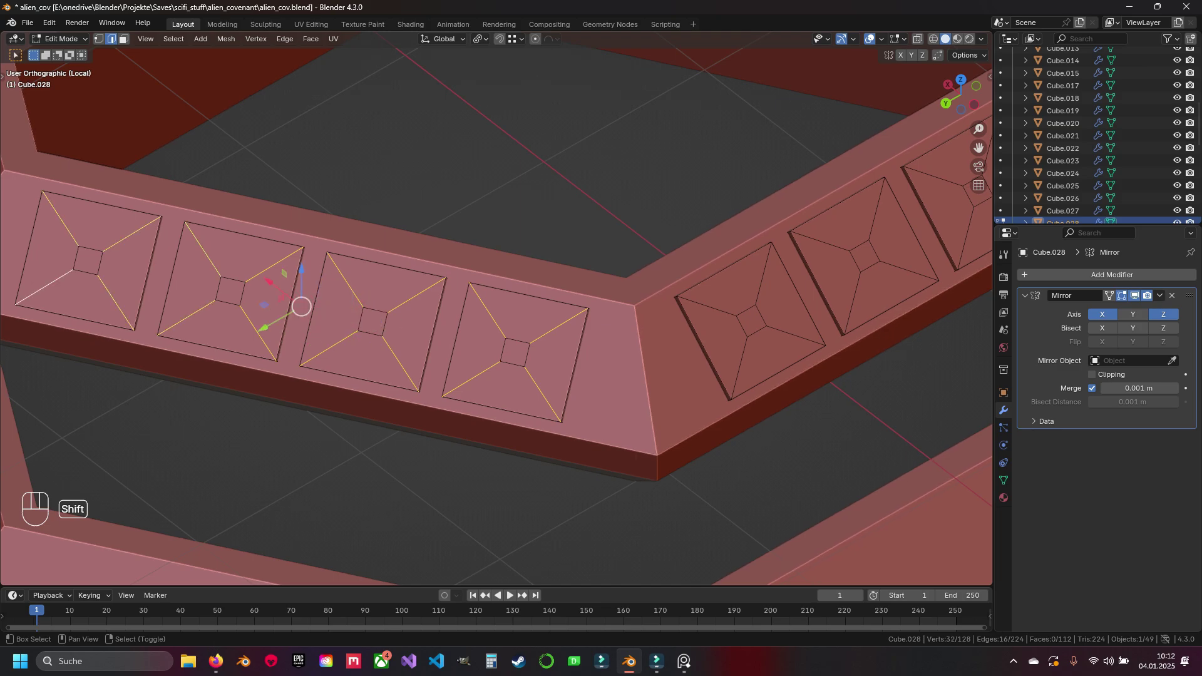
Bevel the diagonal edge loops, including the corner edges, on the front and back of all eight panels, and save the file
{"action": "key", "text": "KP_7"}
{"action": "key", "text": "shift+z"}
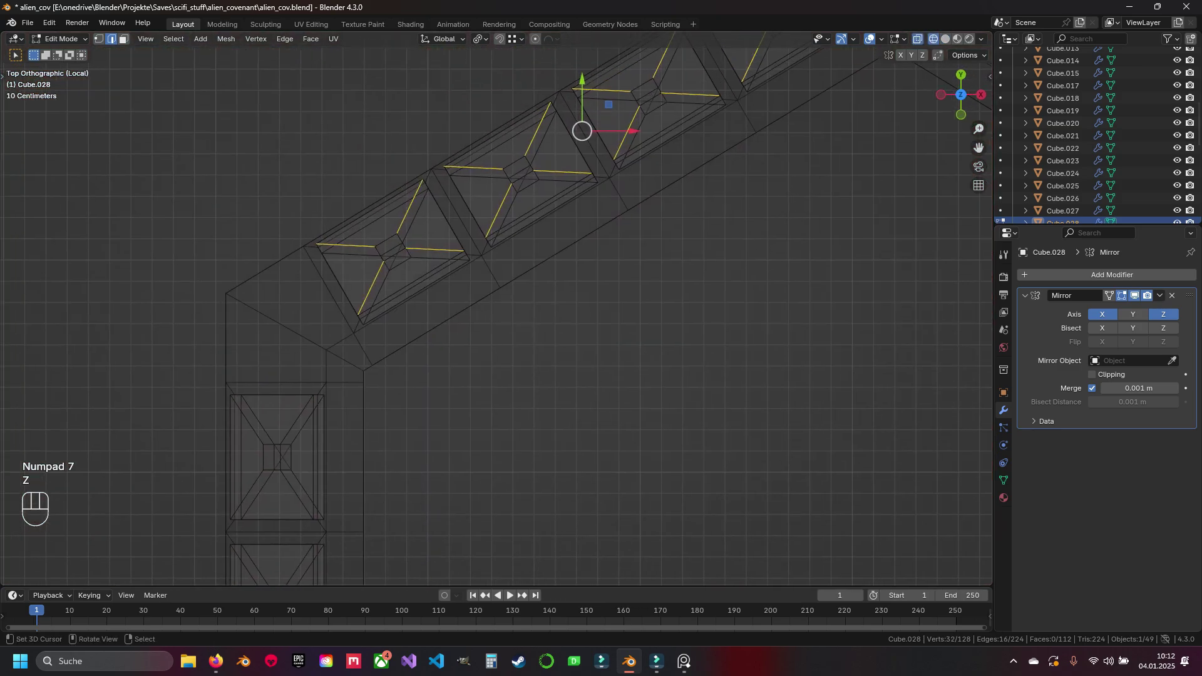
{"action": "middle_click_drag", "start_coordinate": [350, 255], "coordinate": [310, 364], "text": "shift"}
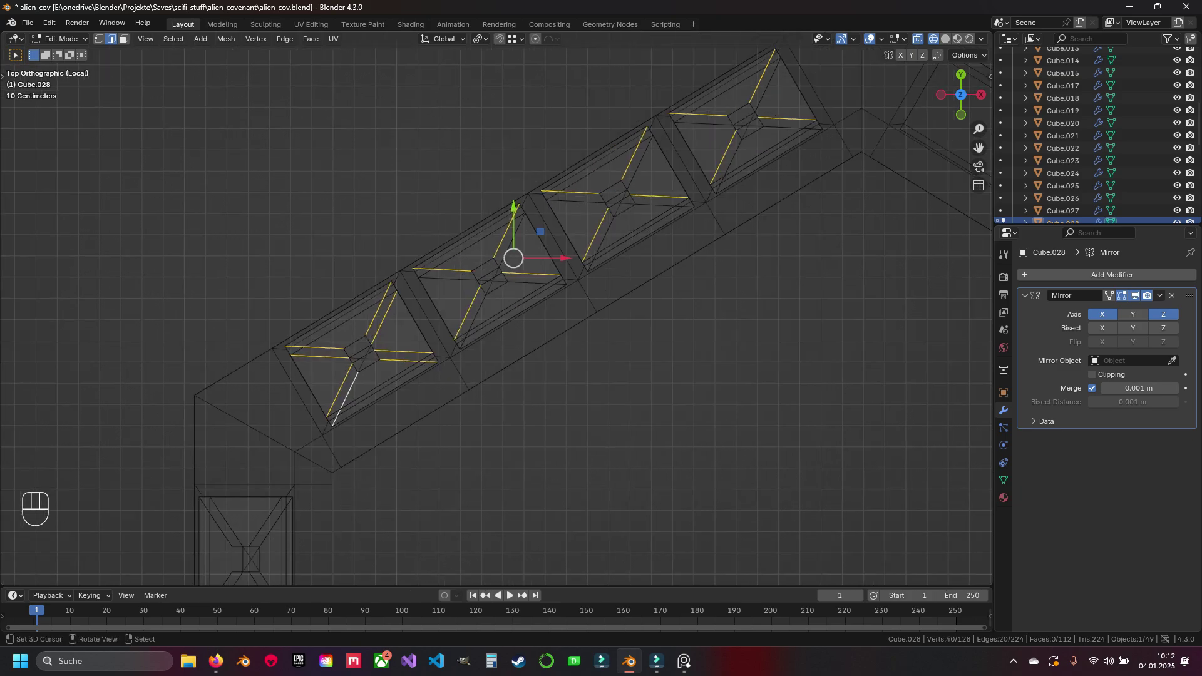
{"action": "key", "text": "alt+a"}
{"action": "scroll", "coordinate": [474, 328], "scroll_direction": "up", "scroll_amount": 3}
{"action": "left_click", "coordinate": [565, 260], "text": "alt+shift"}
{"action": "left_click", "coordinate": [447, 313], "text": "alt+shift"}
{"action": "left_click", "coordinate": [515, 172], "text": "alt+shift"}
{"action": "left_click", "coordinate": [412, 253], "text": "alt+shift"}
{"action": "left_click", "coordinate": [303, 321], "text": "alt+shift"}
{"action": "middle_click_drag", "start_coordinate": [176, 547], "coordinate": [140, 570], "text": "shift"}
{"action": "left_click", "coordinate": [462, 352], "text": "alt+shift"}
{"action": "left_click", "coordinate": [432, 295], "text": "alt+shift"}
{"action": "left_click", "coordinate": [531, 210], "text": "alt+shift"}
{"action": "left_click", "coordinate": [567, 286], "text": "alt+shift"}
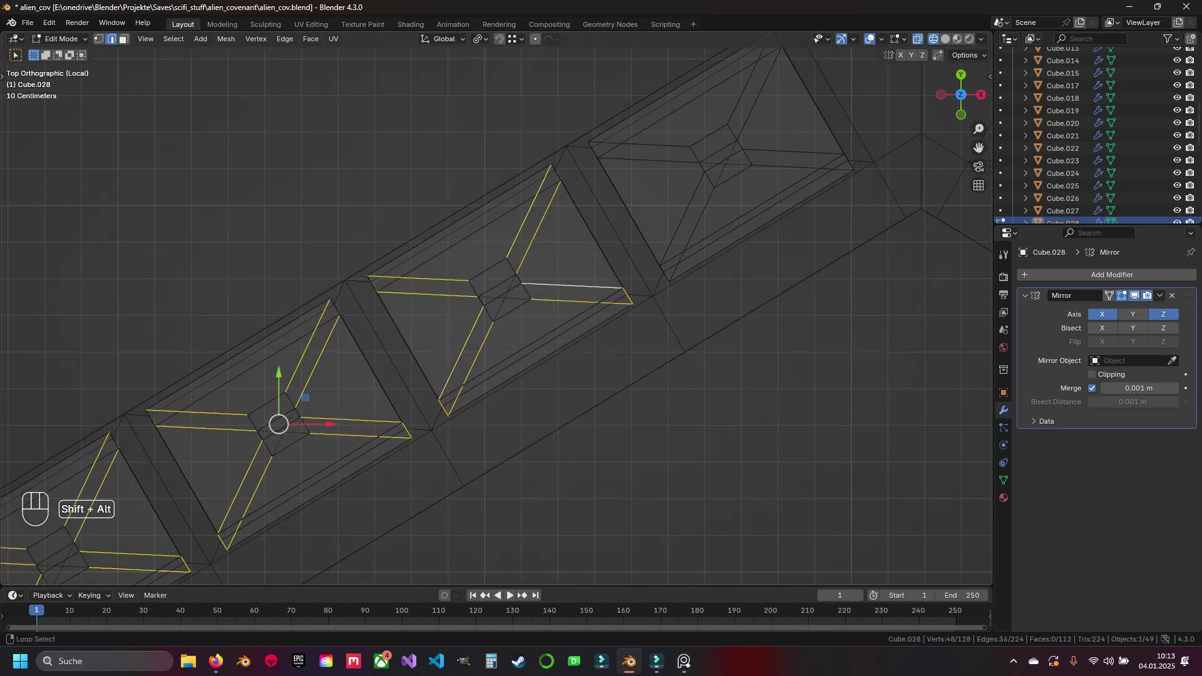
{"action": "right_click", "coordinate": [687, 222], "text": "alt+shift"}
{"action": "middle_click_drag", "start_coordinate": [281, 564], "coordinate": [718, 54], "text": "shift"}
{"action": "right_click", "coordinate": [354, 257], "text": "alt+shift"}
{"action": "right_click", "coordinate": [432, 256], "text": "alt+shift"}
{"action": "right_click", "coordinate": [461, 320], "text": "alt+shift"}
{"action": "middle_click_drag", "start_coordinate": [432, 464], "coordinate": [454, 191], "text": "shift"}
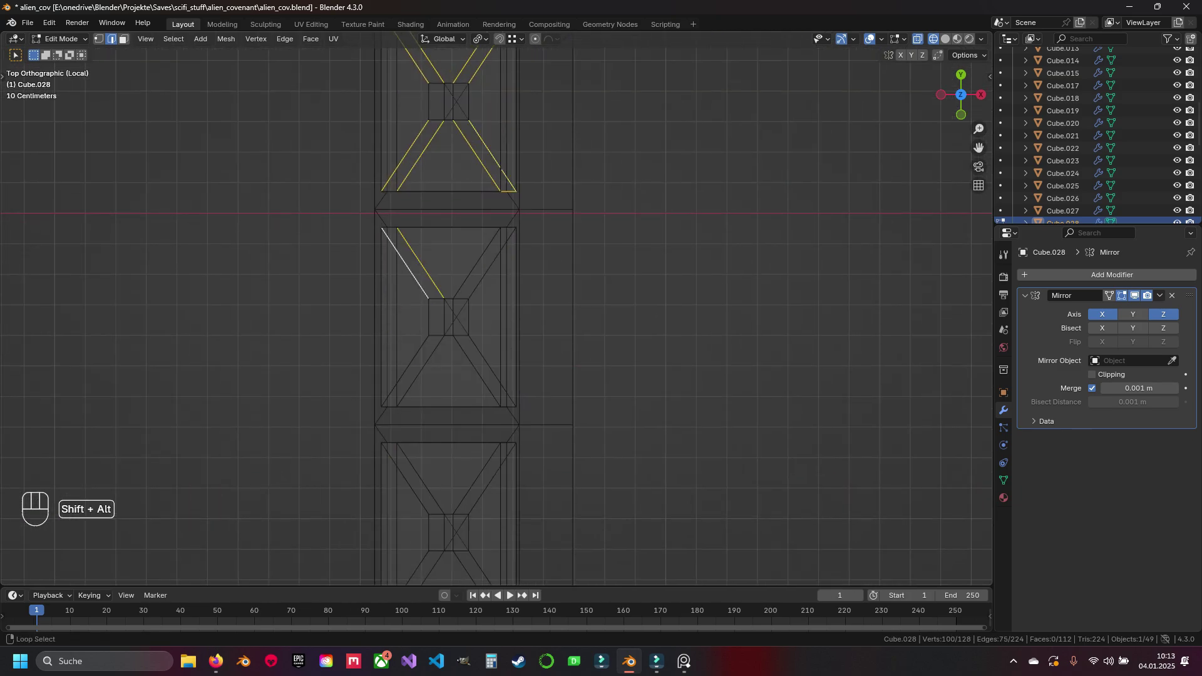
{"action": "middle_click_drag", "start_coordinate": [457, 439], "coordinate": [452, 215], "text": "shift"}
{"action": "right_click", "coordinate": [404, 360], "text": "alt+shift"}
{"action": "right_click", "coordinate": [486, 358], "text": "alt+shift"}
{"action": "key", "text": "z"}
{"action": "middle_click_drag", "start_coordinate": [486, 358], "coordinate": [664, 263]}
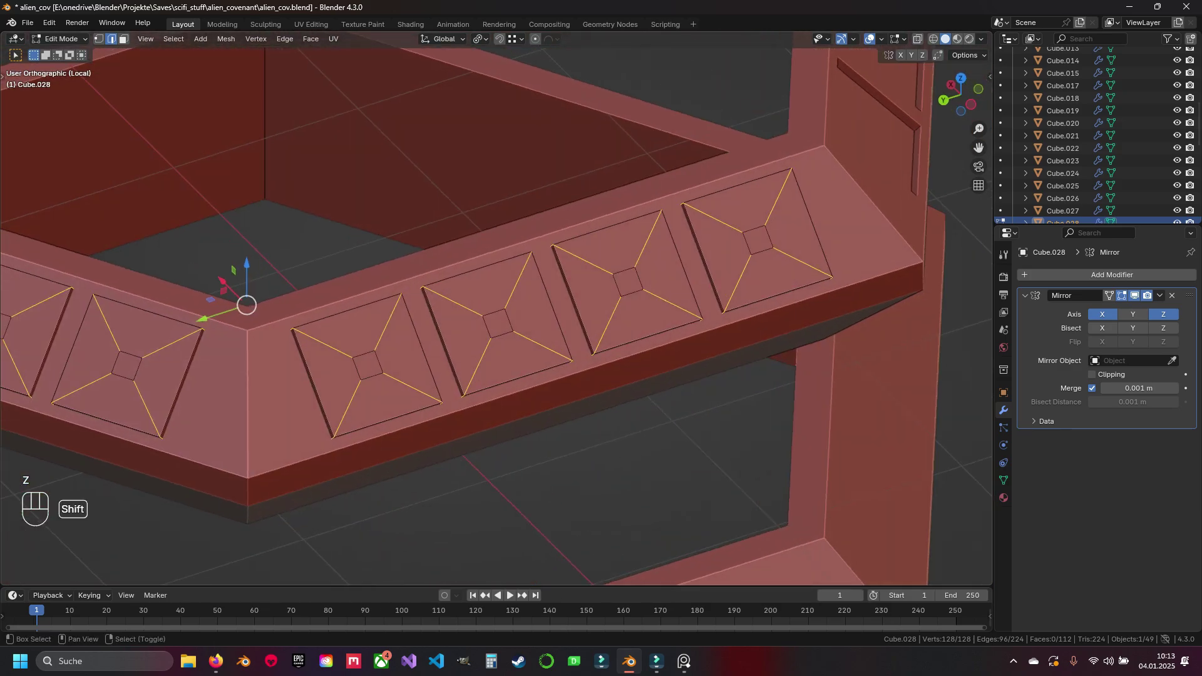
{"action": "mouse_move", "coordinate": [438, 375]}
{"action": "middle_mouse_down", "text": "shift"}
{"action": "mouse_move", "coordinate": [620, 303]}
{"action": "mouse_move", "coordinate": [680, 311]}
{"action": "middle_mouse_up", "text": "shift"}
{"action": "key", "text": "ctrl+b"}
{"action": "left_click", "coordinate": [626, 307]}
{"action": "key", "text": "a"}
{"action": "key", "text": "ctrl+s"}
Delete the four large triangular front faces between the diagonal strips on each of the eight panels
{"action": "scroll", "coordinate": [679, 311], "scroll_direction": "down", "scroll_amount": 1}
{"action": "key", "text": "3"}
{"action": "scroll", "coordinate": [497, 309], "scroll_direction": "up", "scroll_amount": 1}
{"action": "key", "text": "KP_7"}
{"action": "key", "text": "z"}
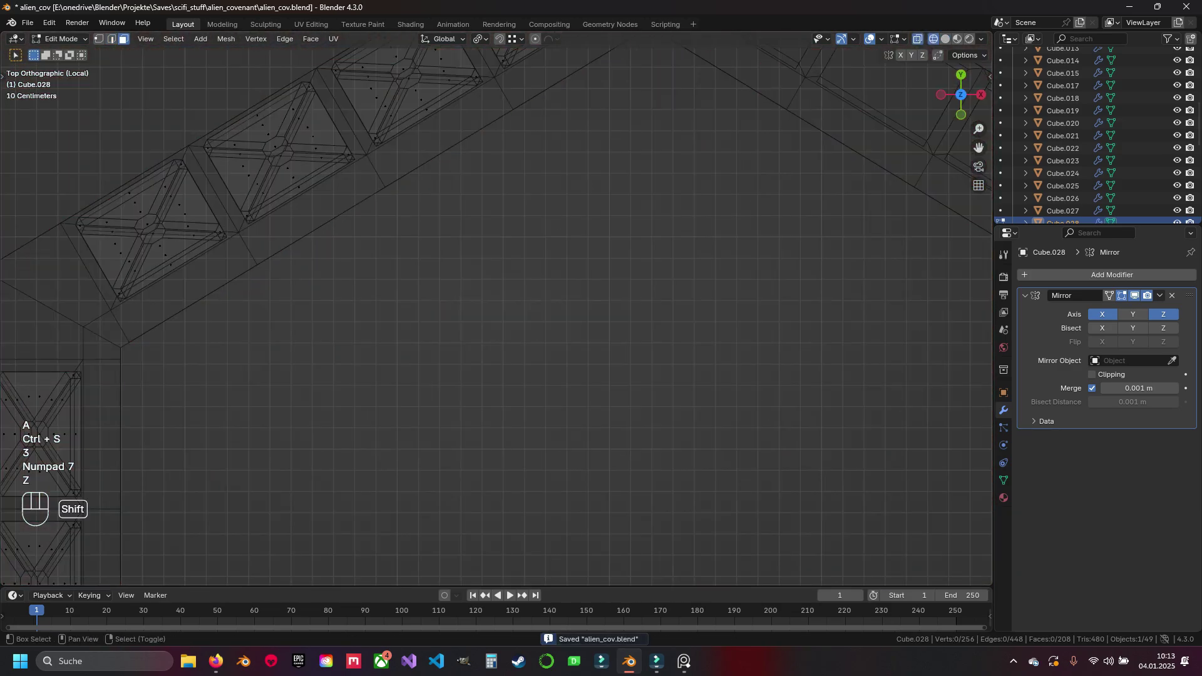
{"action": "middle_click_drag", "start_coordinate": [496, 308], "coordinate": [627, 361], "text": "shift"}
{"action": "key", "text": "z"}
{"action": "middle_click_drag", "start_coordinate": [497, 351], "coordinate": [726, 238]}
{"action": "middle_click_drag", "start_coordinate": [376, 251], "coordinate": [547, 310], "text": "shift"}
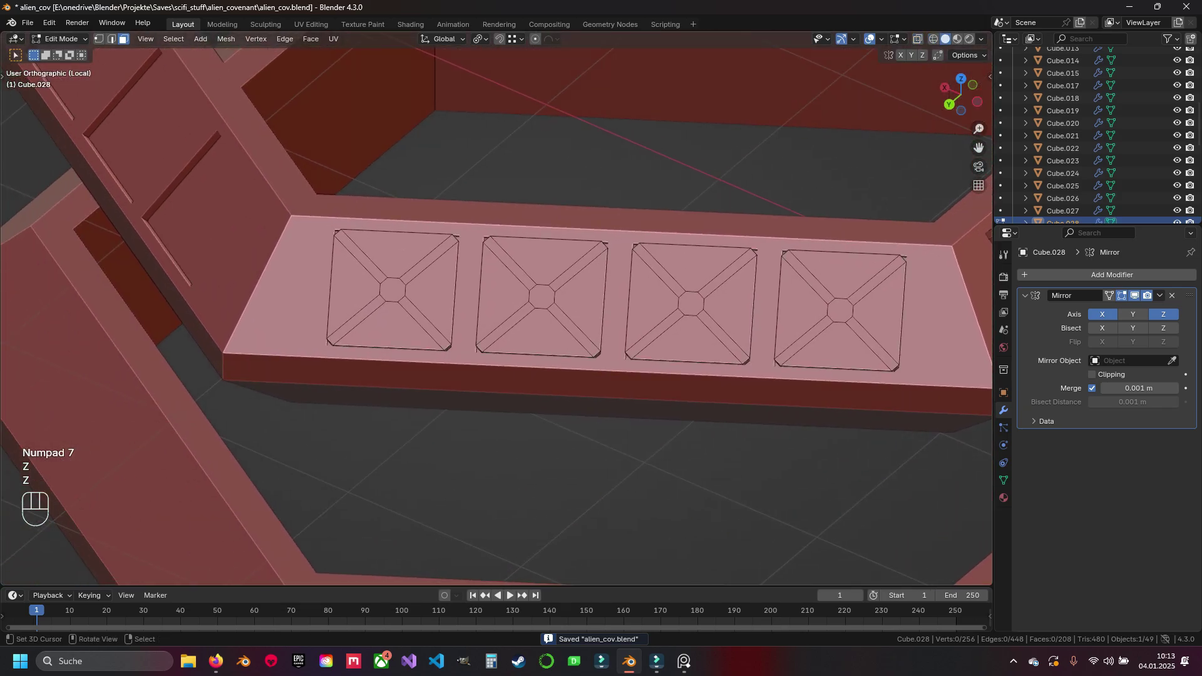
{"action": "right_click", "coordinate": [355, 288]}
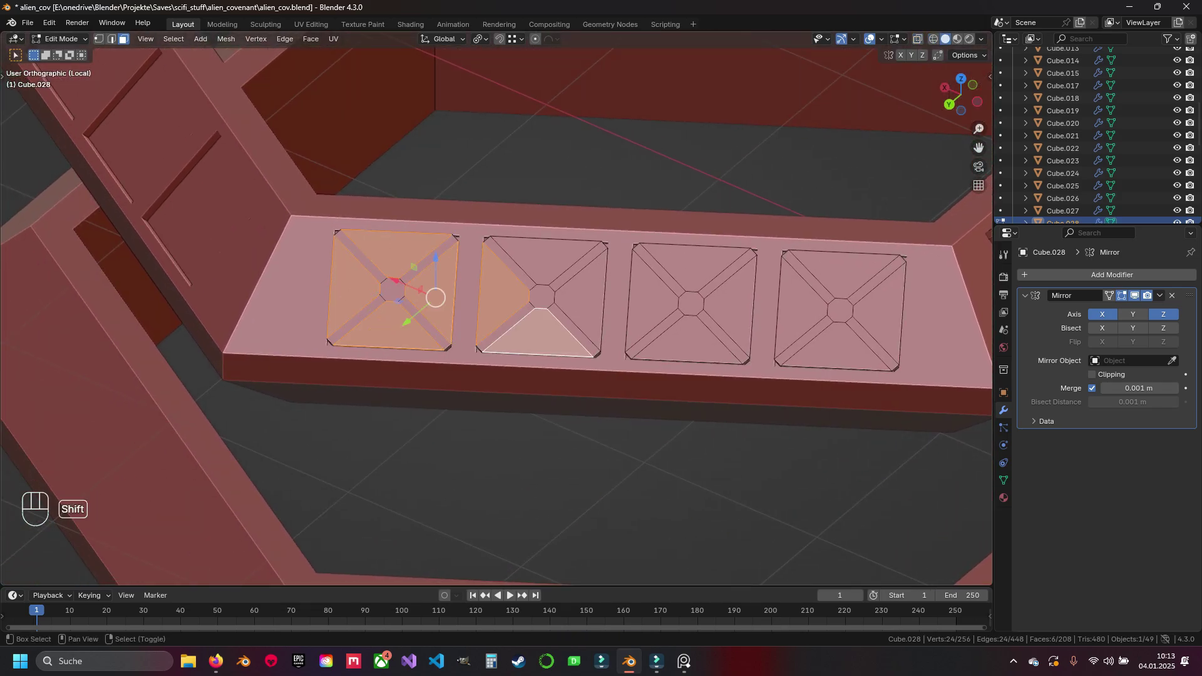
{"action": "left_click", "coordinate": [694, 269], "text": "shift"}
{"action": "left_click", "coordinate": [651, 304], "text": "shift"}
{"action": "left_click", "coordinate": [686, 341], "text": "shift"}
{"action": "left_click", "coordinate": [731, 307], "text": "shift"}
{"action": "left_click", "coordinate": [842, 276], "text": "shift"}
{"action": "left_click", "coordinate": [800, 310], "text": "shift"}
{"action": "left_click", "coordinate": [837, 348], "text": "shift"}
{"action": "left_click", "coordinate": [881, 314], "text": "shift"}
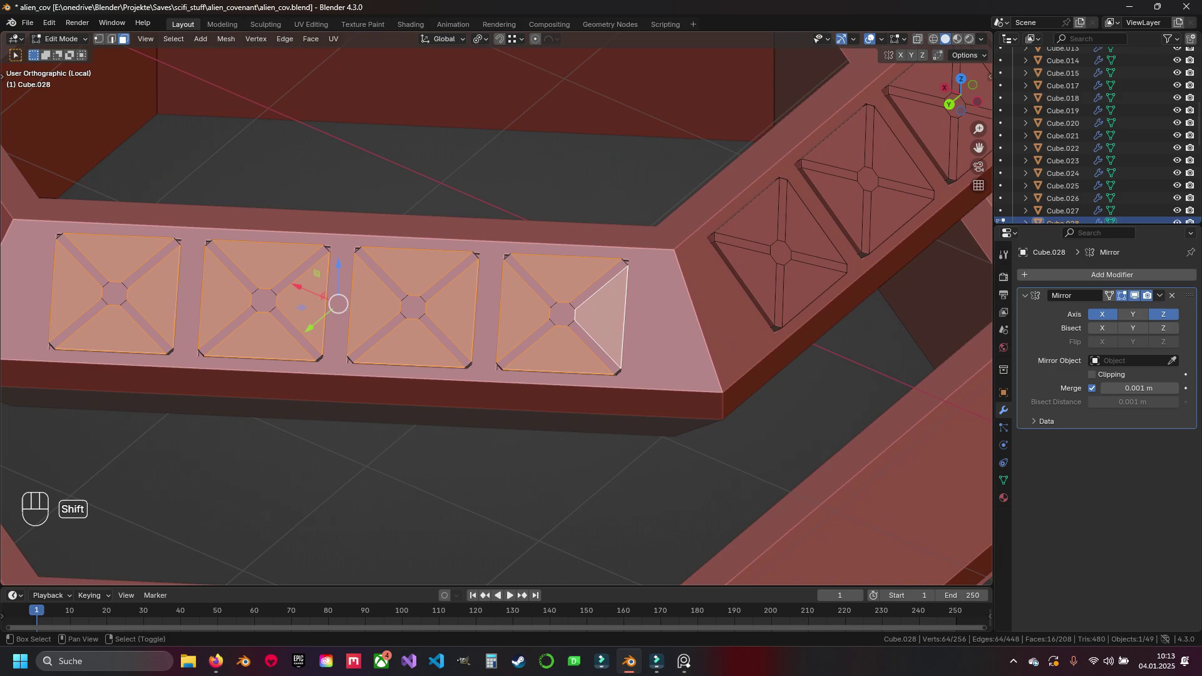
{"action": "right_click", "coordinate": [611, 354], "text": "shift"}
{"action": "right_click", "coordinate": [645, 318], "text": "shift"}
{"action": "right_click", "coordinate": [684, 355], "text": "shift"}
{"action": "right_click", "coordinate": [645, 393], "text": "shift"}
{"action": "right_click", "coordinate": [757, 357], "text": "shift"}
{"action": "middle_click_drag", "start_coordinate": [795, 395], "coordinate": [542, 345], "text": "shift"}
{"action": "key", "text": "x"}
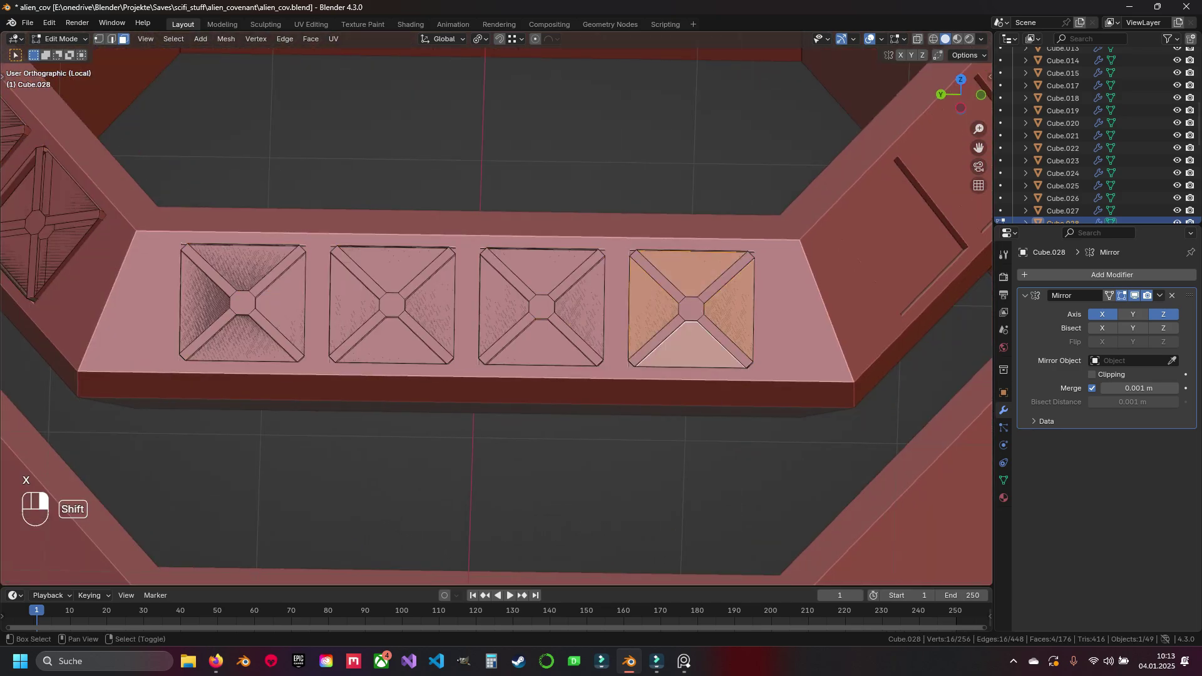
Delete the matching triangular back faces behind the diagonal strips on all eight panels
{"action": "right_click", "coordinate": [354, 304], "text": "shift"}
{"action": "right_click", "coordinate": [391, 343], "text": "shift"}
{"action": "right_click", "coordinate": [243, 268], "text": "shift"}
{"action": "middle_click_drag", "start_coordinate": [243, 341], "coordinate": [539, 360]}
{"action": "right_click", "coordinate": [567, 326], "text": "shift"}
{"action": "right_click", "coordinate": [427, 350], "text": "shift"}
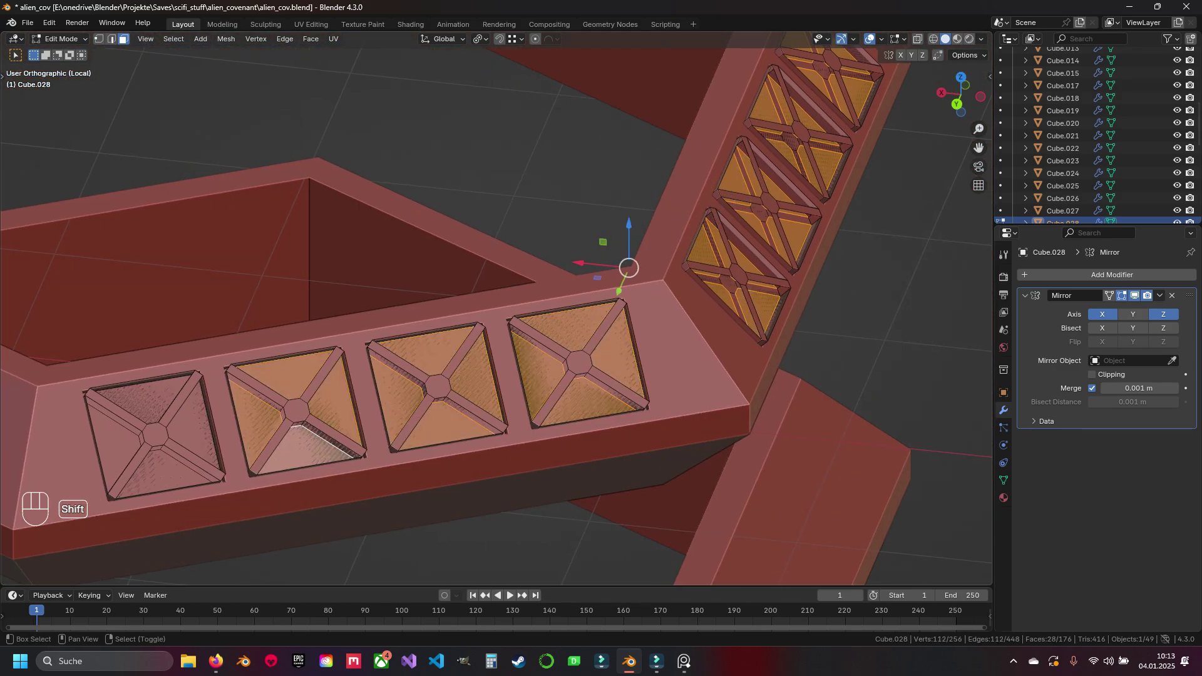
{"action": "key", "text": "x"}
Hide the hexagonal ring and delete the narrow perimeter side faces of all eight panels, keeping only the X-shaped braces
{"action": "middle_click_drag", "start_coordinate": [165, 473], "coordinate": [351, 463]}
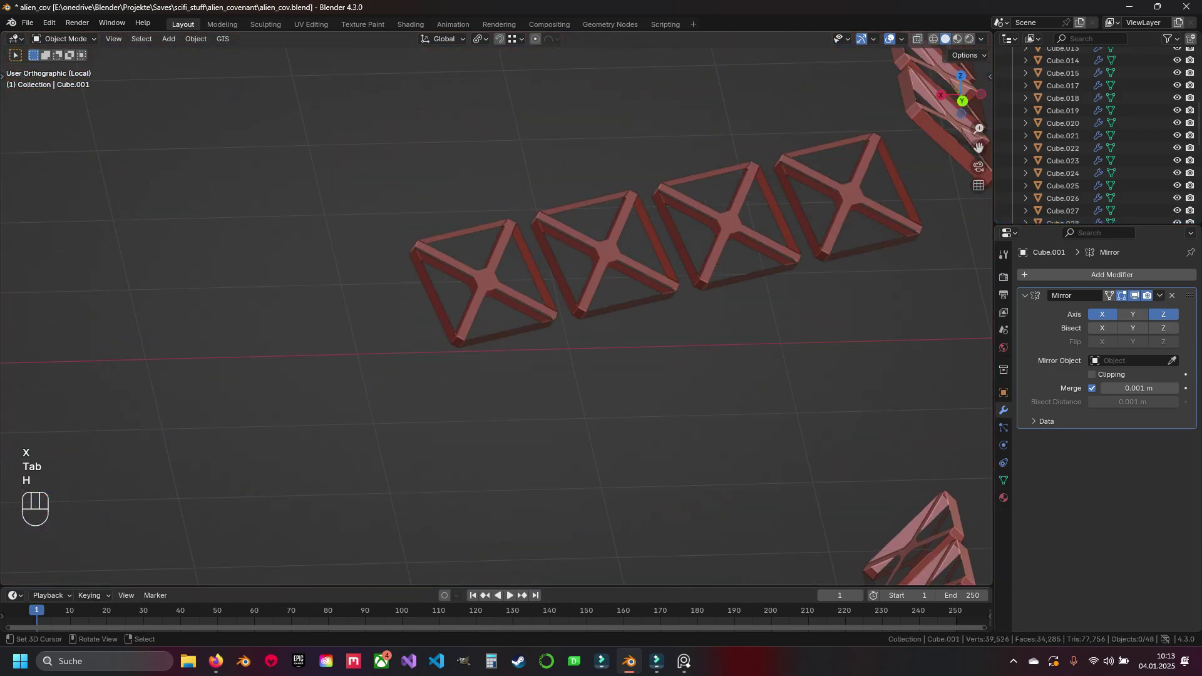
{"action": "right_click", "coordinate": [438, 288], "text": "shift"}
{"action": "right_click", "coordinate": [476, 245], "text": "shift"}
{"action": "right_click", "coordinate": [554, 276], "text": "shift"}
{"action": "right_click", "coordinate": [498, 281], "text": "shift"}
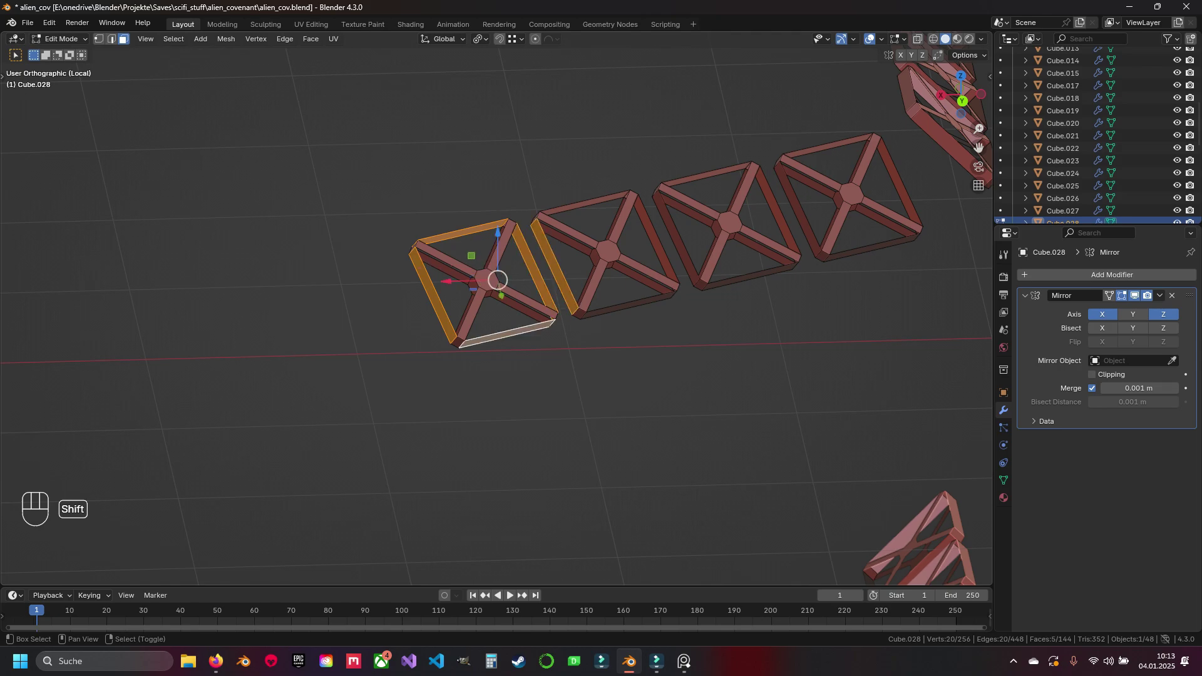
{"action": "middle_click_drag", "start_coordinate": [511, 293], "coordinate": [402, 332], "text": "shift"}
{"action": "key", "text": "c"}
{"action": "mouse_move", "coordinate": [466, 252]}
{"action": "left_mouse_down"}
{"action": "mouse_move", "coordinate": [641, 338]}
{"action": "mouse_move", "coordinate": [781, 235]}
{"action": "left_mouse_up"}
{"action": "key", "text": "Escape"}
{"action": "middle_click_drag", "start_coordinate": [781, 235], "coordinate": [652, 251]}
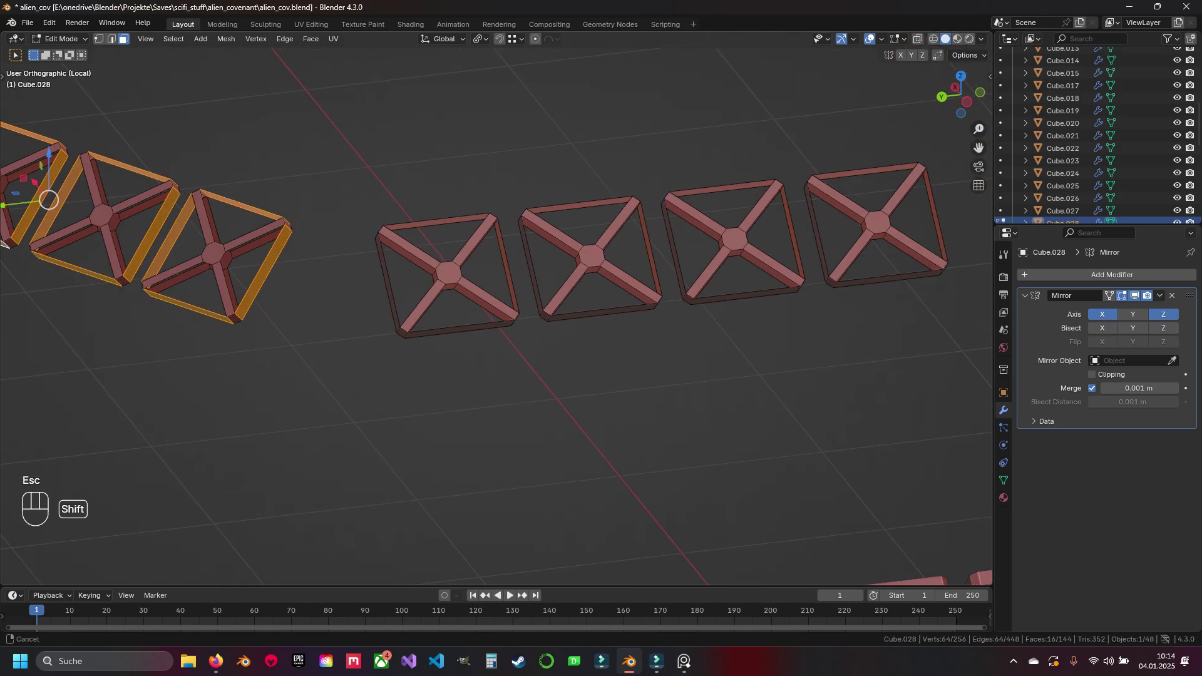
{"action": "key", "text": "c"}
{"action": "mouse_move", "coordinate": [432, 340]}
{"action": "left_mouse_down"}
{"action": "mouse_move", "coordinate": [834, 191]}
{"action": "mouse_move", "coordinate": [410, 230]}
{"action": "left_mouse_up"}
{"action": "left_click_drag", "start_coordinate": [478, 285], "coordinate": [918, 228]}
{"action": "key", "text": "Escape"}
{"action": "key", "text": "x"}
{"action": "middle_click_drag", "start_coordinate": [626, 263], "coordinate": [819, 298], "text": "shift"}
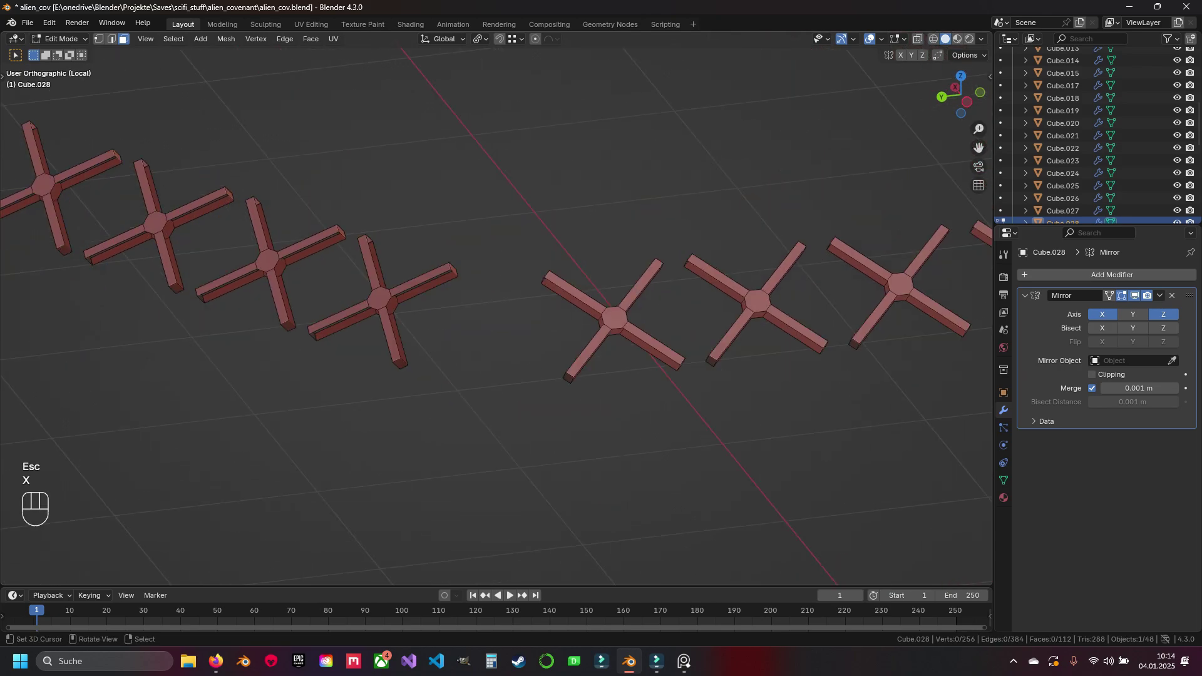
Fill the missing side faces along the arms of the first X-shaped brace in the row
{"action": "scroll", "coordinate": [497, 316], "scroll_direction": "up", "scroll_amount": 2}
{"action": "key", "text": "2"}
{"action": "middle_click_drag", "start_coordinate": [495, 313], "coordinate": [1018, 466], "text": "shift"}
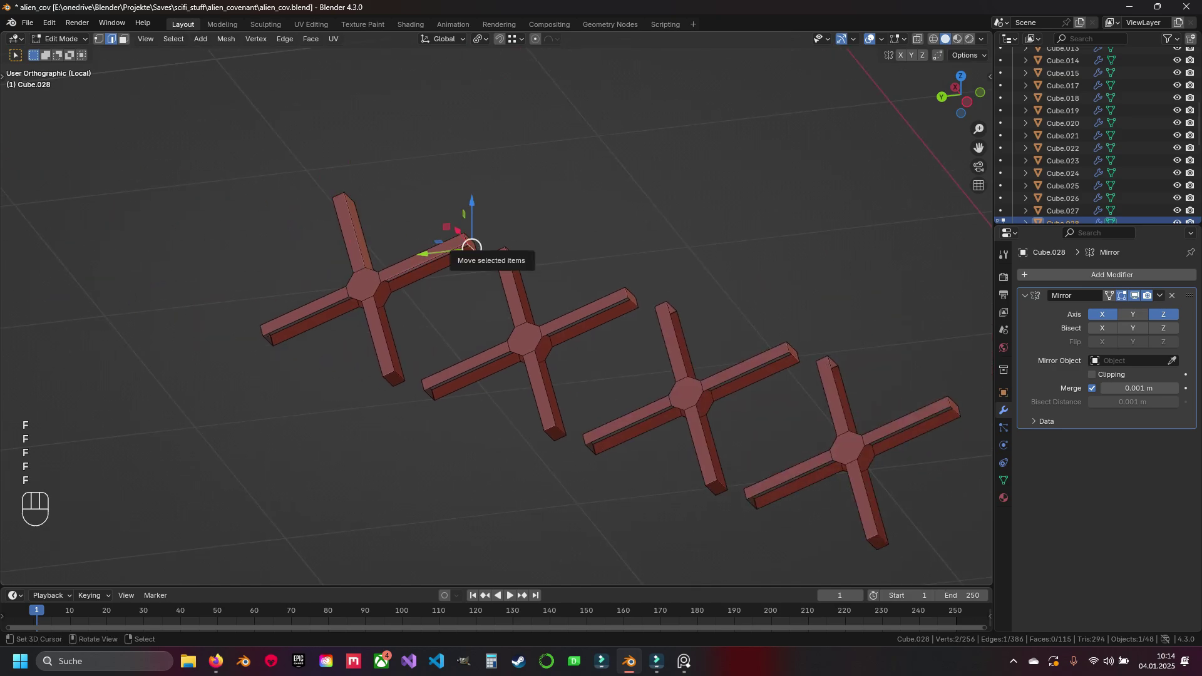
{"action": "key", "text": "f"}
{"action": "right_click", "coordinate": [343, 236]}
{"action": "middle_click_drag", "start_coordinate": [343, 236], "coordinate": [470, 216]}
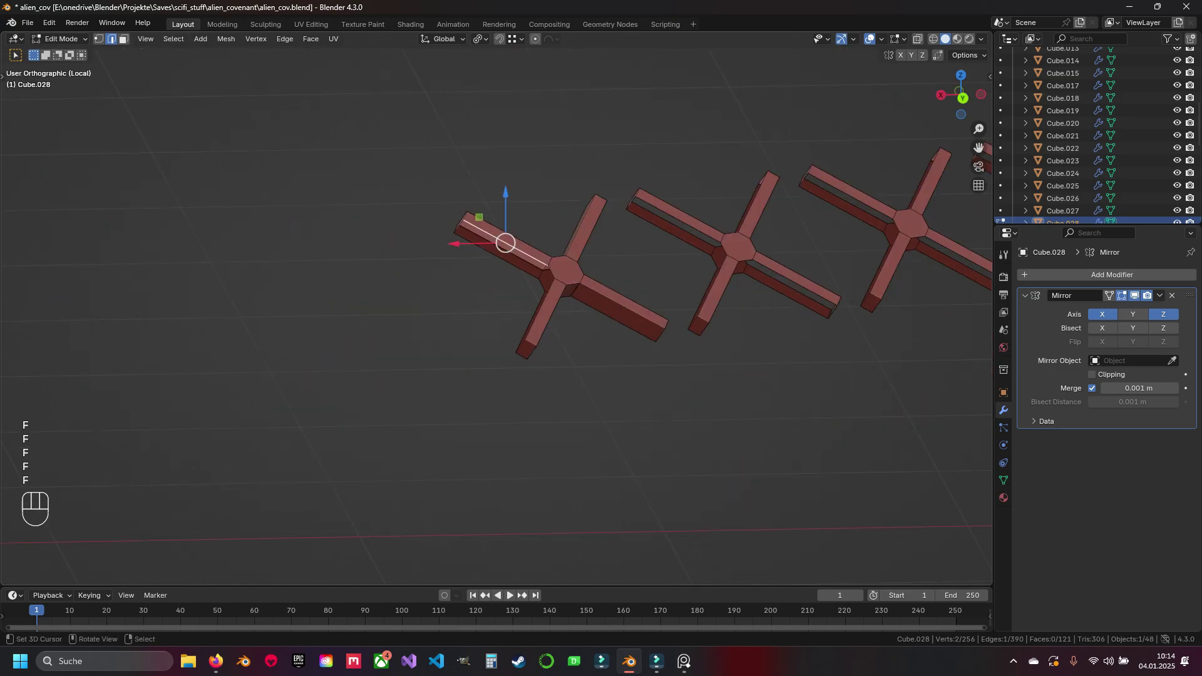
{"action": "key", "text": "f"}
{"action": "key", "text": "f"}
{"action": "key", "text": "f"}
Fill the missing side faces along the matching arms of the other three braces in the row
{"action": "right_click", "coordinate": [678, 219]}
{"action": "key", "text": "f"}
{"action": "key", "text": "f"}
{"action": "key", "text": "f"}
{"action": "middle_click_drag", "start_coordinate": [911, 232], "coordinate": [645, 245], "text": "shift"}
{"action": "right_click", "coordinate": [655, 251]}
{"action": "key", "text": "f"}
{"action": "key", "text": "f"}
{"action": "key", "text": "f"}
{"action": "right_click", "coordinate": [622, 241]}
Fill the open side faces along the remaining arms of the row of four X-shaped braces
{"action": "key", "text": "f"}
{"action": "key", "text": "f"}
{"action": "key", "text": "f"}
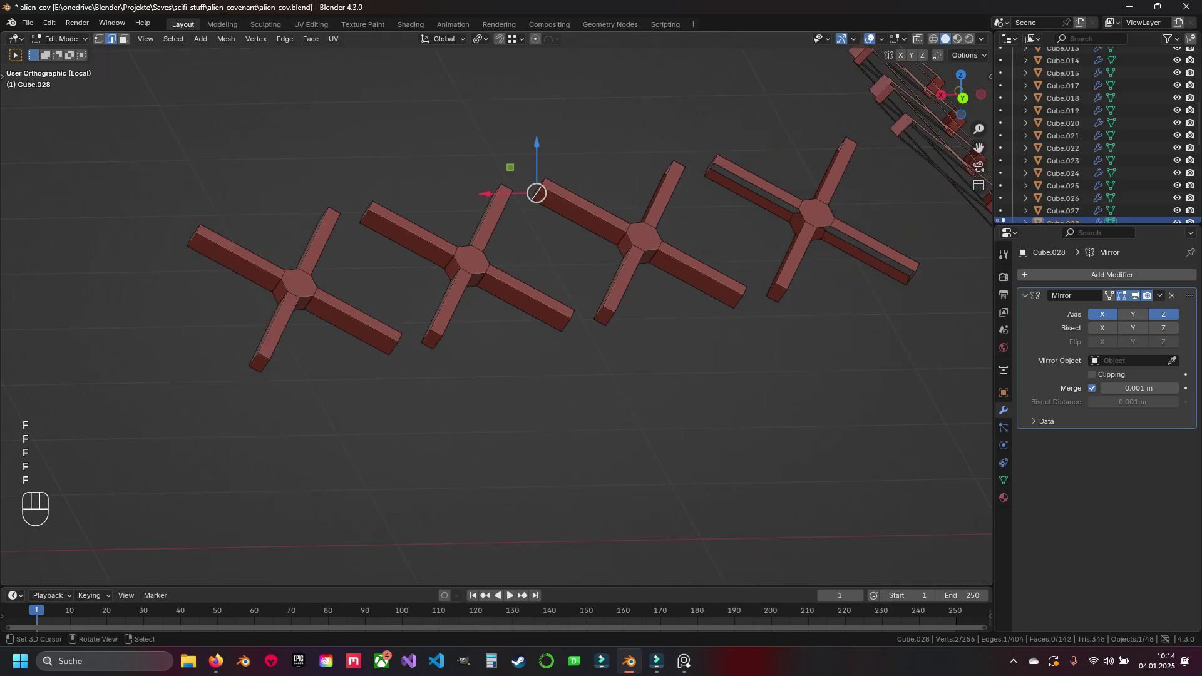
{"action": "key", "text": "f"}
{"action": "key", "text": "f"}
{"action": "key", "text": "f"}
{"action": "middle_click_drag", "start_coordinate": [895, 272], "coordinate": [754, 272]}
{"action": "right_click", "coordinate": [494, 373]}
{"action": "middle_click_drag", "start_coordinate": [711, 376], "coordinate": [409, 362], "text": "shift"}
{"action": "right_click", "coordinate": [797, 392]}
{"action": "middle_click_drag", "start_coordinate": [626, 394], "coordinate": [751, 413]}
{"action": "right_click", "coordinate": [707, 441]}
{"action": "middle_click_drag", "start_coordinate": [673, 354], "coordinate": [625, 469], "text": "shift"}
{"action": "right_click", "coordinate": [611, 445]}
Fill the last missing side faces on the remaining X-shaped braces so that every brace is a closed solid
{"action": "key", "text": "f"}
{"action": "key", "text": "f"}
{"action": "key", "text": "f"}
{"action": "key", "text": "f"}
{"action": "key", "text": "f"}
{"action": "key", "text": "f"}
{"action": "middle_click_drag", "start_coordinate": [708, 206], "coordinate": [707, 370], "text": "shift"}
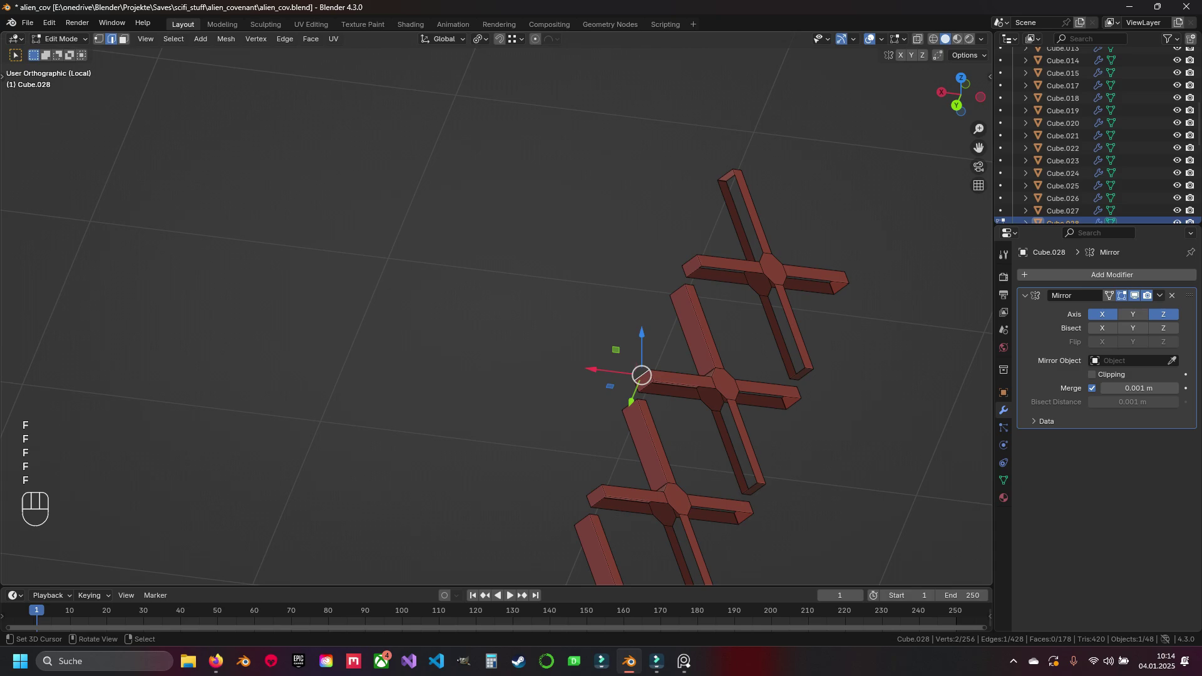
{"action": "right_click", "coordinate": [779, 285]}
{"action": "key", "text": "f"}
{"action": "key", "text": "f"}
{"action": "key", "text": "f"}
{"action": "right_click", "coordinate": [732, 398]}
{"action": "key", "text": "f"}
{"action": "key", "text": "f"}
{"action": "key", "text": "f"}
{"action": "middle_click_drag", "start_coordinate": [683, 532], "coordinate": [654, 335], "text": "shift"}
{"action": "key", "text": "f"}
{"action": "key", "text": "f"}
{"action": "key", "text": "f"}
{"action": "middle_click_drag", "start_coordinate": [682, 395], "coordinate": [539, 360]}
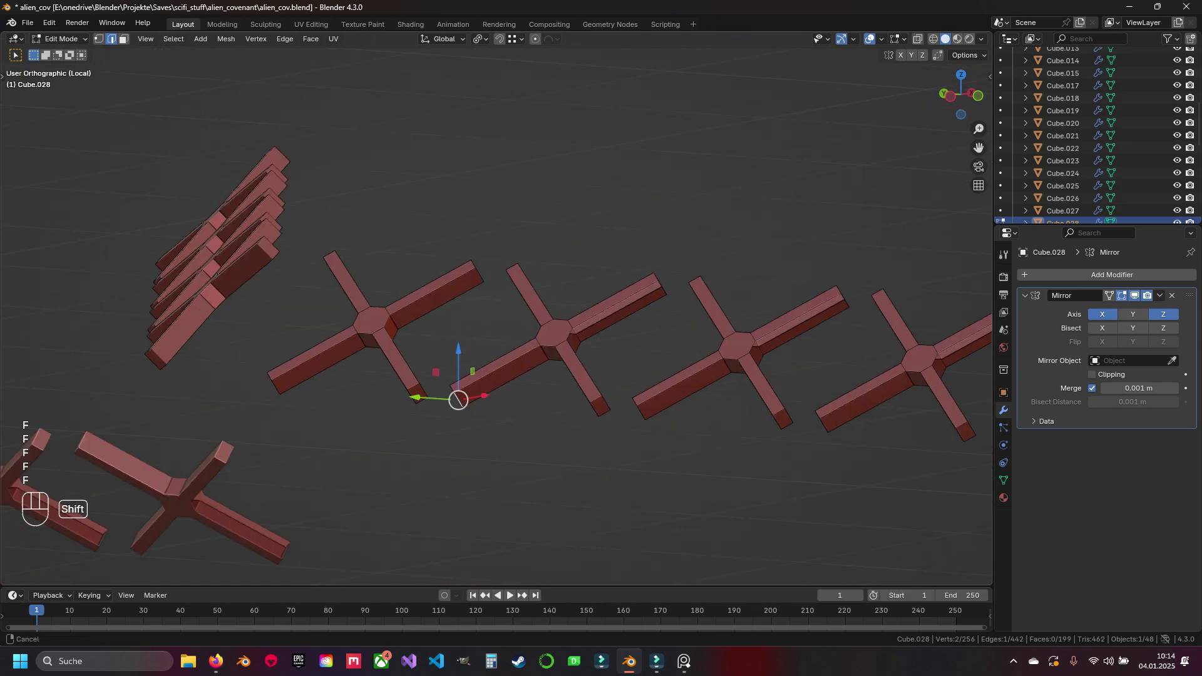
{"action": "middle_click_drag", "start_coordinate": [460, 397], "coordinate": [447, 375]}
{"action": "right_click", "coordinate": [837, 270]}
{"action": "middle_click_drag", "start_coordinate": [837, 269], "coordinate": [603, 266], "text": "shift"}
{"action": "right_click", "coordinate": [692, 330]}
Leave local view, unhide the hexagonal ring's geometry, return to Object Mode and save the file
{"action": "key", "text": "KP_Divide"}
{"action": "key", "text": "a"}
{"action": "key", "text": "ctrl+s"}
{"action": "key", "text": "alt+h"}
{"action": "key", "text": "Tab"}
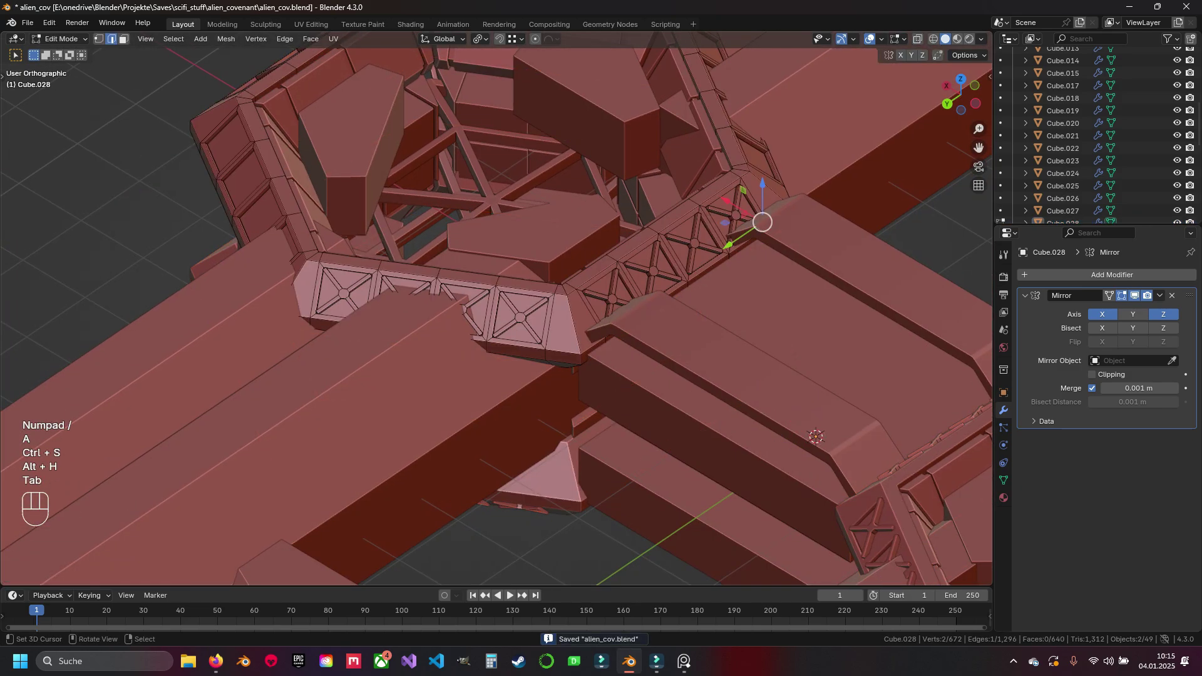
{"action": "key", "text": "Tab"}
{"action": "key", "text": "a"}
{"action": "key", "text": "ctrl+s"}
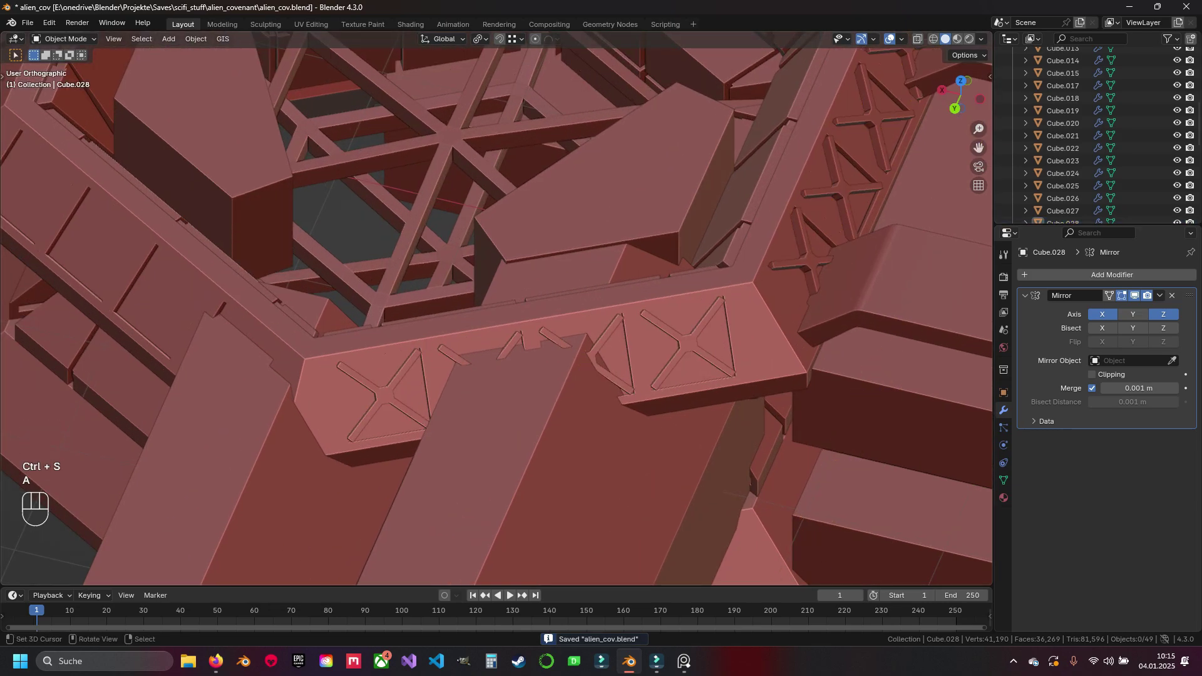
Check the face normals by briefly switching the Face Orientation overlay on and off
{"action": "left_click", "coordinate": [901, 39]}
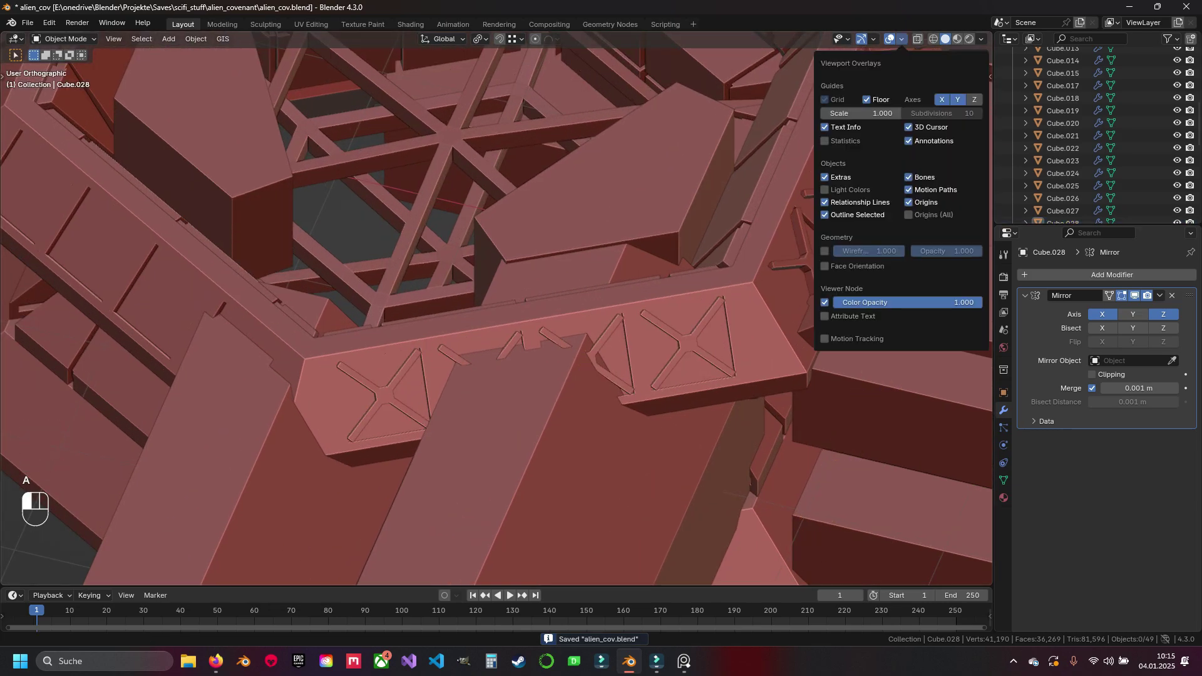
{"action": "left_click", "coordinate": [825, 266]}
{"action": "left_click", "coordinate": [824, 266]}
Isolate the hexagonal ring and its X-shaped braces in local view and save the file
{"action": "middle_click_drag", "start_coordinate": [696, 338], "coordinate": [626, 339], "text": "shift"}
{"action": "right_click", "coordinate": [633, 316]}
{"action": "right_click", "coordinate": [654, 347], "text": "shift"}
{"action": "key", "text": "KP_Divide"}
{"action": "key", "text": "a"}
{"action": "key", "text": "ctrl+s"}
{"action": "scroll", "coordinate": [430, 185], "scroll_direction": "up", "scroll_amount": 5}
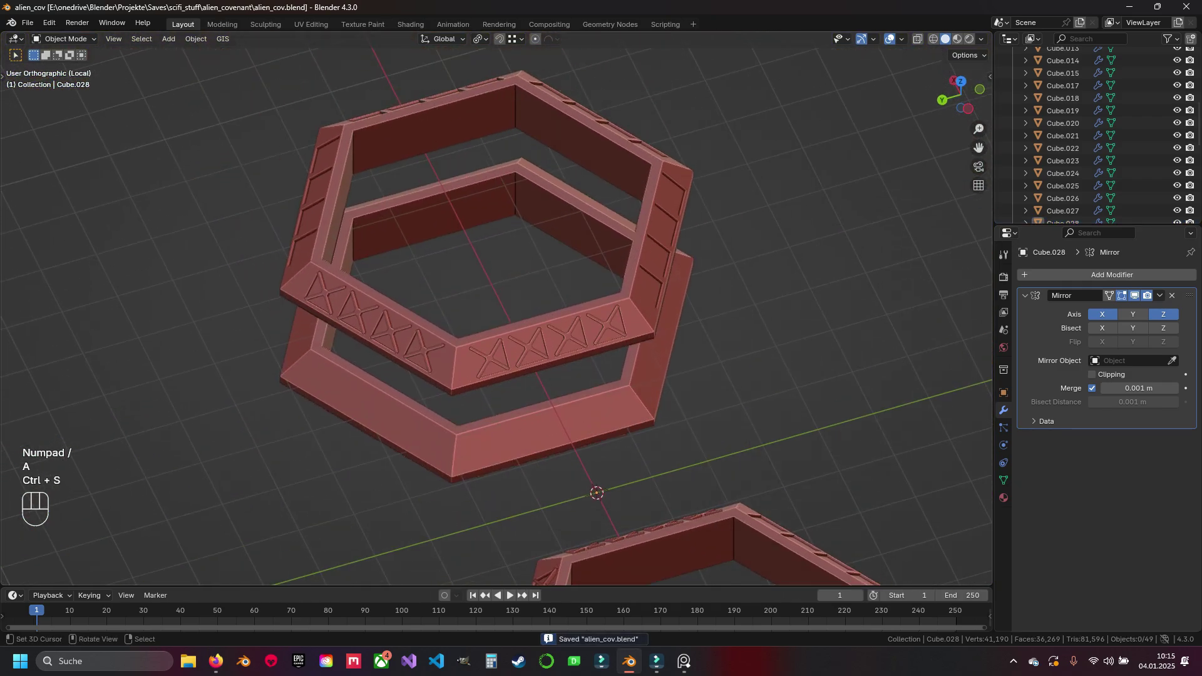
Select the hexagonal ring's entire mesh in Edit Mode and snap the 3D cursor to the selection in top view
{"action": "middle_click_drag", "start_coordinate": [430, 184], "coordinate": [446, 180]}
{"action": "key", "text": "Tab"}
{"action": "middle_click_drag", "start_coordinate": [617, 341], "coordinate": [589, 338]}
{"action": "key", "text": "a"}
{"action": "key", "text": "Tab"}
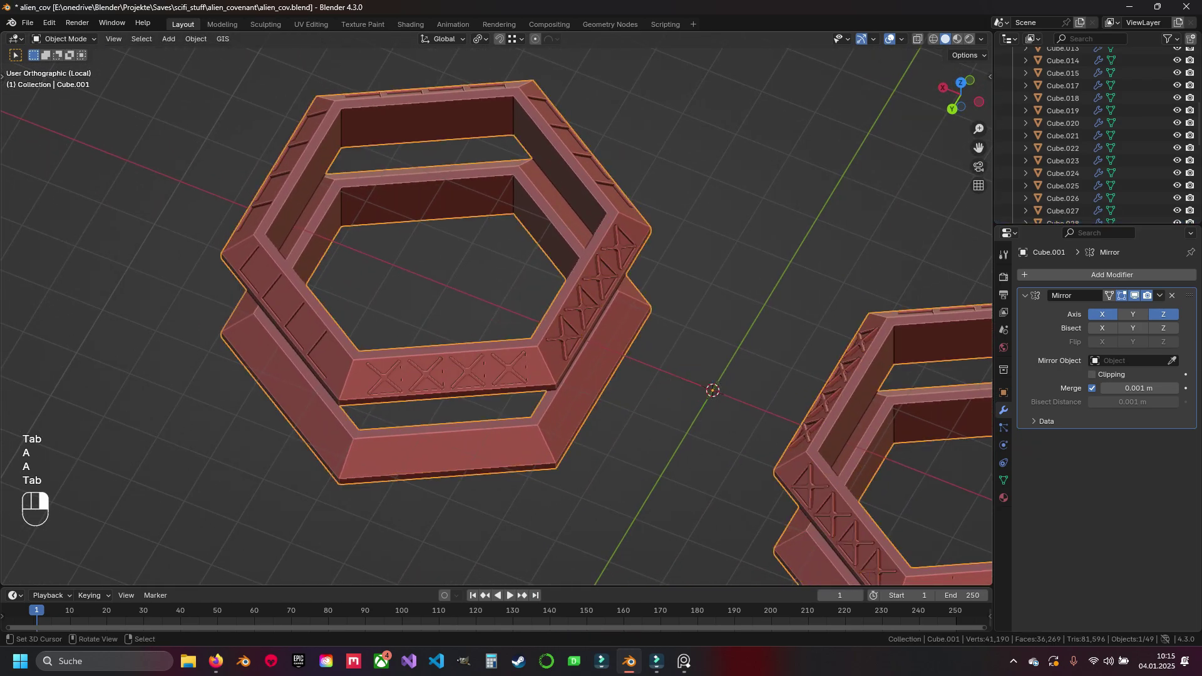
{"action": "key", "text": "Tab"}
{"action": "key", "text": "KP_7"}
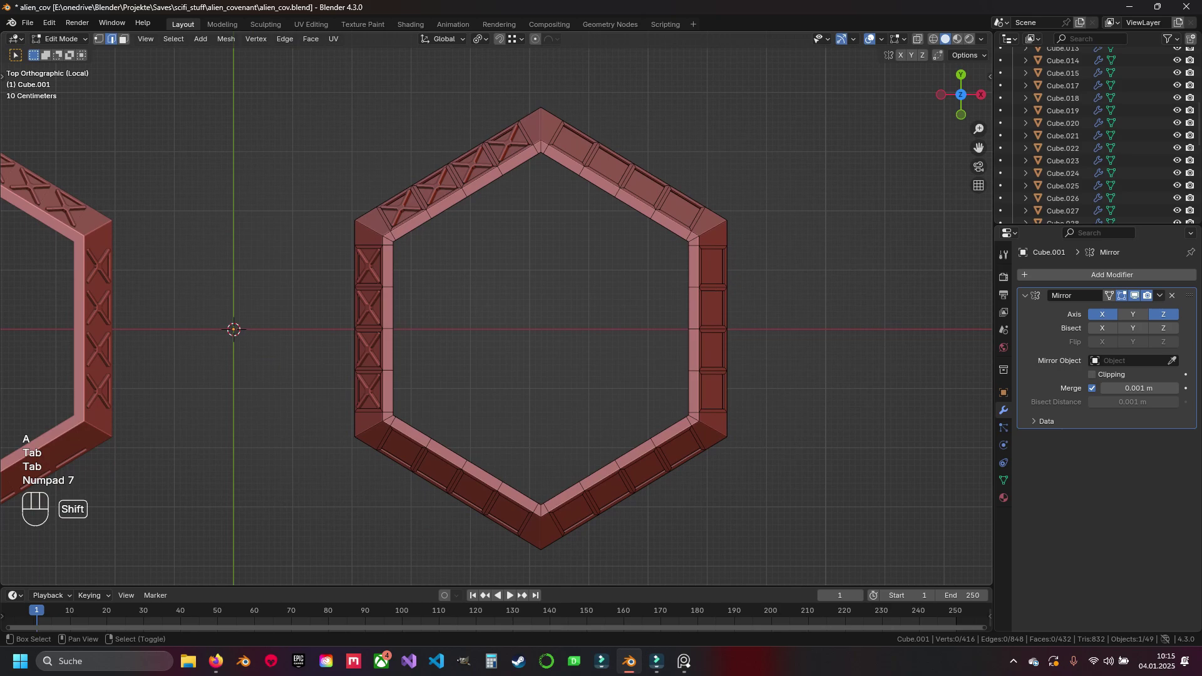
{"action": "key", "text": "shift+s"}
{"action": "key", "text": "a"}
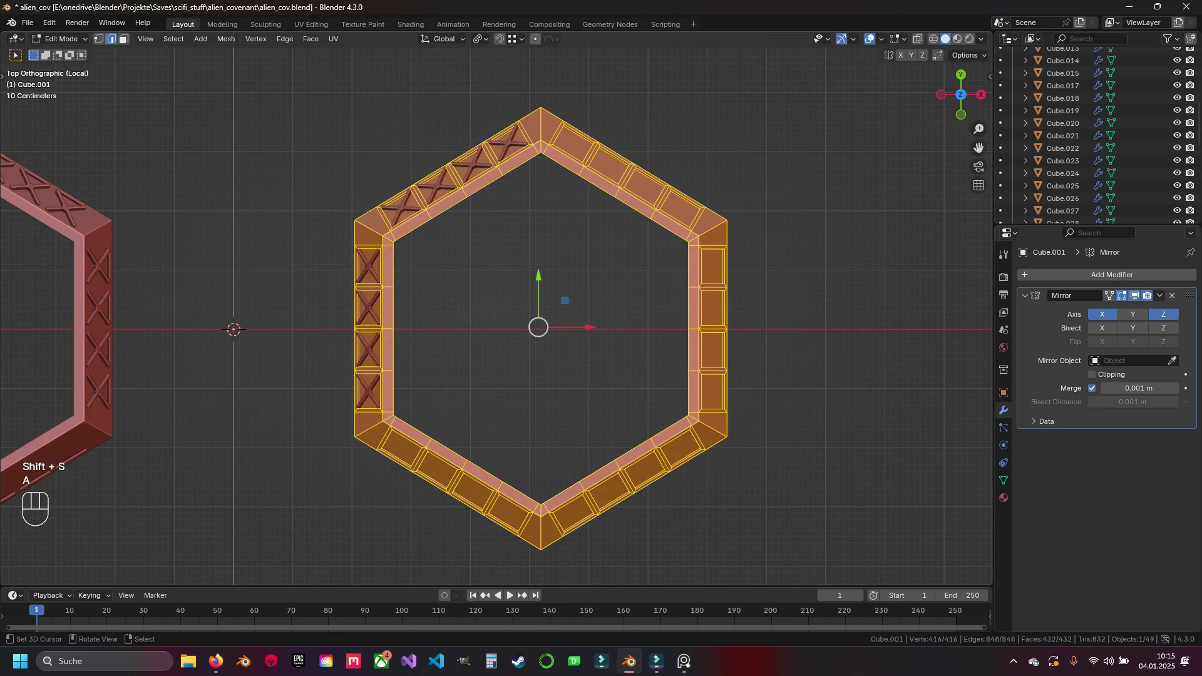
{"action": "middle_click_drag", "start_coordinate": [539, 325], "coordinate": [524, 274], "text": "shift"}
{"action": "key", "text": "shift+s"}
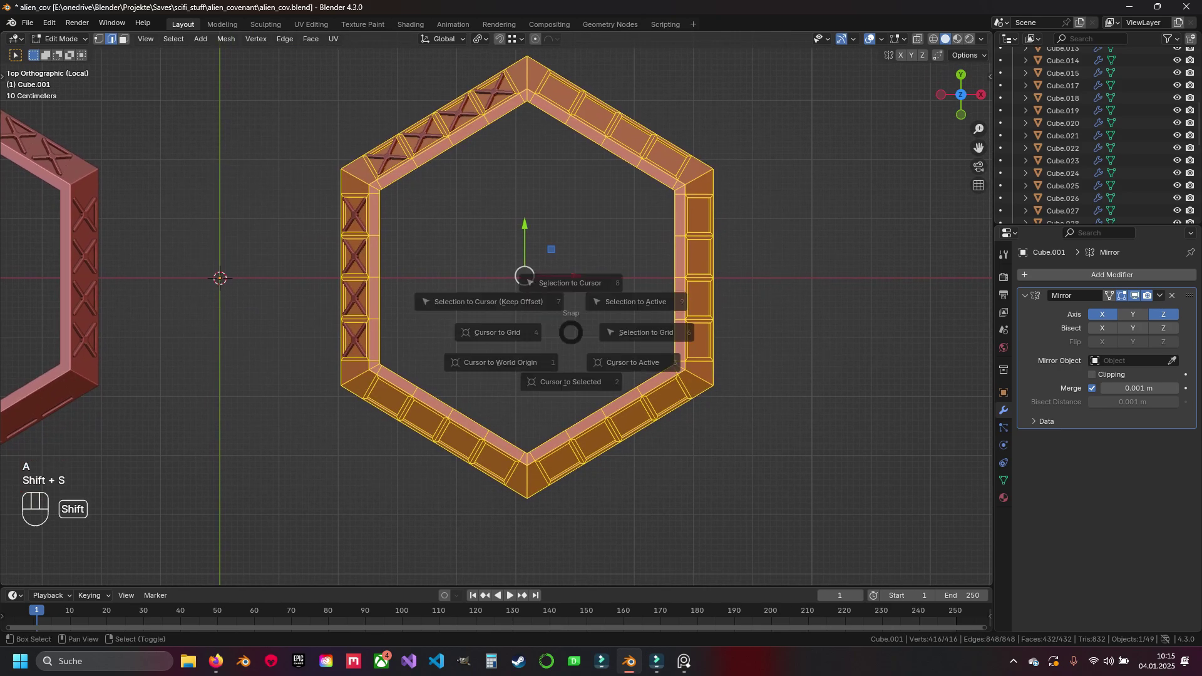
{"action": "left_click", "coordinate": [567, 404]}
{"action": "middle_click_drag", "start_coordinate": [525, 275], "coordinate": [542, 315], "text": "shift"}
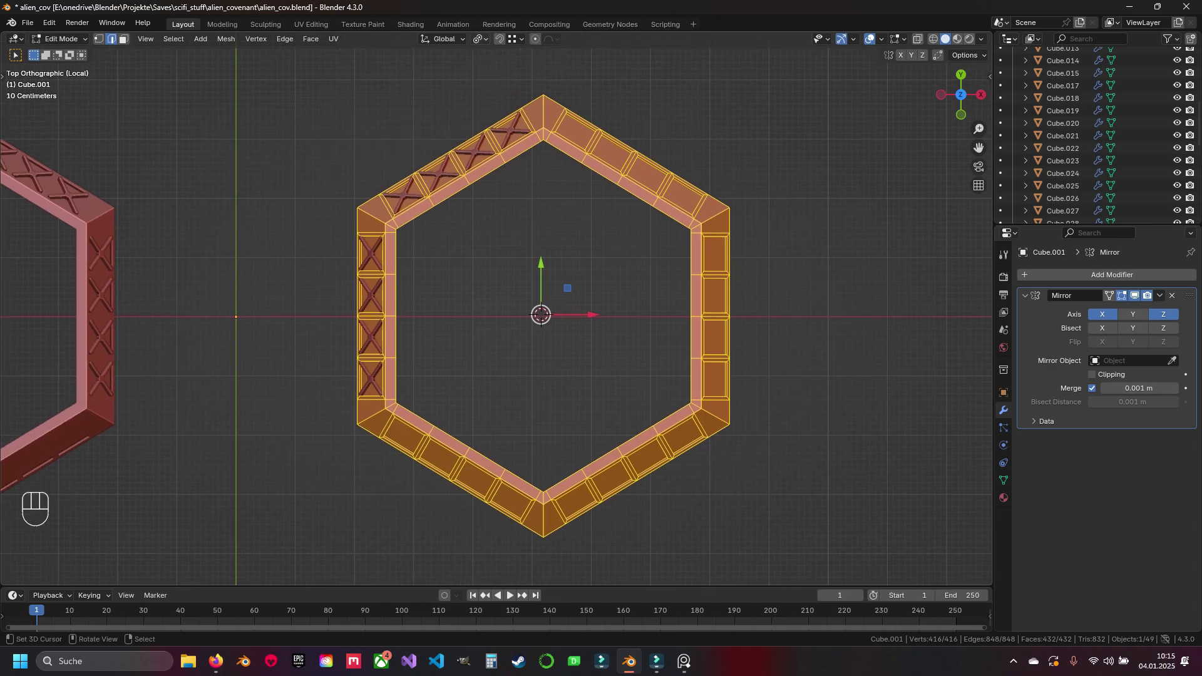
Set the transform pivot point to the 3D cursor and switch from editing the ring to editing the X-shaped braces
{"action": "left_click", "coordinate": [479, 39]}
{"action": "left_click", "coordinate": [519, 97]}
{"action": "key", "text": "Tab"}
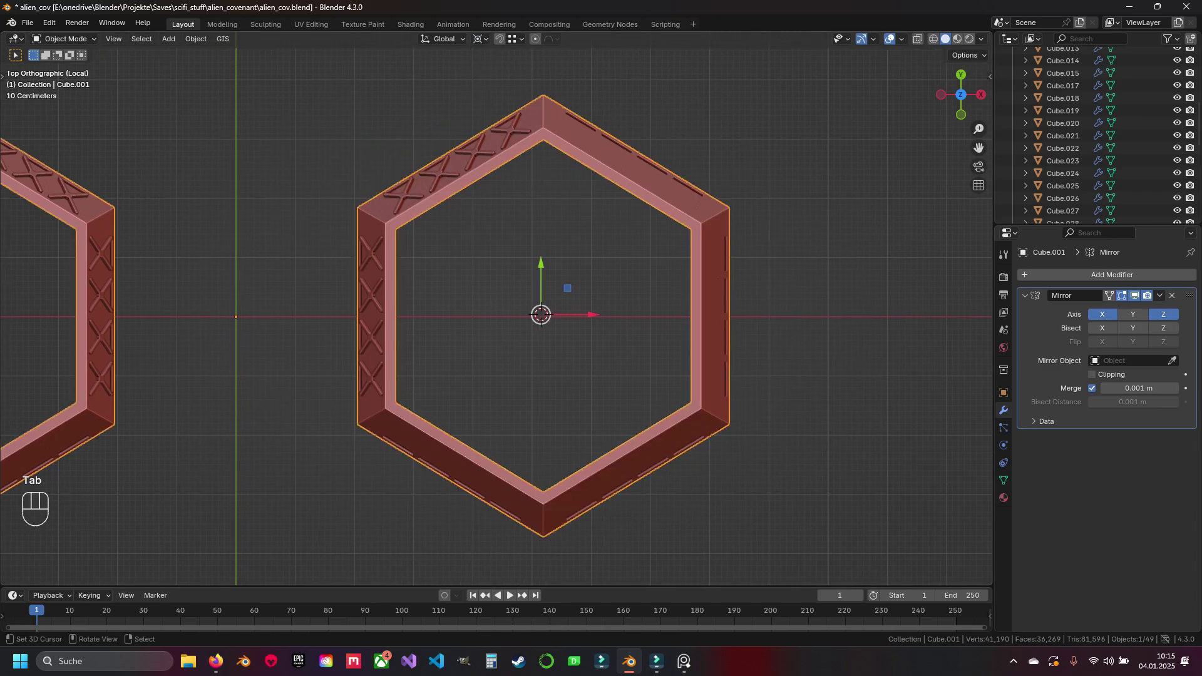
{"action": "key", "text": "Tab"}
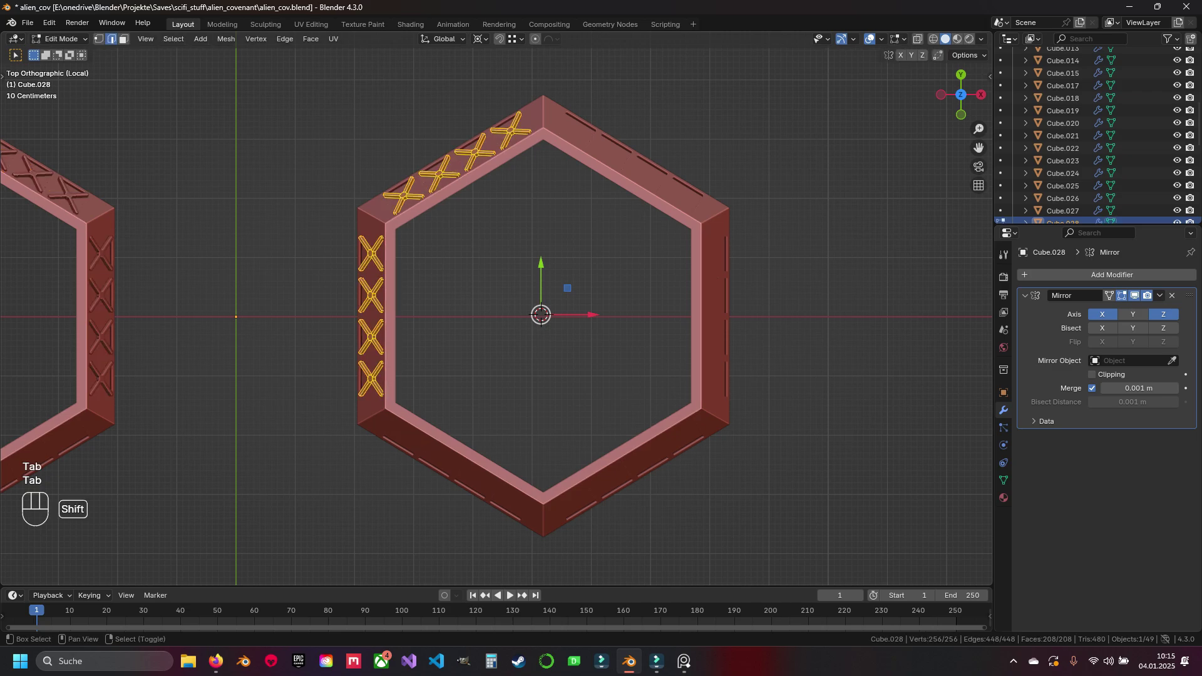
Duplicate all eight braces in place and try rotating the copies 180° around the 3D cursor
{"action": "key", "text": "shift+d"}
{"action": "key", "text": "Escape"}
{"action": "type", "text": "r45"}
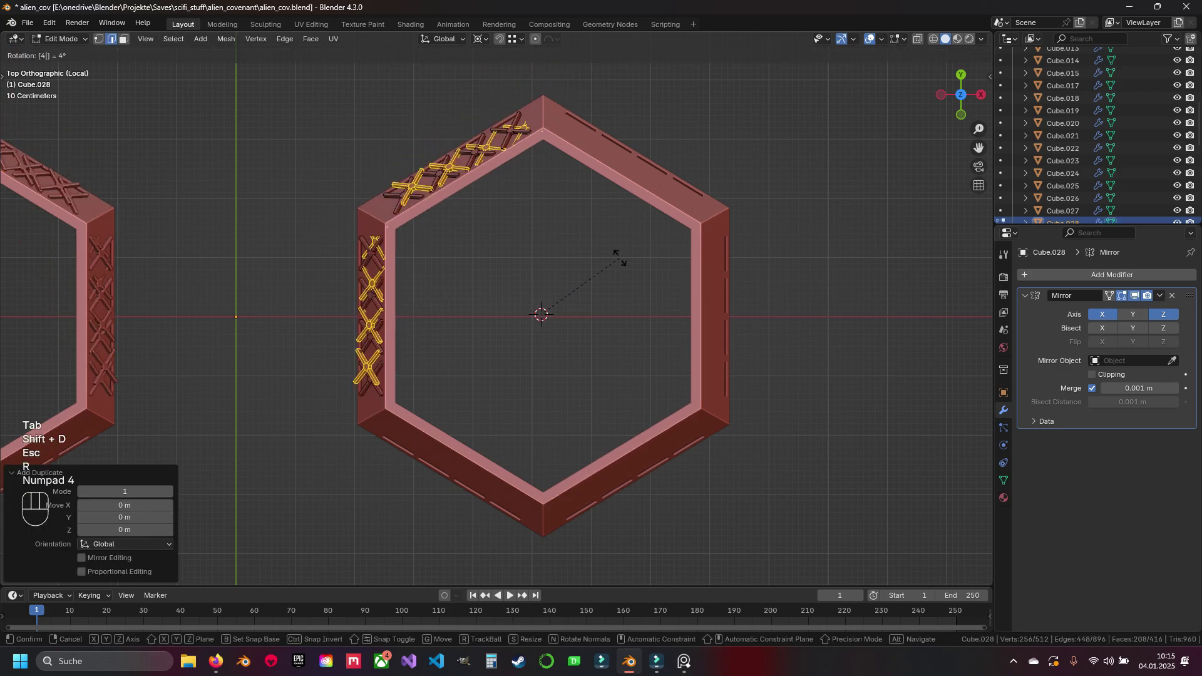
{"action": "key", "text": "Escape"}
{"action": "type", "text": "r90"}
{"action": "key", "text": "Escape"}
{"action": "key", "text": "r"}
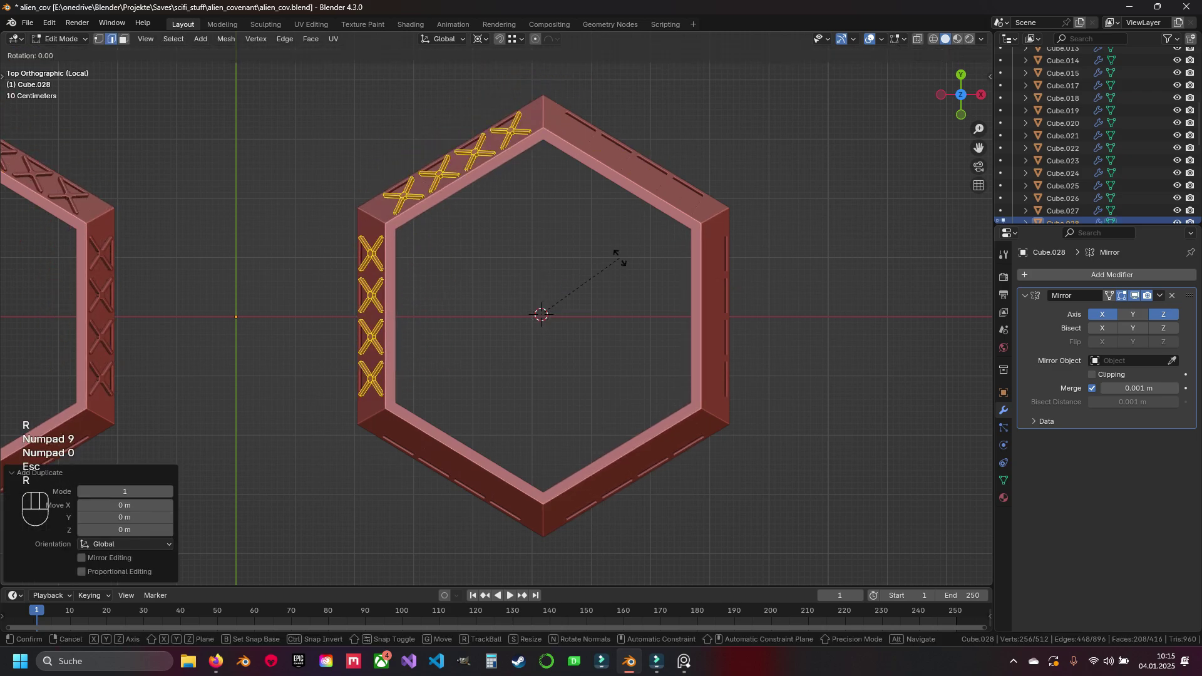
{"action": "key", "text": "KP_1"}
{"action": "key", "text": "KP_8"}
{"action": "key", "text": "KP_0"}
{"action": "key", "text": "Return"}
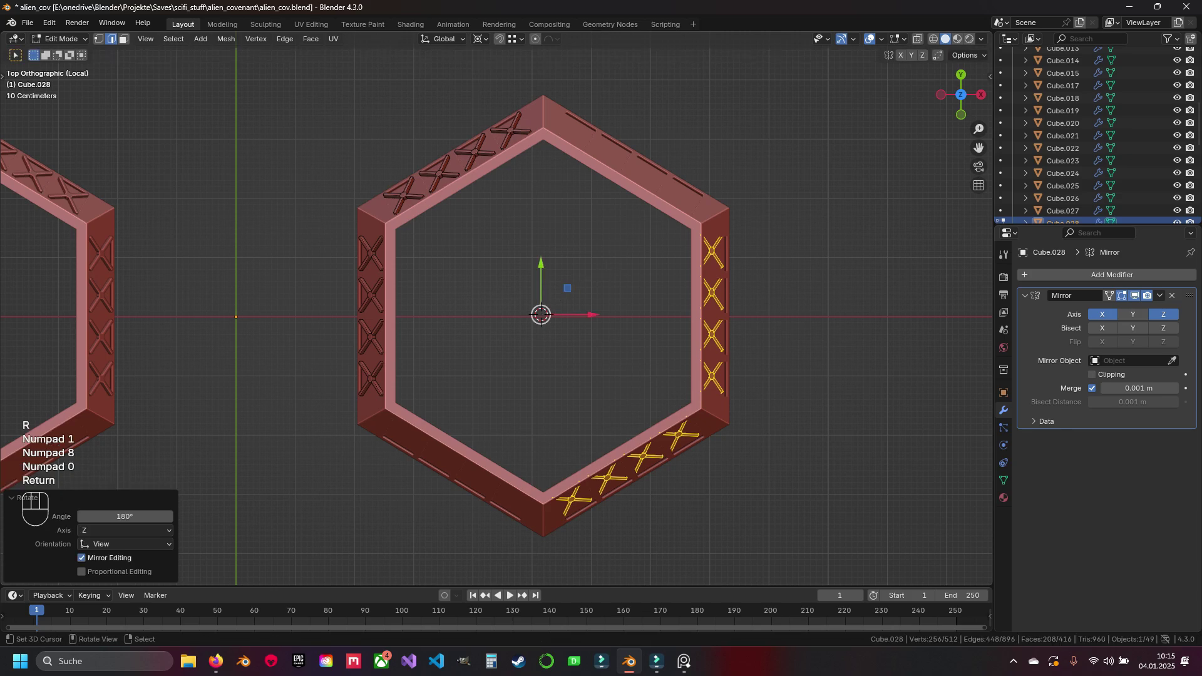
Try rotating the duplicated braces a further 60° and delete the copies
{"action": "key", "text": "r"}
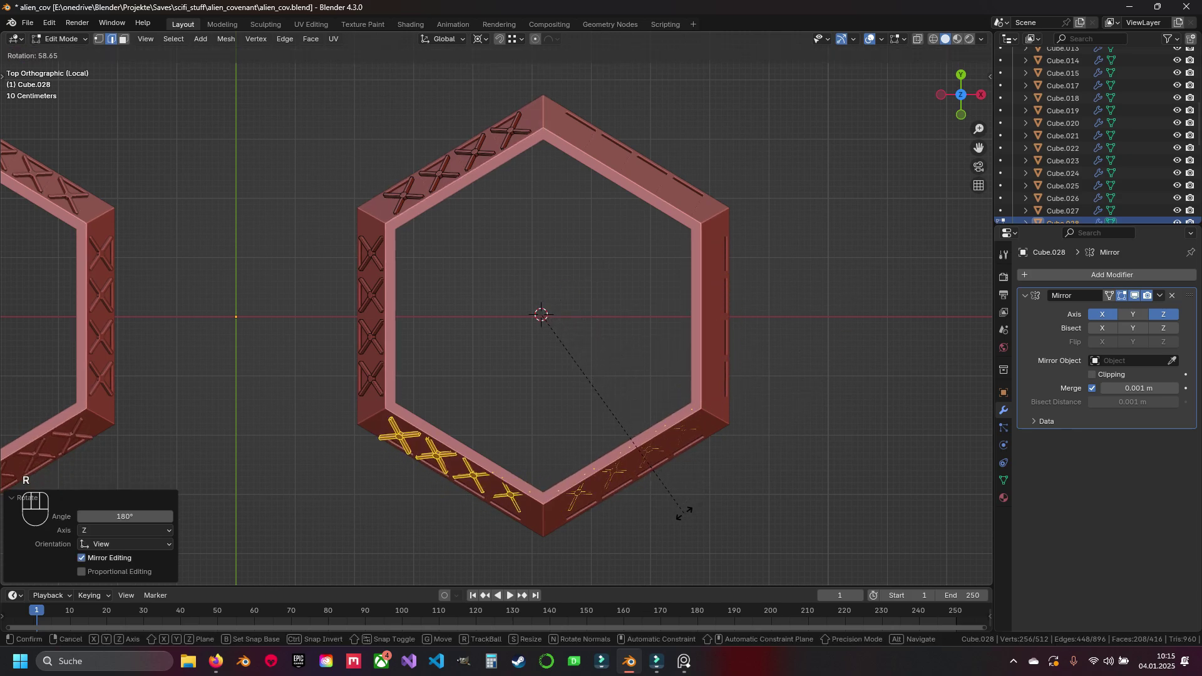
{"action": "key", "text": "KP_6"}
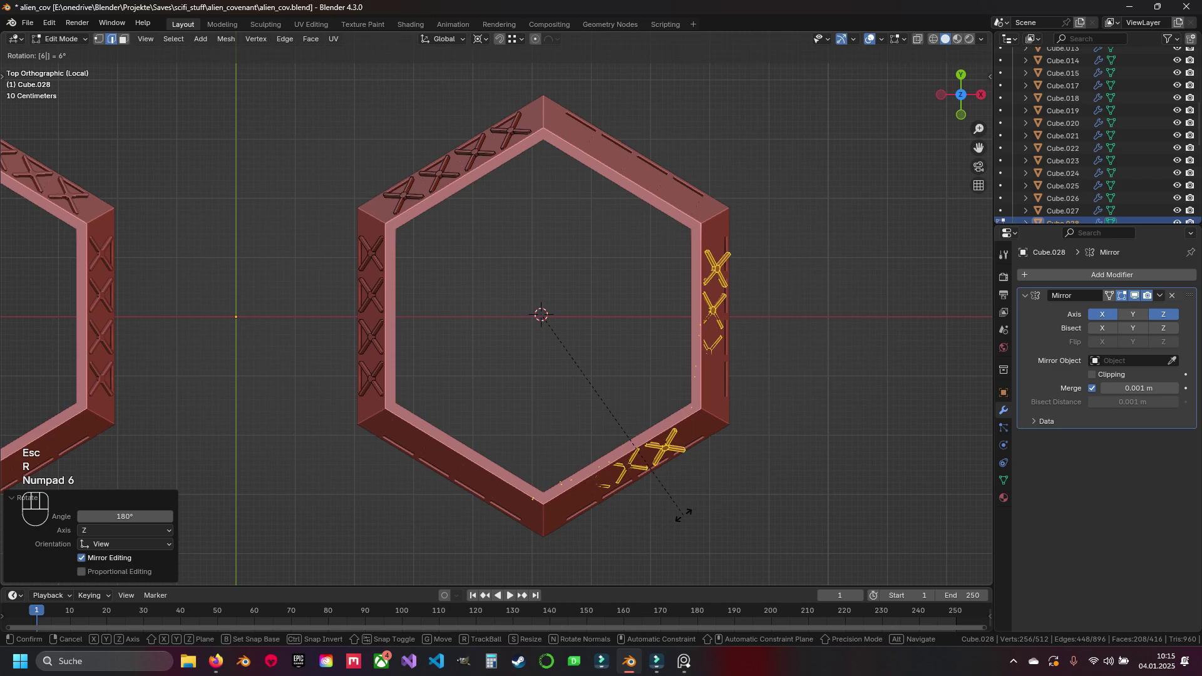
{"action": "key", "text": "KP_0"}
{"action": "key", "text": "Return"}
{"action": "scroll", "coordinate": [683, 514], "scroll_direction": "up", "scroll_amount": 5}
{"action": "middle_click_drag", "start_coordinate": [651, 410], "coordinate": [485, 491], "text": "shift"}
{"action": "middle_click_drag", "start_coordinate": [606, 295], "coordinate": [689, 424], "text": "shift"}
{"action": "key", "text": "x"}
{"action": "left_click", "coordinate": [595, 268]}
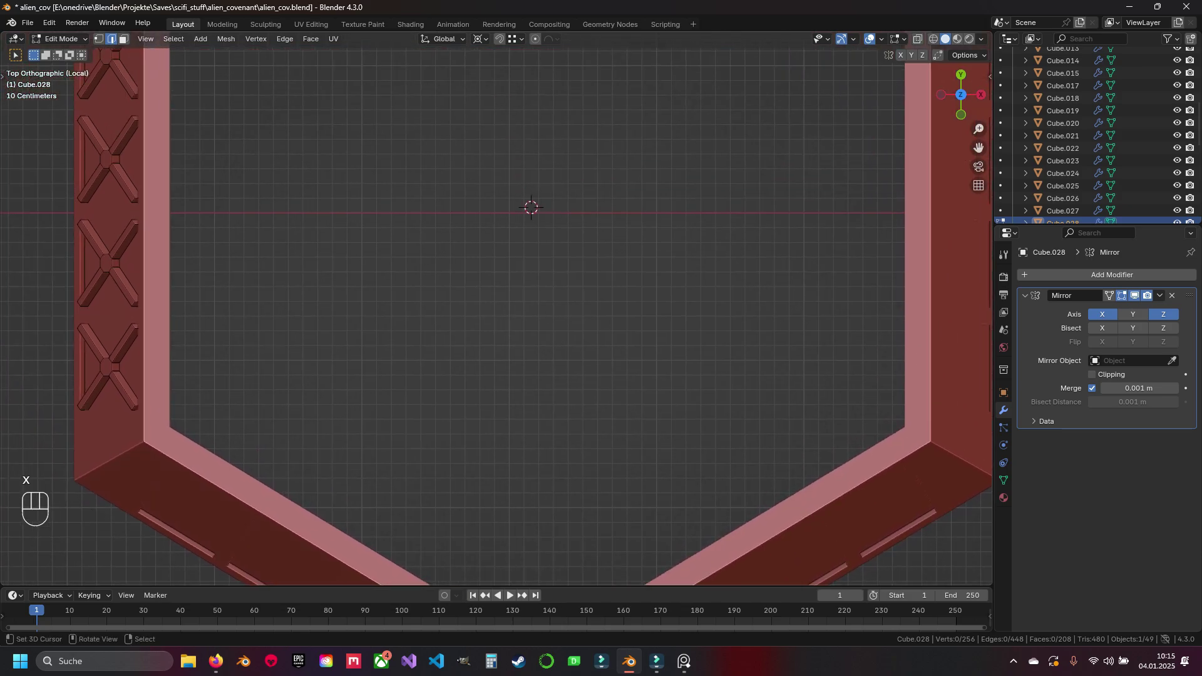
Return to editing the hexagonal ring's mesh, undoing the accidental move
{"action": "scroll", "coordinate": [689, 425], "scroll_direction": "down", "scroll_amount": 3}
{"action": "key", "text": "Tab"}
{"action": "right_click", "coordinate": [689, 432]}
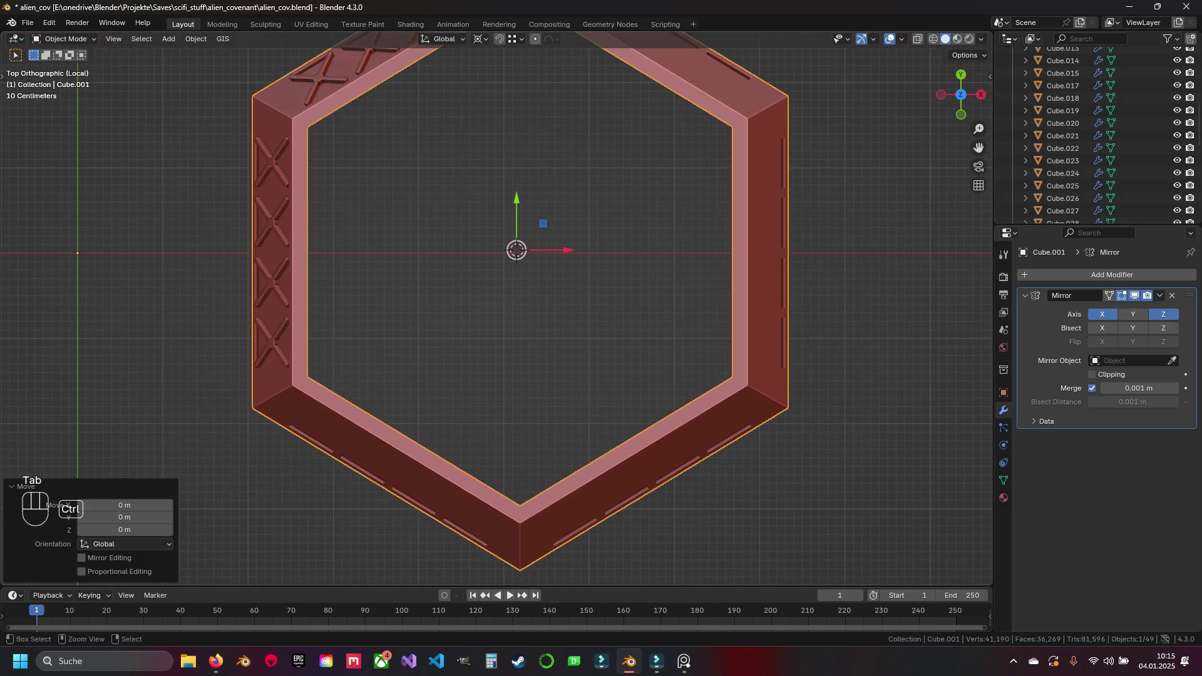
{"action": "key", "text": "ctrl+z"}
{"action": "key", "text": "Tab"}
{"action": "middle_click_drag", "start_coordinate": [688, 432], "coordinate": [614, 342]}
Select the two middle inner-wall faces on each of two opposite ring sides and snap the 3D cursor to them
{"action": "right_click", "coordinate": [411, 272]}
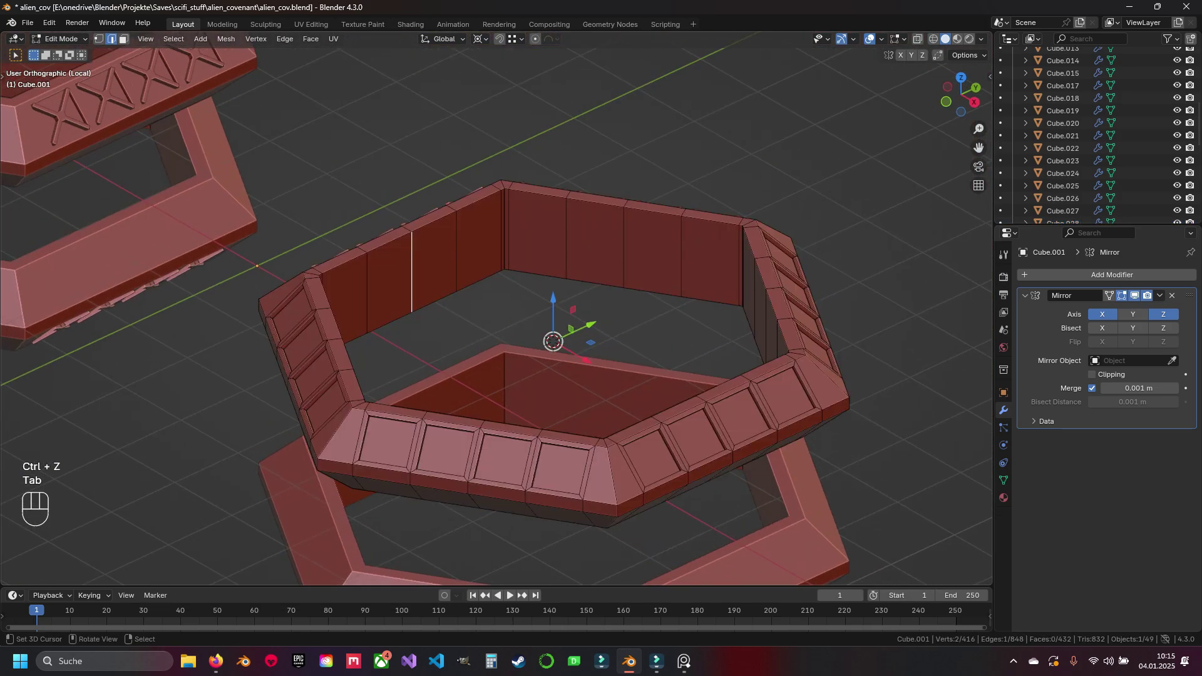
{"action": "key", "text": "3"}
{"action": "right_click", "coordinate": [391, 282]}
{"action": "right_click", "coordinate": [434, 268], "text": "shift"}
{"action": "middle_click_drag", "start_coordinate": [433, 268], "coordinate": [626, 269]}
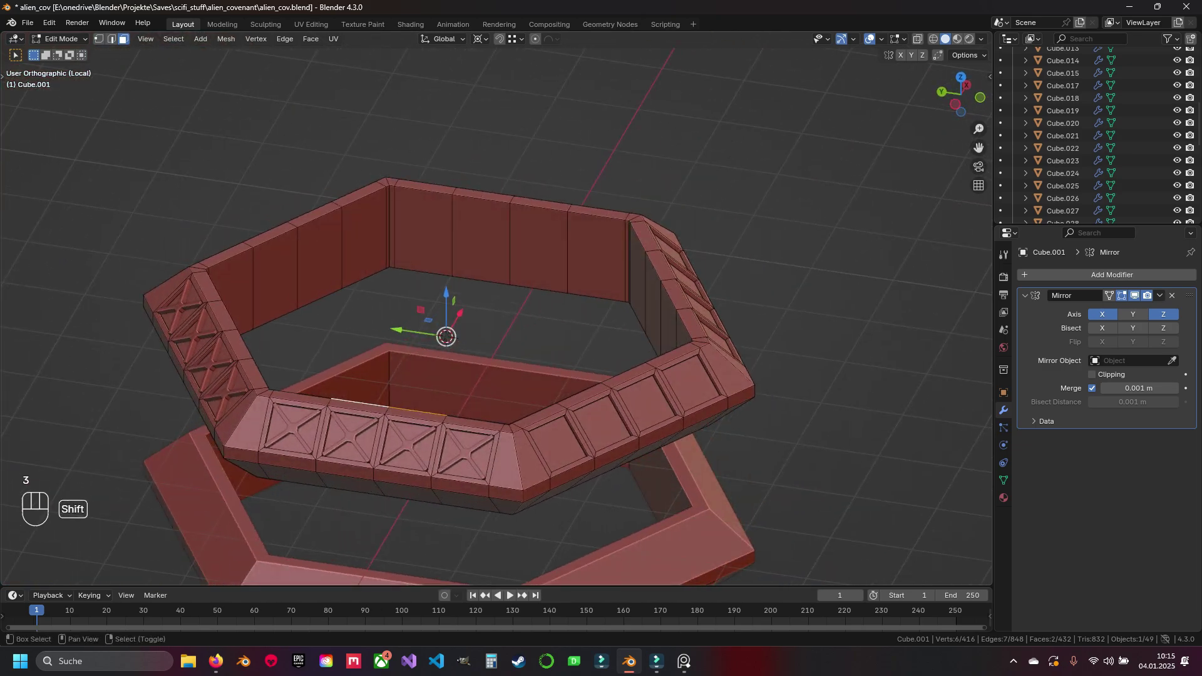
{"action": "right_click", "coordinate": [480, 241], "text": "shift"}
{"action": "right_click", "coordinate": [538, 247], "text": "shift"}
{"action": "key", "text": "shift+s"}
{"action": "left_click", "coordinate": [613, 410]}
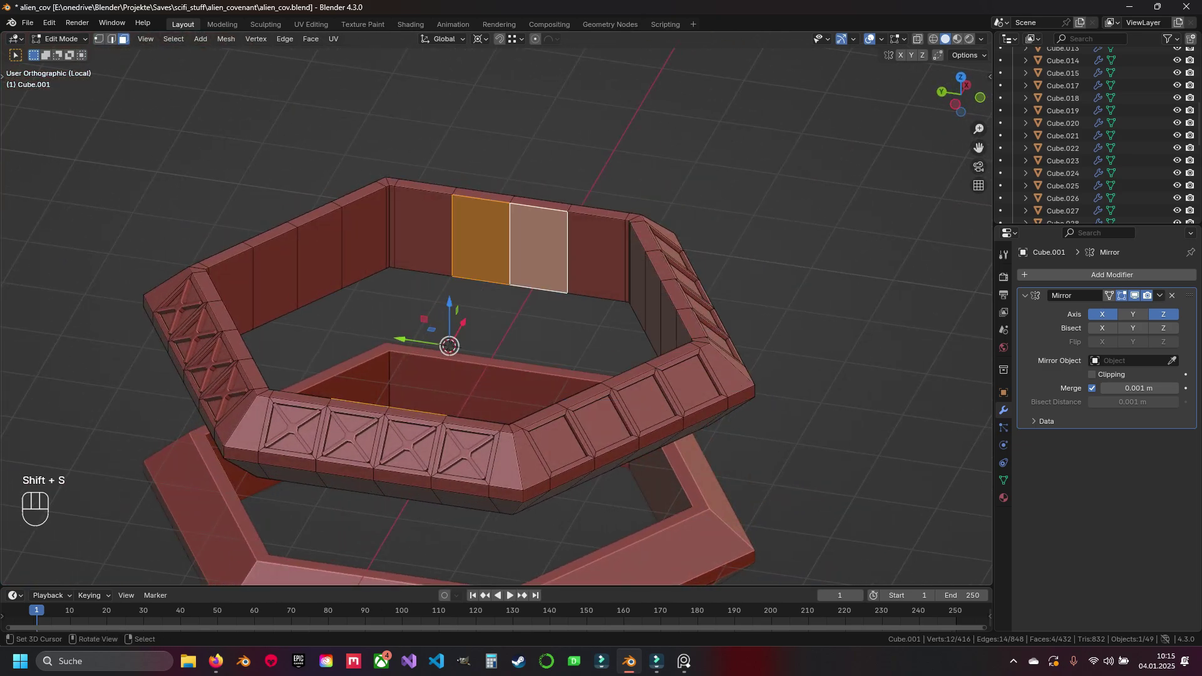
{"action": "key", "text": "KP_7"}
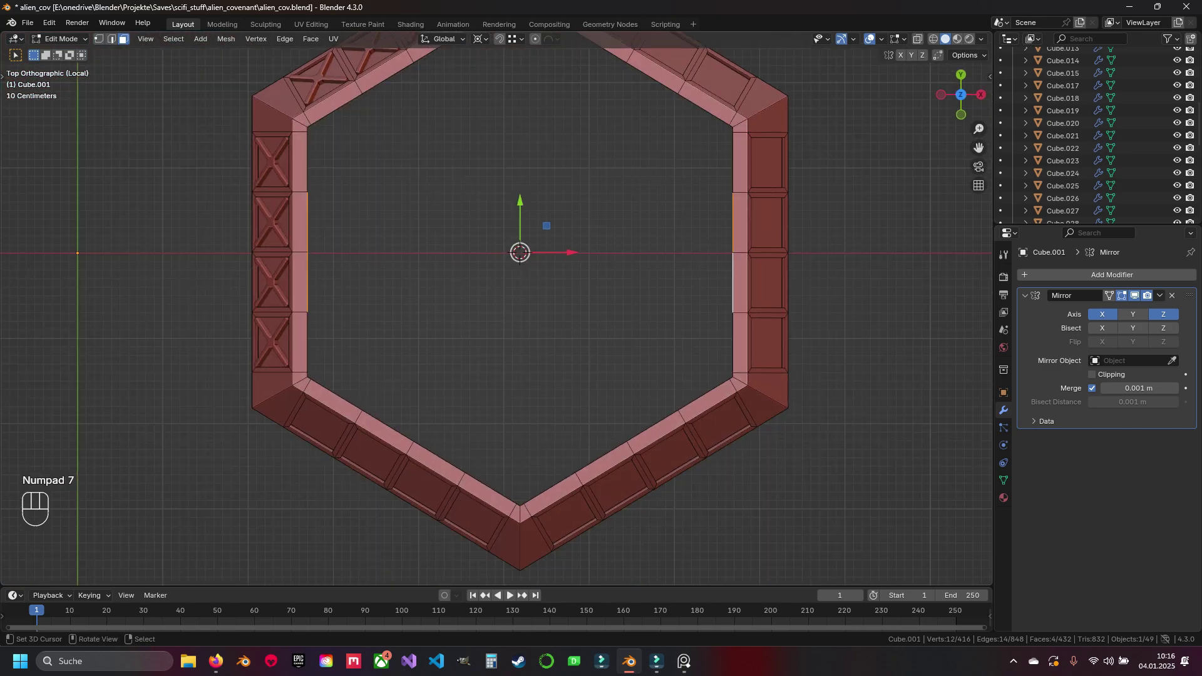
{"action": "middle_click_drag", "start_coordinate": [564, 313], "coordinate": [635, 298]}
Select four vertical edges on the ring's inner walls and snap the 3D cursor to the selection
{"action": "scroll", "coordinate": [635, 298], "scroll_direction": "up", "scroll_amount": 4}
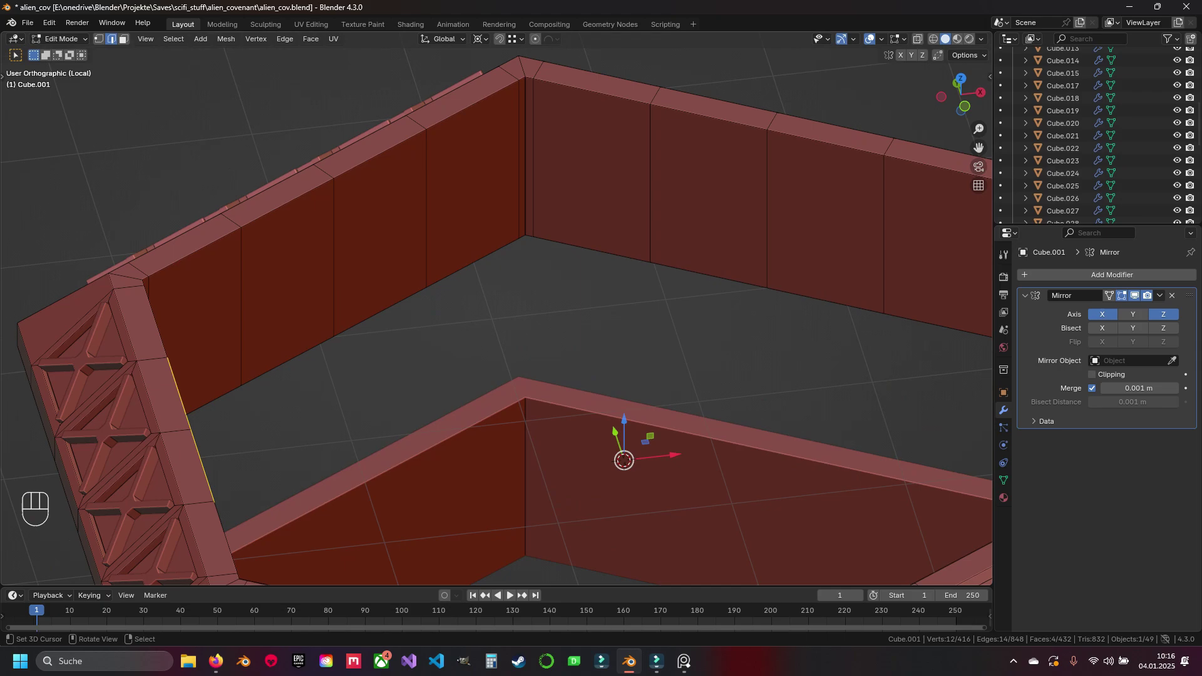
{"action": "middle_click_drag", "start_coordinate": [350, 376], "coordinate": [147, 351]}
{"action": "right_click", "coordinate": [264, 390]}
{"action": "middle_click_drag", "start_coordinate": [804, 266], "coordinate": [987, 251]}
{"action": "right_click", "coordinate": [665, 335], "text": "shift"}
{"action": "middle_click_drag", "start_coordinate": [665, 335], "coordinate": [795, 335]}
{"action": "middle_click_drag", "start_coordinate": [576, 282], "coordinate": [438, 307]}
{"action": "key", "text": "KP_7"}
{"action": "scroll", "coordinate": [496, 309], "scroll_direction": "down", "scroll_amount": 4}
{"action": "key", "text": "shift+s"}
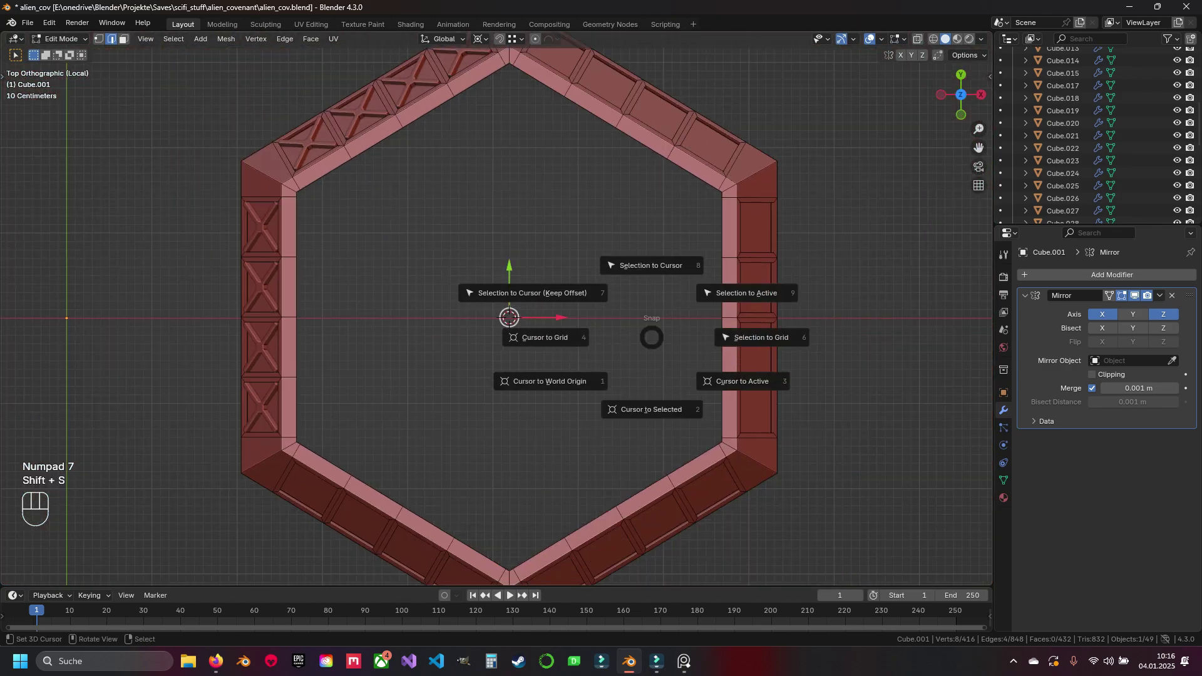
{"action": "key", "text": "2"}
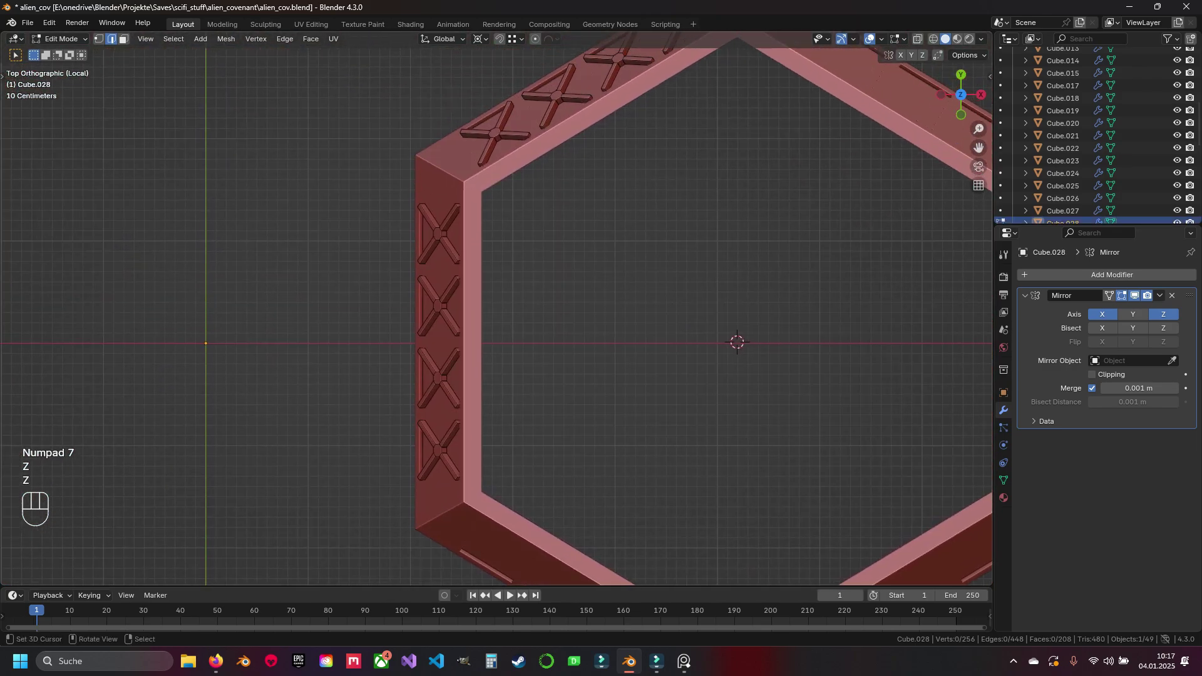
Duplicate the four linked braces on the ring's left side and rotate the copies 180° onto the opposite side
{"action": "key", "text": "ctrl+l"}
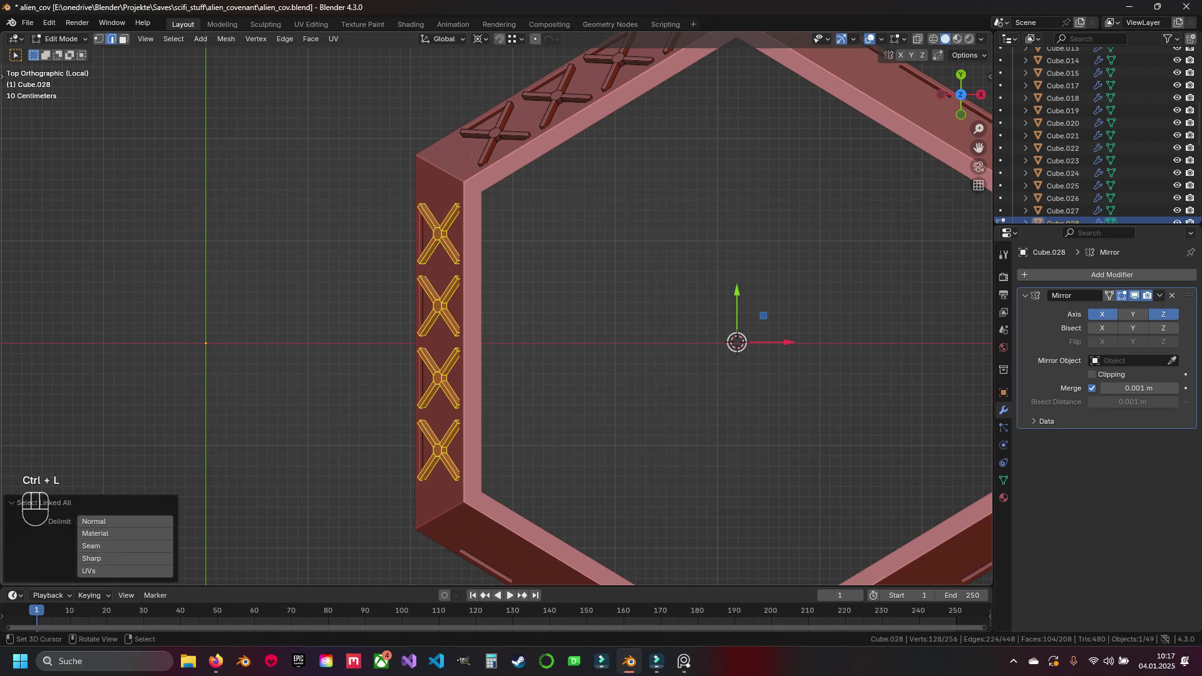
{"action": "scroll", "coordinate": [316, 327], "scroll_direction": "down", "scroll_amount": 3}
{"action": "key", "text": "shift+d"}
{"action": "key", "text": "Escape"}
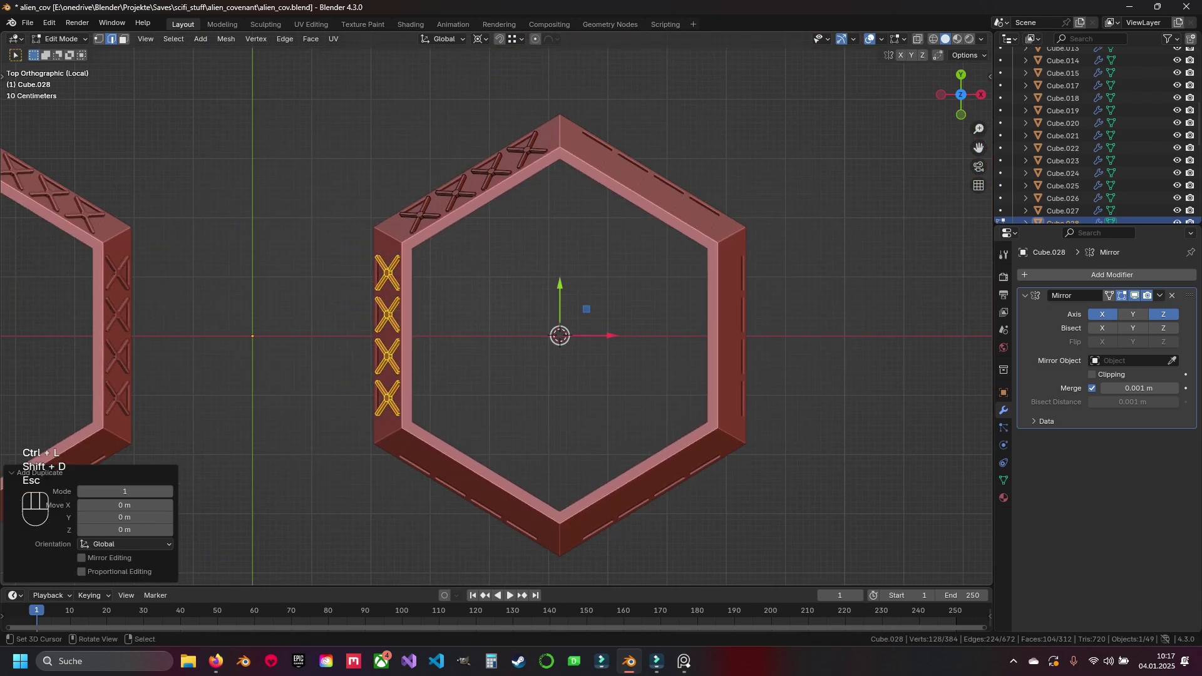
{"action": "type", "text": "r180"}
{"action": "key", "text": "Return"}
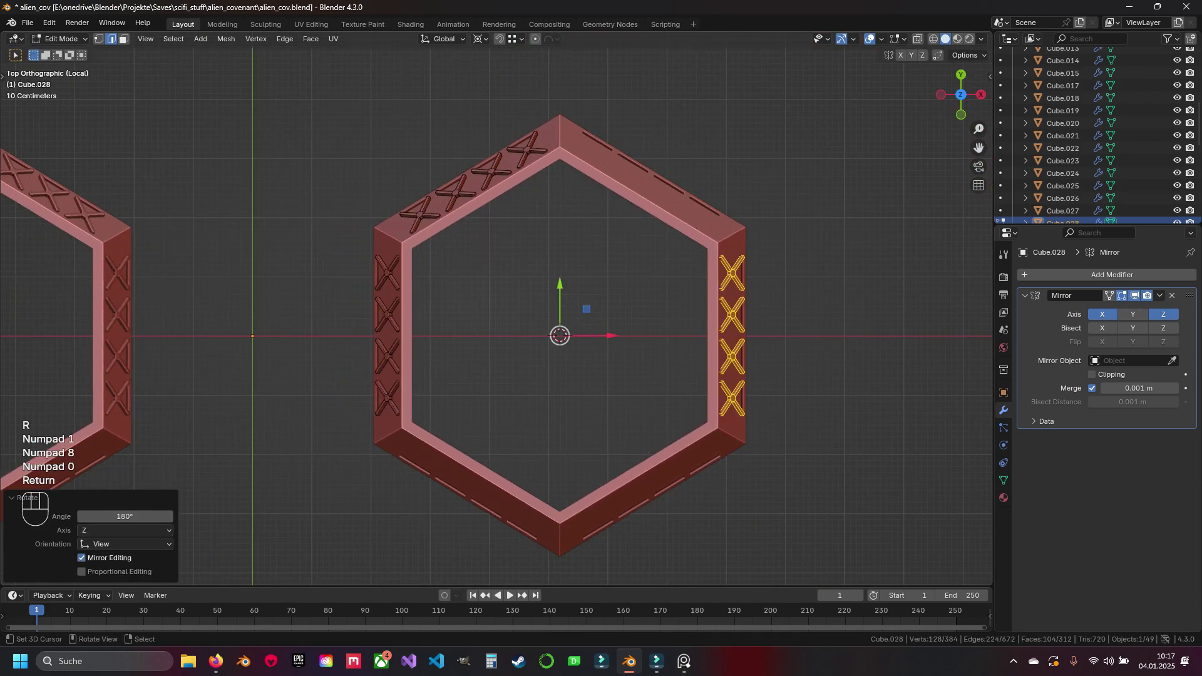
Duplicate the four braces on the ring's upper-left side and rotate the copies 60° onto the upper-right side
{"action": "left_click_drag", "start_coordinate": [402, 120], "coordinate": [547, 231]}
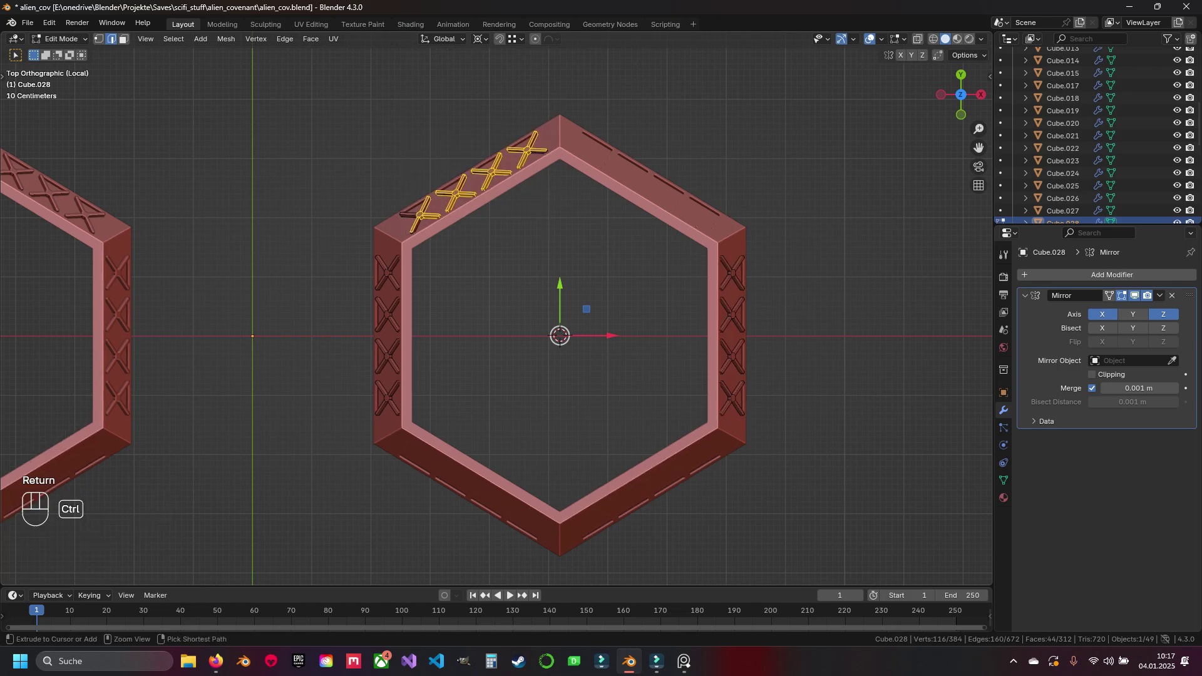
{"action": "key", "text": "ctrl+l"}
{"action": "key", "text": "shift+d"}
{"action": "key", "text": "Escape"}
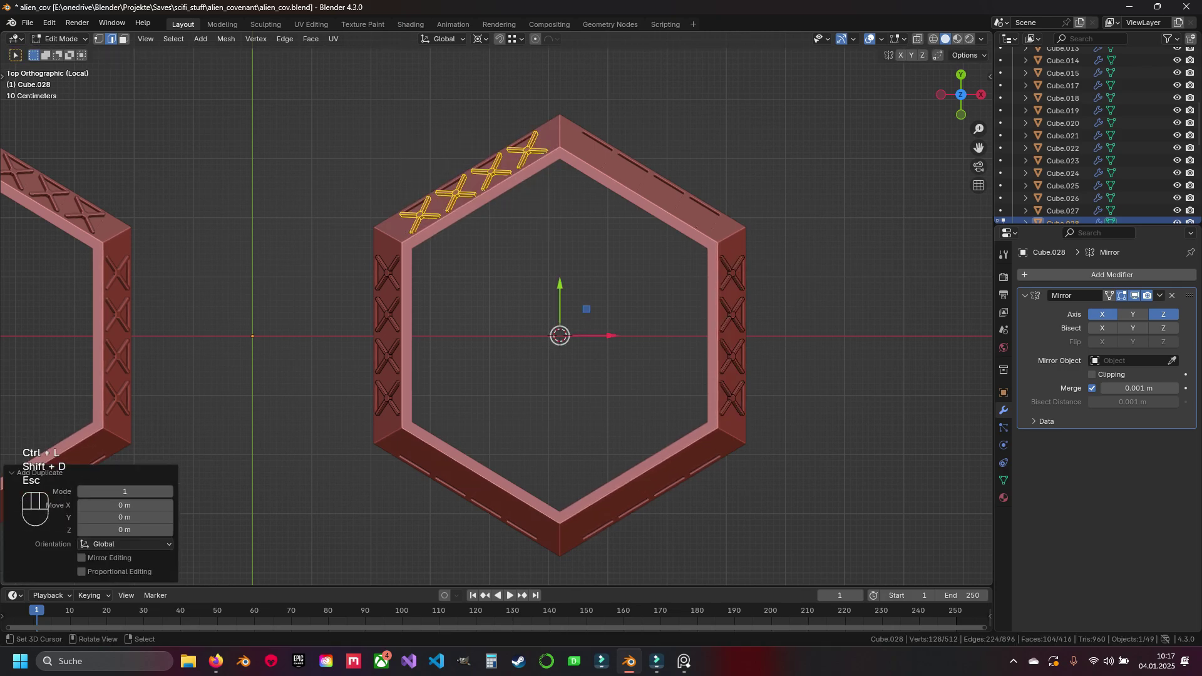
{"action": "middle_click_drag", "start_coordinate": [548, 232], "coordinate": [516, 279], "text": "shift"}
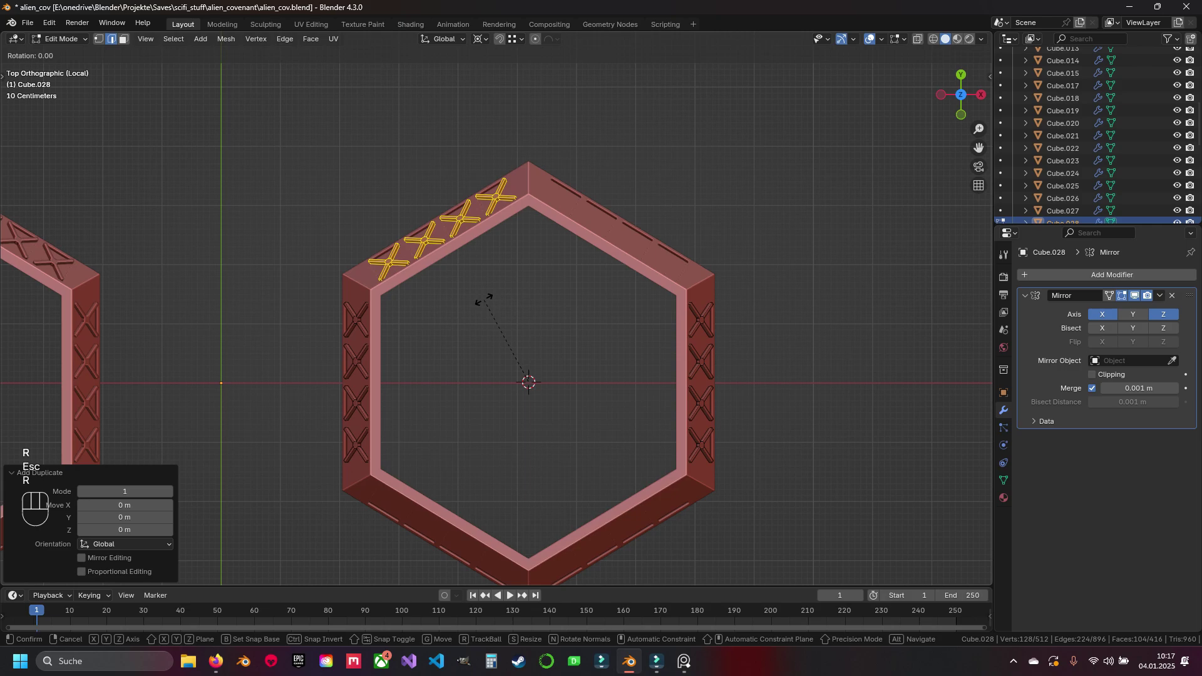
{"action": "key", "text": "KP_6"}
{"action": "key", "text": "KP_0"}
{"action": "key", "text": "Return"}
{"action": "key", "text": "KP_Decimal"}
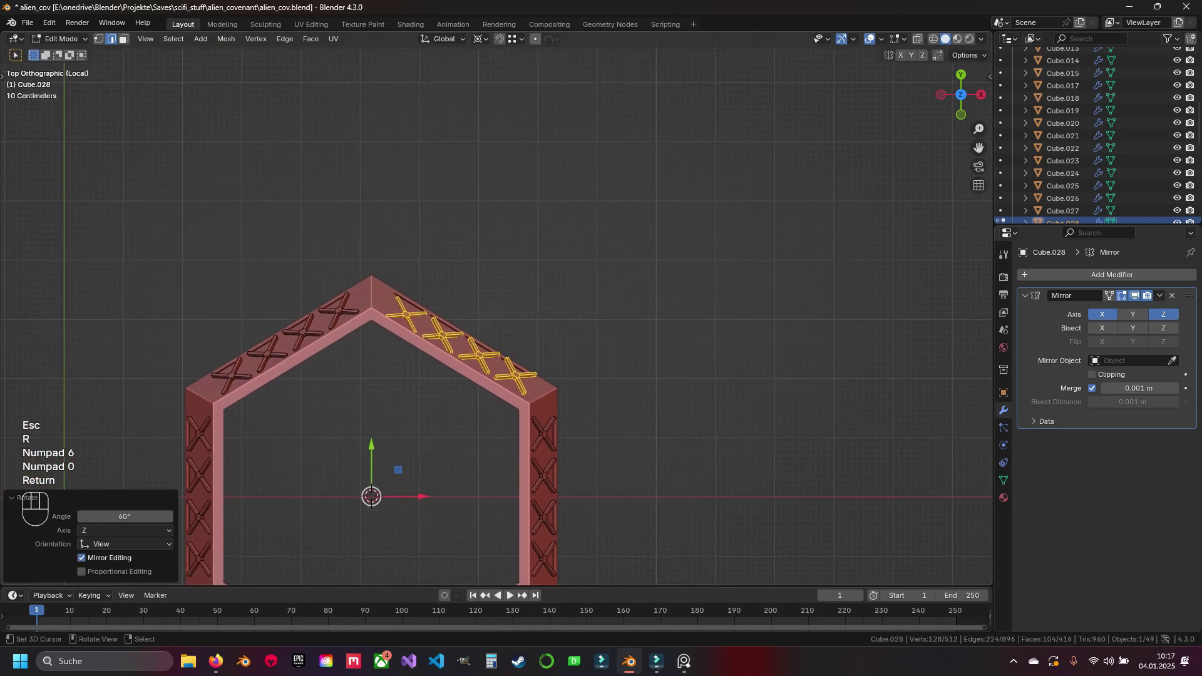
{"action": "middle_click_drag", "start_coordinate": [250, 275], "coordinate": [739, 313], "text": "shift"}
{"action": "scroll", "coordinate": [504, 300], "scroll_direction": "down", "scroll_amount": 4}
{"action": "middle_click_drag", "start_coordinate": [501, 307], "coordinate": [491, 401], "text": "shift"}
{"action": "scroll", "coordinate": [496, 307], "scroll_direction": "up", "scroll_amount": 2}
{"action": "scroll", "coordinate": [496, 307], "scroll_direction": "up", "scroll_amount": 1}
{"action": "middle_click_drag", "start_coordinate": [658, 282], "coordinate": [342, 325], "text": "shift"}
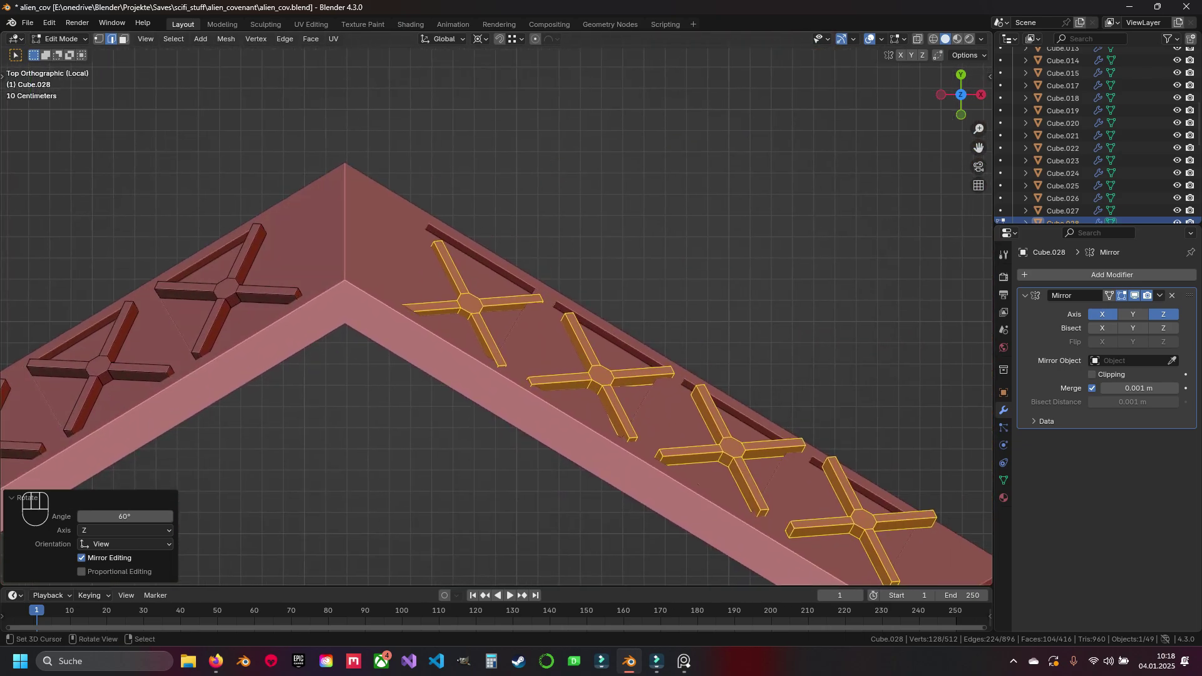
Try aligning the four upper-right braces by rotating them about 2.31° and moving them about −0.153 m in X and 0.096 m in Y
{"action": "scroll", "coordinate": [496, 307], "scroll_direction": "up", "scroll_amount": 1}
{"action": "middle_click_drag", "start_coordinate": [496, 307], "coordinate": [106, 93], "text": "shift"}
{"action": "scroll", "coordinate": [496, 307], "scroll_direction": "up", "scroll_amount": 1}
{"action": "scroll", "coordinate": [496, 306], "scroll_direction": "down", "scroll_amount": 3}
{"action": "middle_click_drag", "start_coordinate": [496, 307], "coordinate": [568, 331], "text": "shift"}
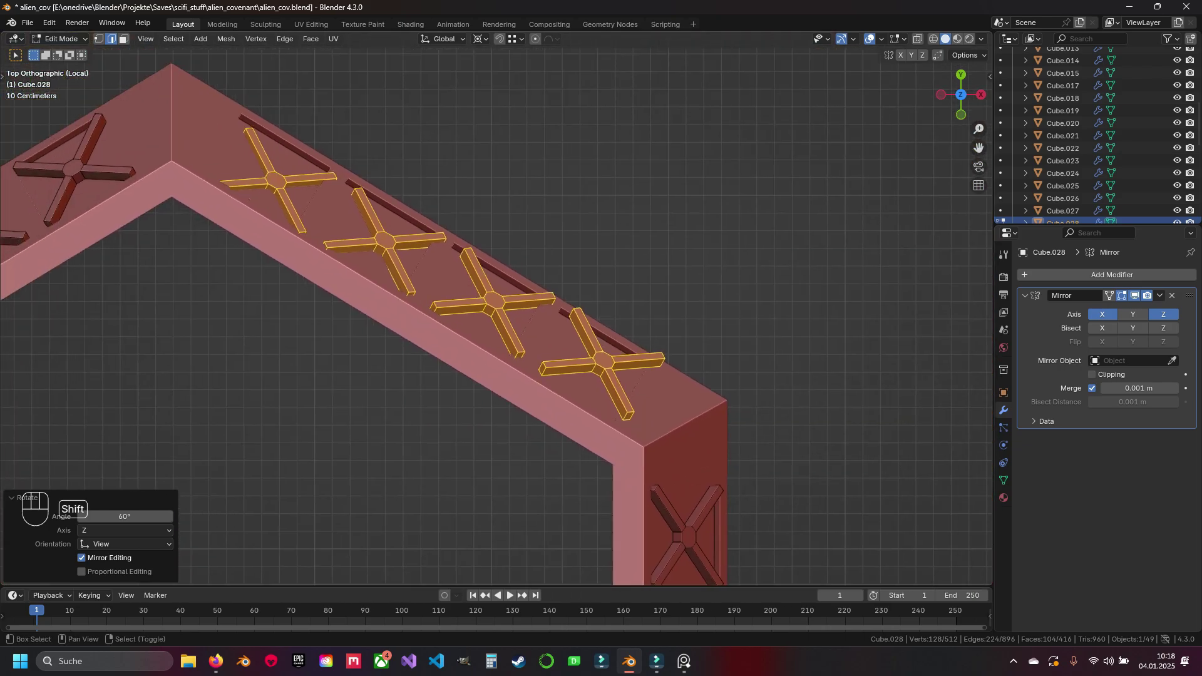
{"action": "key", "text": "r"}
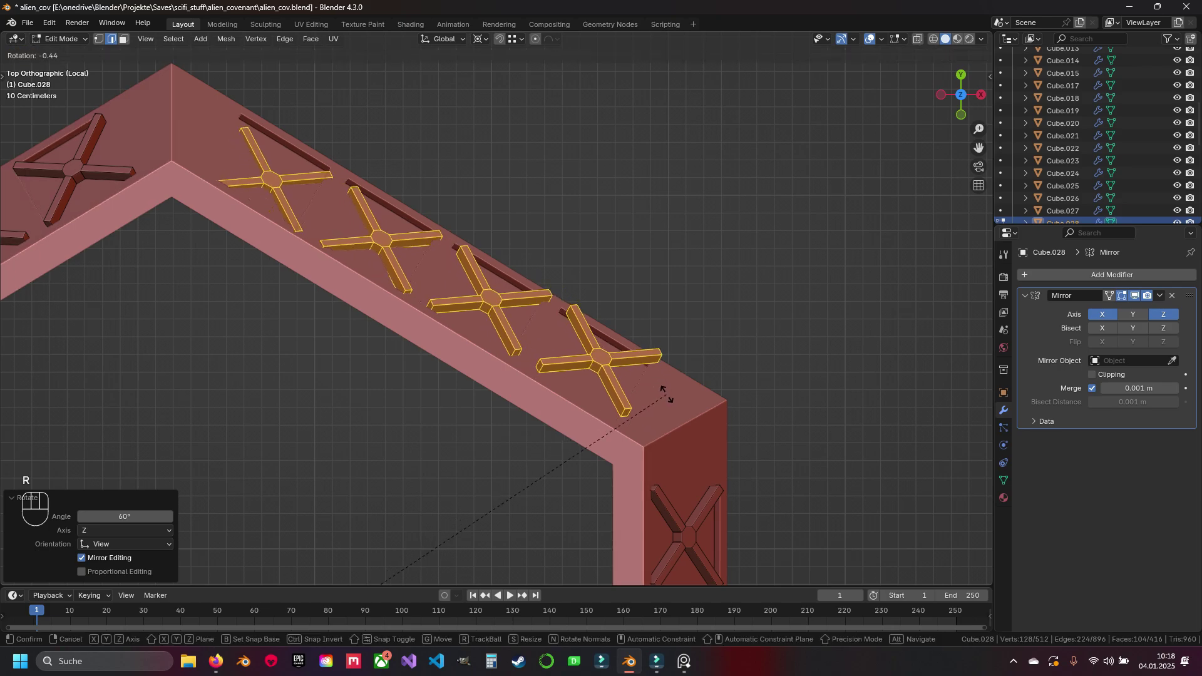
{"action": "key", "text": "Escape"}
{"action": "mouse_move", "coordinate": [711, 438]}
{"action": "middle_mouse_down", "text": "shift"}
{"action": "mouse_move", "coordinate": [688, 266]}
{"action": "mouse_move", "coordinate": [725, 428]}
{"action": "middle_mouse_up", "text": "shift"}
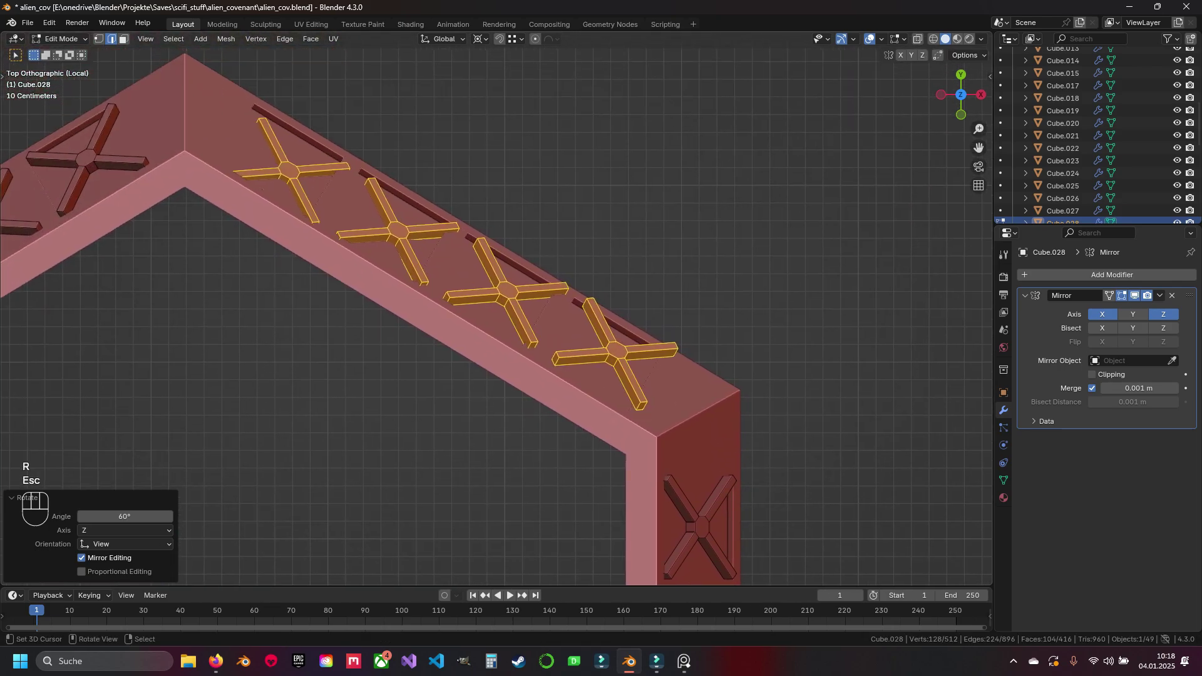
{"action": "key", "text": "r"}
{"action": "left_click", "coordinate": [737, 427]}
{"action": "key", "text": "g"}
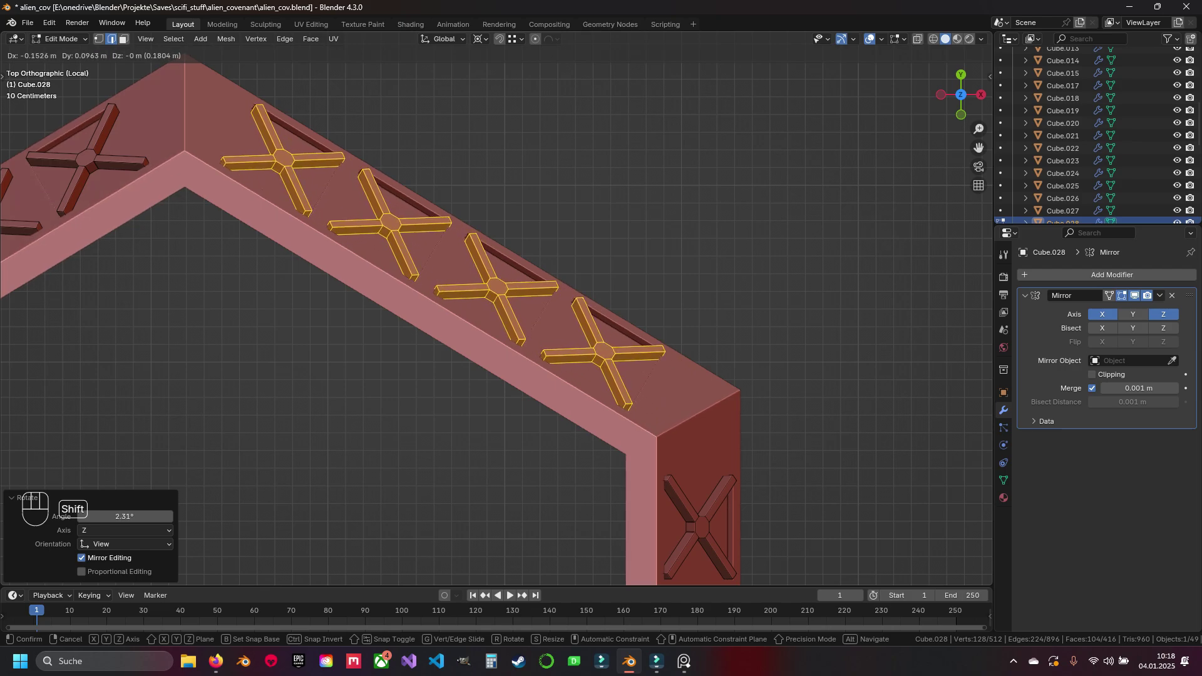
{"action": "left_click", "coordinate": [701, 410]}
Undo the last move and fine rotation of the four upper-right braces
{"action": "middle_click_drag", "start_coordinate": [688, 413], "coordinate": [680, 319]}
{"action": "key", "text": "KP_7"}
{"action": "scroll", "coordinate": [589, 375], "scroll_direction": "up", "scroll_amount": 5}
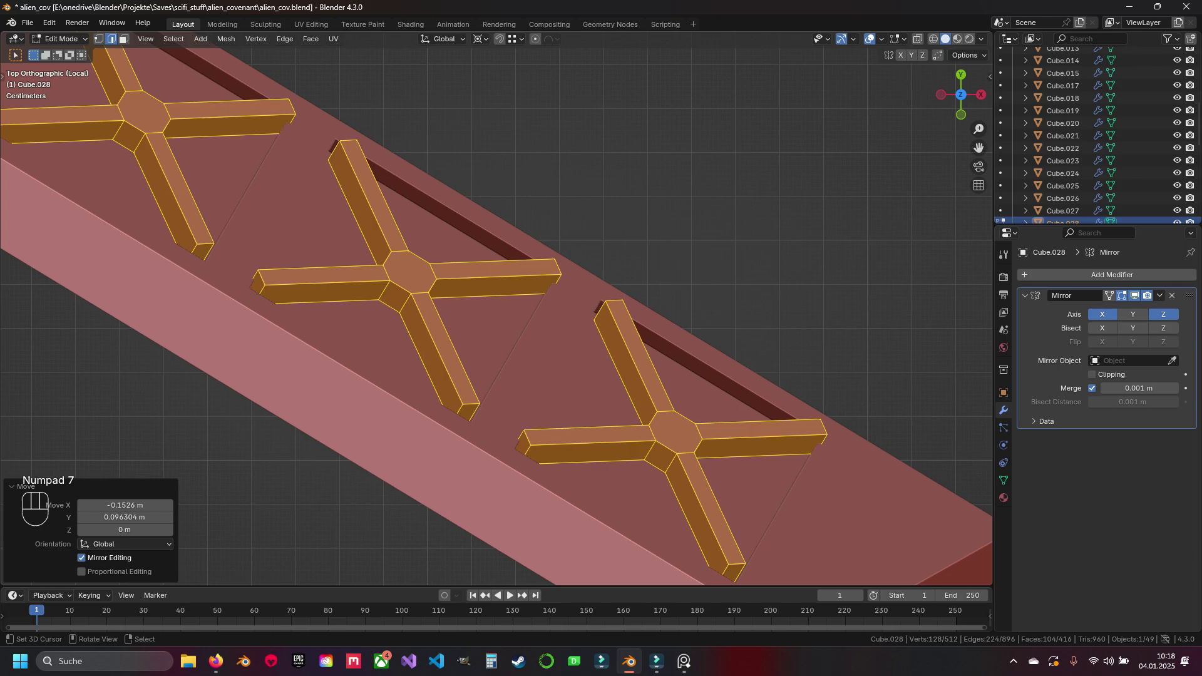
{"action": "key", "text": "r"}
{"action": "key", "text": "Escape"}
{"action": "key", "text": "ctrl+z"}
{"action": "key", "text": "ctrl+z"}
{"action": "scroll", "coordinate": [795, 479], "scroll_direction": "down", "scroll_amount": 4}
Rotate the upper-right braces slightly and move them about −0.148 m in X and 0.094 m in Y into their recessed panels
{"action": "key", "text": "r"}
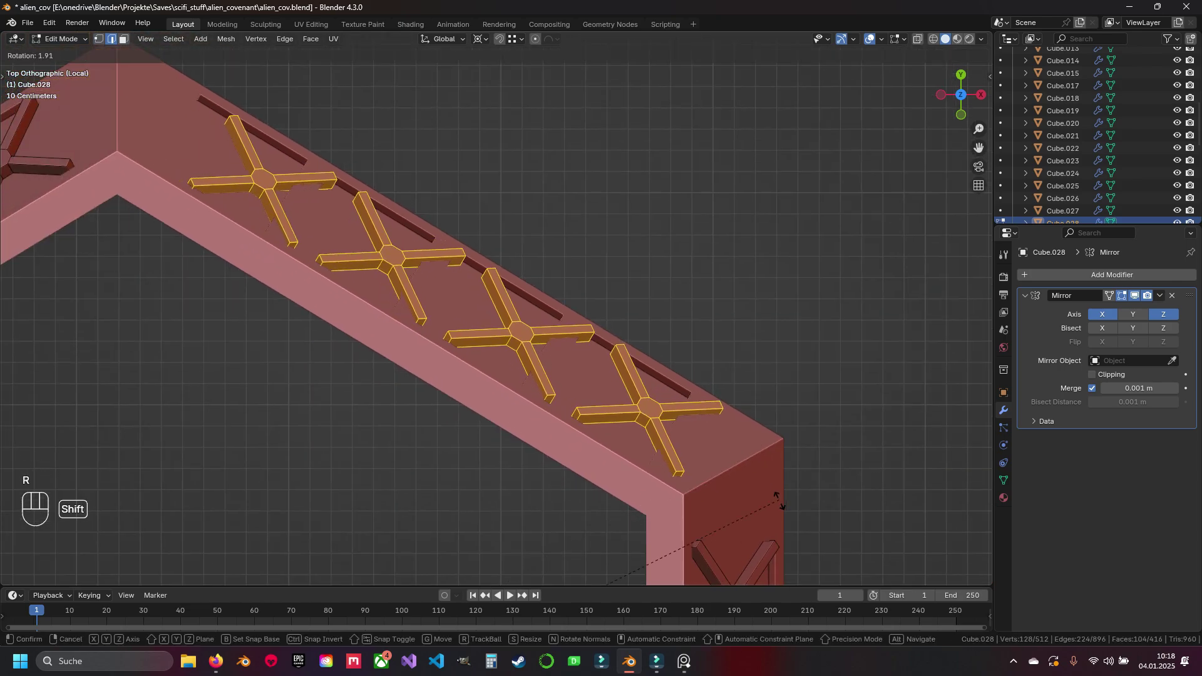
{"action": "left_click", "coordinate": [780, 501]}
{"action": "key", "text": "r"}
{"action": "left_click", "coordinate": [759, 470]}
{"action": "key", "text": "g"}
{"action": "left_click", "coordinate": [689, 407]}
{"action": "scroll", "coordinate": [689, 407], "scroll_direction": "down", "scroll_amount": 3}
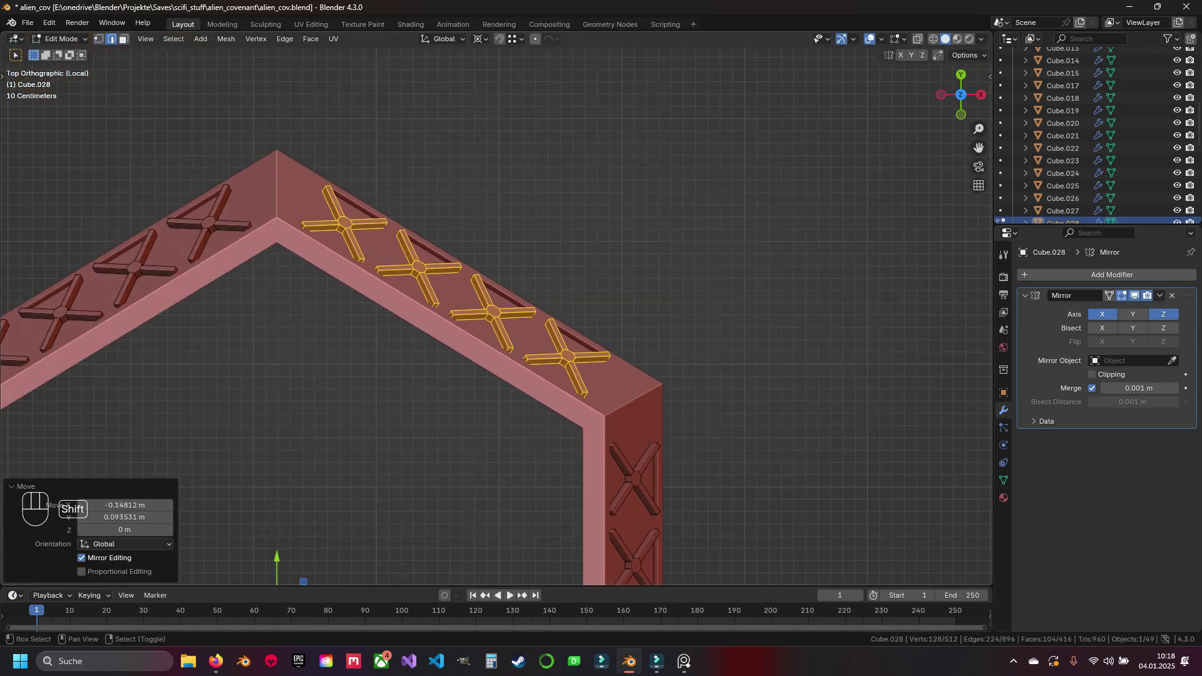
Duplicate the four upper-right braces in place and rotate the copies 120° onto the ring's lower-right side
{"action": "scroll", "coordinate": [343, 314], "scroll_direction": "down", "scroll_amount": 2}
{"action": "key", "text": "shift+d"}
{"action": "key", "text": "Escape"}
{"action": "middle_click_drag", "start_coordinate": [351, 401], "coordinate": [373, 332], "text": "shift"}
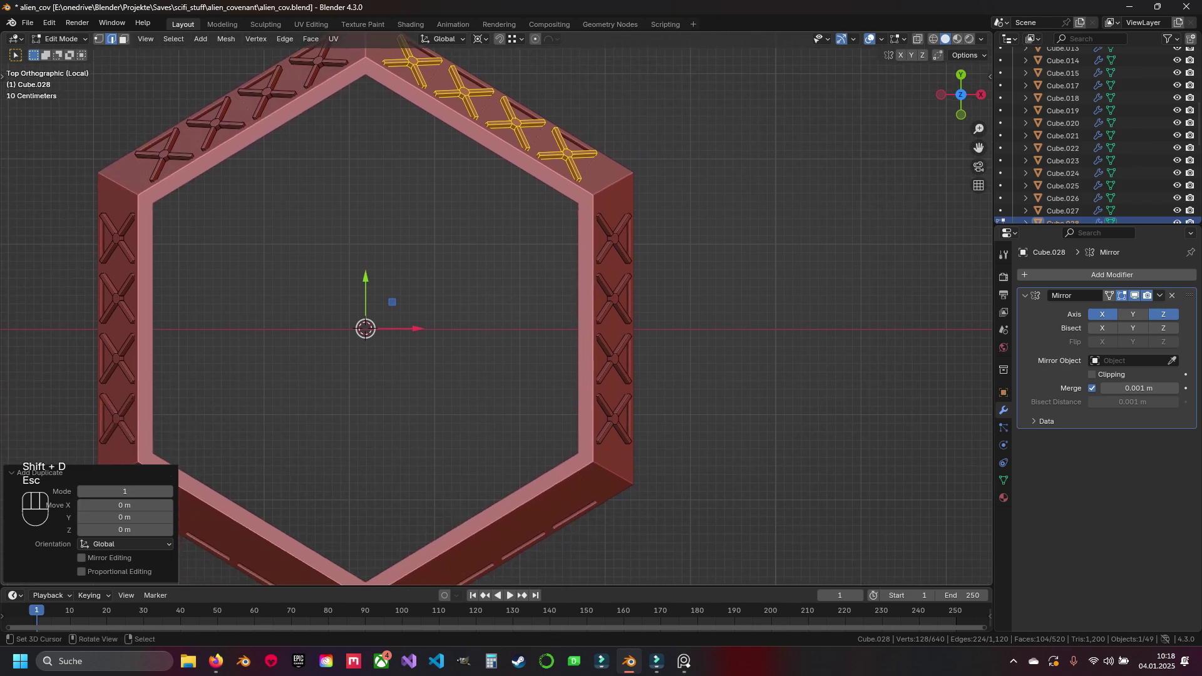
{"action": "key", "text": "r"}
{"action": "key", "text": "KP_1"}
{"action": "key", "text": "KP_2"}
{"action": "key", "text": "KP_1"}
{"action": "key", "text": "Escape"}
{"action": "key", "text": "r"}
{"action": "key", "text": "KP_1"}
{"action": "key", "text": "KP_2"}
{"action": "key", "text": "KP_0"}
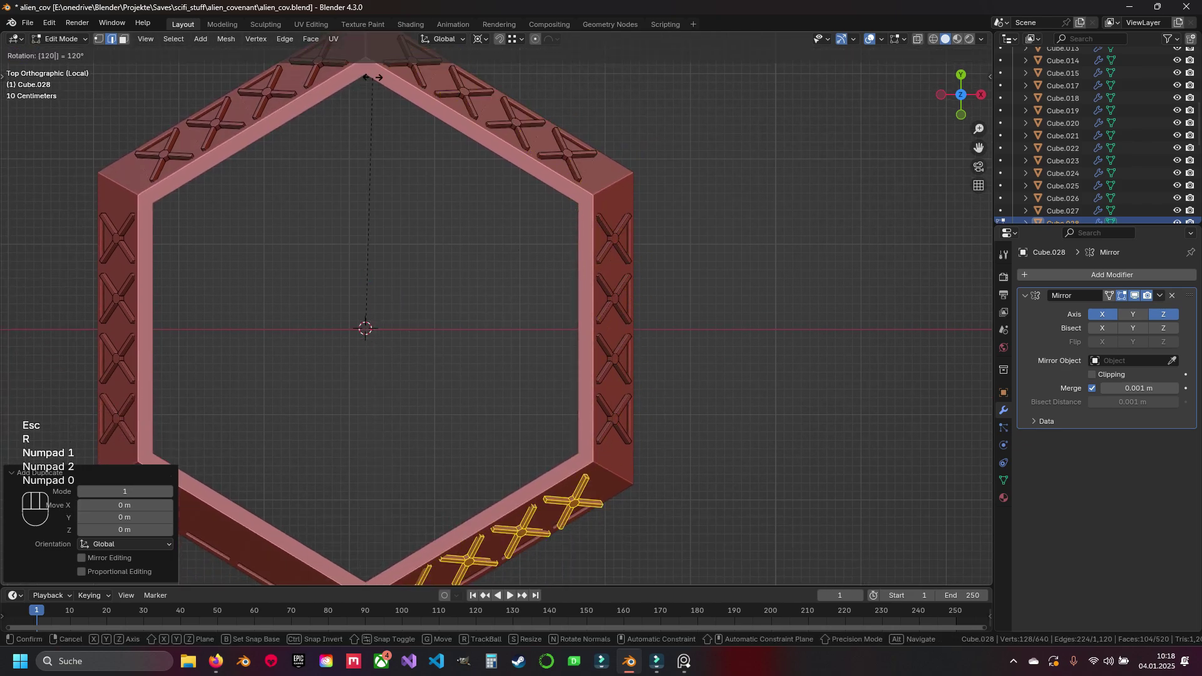
{"action": "key", "text": "Return"}
Align the lower-right braces with their panels by rotating them about −1.77° and moving them about −0.136 m in X and −0.061 m in Y
{"action": "scroll", "coordinate": [378, 78], "scroll_direction": "up", "scroll_amount": 3}
{"action": "middle_click_drag", "start_coordinate": [401, 276], "coordinate": [359, 99], "text": "shift"}
{"action": "middle_click_drag", "start_coordinate": [363, 464], "coordinate": [342, 375], "text": "shift"}
{"action": "scroll", "coordinate": [501, 326], "scroll_direction": "up", "scroll_amount": 2}
{"action": "key", "text": "r"}
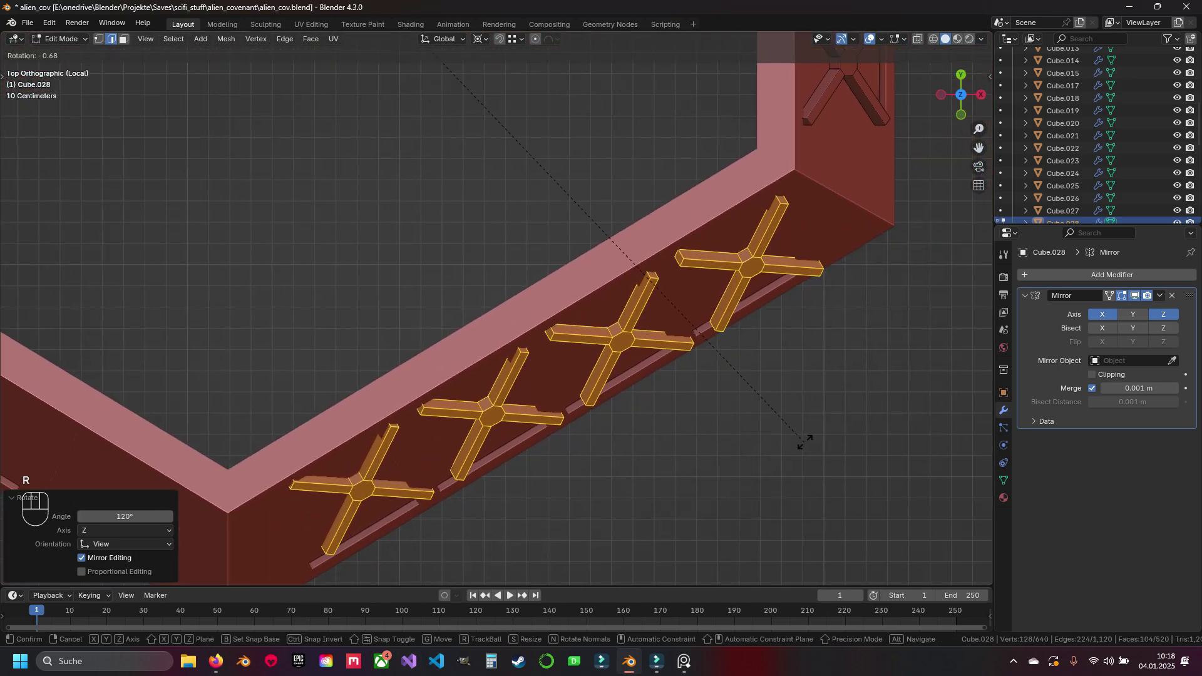
{"action": "left_click", "coordinate": [878, 352]}
{"action": "key", "text": "g"}
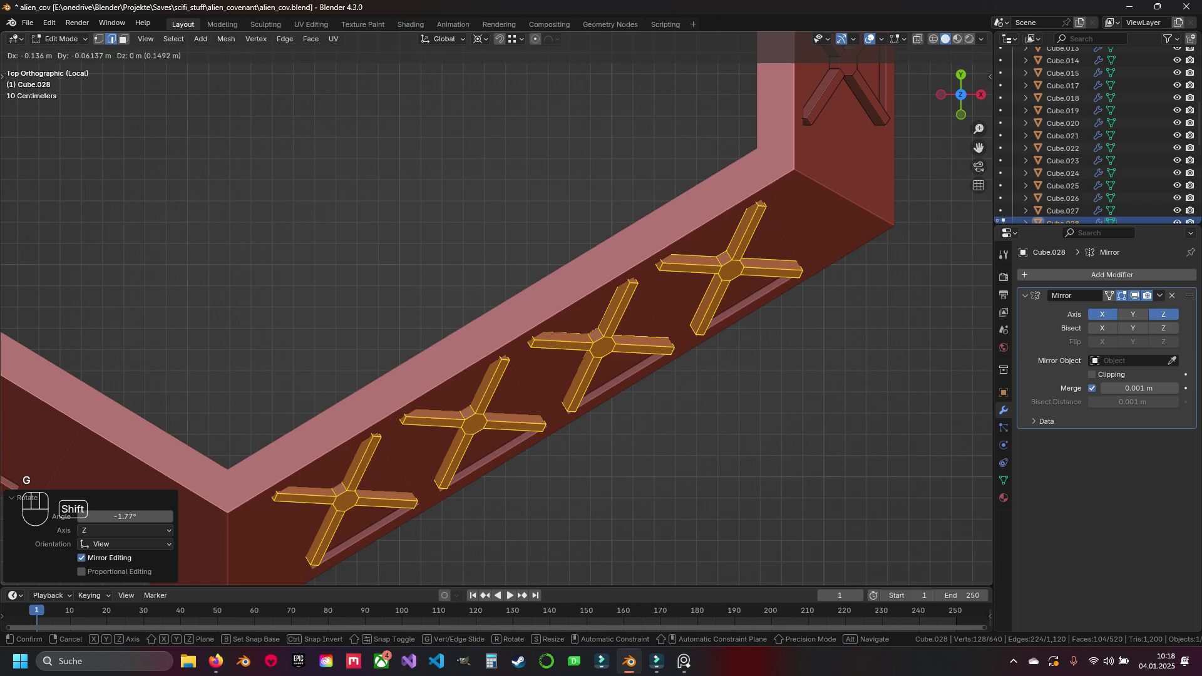
{"action": "left_click", "coordinate": [584, 348]}
Duplicate the four lower-right braces in place and rotate the copies 60° onto the ring's lower-left side
{"action": "scroll", "coordinate": [585, 348], "scroll_direction": "down", "scroll_amount": 3}
{"action": "middle_click_drag", "start_coordinate": [585, 348], "coordinate": [764, 291], "text": "shift"}
{"action": "key", "text": "shift+d"}
{"action": "key", "text": "Escape"}
{"action": "key", "text": "r"}
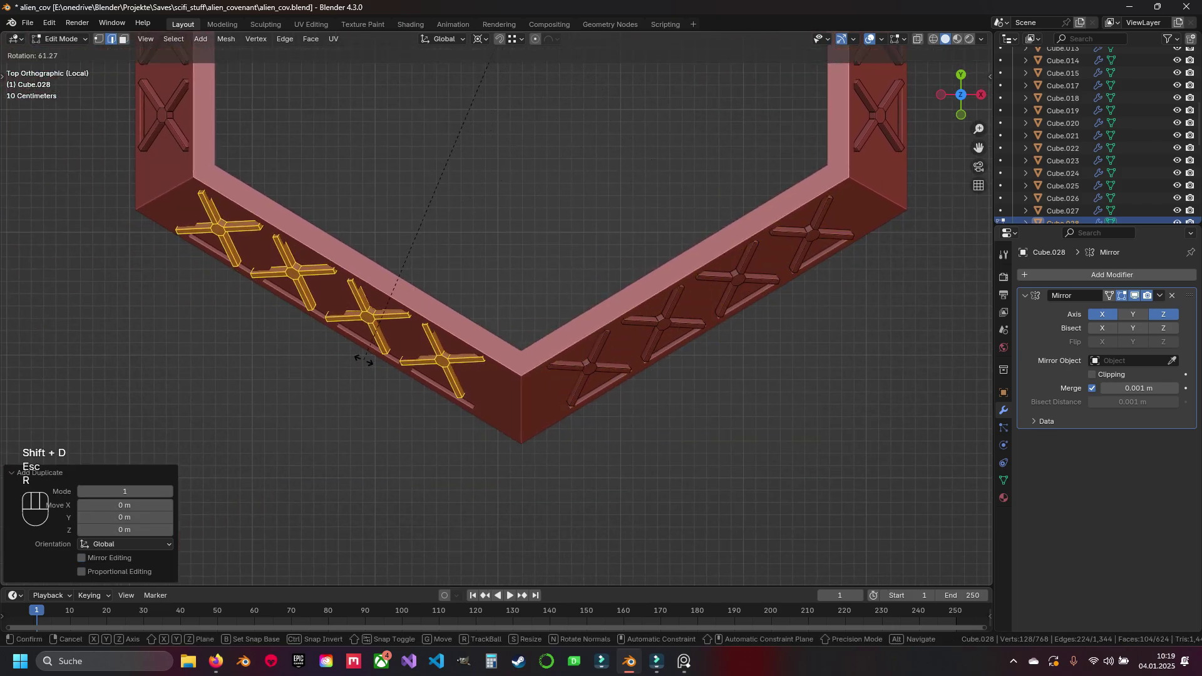
{"action": "key", "text": "KP_6"}
{"action": "key", "text": "KP_0"}
{"action": "key", "text": "Return"}
Fine-tune the rotation of the four lower-left braces and move them into their recessed panels
{"action": "scroll", "coordinate": [363, 360], "scroll_direction": "up", "scroll_amount": 5}
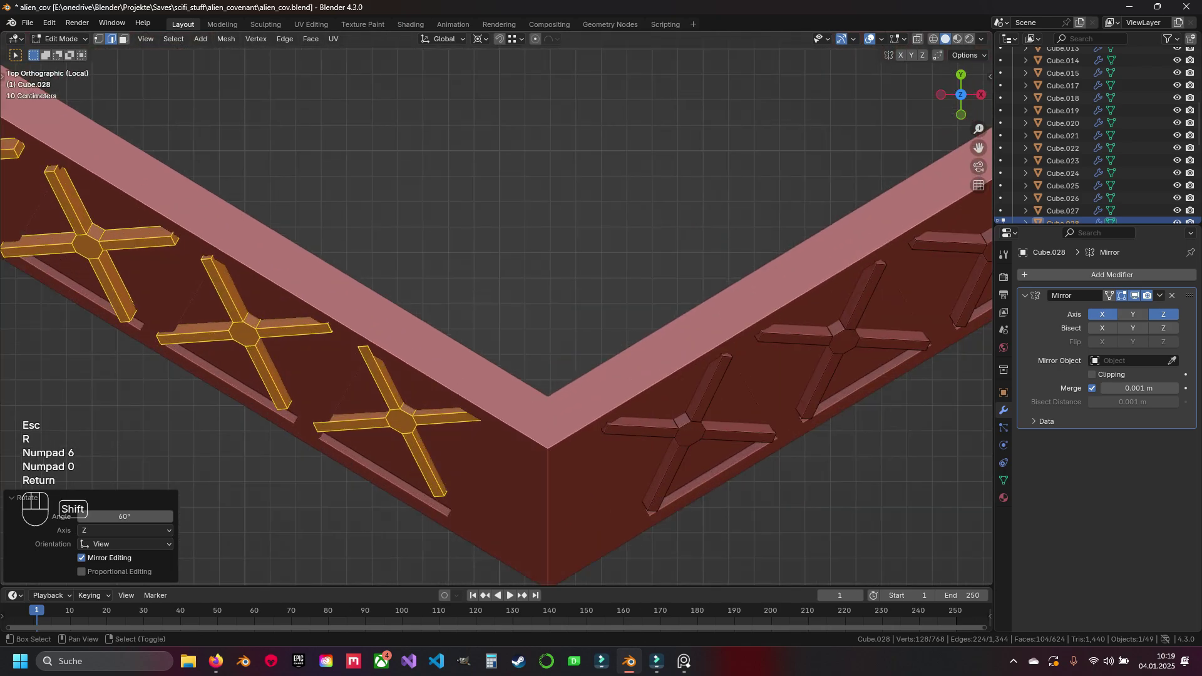
{"action": "middle_click_drag", "start_coordinate": [407, 244], "coordinate": [911, 439], "text": "shift"}
{"action": "key", "text": "r"}
{"action": "left_click", "coordinate": [939, 414]}
{"action": "key", "text": "r"}
{"action": "middle_click_drag", "start_coordinate": [959, 403], "coordinate": [458, 59], "text": "shift"}
{"action": "left_click", "coordinate": [732, 268]}
{"action": "key", "text": "g"}
{"action": "left_click", "coordinate": [692, 266], "text": "shift"}
Leave Edit Mode, deselect everything and save the file
{"action": "key", "text": "Tab"}
{"action": "key", "text": "a"}
{"action": "key", "text": "ctrl+s"}
Inspect the completed braces on all six ring sides from the top, side, front and oblique views
{"action": "scroll", "coordinate": [689, 266], "scroll_direction": "down", "scroll_amount": 6}
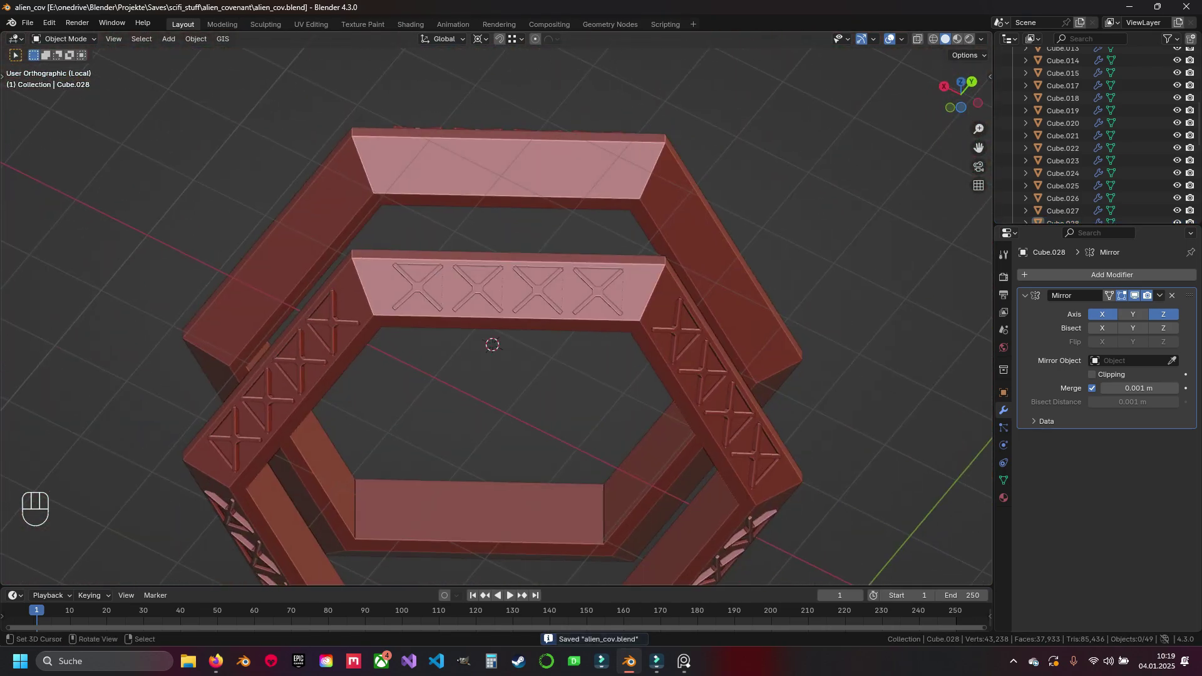
{"action": "key", "text": "ctrl+KP_1"}
{"action": "key", "text": "KP_7"}
{"action": "key", "text": "ctrl+KP_7"}
{"action": "key", "text": "z"}
{"action": "key", "text": "KP_1"}
{"action": "key", "text": "KP_3"}
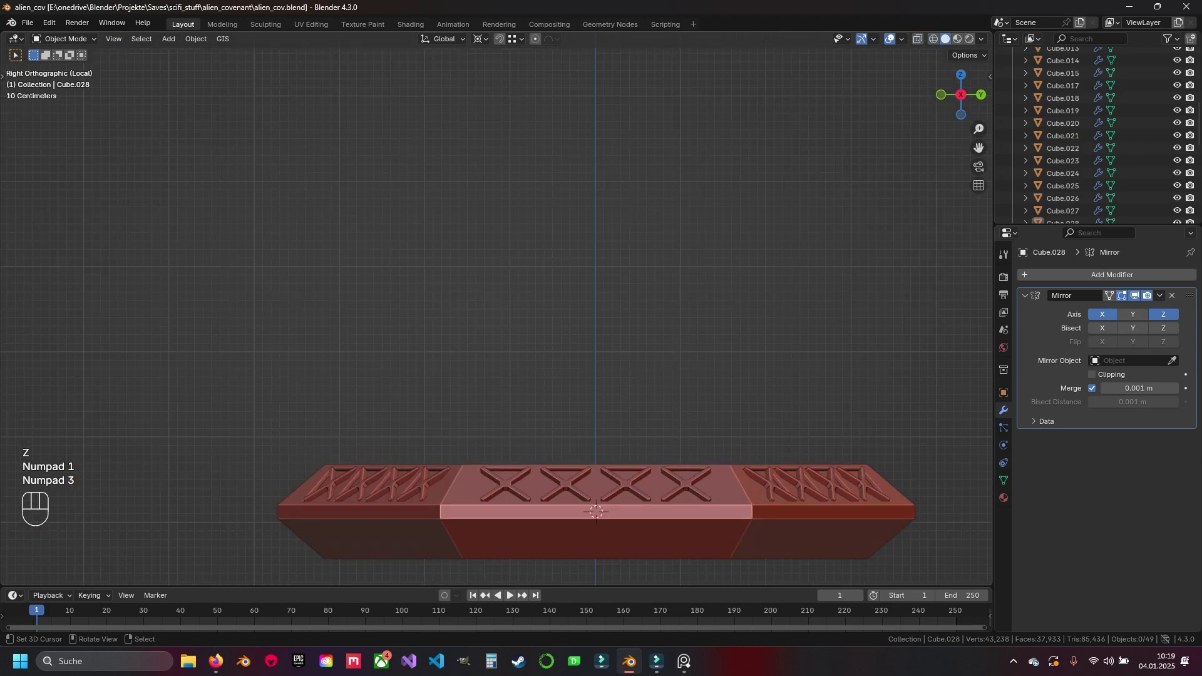
{"action": "key", "text": "KP_1"}
{"action": "middle_click_drag", "start_coordinate": [585, 274], "coordinate": [573, 368]}
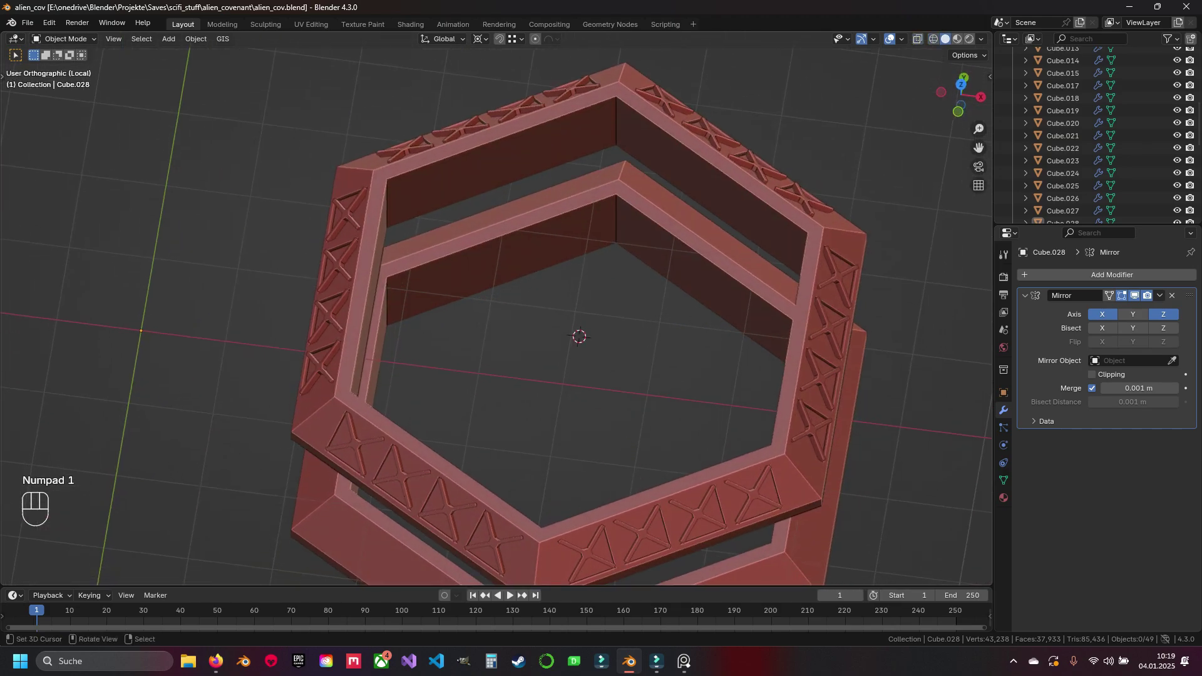
{"action": "middle_click_drag", "start_coordinate": [563, 313], "coordinate": [523, 320]}
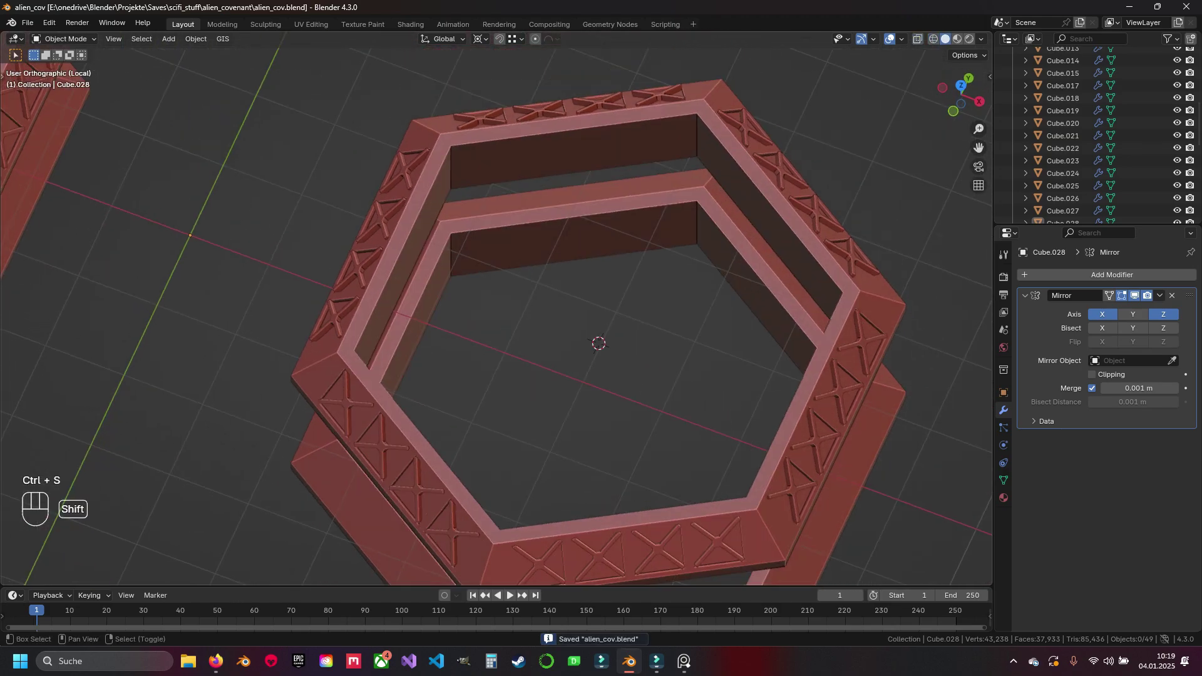
Toggle local view off and on again, and open the hexagonal ring's mesh in Edit Mode
{"action": "middle_click_drag", "start_coordinate": [532, 401], "coordinate": [492, 138], "text": "shift"}
{"action": "key", "text": "KP_Divide"}
{"action": "key", "text": "KP_Divide"}
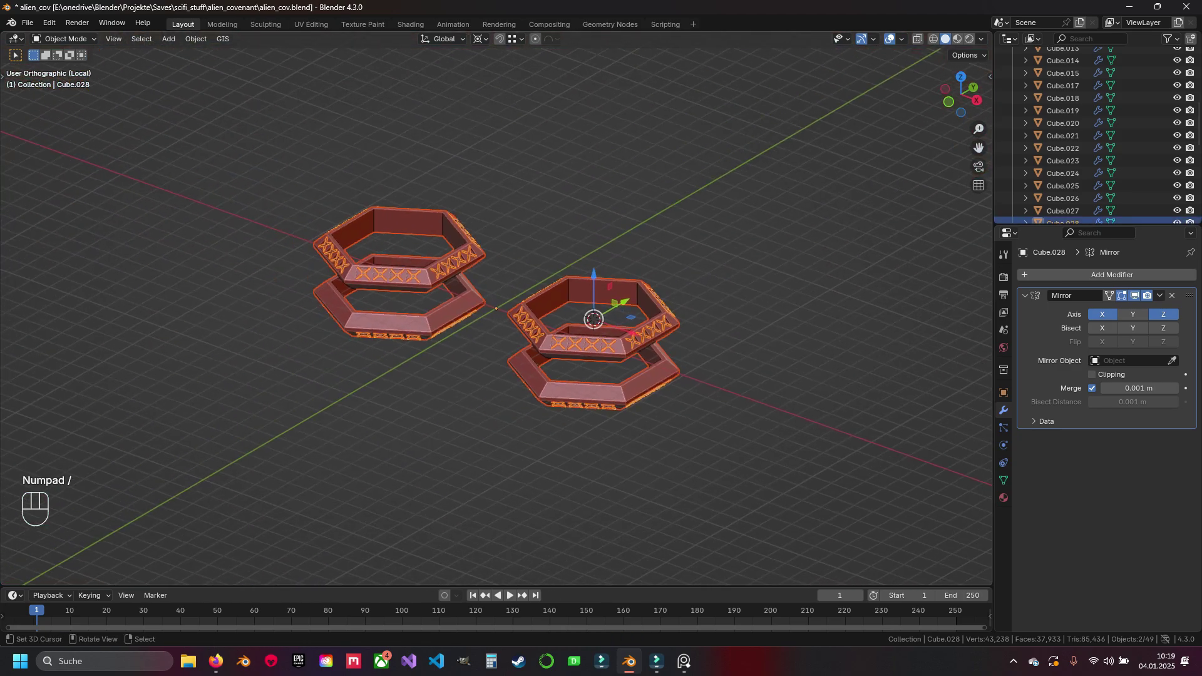
{"action": "scroll", "coordinate": [496, 309], "scroll_direction": "up", "scroll_amount": 4}
{"action": "middle_click_drag", "start_coordinate": [501, 313], "coordinate": [495, 256], "text": "shift"}
{"action": "middle_click_drag", "start_coordinate": [494, 257], "coordinate": [415, 276]}
{"action": "scroll", "coordinate": [496, 309], "scroll_direction": "up", "scroll_amount": 4}
{"action": "right_click", "coordinate": [601, 294]}
{"action": "key", "text": "Tab"}
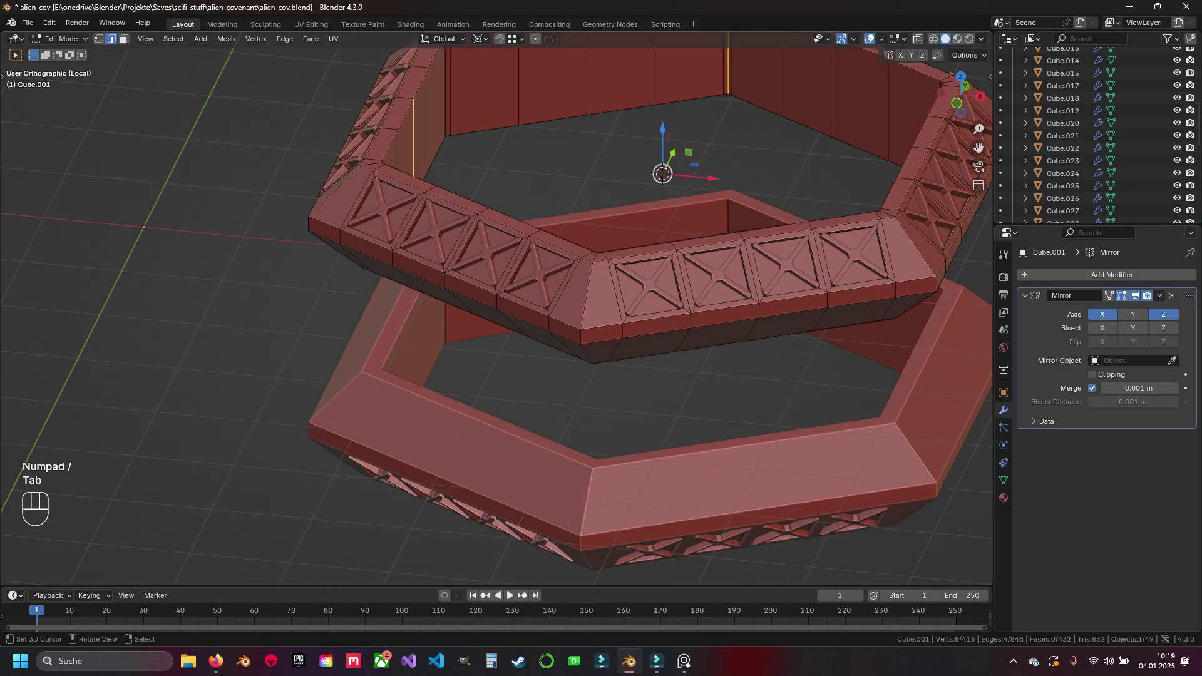
Clear the edge selection on the ring mesh and save the file
{"action": "middle_click_drag", "start_coordinate": [601, 294], "coordinate": [520, 320], "text": "shift"}
{"action": "key", "text": "a"}
{"action": "key", "text": "a"}
{"action": "key", "text": "a"}
{"action": "key", "text": "ctrl+s"}
{"action": "key", "text": "a"}
Hide the braces and dissolve the leftover diagonal edges inside the four square panels on one ring side
{"action": "middle_click_drag", "start_coordinate": [519, 319], "coordinate": [415, 294], "text": "shift"}
{"action": "scroll", "coordinate": [496, 308], "scroll_direction": "up", "scroll_amount": 2}
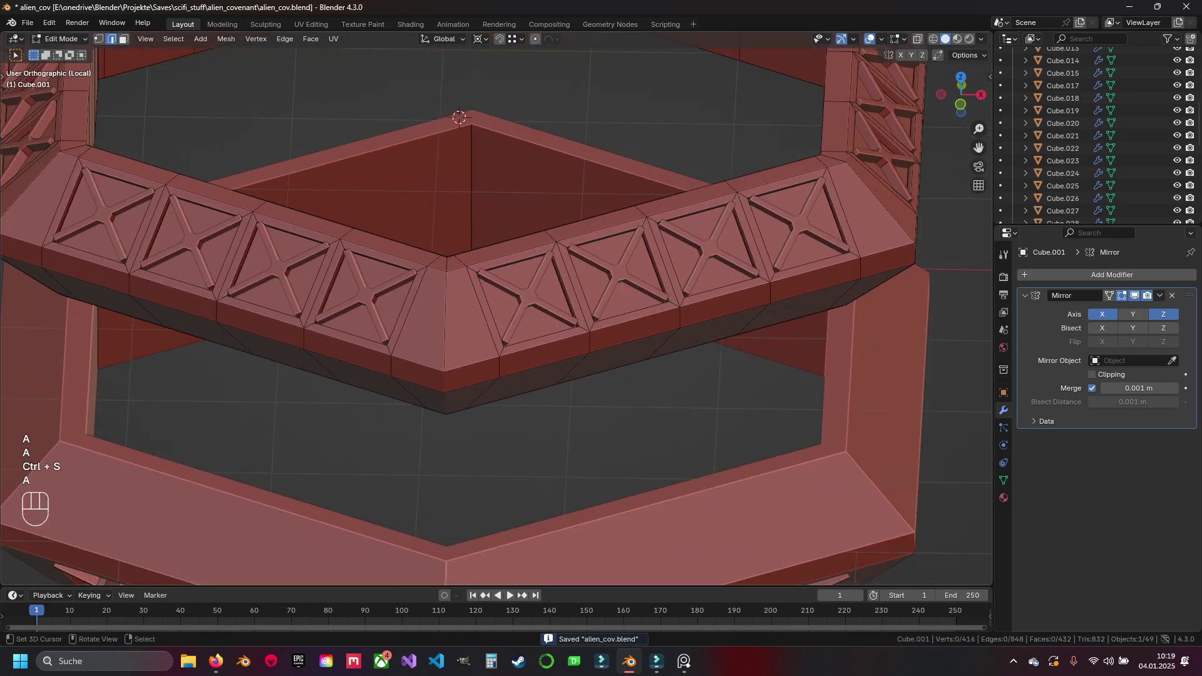
{"action": "key", "text": "Tab"}
{"action": "key", "text": "h"}
{"action": "key", "text": "Tab"}
{"action": "middle_click_drag", "start_coordinate": [495, 281], "coordinate": [654, 285]}
{"action": "key", "text": "2"}
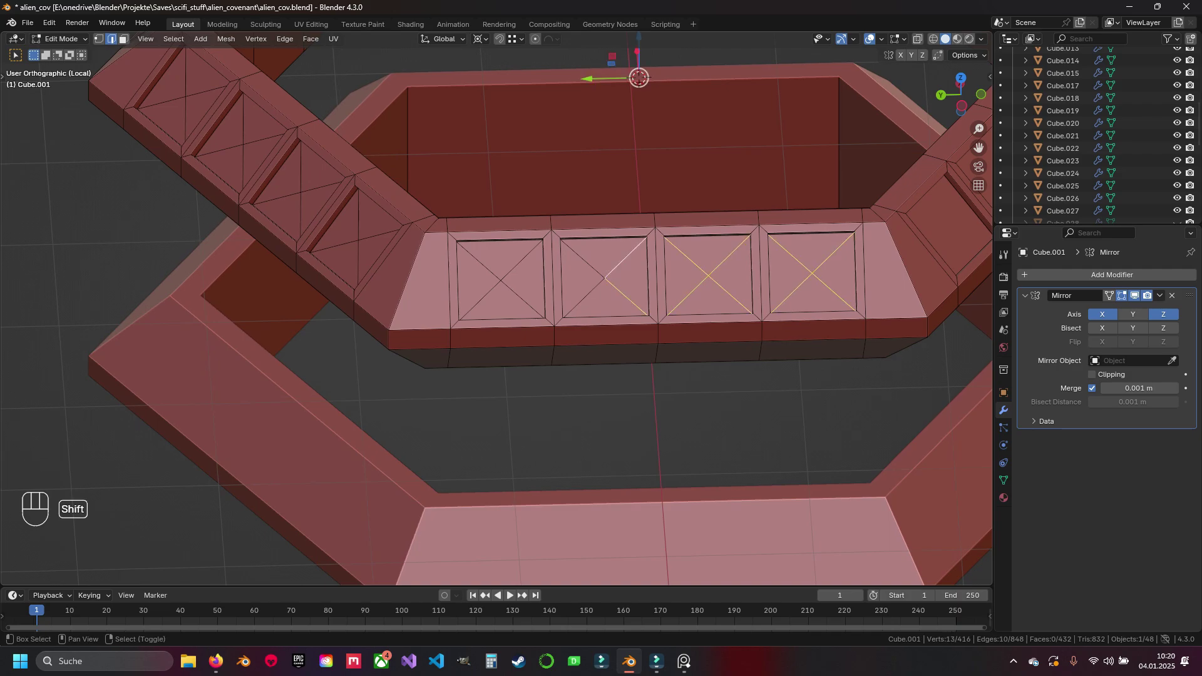
{"action": "key", "text": "x"}
{"action": "left_click", "coordinate": [442, 367]}
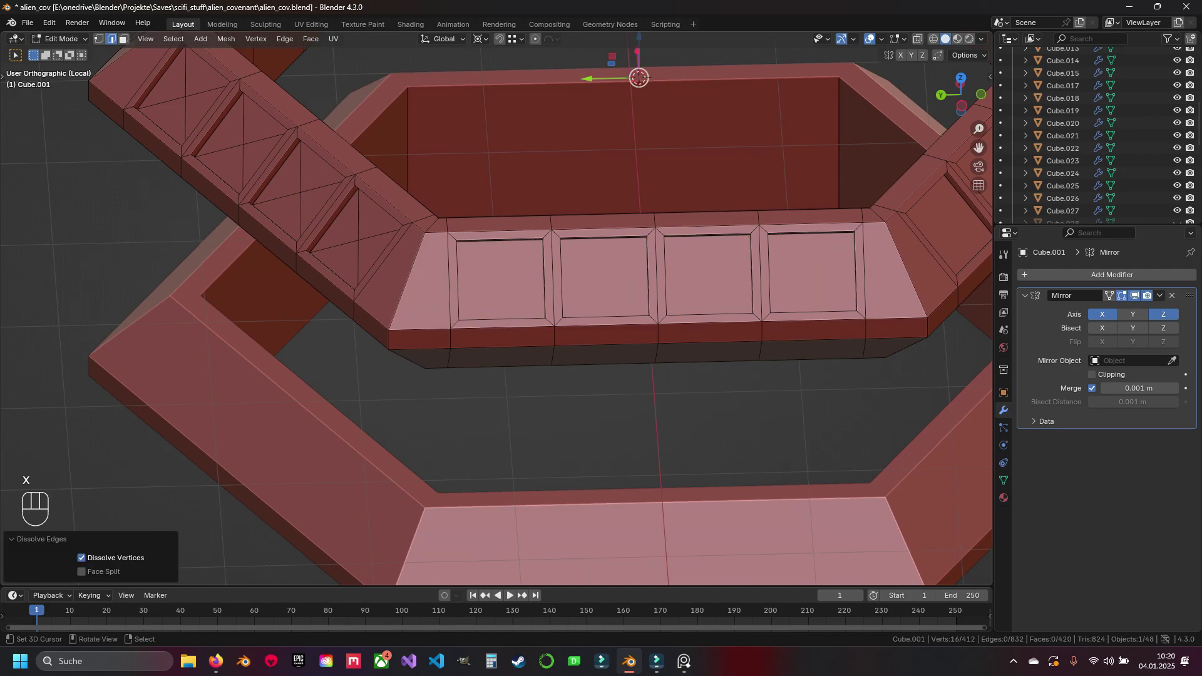
Dissolve the crossing diagonal edges in the four square panels on the opposite ring side and leave Edit Mode
{"action": "middle_click_drag", "start_coordinate": [442, 367], "coordinate": [476, 338]}
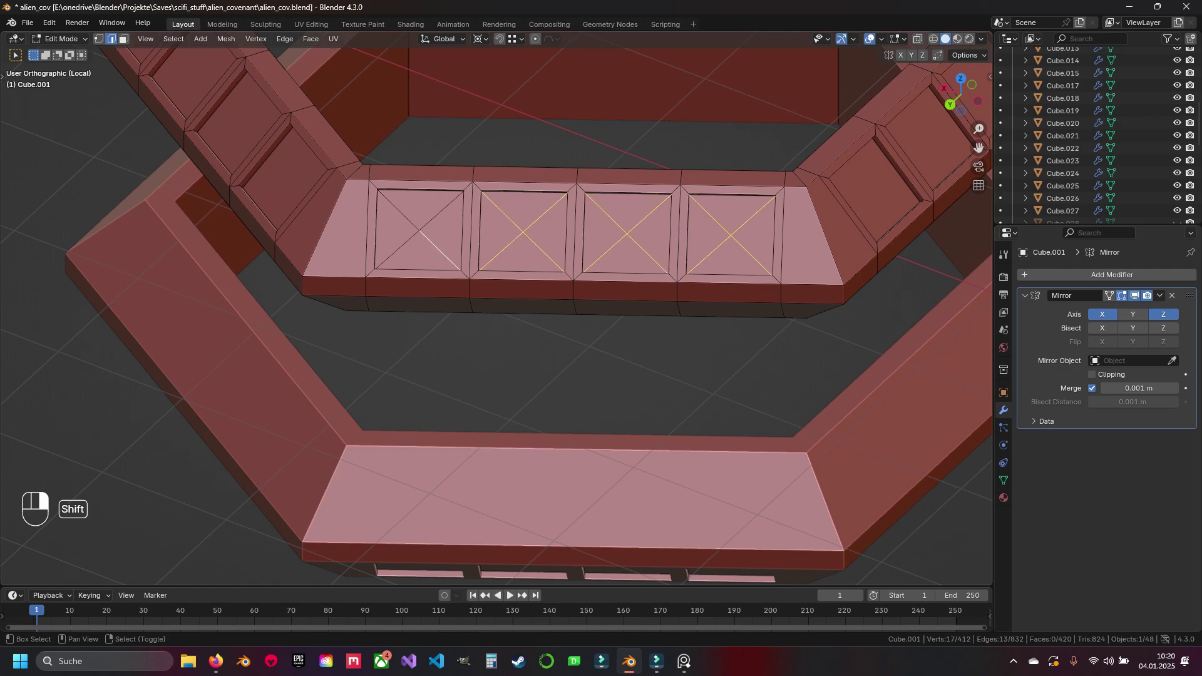
{"action": "key", "text": "x"}
{"action": "left_click", "coordinate": [357, 242]}
{"action": "middle_click_drag", "start_coordinate": [357, 242], "coordinate": [312, 318], "text": "shift"}
{"action": "key", "text": "Tab"}
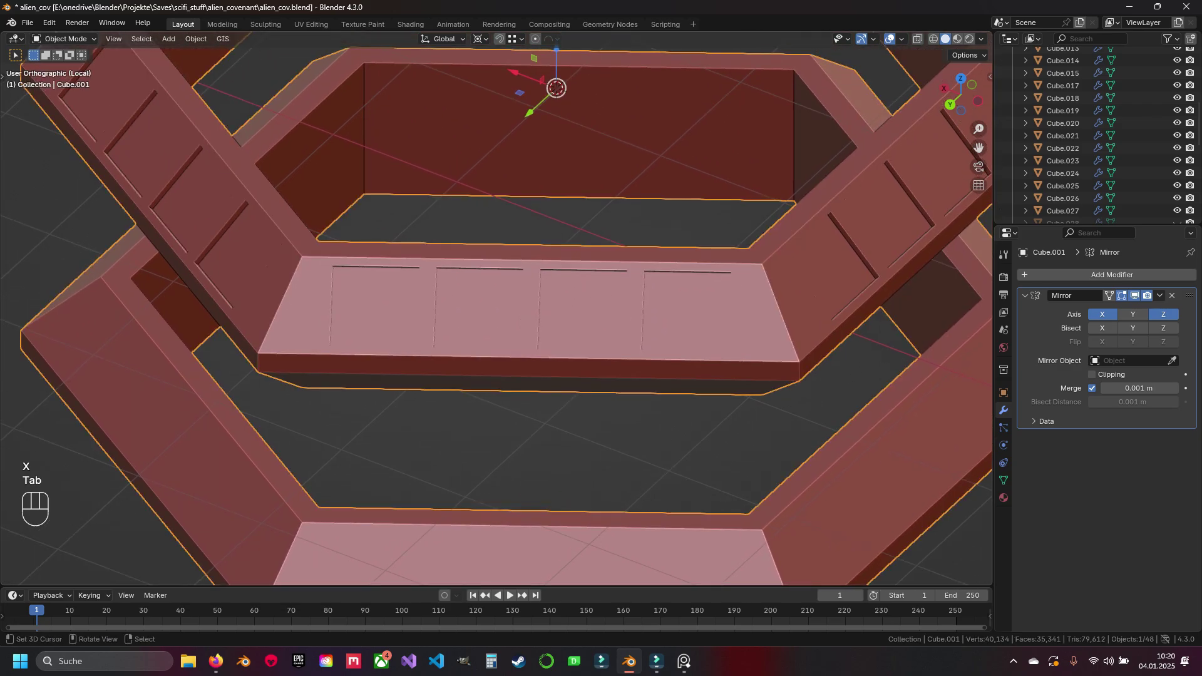
Unhide the braces, deselect everything and save the file
{"action": "key", "text": "a"}
{"action": "key", "text": "alt+h"}
{"action": "key", "text": "a"}
{"action": "key", "text": "ctrl+s"}
Examine the braced rings in top and front views
{"action": "middle_click_drag", "start_coordinate": [532, 326], "coordinate": [370, 326]}
{"action": "key", "text": "KP_7"}
{"action": "scroll", "coordinate": [494, 306], "scroll_direction": "down", "scroll_amount": 4}
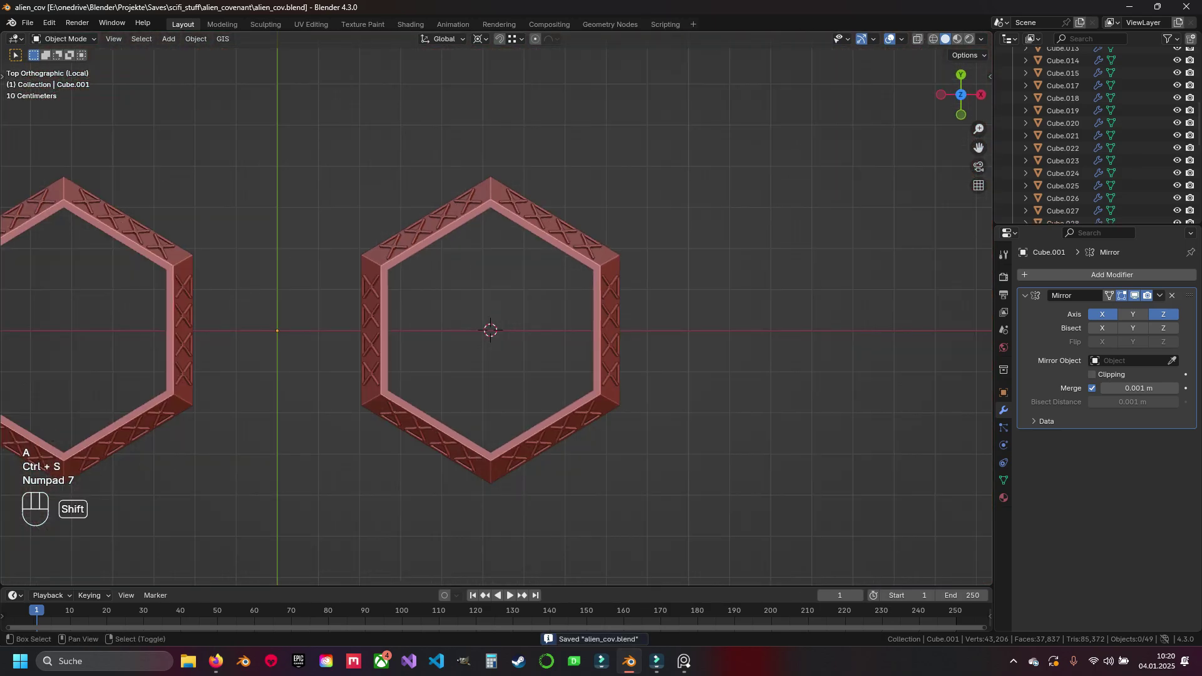
{"action": "middle_click_drag", "start_coordinate": [495, 376], "coordinate": [495, 208], "text": "shift"}
{"action": "middle_click_drag", "start_coordinate": [464, 126], "coordinate": [464, 148]}
{"action": "key", "text": "KP_1"}
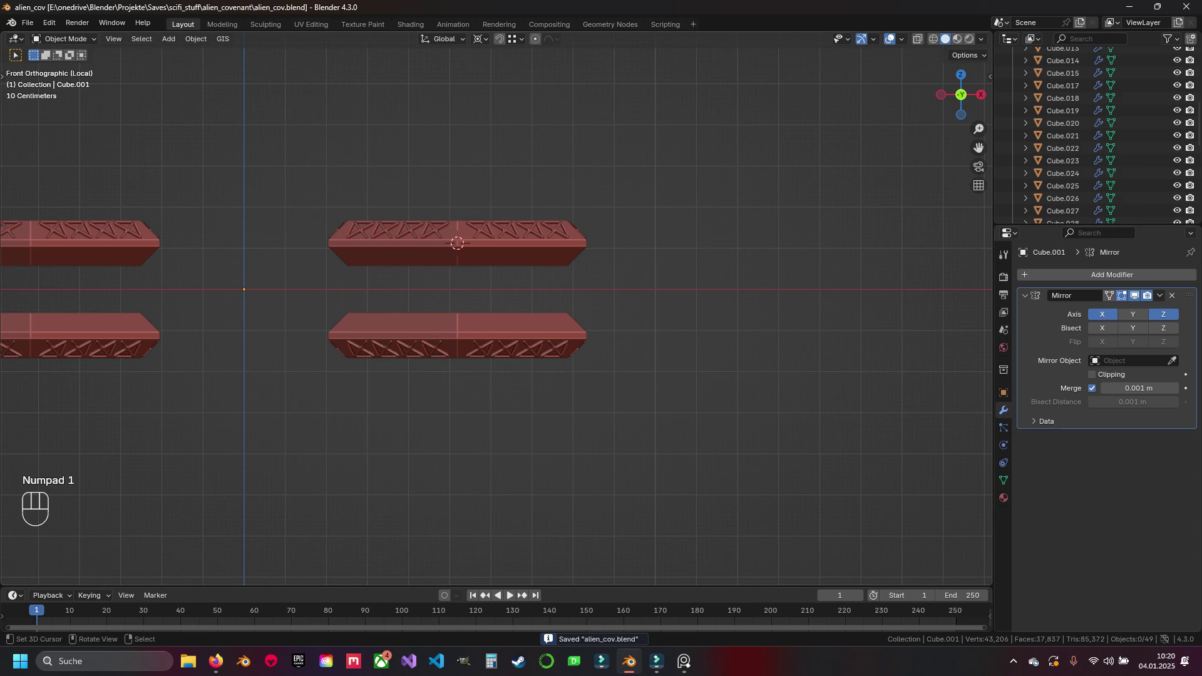
{"action": "key", "text": "KP_7"}
{"action": "middle_click_drag", "start_coordinate": [476, 300], "coordinate": [556, 449], "text": "shift"}
{"action": "key", "text": "KP_1"}
{"action": "scroll", "coordinate": [481, 303], "scroll_direction": "up", "scroll_amount": 6}
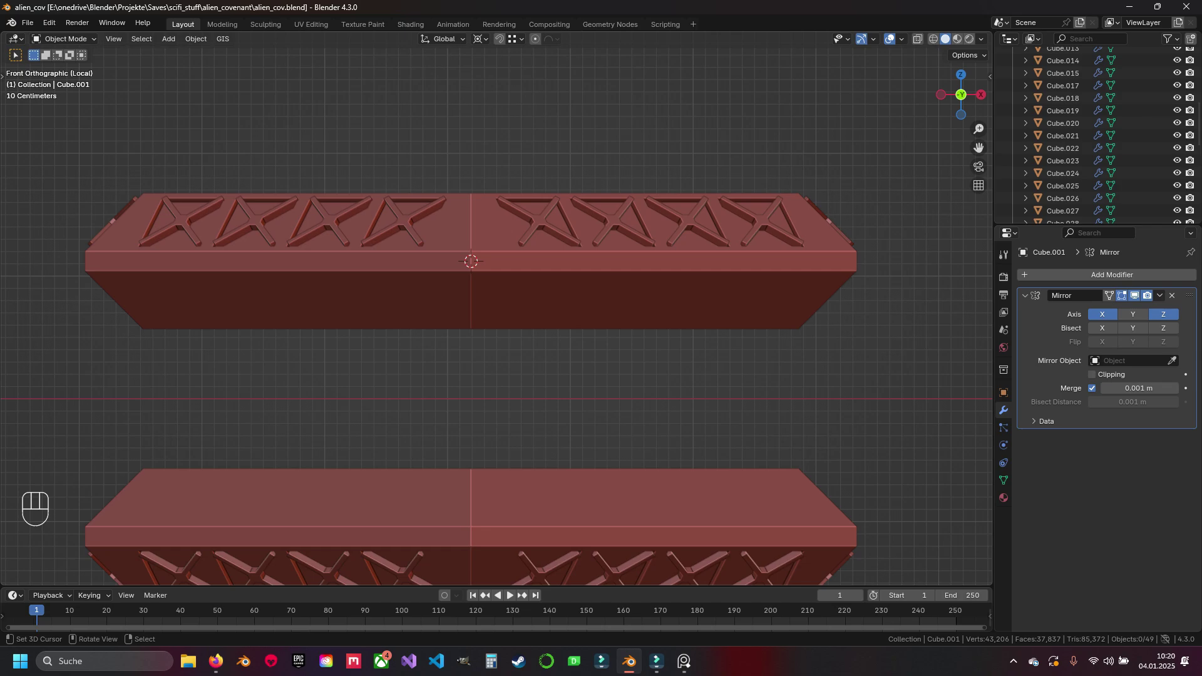
{"action": "key", "text": "KP_7"}
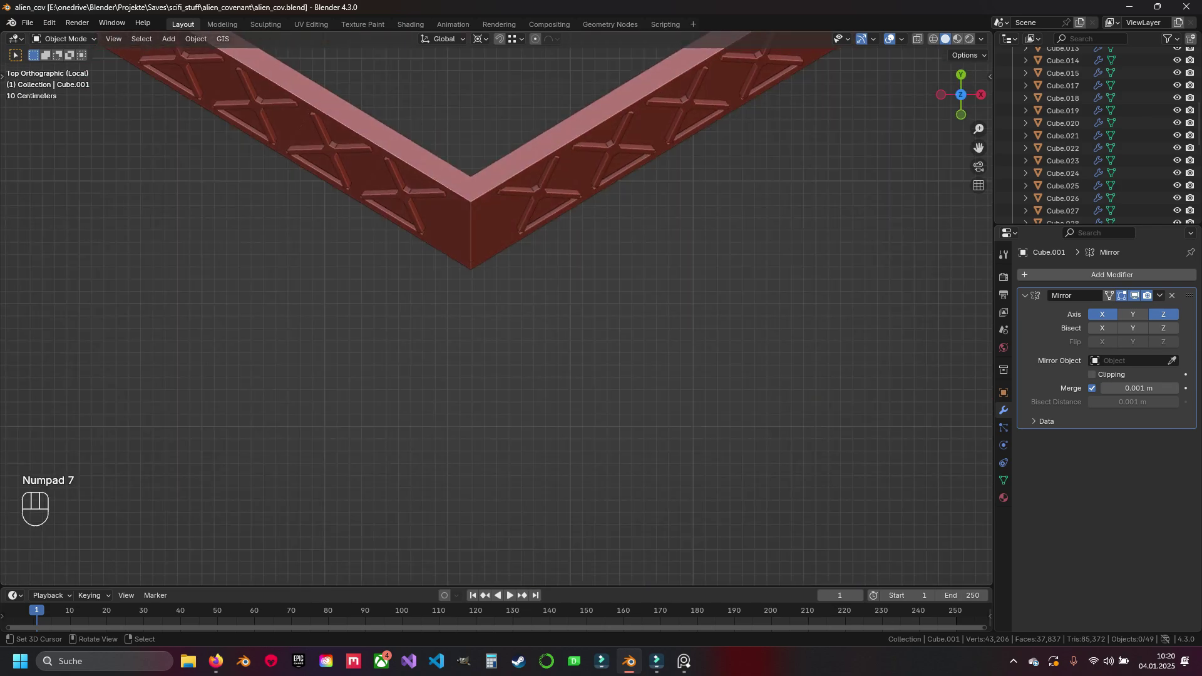
Add a loop cut around the ring's sloped braced faces and slide it toward the outer edge by a factor of about 0.608
{"action": "middle_click_drag", "start_coordinate": [471, 270], "coordinate": [549, 333], "text": "shift"}
{"action": "scroll", "coordinate": [496, 308], "scroll_direction": "up", "scroll_amount": 4}
{"action": "middle_click_drag", "start_coordinate": [604, 360], "coordinate": [433, 356], "text": "shift"}
{"action": "key", "text": "Tab"}
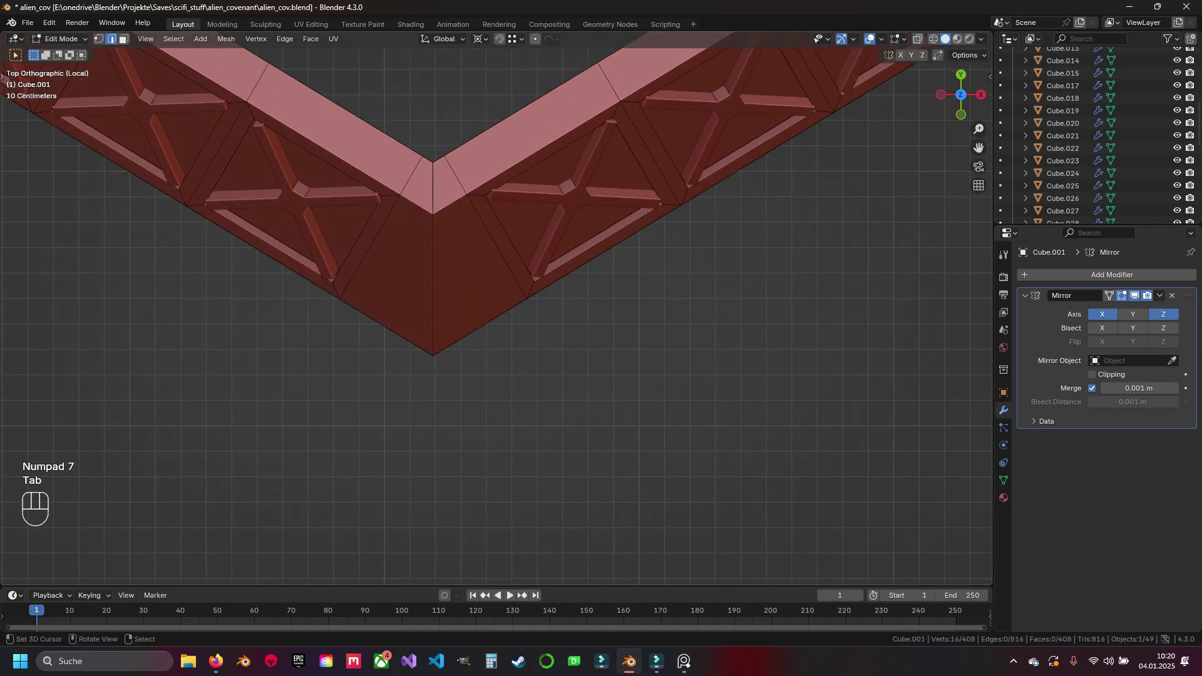
{"action": "key", "text": "ctrl+r"}
{"action": "double_click", "coordinate": [438, 282]}
{"action": "middle_click_drag", "start_coordinate": [439, 282], "coordinate": [473, 204]}
{"action": "key", "text": "ctrl+b"}
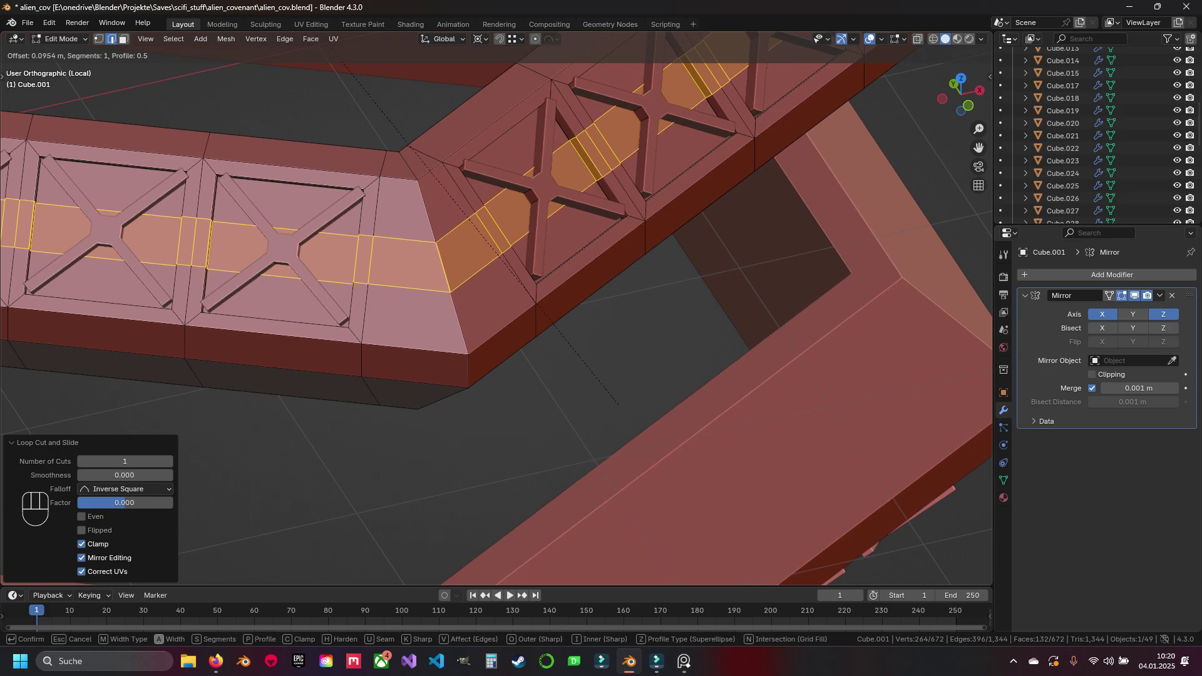
{"action": "key", "text": "Escape"}
{"action": "key", "text": "g"}
{"action": "key", "text": "g"}
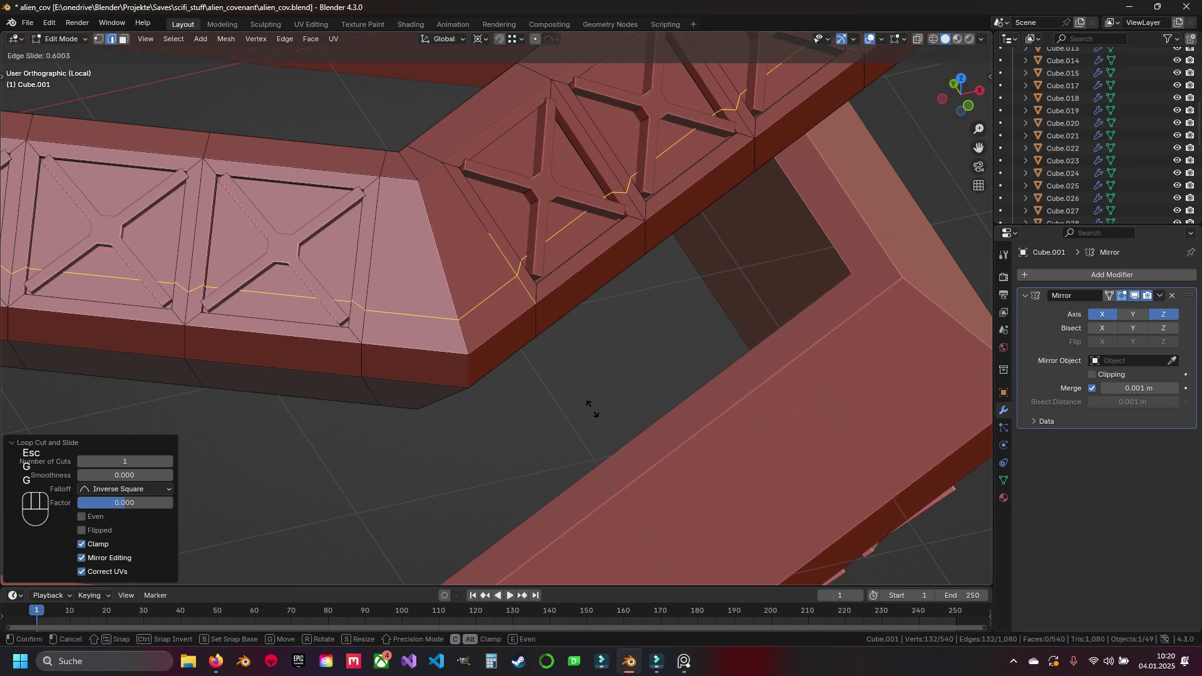
{"action": "left_click", "coordinate": [590, 408]}
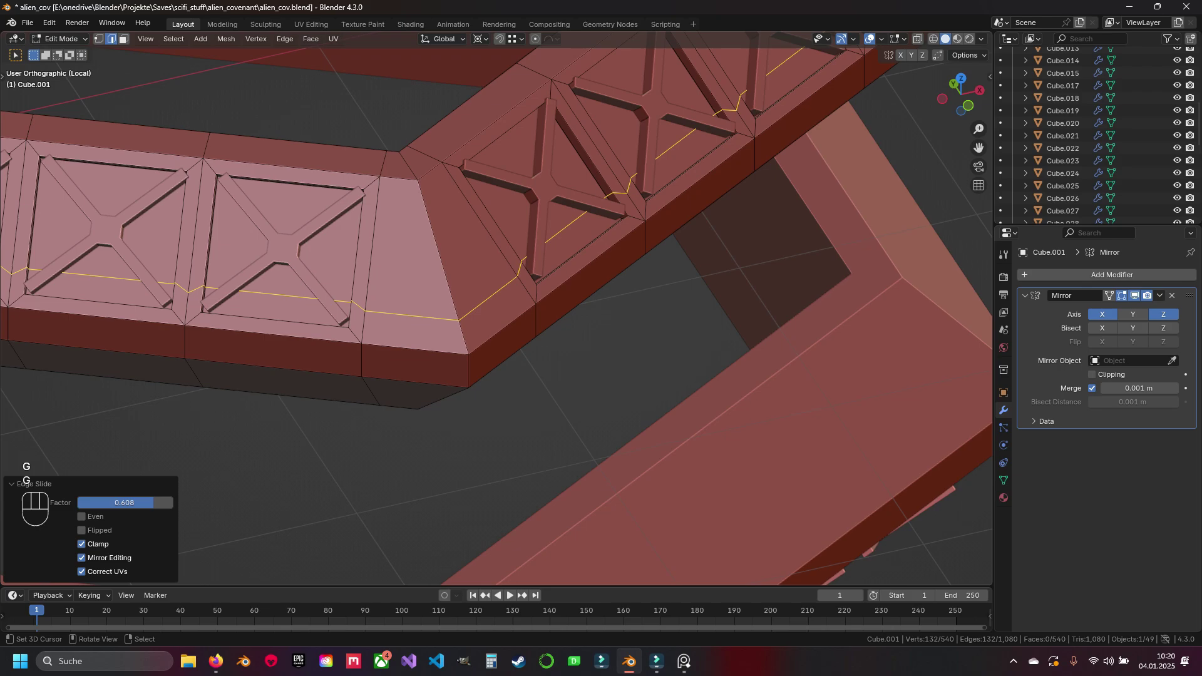
Add a second loop cut around the ring's sloped faces, placed inward of the first cut
{"action": "key", "text": "ctrl+r"}
{"action": "left_click", "coordinate": [450, 285]}
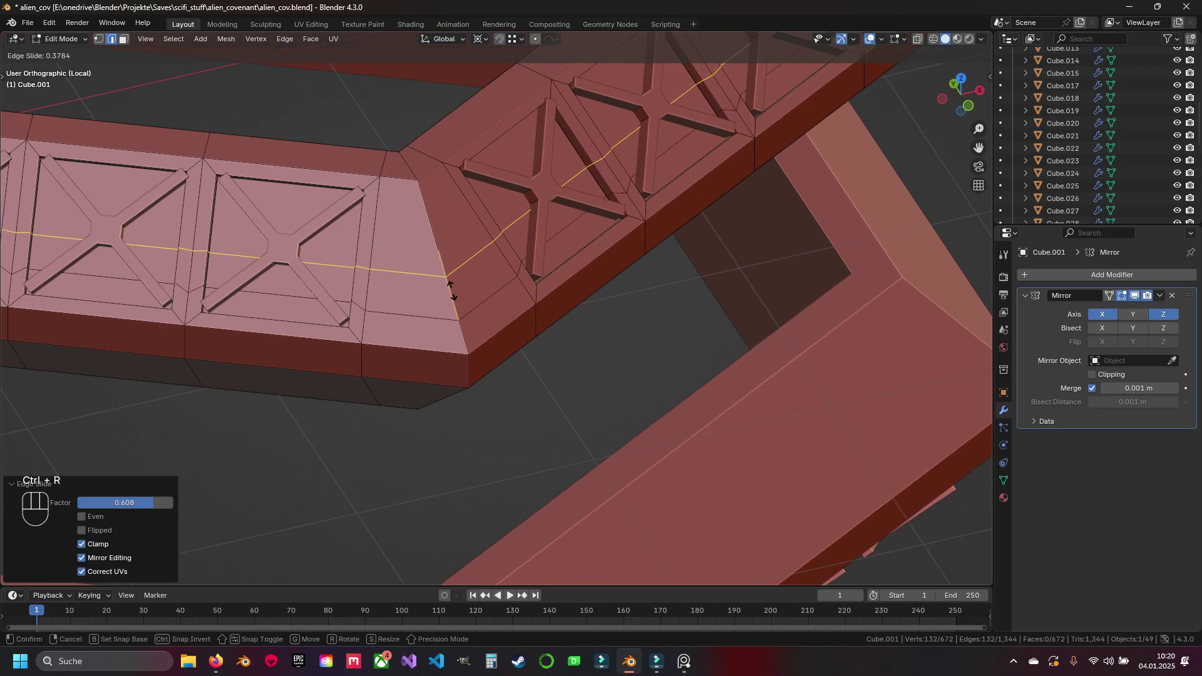
{"action": "left_click", "coordinate": [452, 291]}
Select the small faces between the two loop cuts on both sides of every corner of the hexagonal ring
{"action": "key", "text": "3"}
{"action": "left_click", "coordinate": [410, 295]}
{"action": "left_click", "coordinate": [485, 281], "text": "shift"}
{"action": "scroll", "coordinate": [486, 286], "scroll_direction": "down", "scroll_amount": 3}
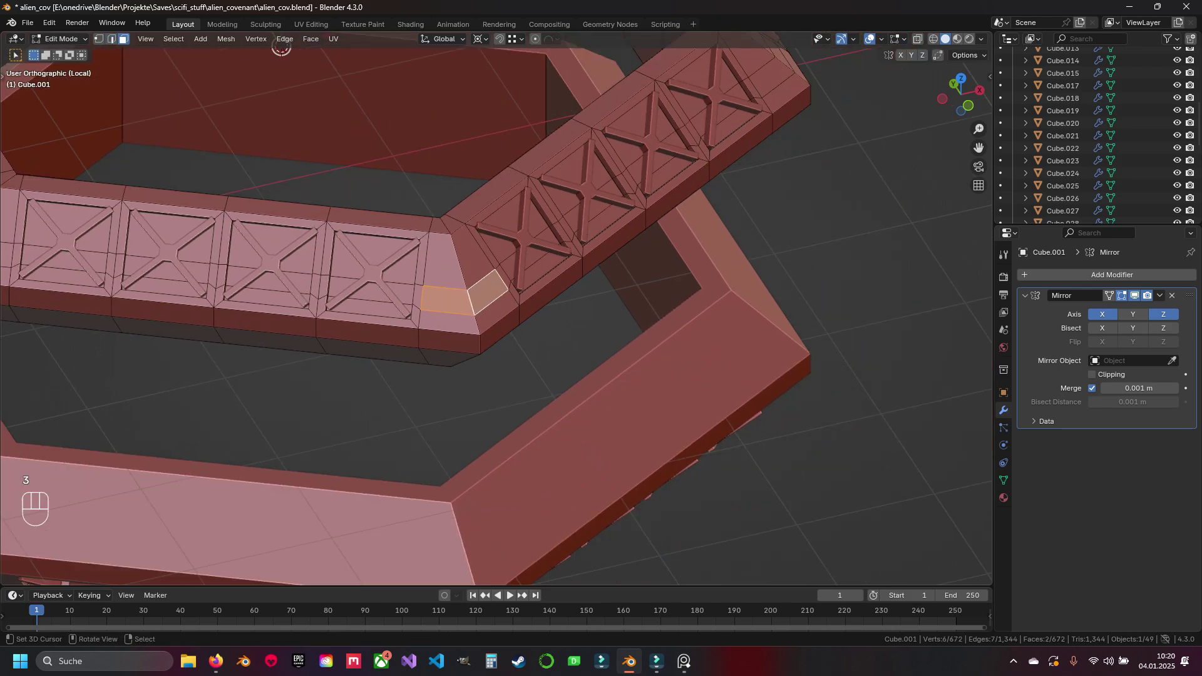
{"action": "middle_click_drag", "start_coordinate": [486, 286], "coordinate": [756, 222]}
{"action": "left_click", "coordinate": [463, 368], "text": "shift"}
{"action": "left_click", "coordinate": [418, 373], "text": "shift"}
{"action": "middle_click_drag", "start_coordinate": [421, 370], "coordinate": [583, 340]}
{"action": "left_click", "coordinate": [392, 367], "text": "shift"}
{"action": "left_click", "coordinate": [347, 366], "text": "shift"}
{"action": "middle_click_drag", "start_coordinate": [347, 366], "coordinate": [466, 359]}
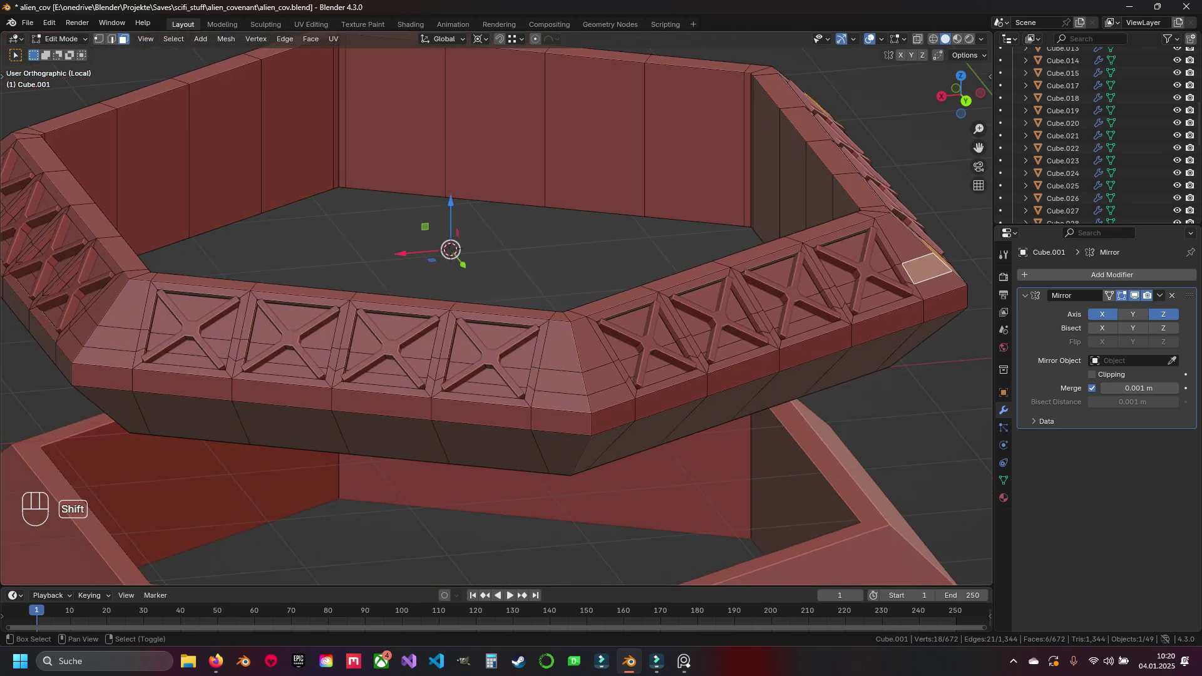
{"action": "middle_click_drag", "start_coordinate": [561, 382], "coordinate": [657, 379]}
{"action": "right_click", "coordinate": [744, 354], "text": "shift"}
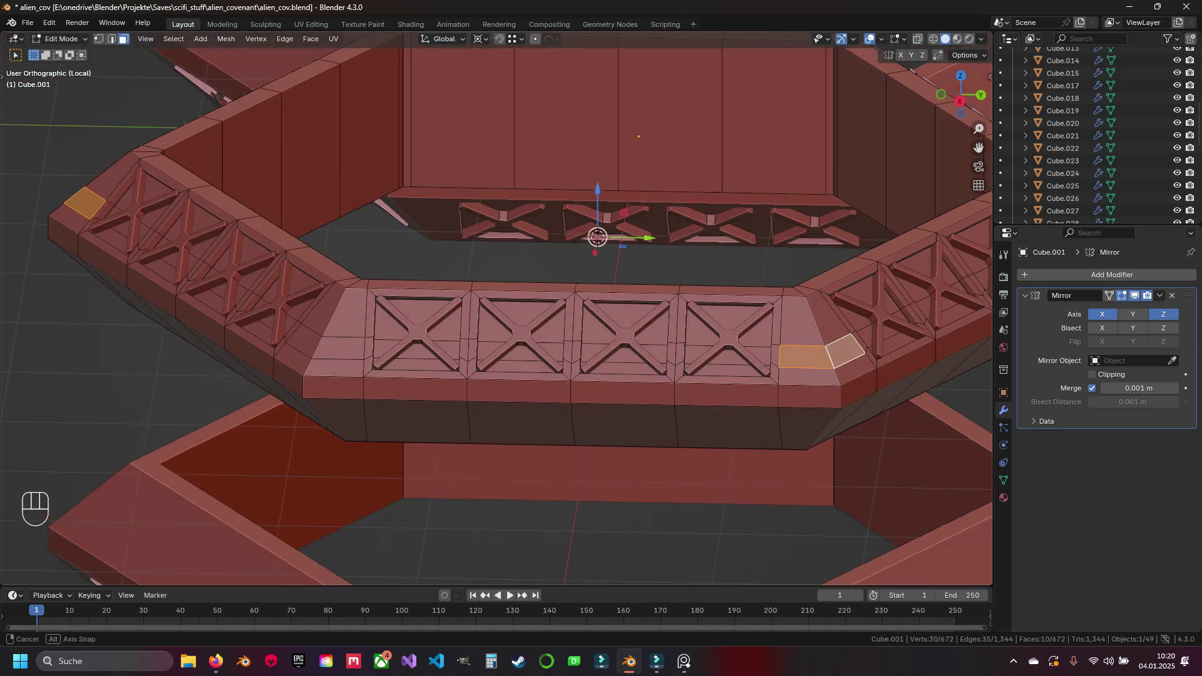
{"action": "right_click", "coordinate": [613, 367], "text": "shift"}
Inset the selected corner faces individually with a thickness of about 0.025 m
{"action": "scroll", "coordinate": [658, 369], "scroll_direction": "down", "scroll_amount": 1}
{"action": "middle_click_drag", "start_coordinate": [658, 369], "coordinate": [814, 405], "text": "shift"}
{"action": "scroll", "coordinate": [815, 405], "scroll_direction": "up", "scroll_amount": 4}
{"action": "key", "text": "i"}
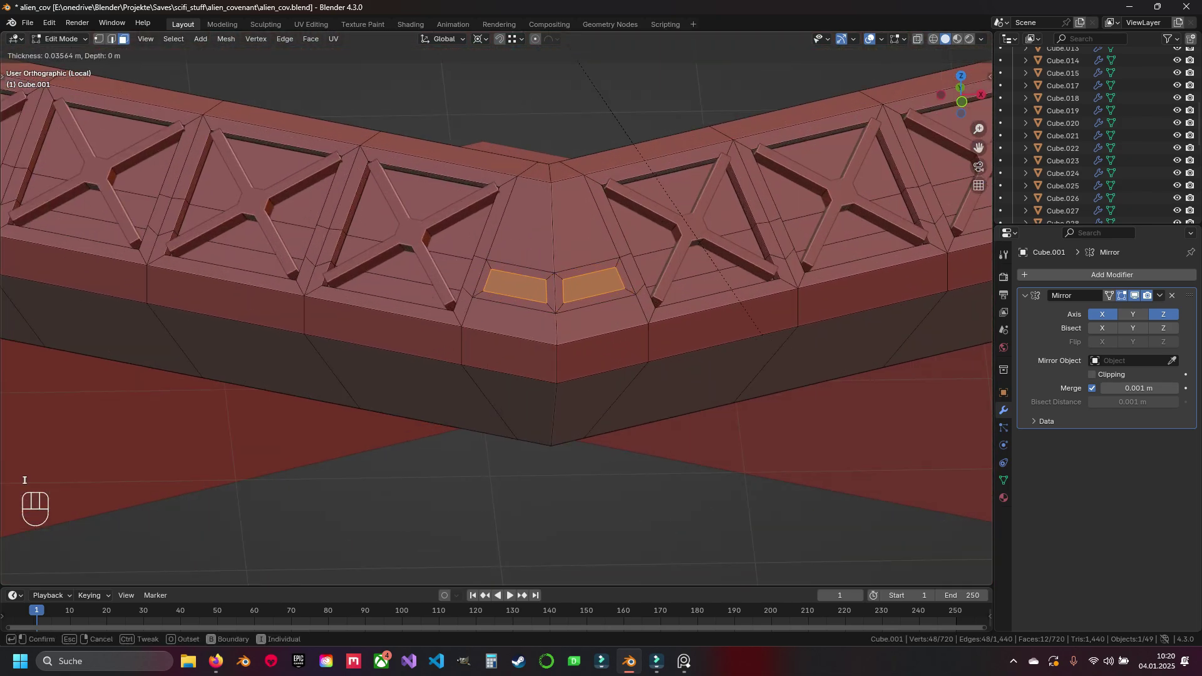
{"action": "left_click", "coordinate": [24, 480]}
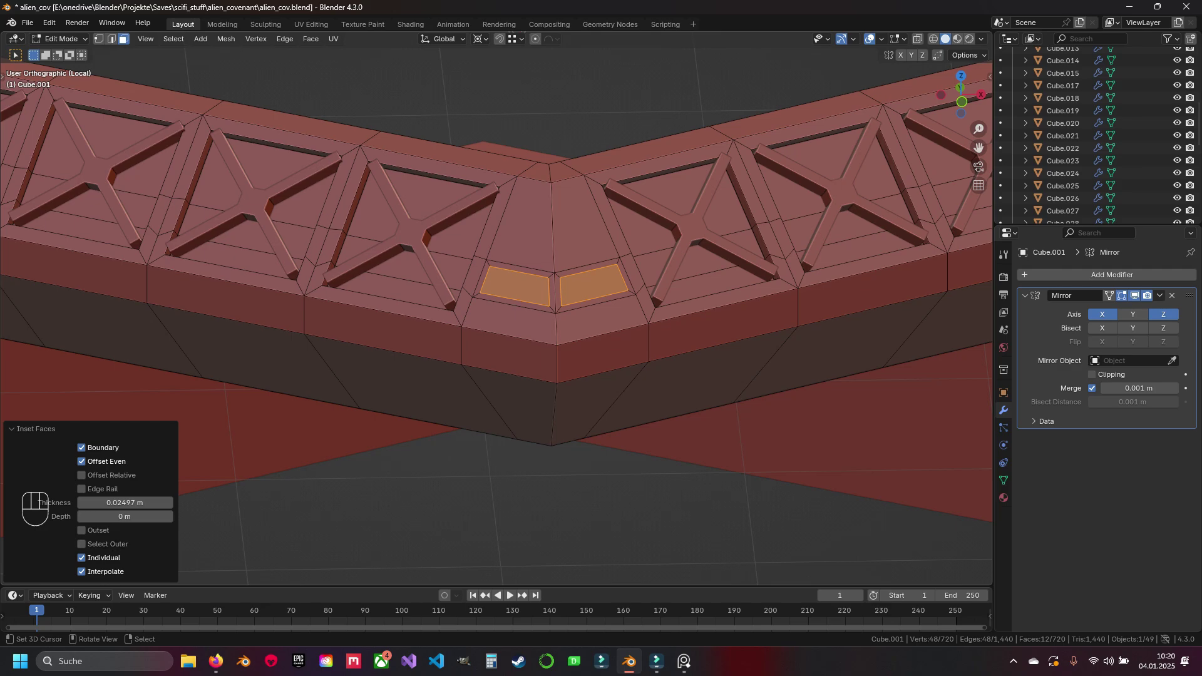
{"action": "middle_click_drag", "start_coordinate": [497, 313], "coordinate": [489, 356], "text": "shift"}
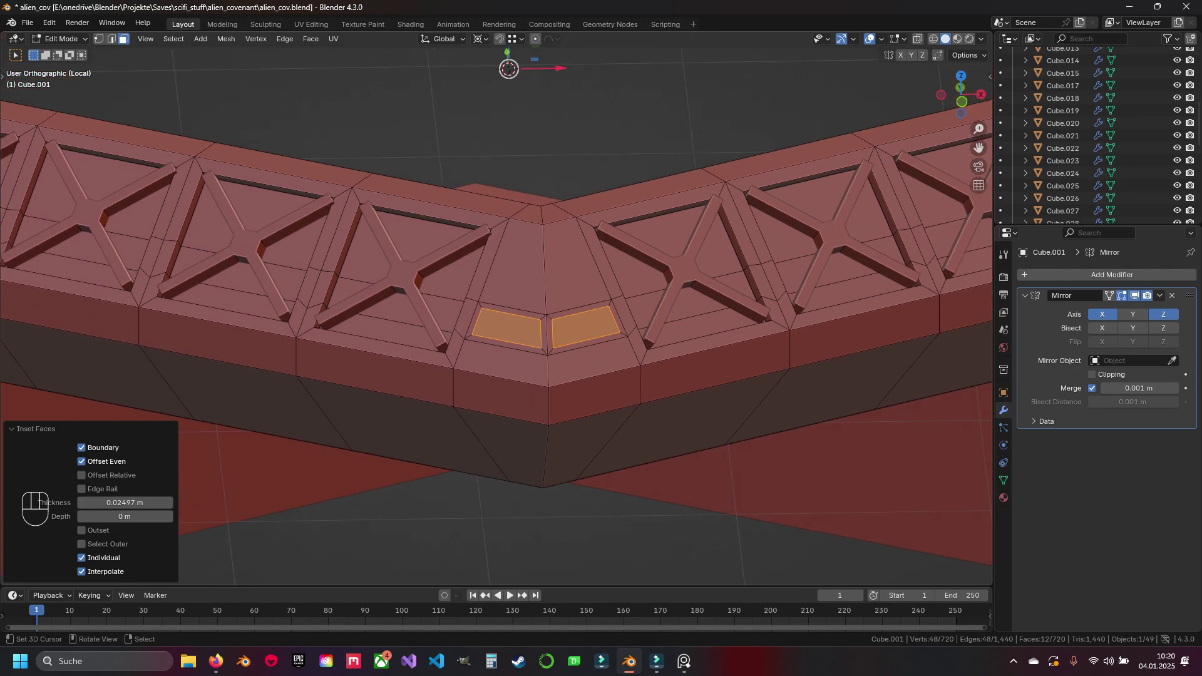
{"action": "scroll", "coordinate": [497, 308], "scroll_direction": "up", "scroll_amount": 4}
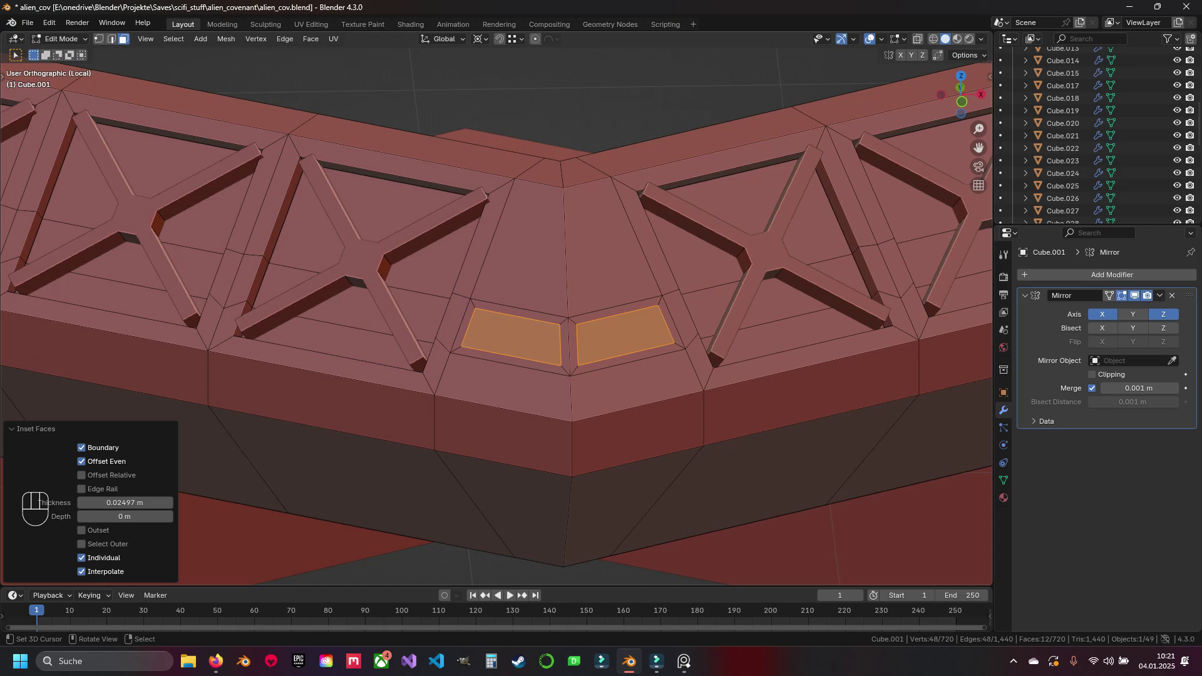
Set the transform pivot point to individual origins for editing the inset corner faces
{"action": "middle_click_drag", "start_coordinate": [497, 356], "coordinate": [605, 263], "text": "shift"}
{"action": "scroll", "coordinate": [398, 308], "scroll_direction": "down", "scroll_amount": 4}
{"action": "middle_click_drag", "start_coordinate": [604, 263], "coordinate": [517, 312]}
{"action": "left_click", "coordinate": [481, 39]}
{"action": "left_click", "coordinate": [518, 98]}
{"action": "scroll", "coordinate": [517, 312], "scroll_direction": "up", "scroll_amount": 2}
Try extruding the inset corner faces inward by about 0.017 m and undo the extrusion
{"action": "key", "text": "e"}
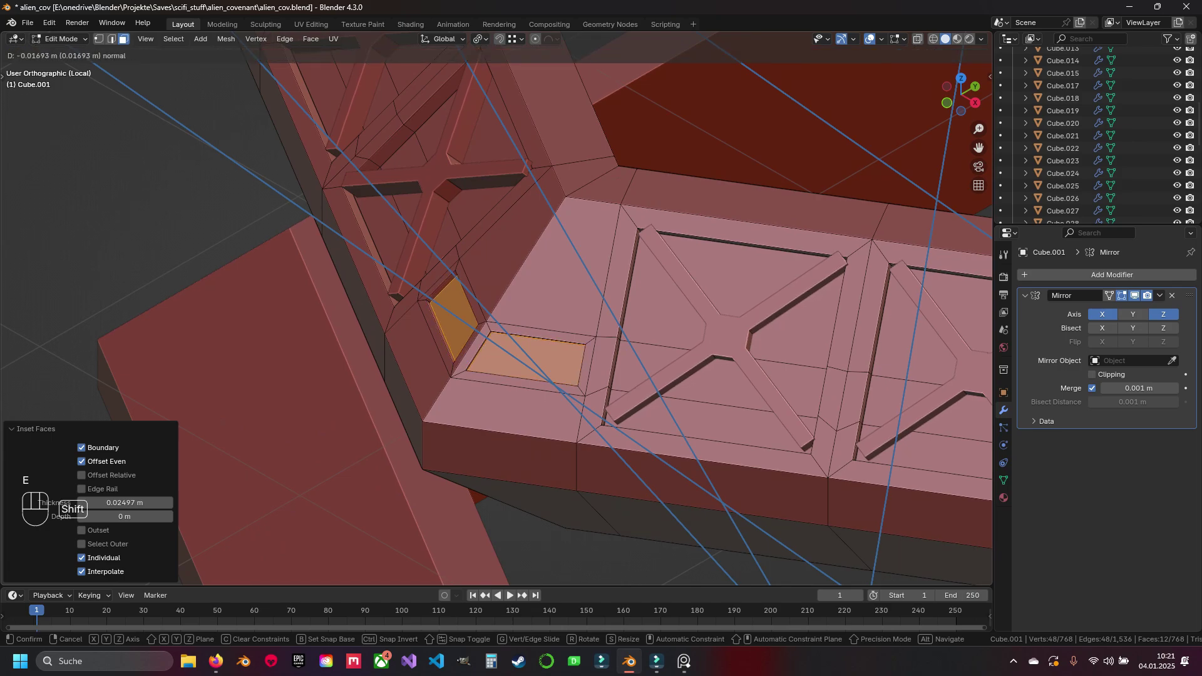
{"action": "left_click", "coordinate": [517, 312]}
{"action": "middle_click_drag", "start_coordinate": [517, 311], "coordinate": [602, 285]}
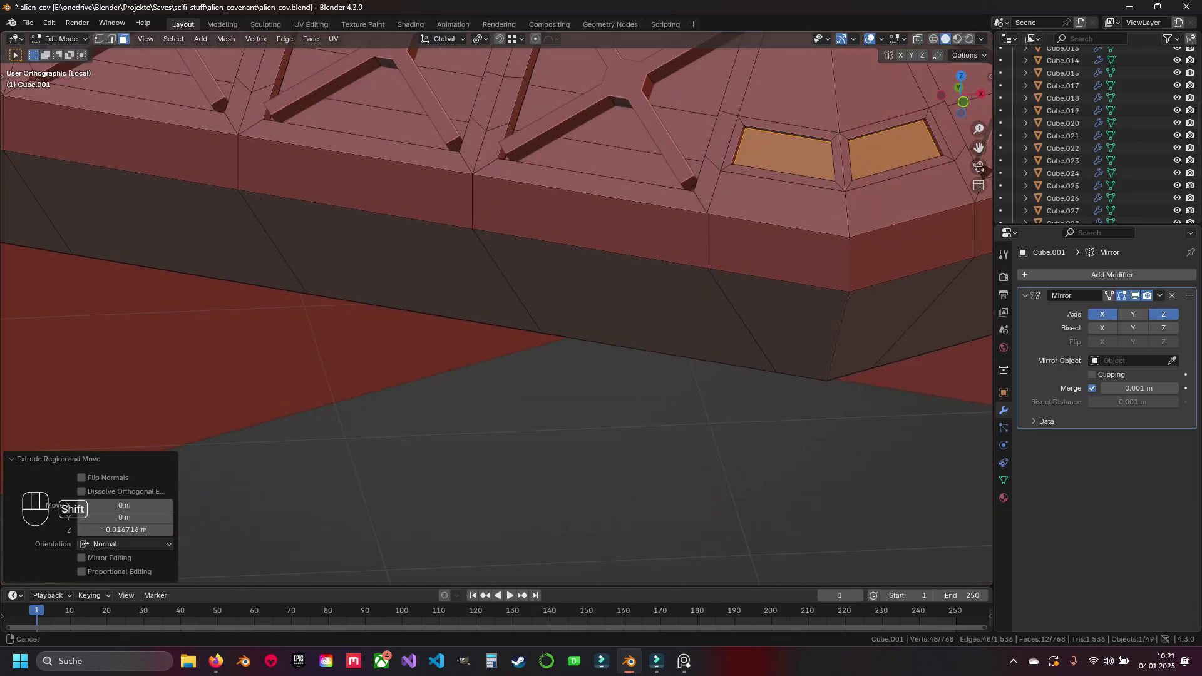
{"action": "middle_click_drag", "start_coordinate": [799, 144], "coordinate": [598, 225], "text": "shift"}
{"action": "scroll", "coordinate": [598, 225], "scroll_direction": "up", "scroll_amount": 2}
{"action": "key", "text": "ctrl+z"}
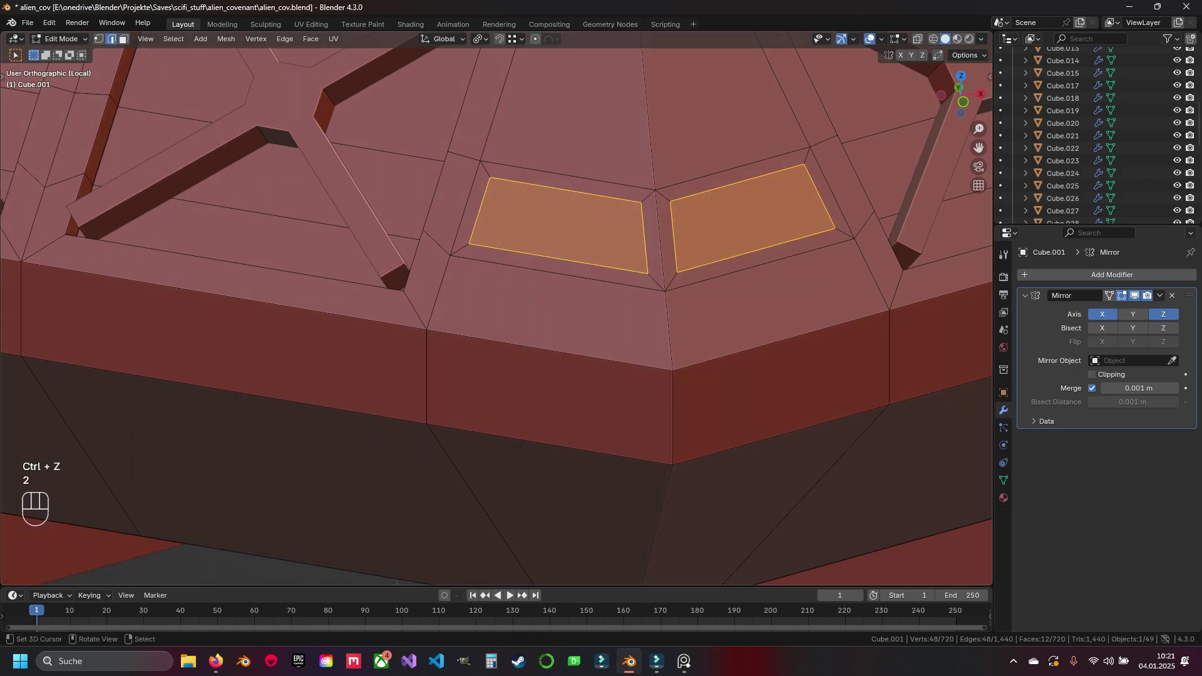
Select the short diagonal edges around the inset faces at the first ring corner, cancelling a trial bevel on them
{"action": "right_click", "coordinate": [485, 169]}
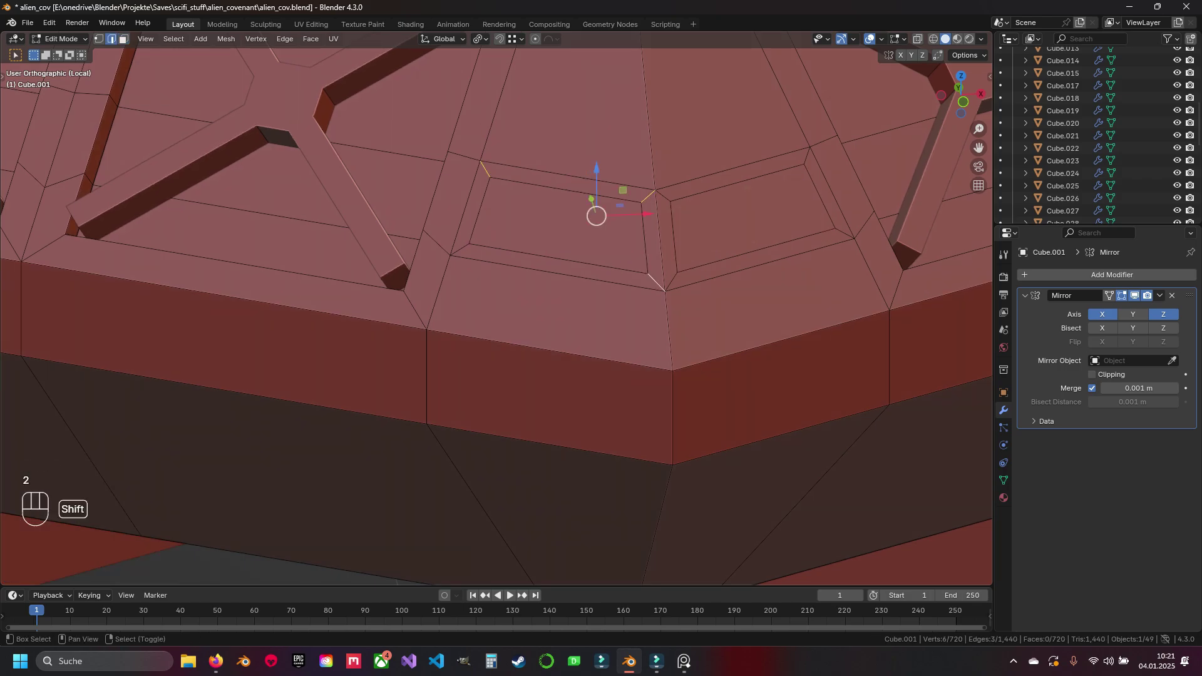
{"action": "key", "text": "ctrl+b"}
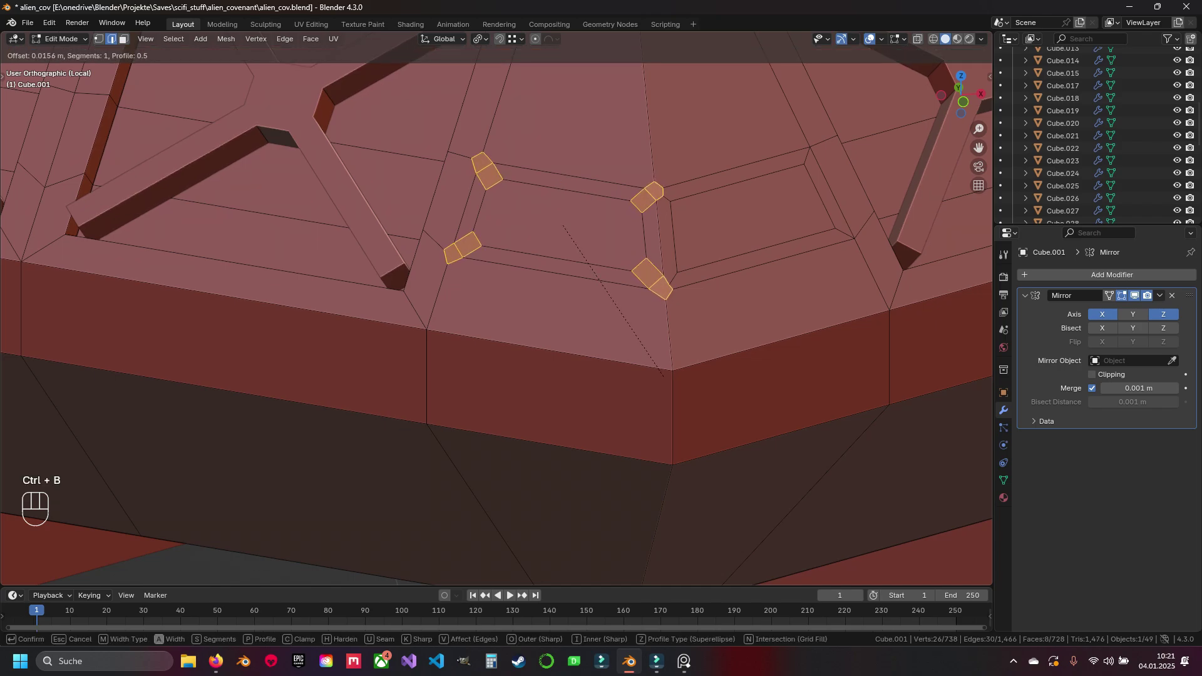
{"action": "key", "text": "Escape"}
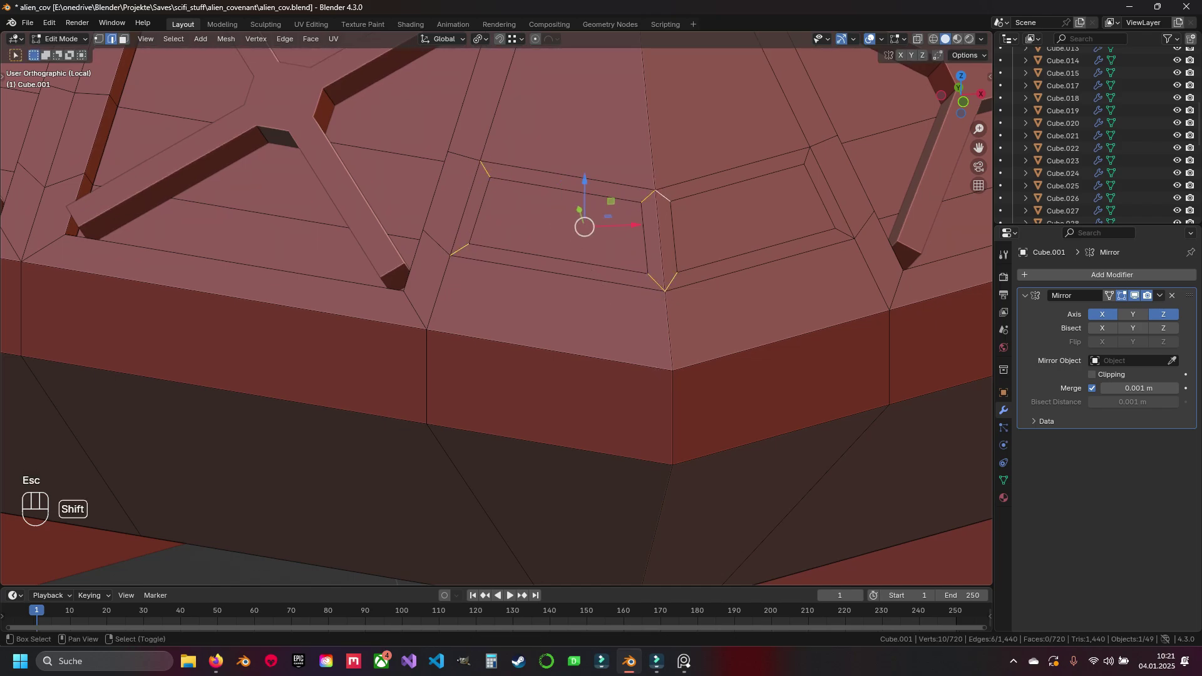
{"action": "scroll", "coordinate": [846, 234], "scroll_direction": "down", "scroll_amount": 6}
{"action": "middle_click_drag", "start_coordinate": [846, 234], "coordinate": [720, 238]}
{"action": "middle_click_drag", "start_coordinate": [877, 375], "coordinate": [501, 200], "text": "shift"}
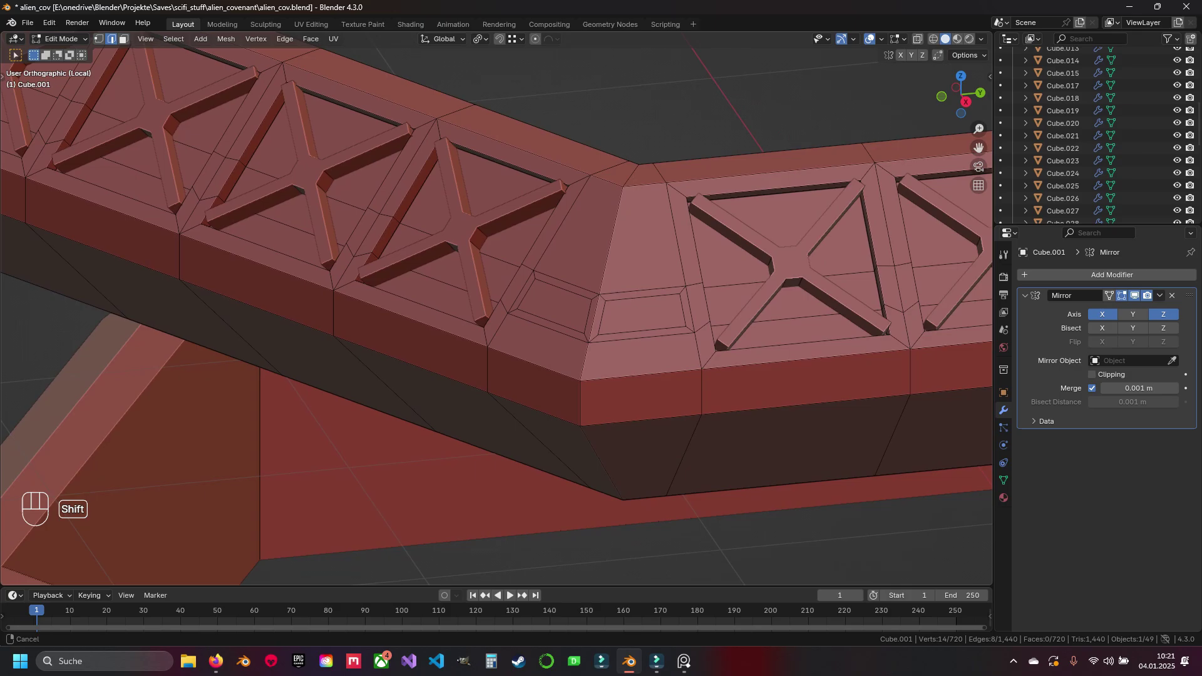
Add the short diagonal edges of the inset faces at the neighbouring ring corners to the selection
{"action": "scroll", "coordinate": [601, 256], "scroll_direction": "up", "scroll_amount": 6}
{"action": "right_click", "coordinate": [523, 221], "text": "shift"}
{"action": "right_click", "coordinate": [650, 268], "text": "shift"}
{"action": "right_click", "coordinate": [664, 269], "text": "shift"}
{"action": "right_click", "coordinate": [478, 298], "text": "shift"}
{"action": "scroll", "coordinate": [489, 297], "scroll_direction": "down", "scroll_amount": 1}
{"action": "middle_click_drag", "start_coordinate": [501, 298], "coordinate": [425, 298]}
{"action": "middle_click_drag", "start_coordinate": [627, 350], "coordinate": [432, 288], "text": "shift"}
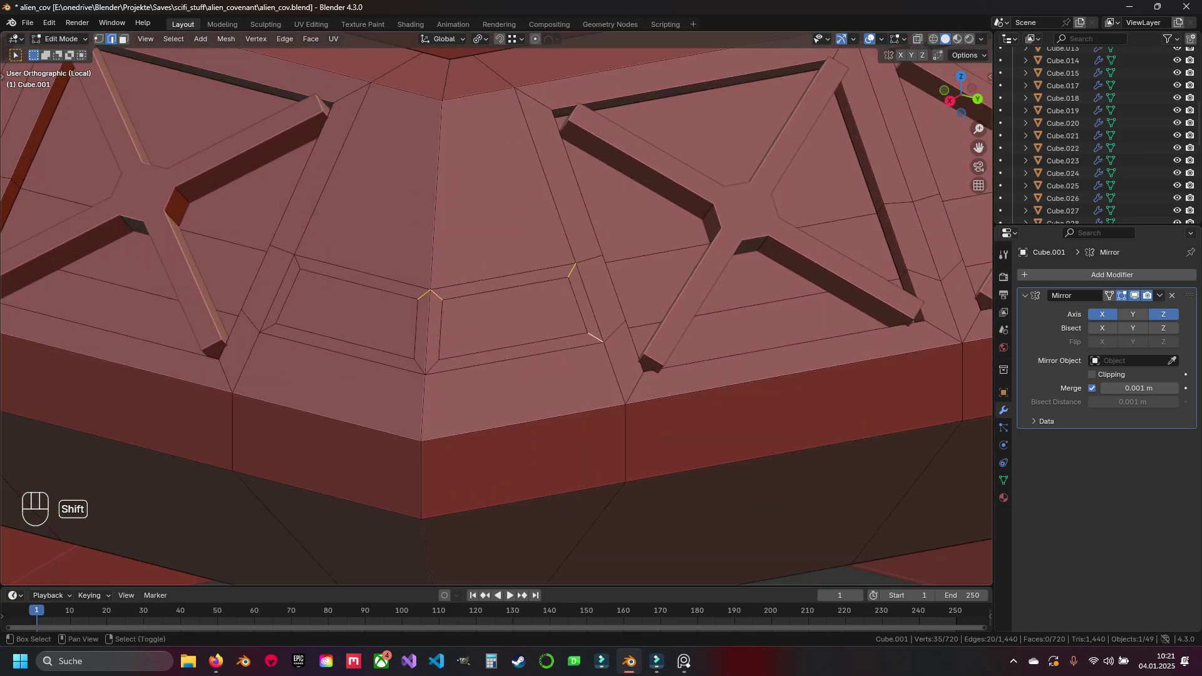
{"action": "middle_click_drag", "start_coordinate": [564, 294], "coordinate": [445, 295]}
{"action": "scroll", "coordinate": [496, 308], "scroll_direction": "up", "scroll_amount": 1}
{"action": "middle_click_drag", "start_coordinate": [532, 350], "coordinate": [488, 263], "text": "shift"}
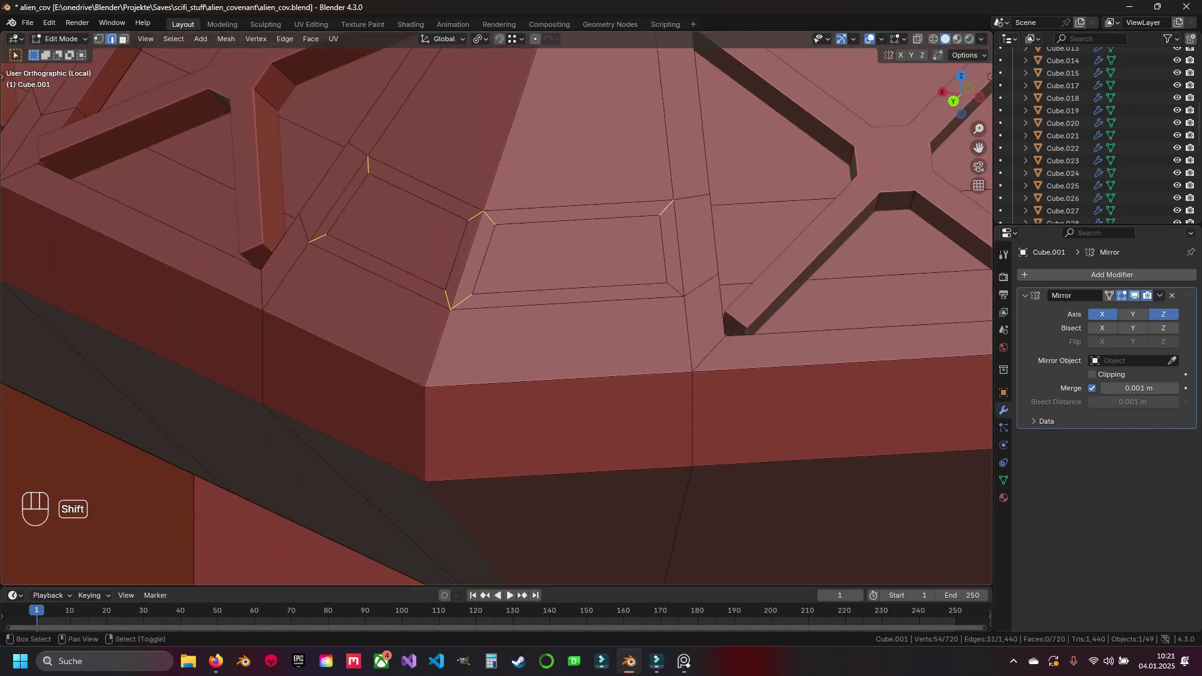
Select the diagonal inset edges at the remaining corners and bevel all of them with four segments and an offset of about 0.013 m
{"action": "right_click", "coordinate": [675, 289], "text": "shift"}
{"action": "middle_click_drag", "start_coordinate": [675, 290], "coordinate": [592, 289]}
{"action": "scroll", "coordinate": [592, 290], "scroll_direction": "up", "scroll_amount": 1}
{"action": "middle_click_drag", "start_coordinate": [592, 290], "coordinate": [439, 301], "text": "shift"}
{"action": "right_click", "coordinate": [492, 296], "text": "shift"}
{"action": "right_click", "coordinate": [715, 278], "text": "shift"}
{"action": "right_click", "coordinate": [733, 376], "text": "shift"}
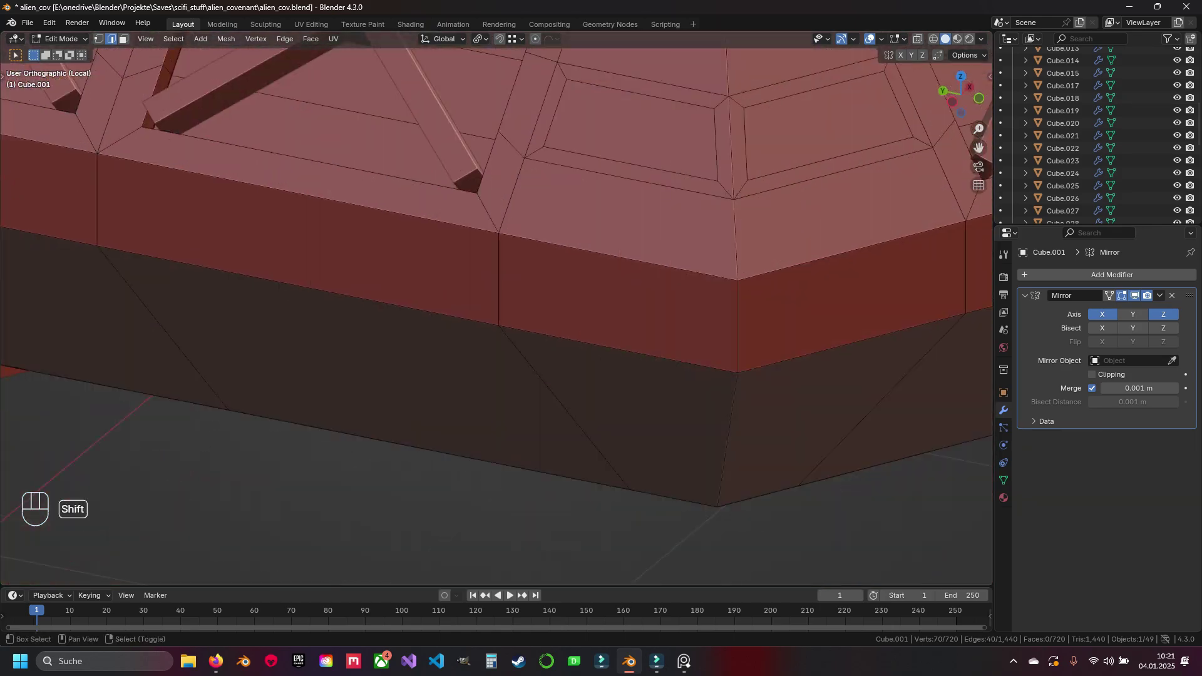
{"action": "right_click", "coordinate": [469, 164], "text": "shift"}
{"action": "right_click", "coordinate": [702, 209], "text": "shift"}
{"action": "right_click", "coordinate": [705, 336], "text": "shift"}
{"action": "right_click", "coordinate": [695, 193], "text": "shift"}
{"action": "key", "text": "ctrl+b"}
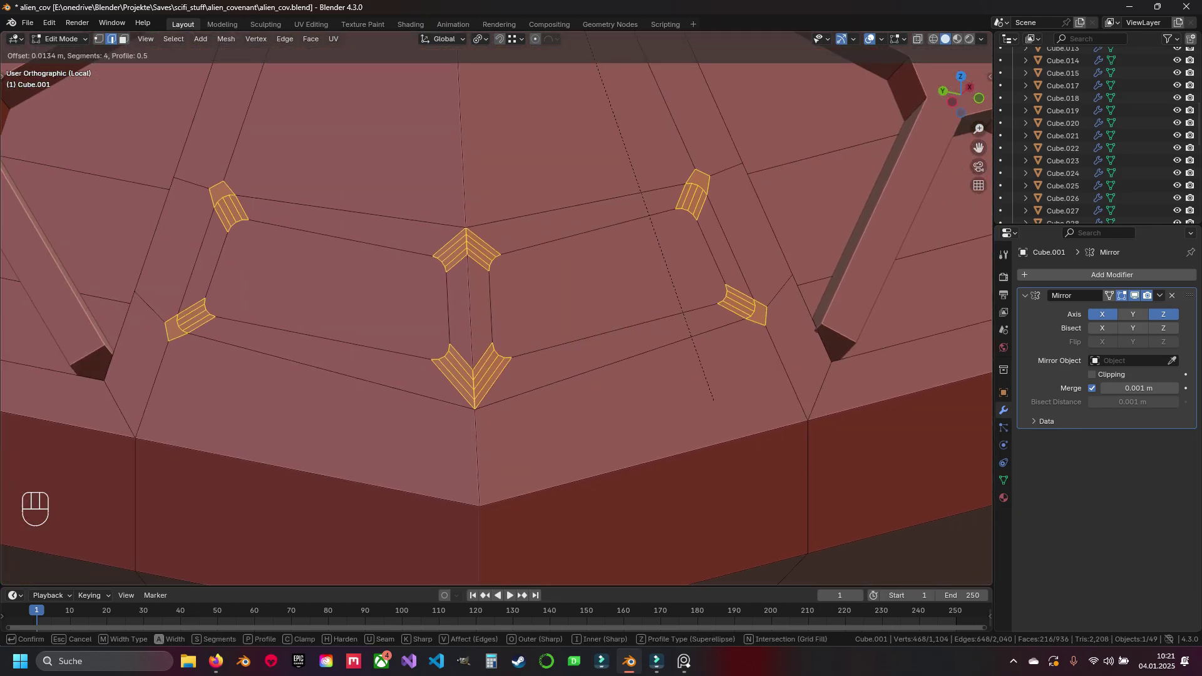
{"action": "left_click", "coordinate": [489, 300]}
Select the two rounded panel faces at every corner of the hexagonal ring
{"action": "key", "text": "3"}
{"action": "right_click", "coordinate": [332, 288]}
{"action": "right_click", "coordinate": [601, 276], "text": "shift"}
{"action": "scroll", "coordinate": [601, 275], "scroll_direction": "down", "scroll_amount": 7}
{"action": "middle_click_drag", "start_coordinate": [602, 276], "coordinate": [685, 269]}
{"action": "right_click", "coordinate": [491, 266], "text": "shift"}
{"action": "right_click", "coordinate": [569, 271], "text": "shift"}
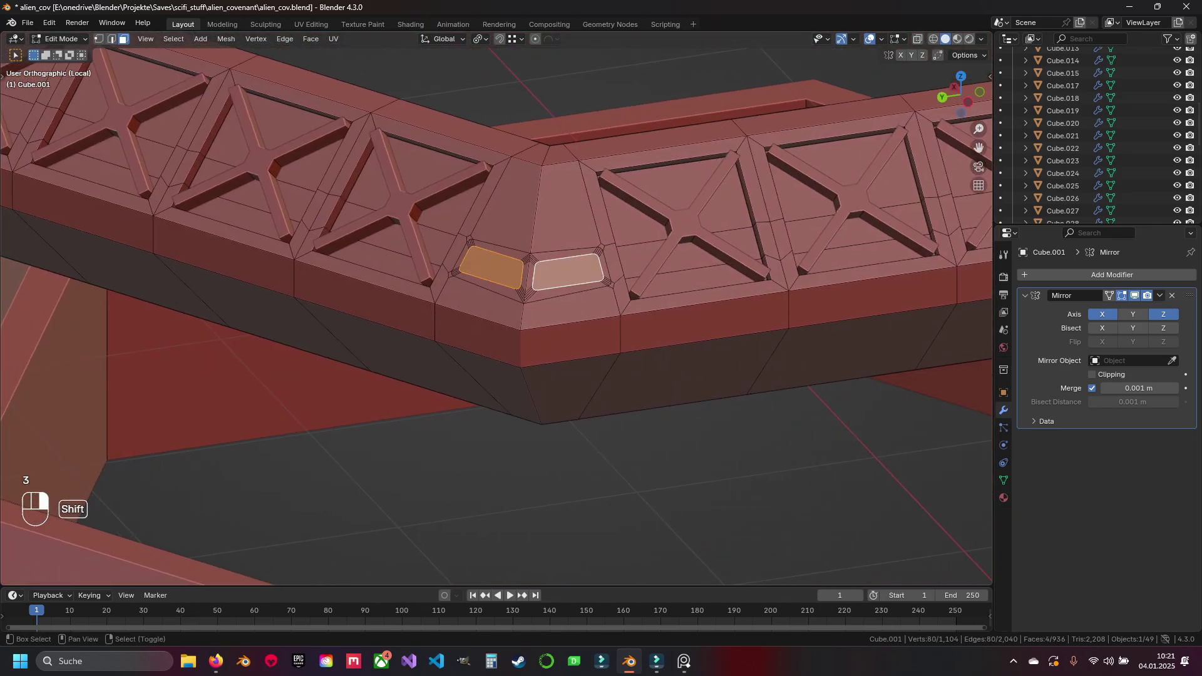
{"action": "middle_click_drag", "start_coordinate": [568, 271], "coordinate": [639, 279]}
{"action": "right_click", "coordinate": [523, 215], "text": "shift"}
{"action": "right_click", "coordinate": [453, 204], "text": "shift"}
{"action": "middle_click_drag", "start_coordinate": [453, 204], "coordinate": [557, 209]}
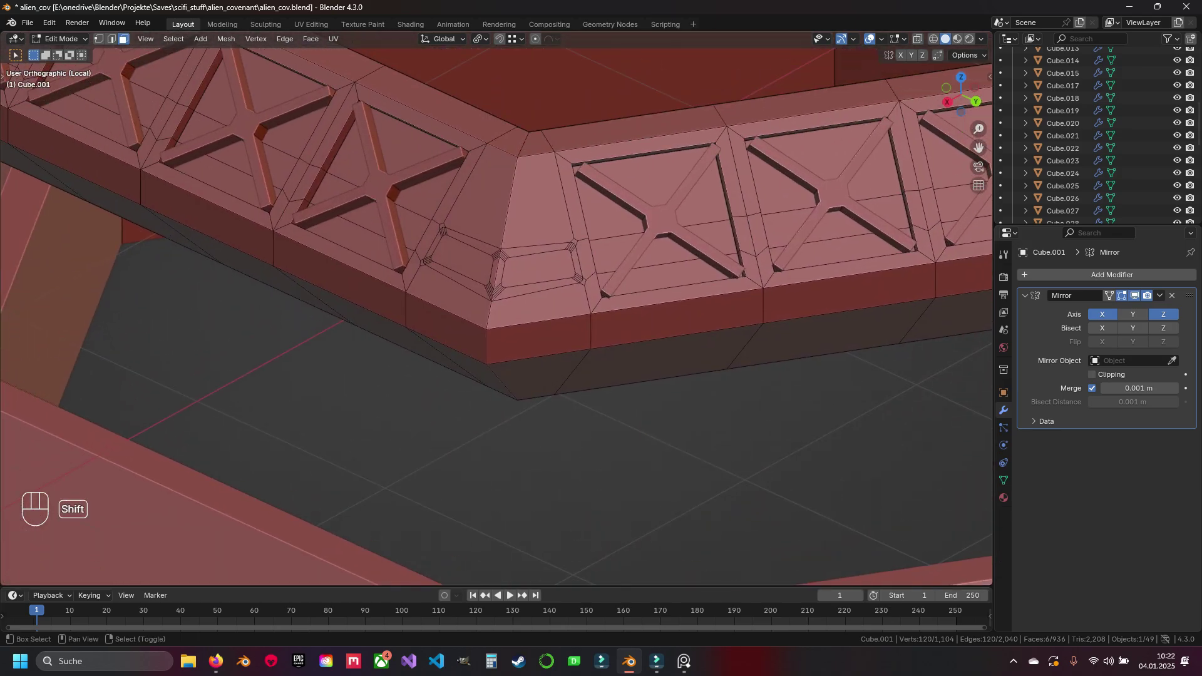
{"action": "right_click", "coordinate": [466, 257], "text": "shift"}
{"action": "middle_click_drag", "start_coordinate": [467, 257], "coordinate": [544, 266]}
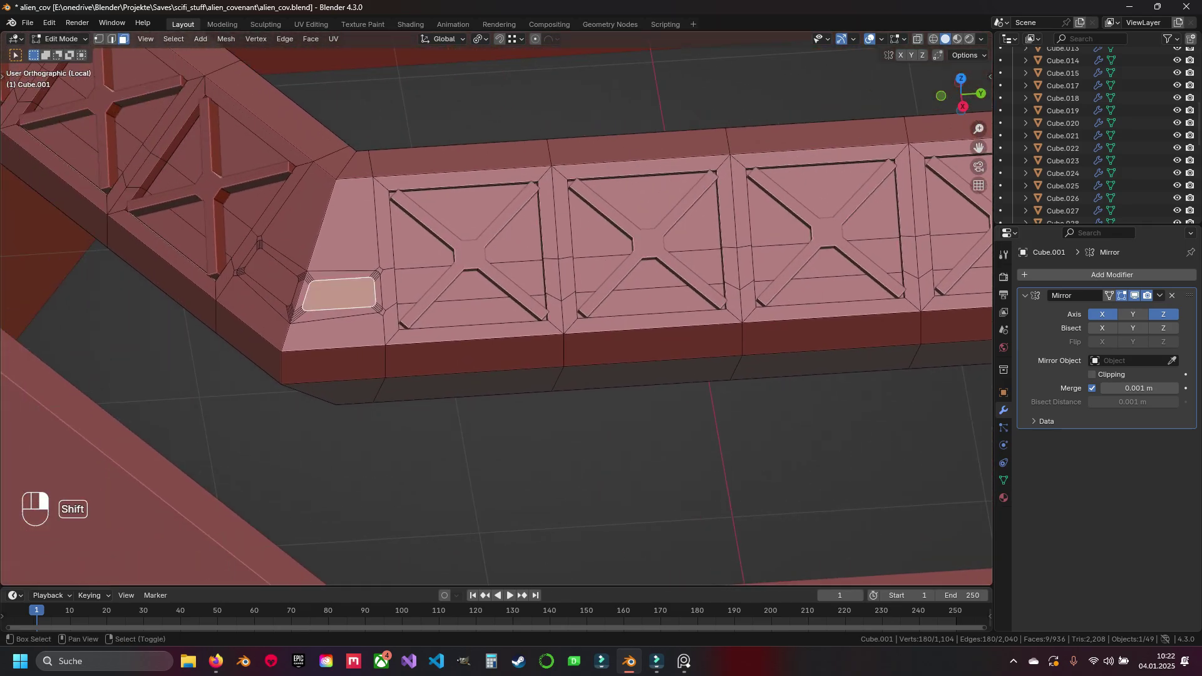
{"action": "middle_click_drag", "start_coordinate": [271, 278], "coordinate": [504, 287]}
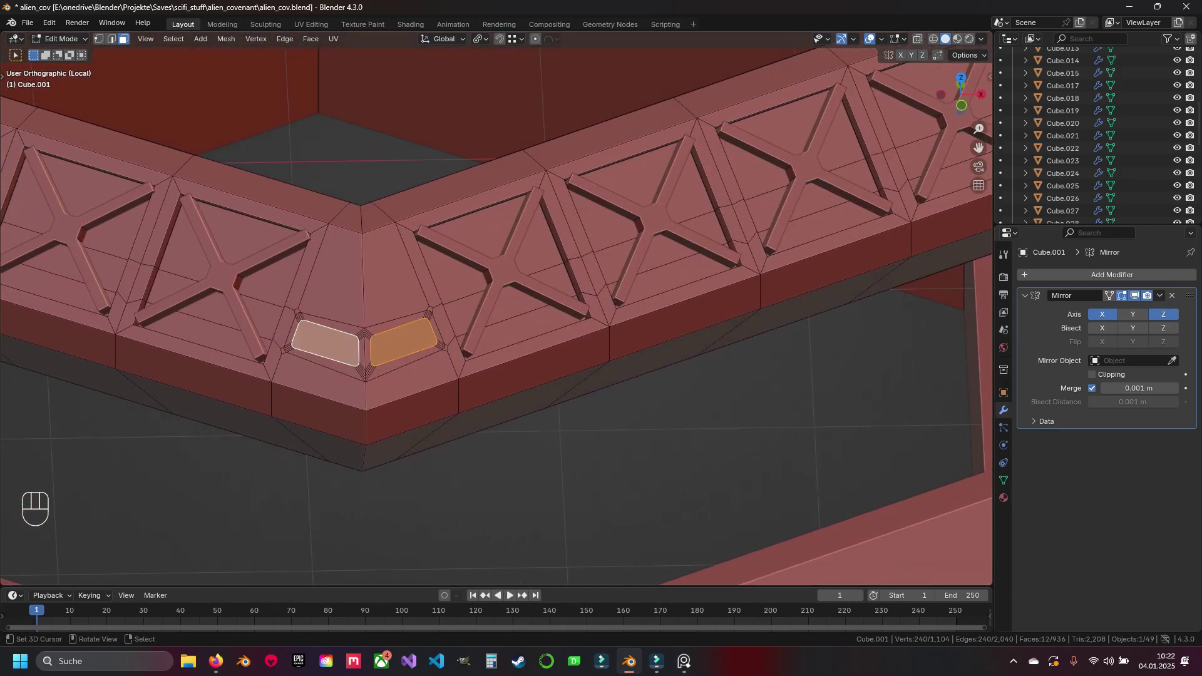
{"action": "middle_click_drag", "start_coordinate": [329, 344], "coordinate": [319, 425]}
Extrude the selected rounded panel faces inward to recess them into the ring's sloped faces
{"action": "middle_click_drag", "start_coordinate": [319, 426], "coordinate": [704, 441]}
{"action": "scroll", "coordinate": [438, 473], "scroll_direction": "up", "scroll_amount": 2}
{"action": "key", "text": "e"}
{"action": "left_click", "coordinate": [501, 451]}
{"action": "scroll", "coordinate": [501, 451], "scroll_direction": "down", "scroll_amount": 5}
Deselect everything, return to Object Mode and save the file
{"action": "key", "text": "a"}
{"action": "key", "text": "Tab"}
{"action": "key", "text": "a"}
{"action": "key", "text": "ctrl+s"}
{"action": "scroll", "coordinate": [496, 309], "scroll_direction": "up", "scroll_amount": 4}
In top view, add a cylinder with 64 vertices, 1 m radius and 2 m depth as a separate object at the ring's centre
{"action": "key", "text": "Tab"}
{"action": "scroll", "coordinate": [496, 308], "scroll_direction": "down", "scroll_amount": 6}
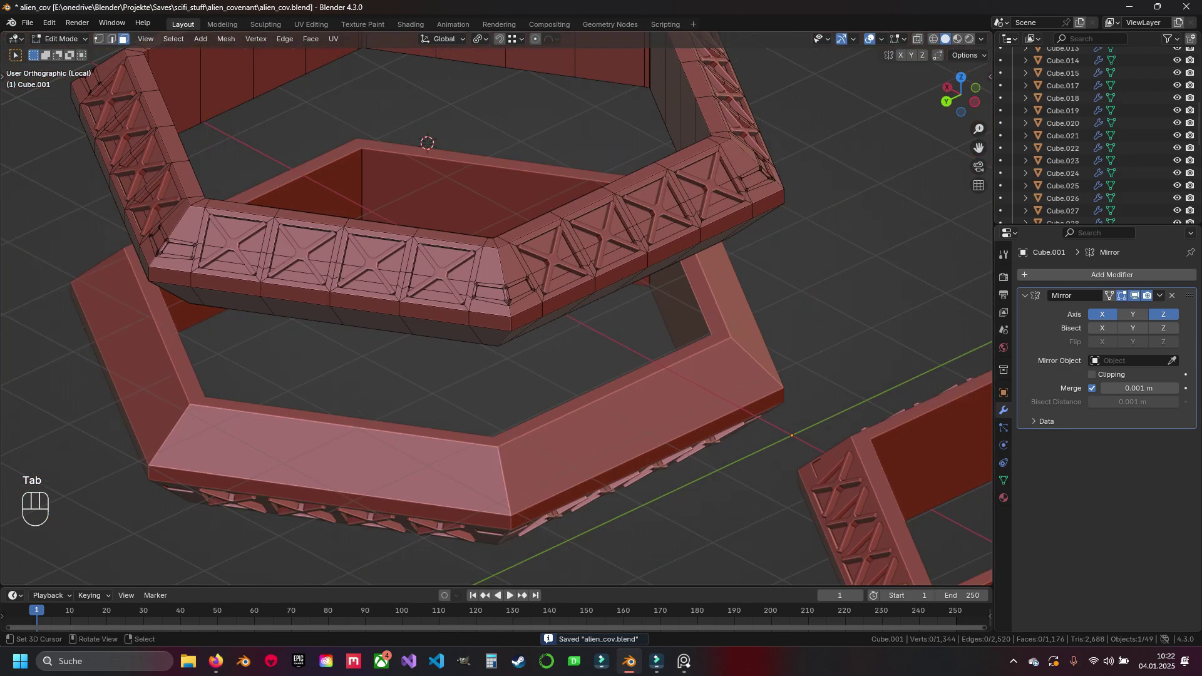
{"action": "middle_click_drag", "start_coordinate": [496, 309], "coordinate": [496, 291]}
{"action": "key", "text": "KP_7"}
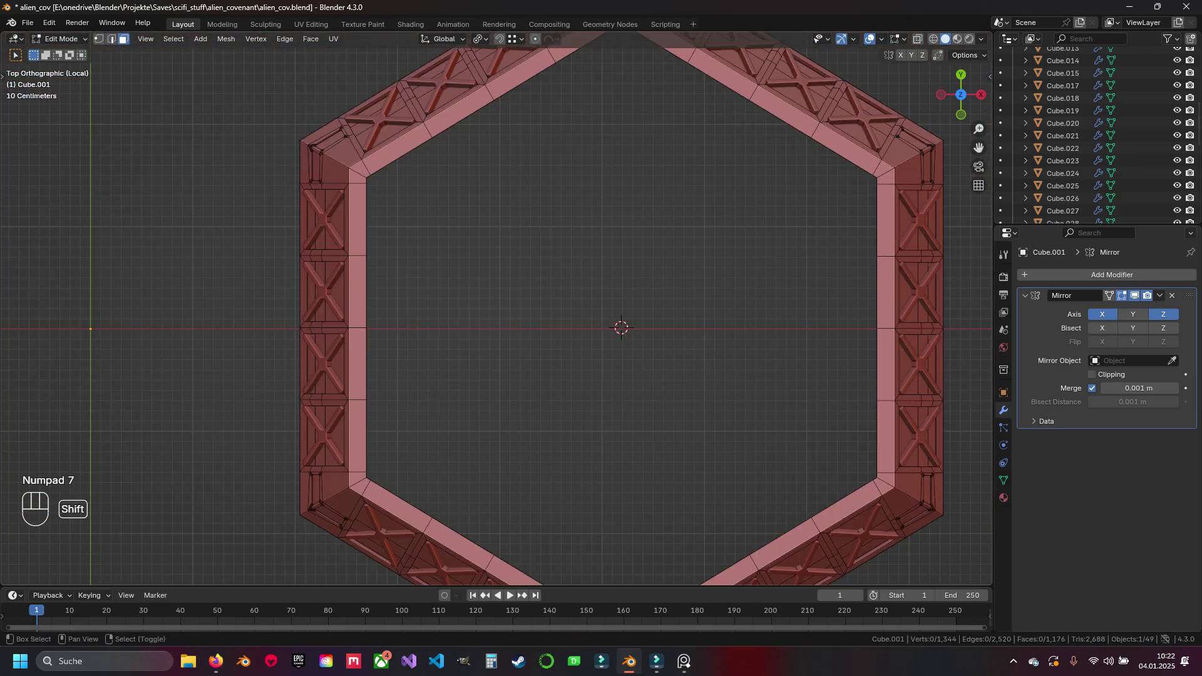
{"action": "key", "text": "shift+s"}
{"action": "key", "text": "shift+a"}
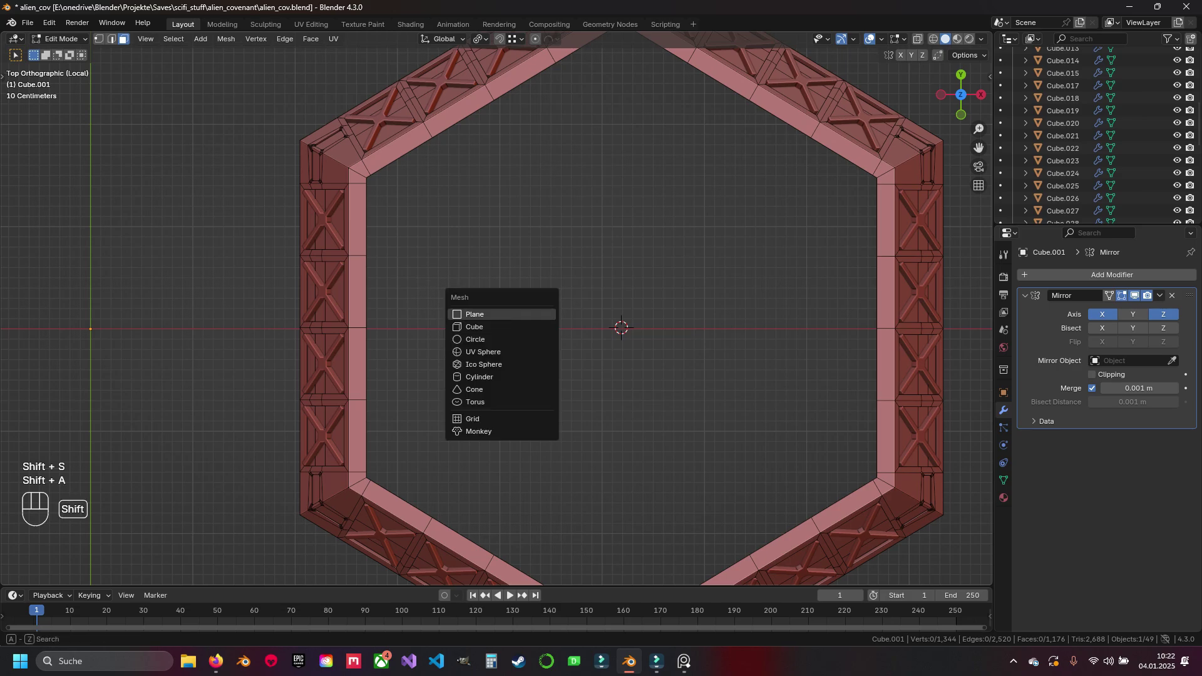
{"action": "key", "text": "Tab"}
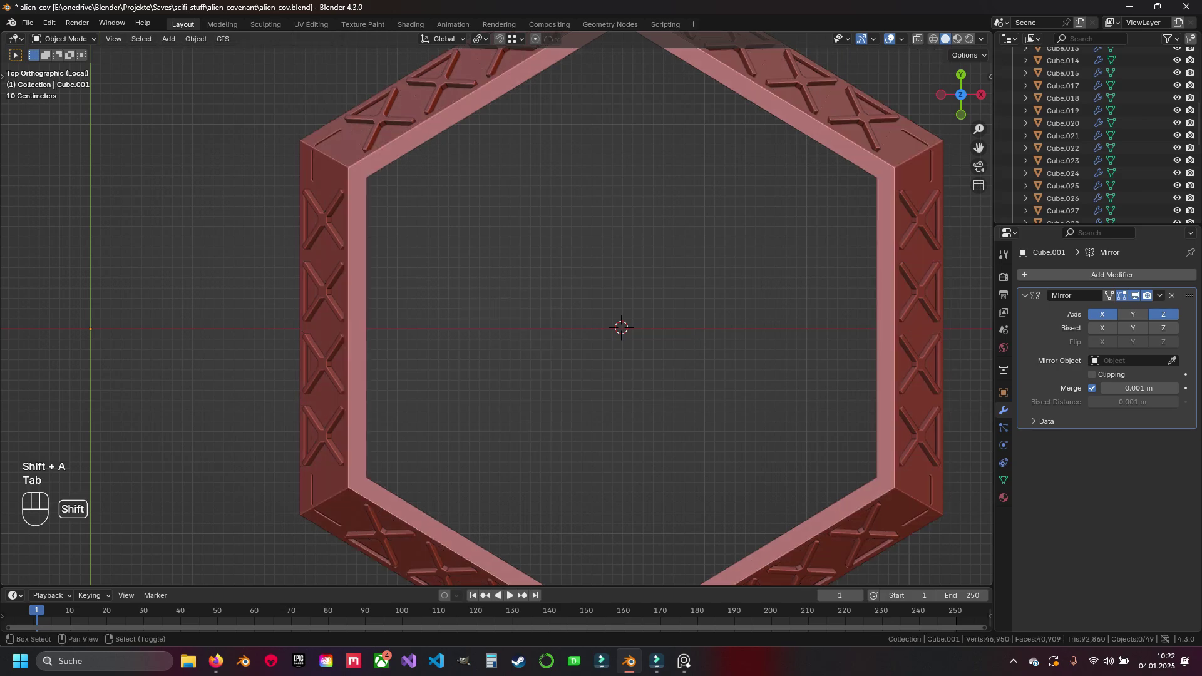
{"action": "key", "text": "shift+a"}
{"action": "left_click", "coordinate": [625, 334]}
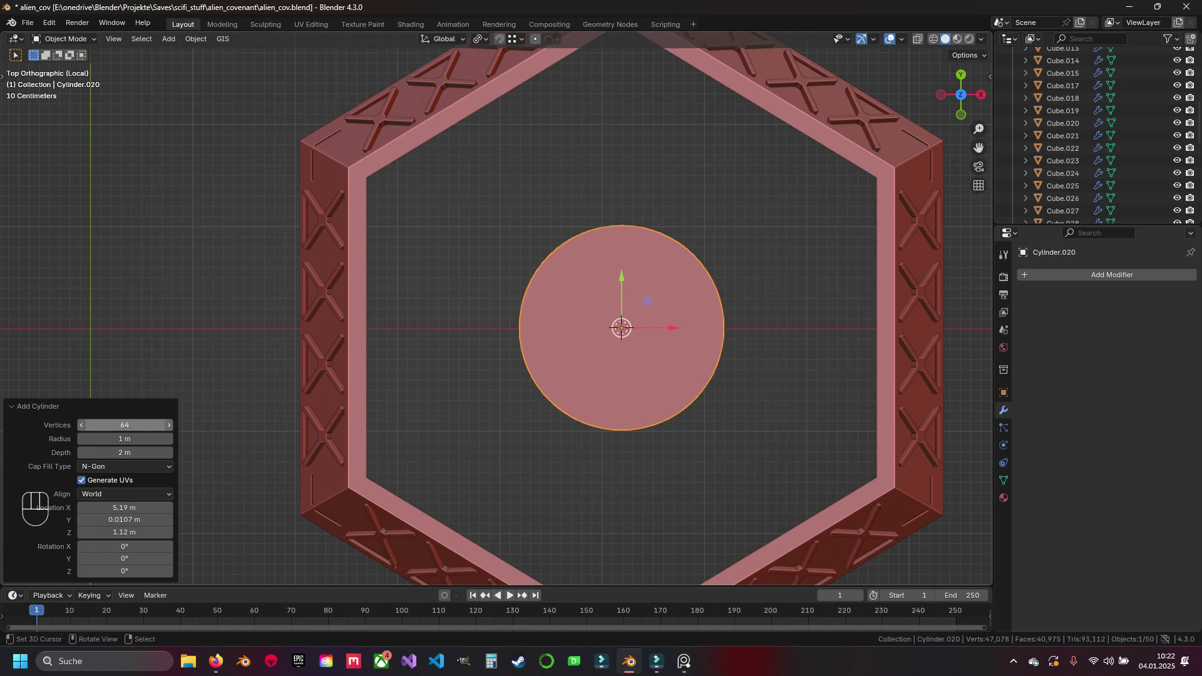
Scale the cylinder's mesh to about 0.219 and move it about -3.108 m in X and 1.774 m in Y onto the ring's corner
{"action": "key", "text": "Tab"}
{"action": "key", "text": "s"}
{"action": "left_click", "coordinate": [648, 362]}
{"action": "key", "text": "g"}
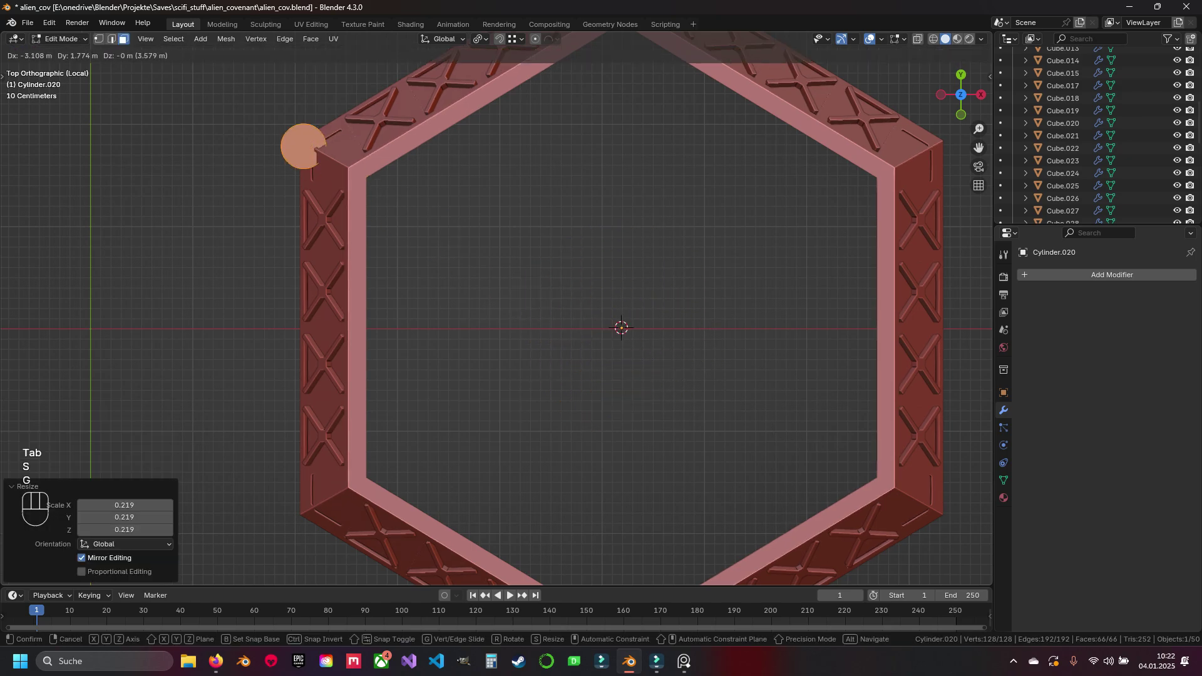
{"action": "left_click", "coordinate": [330, 180]}
{"action": "middle_click_drag", "start_coordinate": [330, 180], "coordinate": [540, 377], "text": "shift"}
{"action": "scroll", "coordinate": [480, 333], "scroll_direction": "up", "scroll_amount": 6}
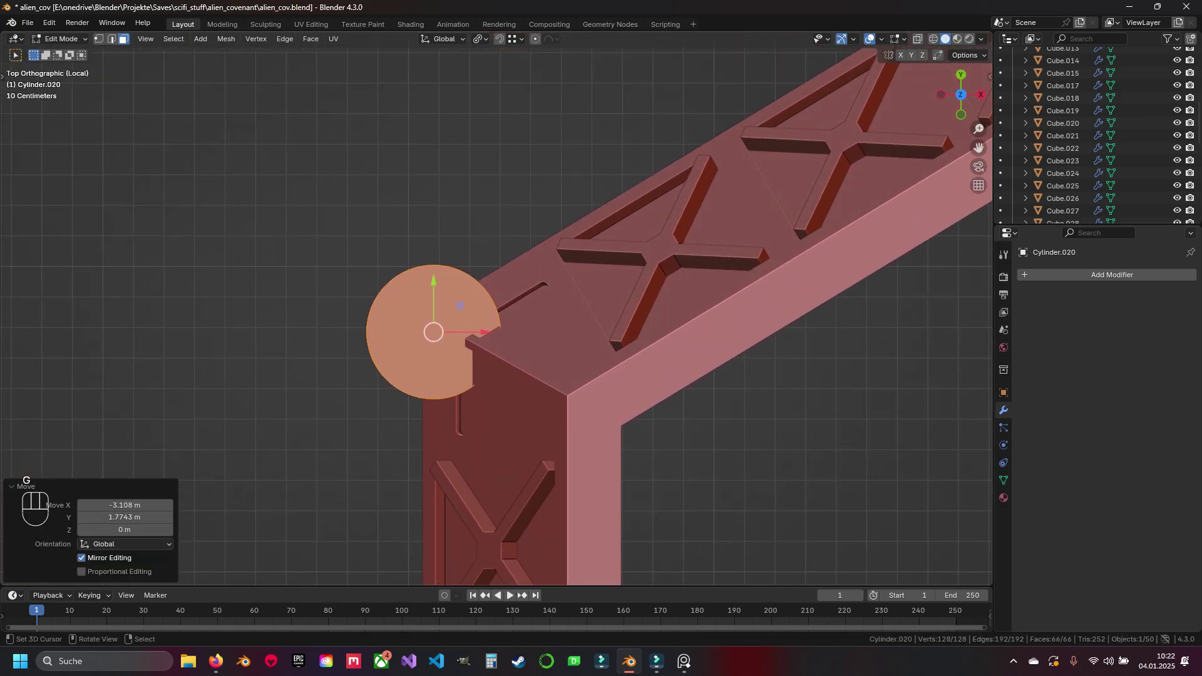
Scale the cylinder down to less than half and move it about -0.068 m in X and 0.311 m in Y, just outside the corner
{"action": "key", "text": "s"}
{"action": "left_click", "coordinate": [450, 398]}
{"action": "key", "text": "g"}
{"action": "left_click", "coordinate": [429, 303]}
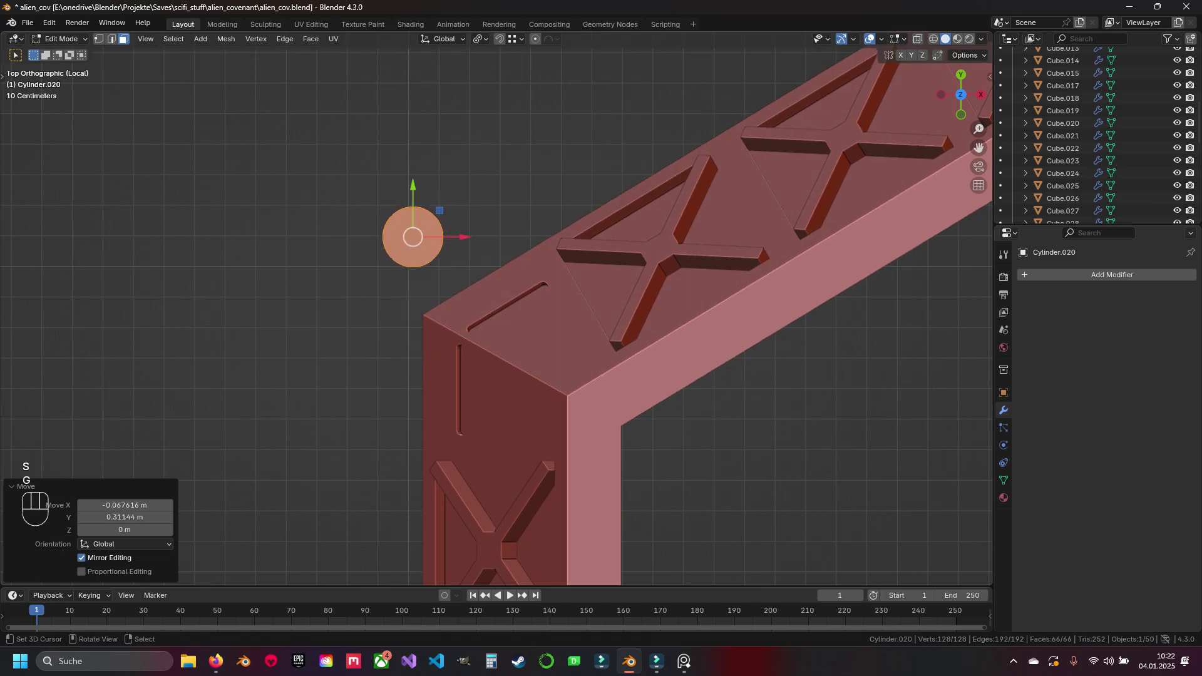
Switch to a wireframe front view and scale the cylinder down by a factor of about 0.447
{"action": "key", "text": "KP_1"}
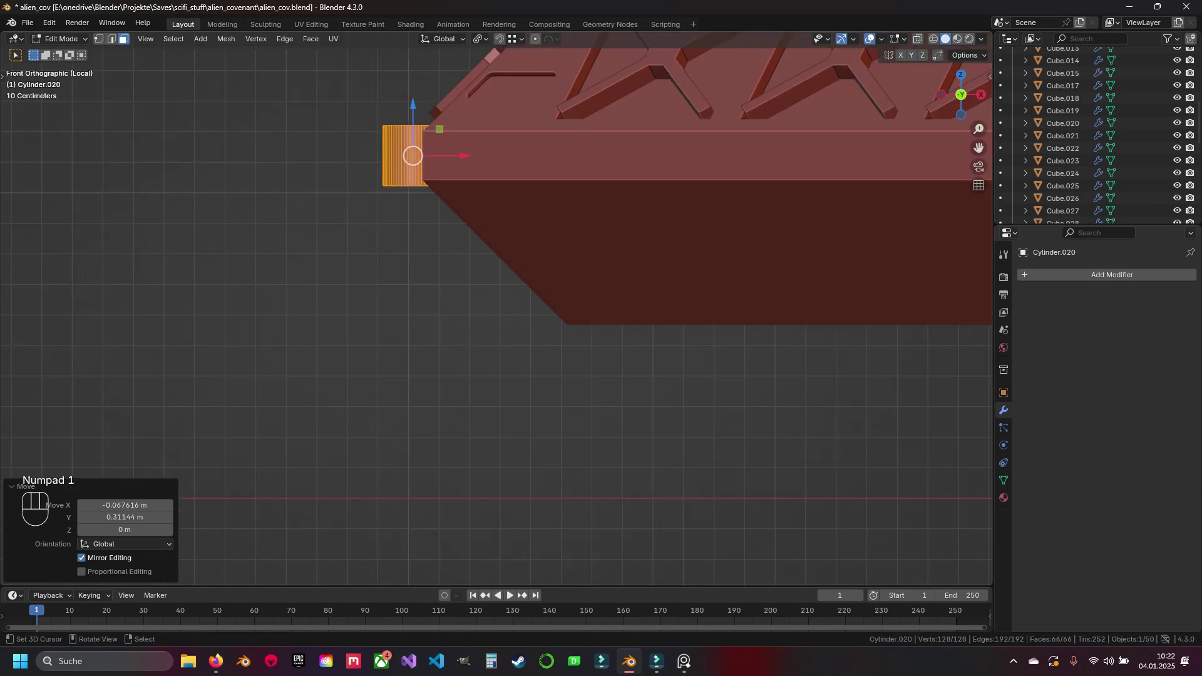
{"action": "key", "text": "z"}
{"action": "middle_click_drag", "start_coordinate": [663, 338], "coordinate": [741, 552], "text": "shift"}
{"action": "scroll", "coordinate": [741, 552], "scroll_direction": "up", "scroll_amount": 4}
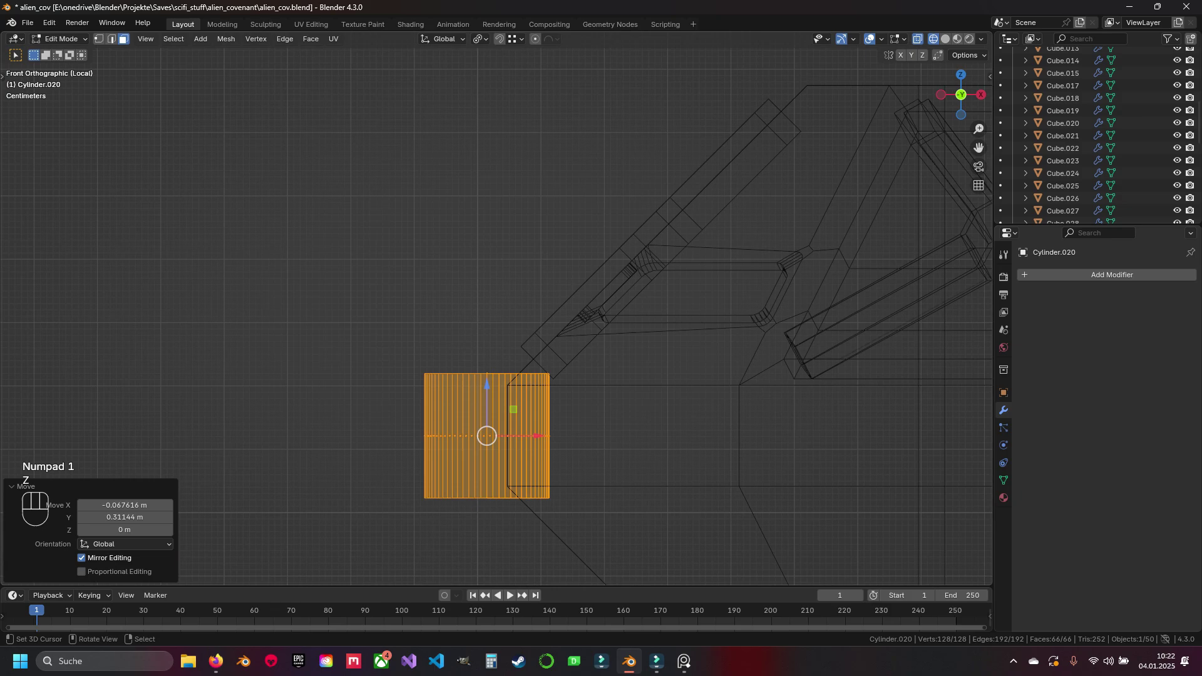
{"action": "key", "text": "s"}
{"action": "left_click", "coordinate": [603, 487]}
Move the cylinder about 0.06 m in X and 0.27 m up in Z, beside the recessed corner panels on the sloped face
{"action": "middle_click_drag", "start_coordinate": [602, 486], "coordinate": [542, 520], "text": "shift"}
{"action": "key", "text": "g"}
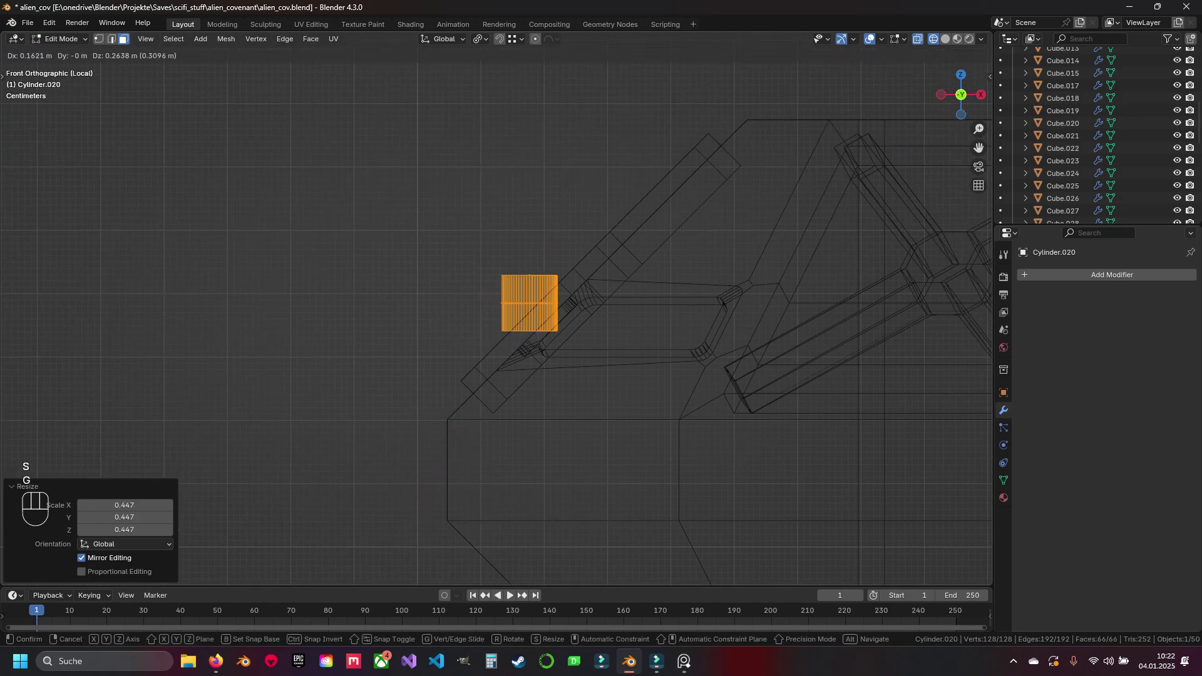
{"action": "left_click", "coordinate": [646, 355]}
{"action": "scroll", "coordinate": [646, 355], "scroll_direction": "up", "scroll_amount": 7}
{"action": "middle_click_drag", "start_coordinate": [646, 355], "coordinate": [484, 318], "text": "shift"}
{"action": "key", "text": "g"}
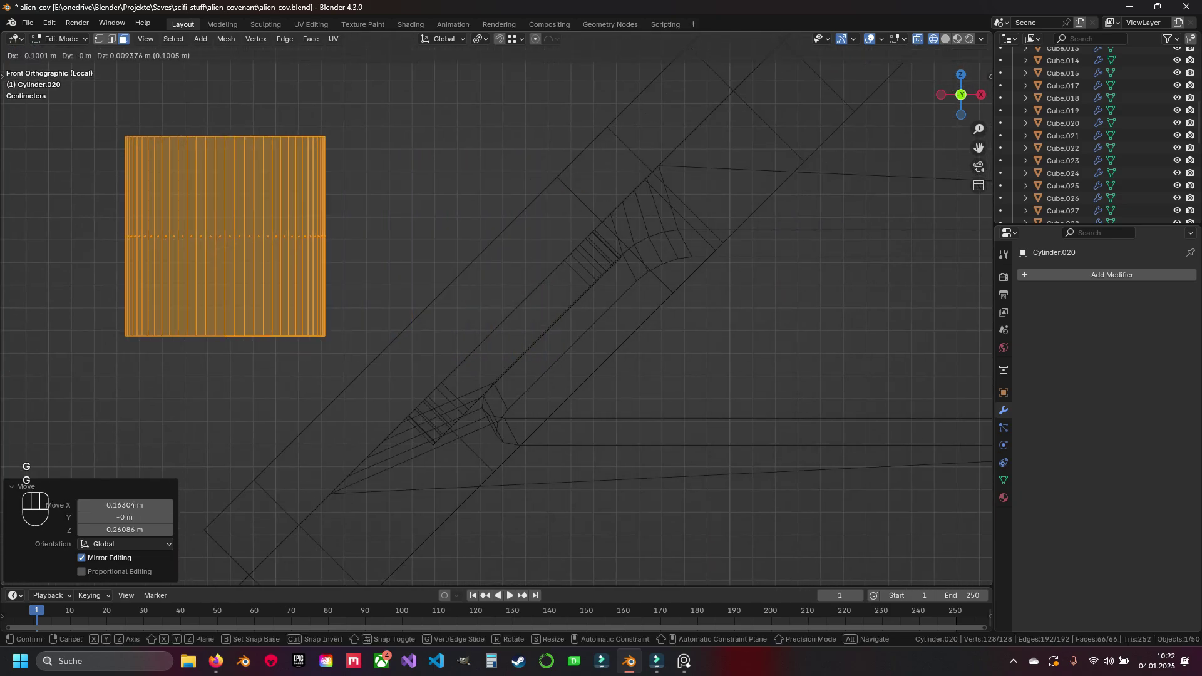
{"action": "left_click", "coordinate": [256, 297]}
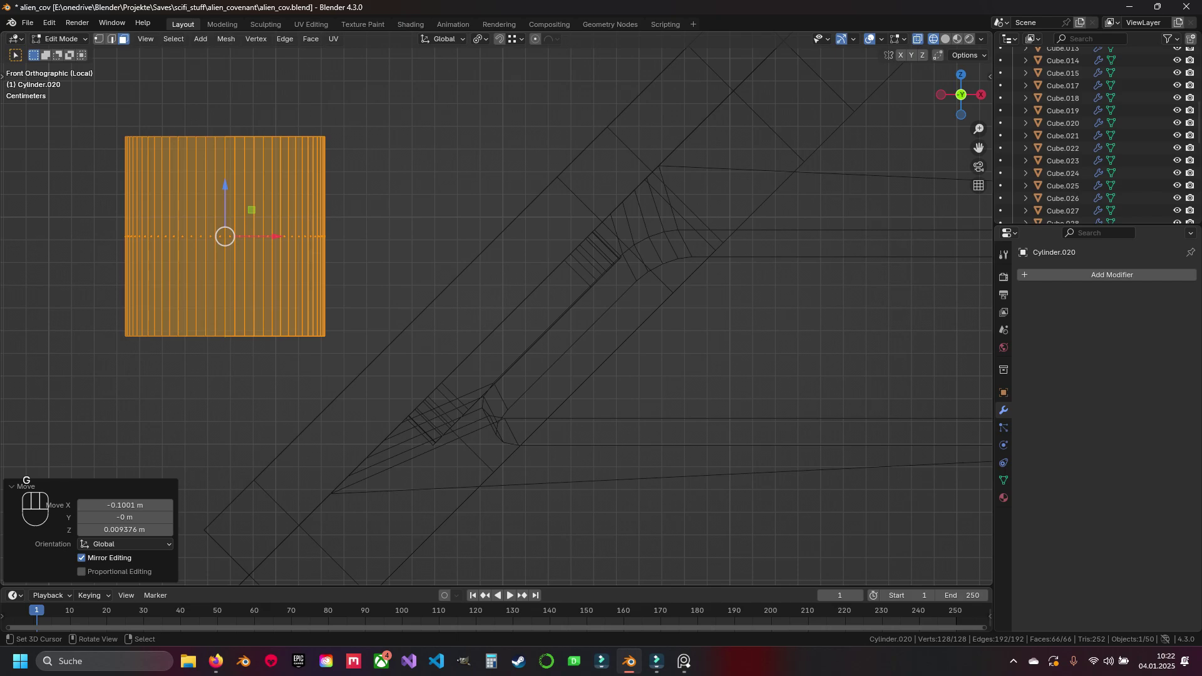
Scale the cylinder down to about half its size and rotate it -44.7° in the front view to match the slope
{"action": "middle_click_drag", "start_coordinate": [594, 501], "coordinate": [534, 494], "text": "shift"}
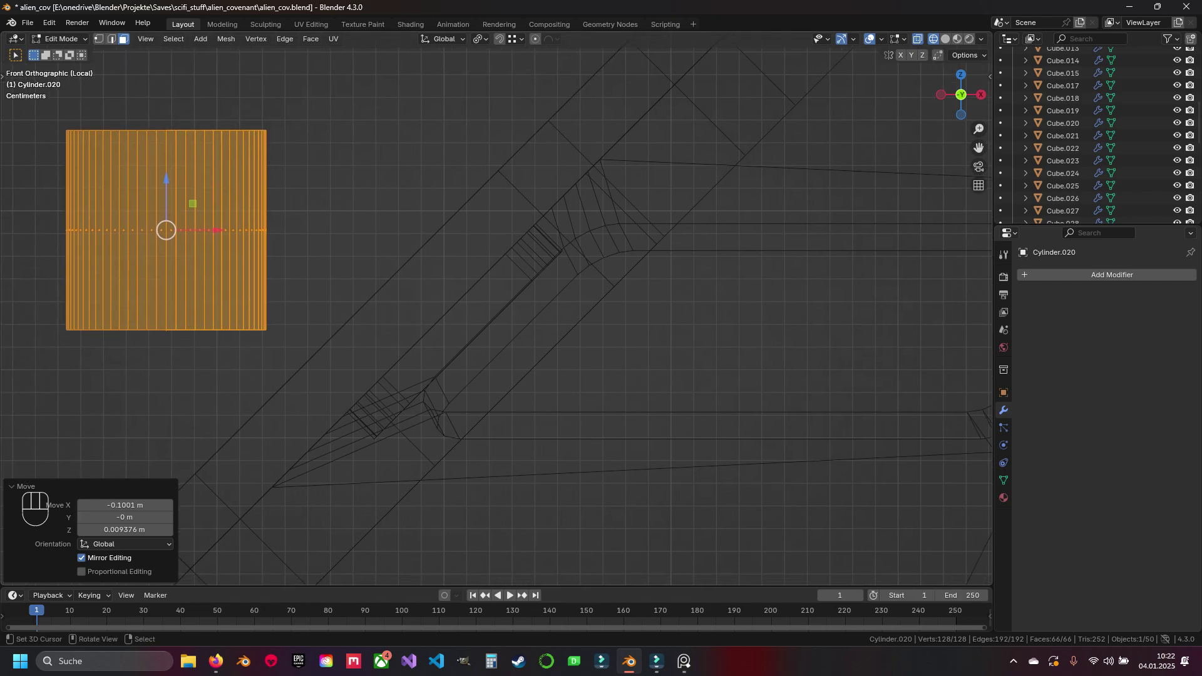
{"action": "key", "text": "s"}
{"action": "left_click", "coordinate": [355, 366]}
{"action": "key", "text": "r"}
{"action": "left_click", "coordinate": [376, 195]}
Move the tilted cylinder onto the sloped face, then set the pivot to the active vertex and align that corner with the face line
{"action": "key", "text": "g"}
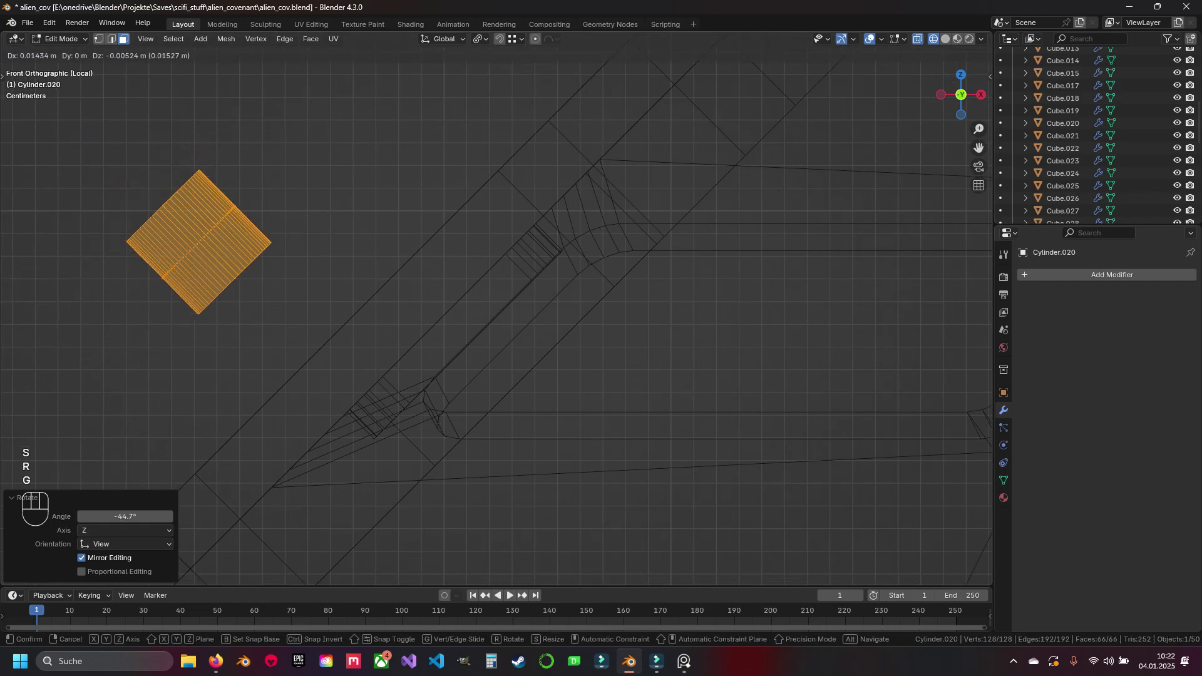
{"action": "left_click", "coordinate": [644, 262]}
{"action": "key", "text": "1"}
{"action": "scroll", "coordinate": [645, 263], "scroll_direction": "up", "scroll_amount": 5}
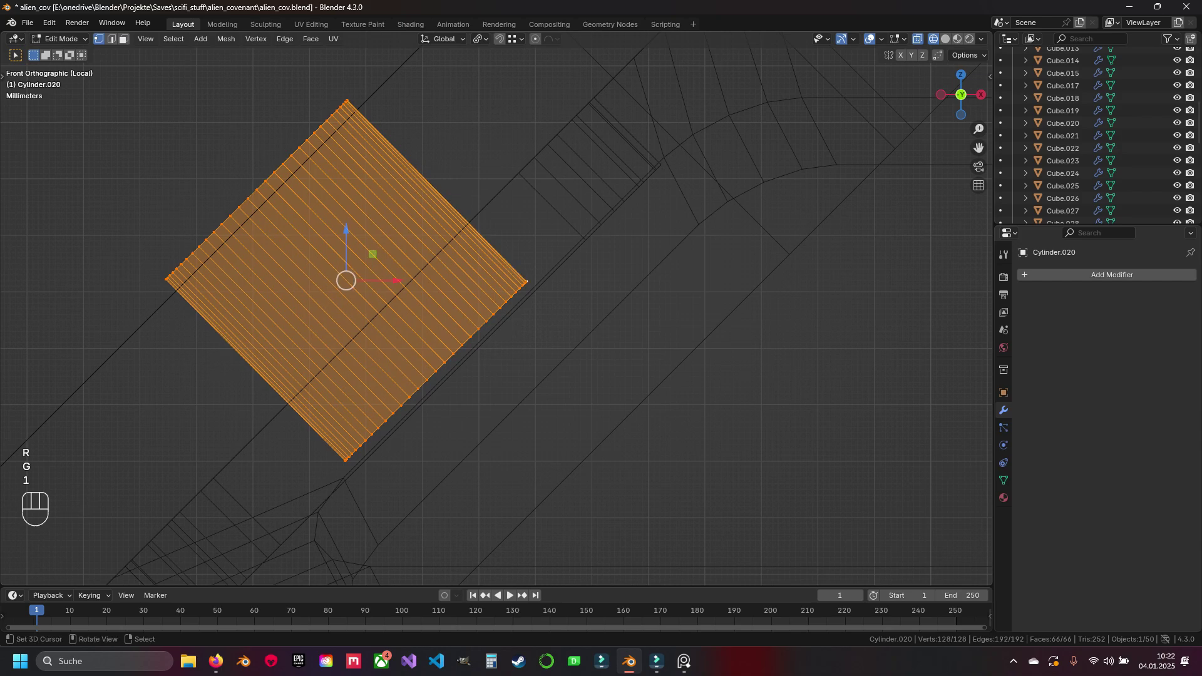
{"action": "middle_click_drag", "start_coordinate": [645, 263], "coordinate": [651, 242], "text": "shift"}
{"action": "left_click", "coordinate": [481, 39]}
{"action": "left_click", "coordinate": [519, 123]}
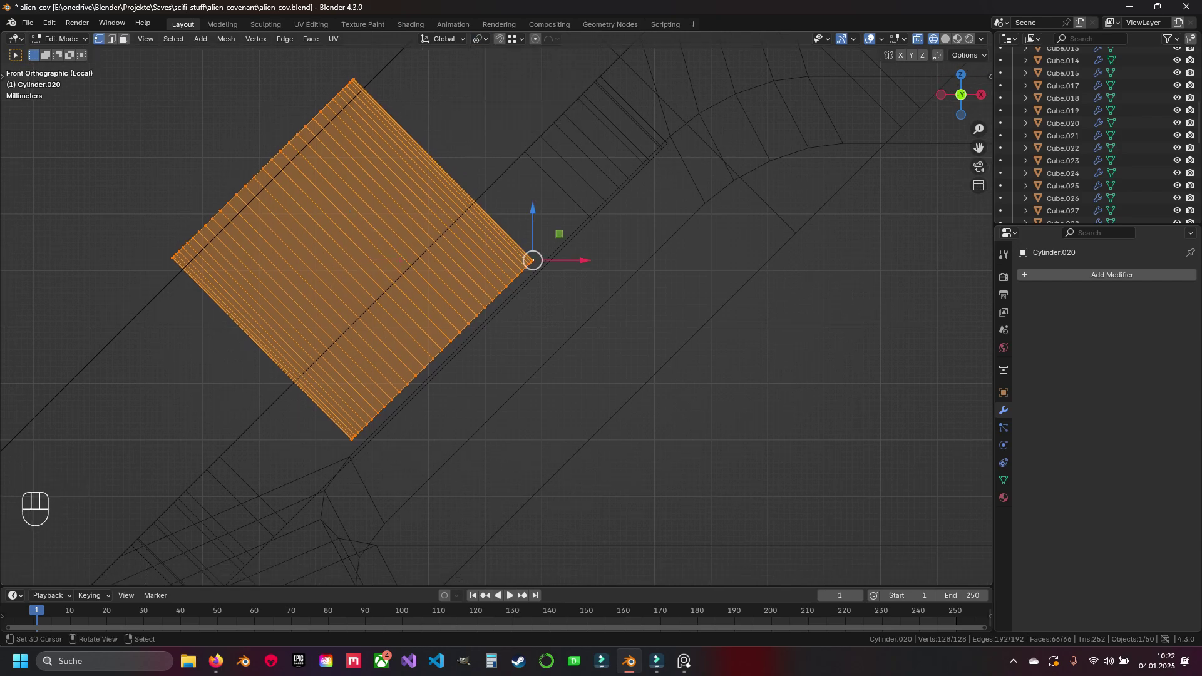
{"action": "key", "text": "g"}
{"action": "left_click", "coordinate": [541, 265]}
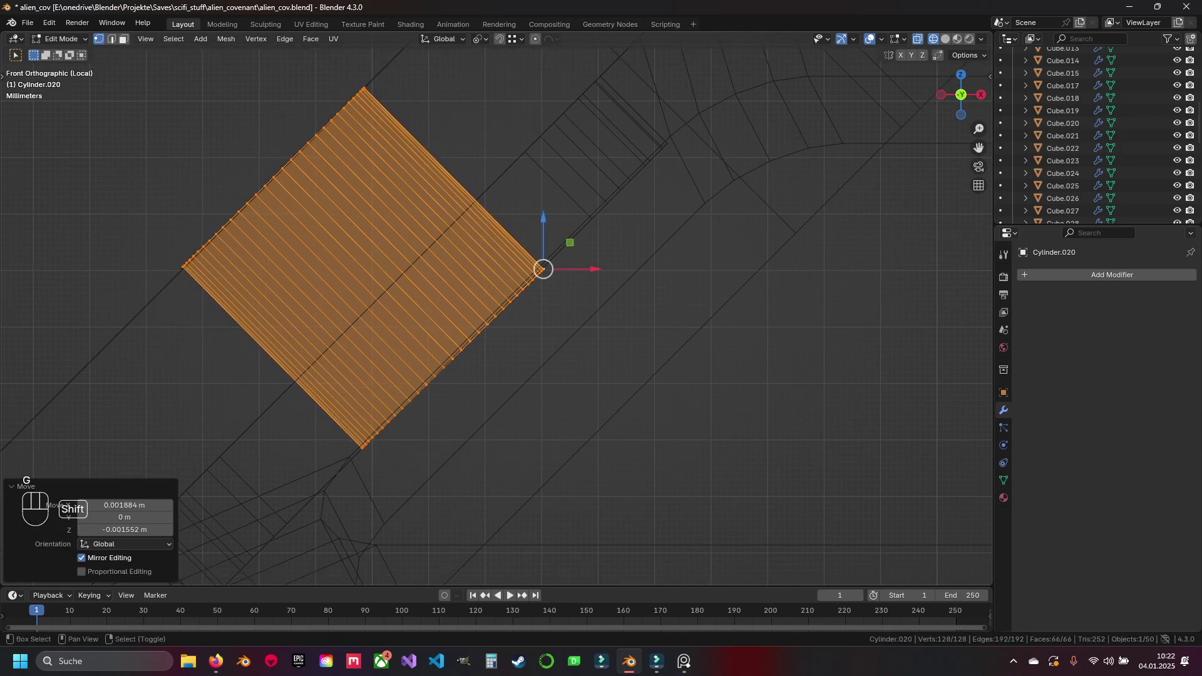
{"action": "scroll", "coordinate": [541, 265], "scroll_direction": "up", "scroll_amount": 4}
{"action": "key", "text": "g"}
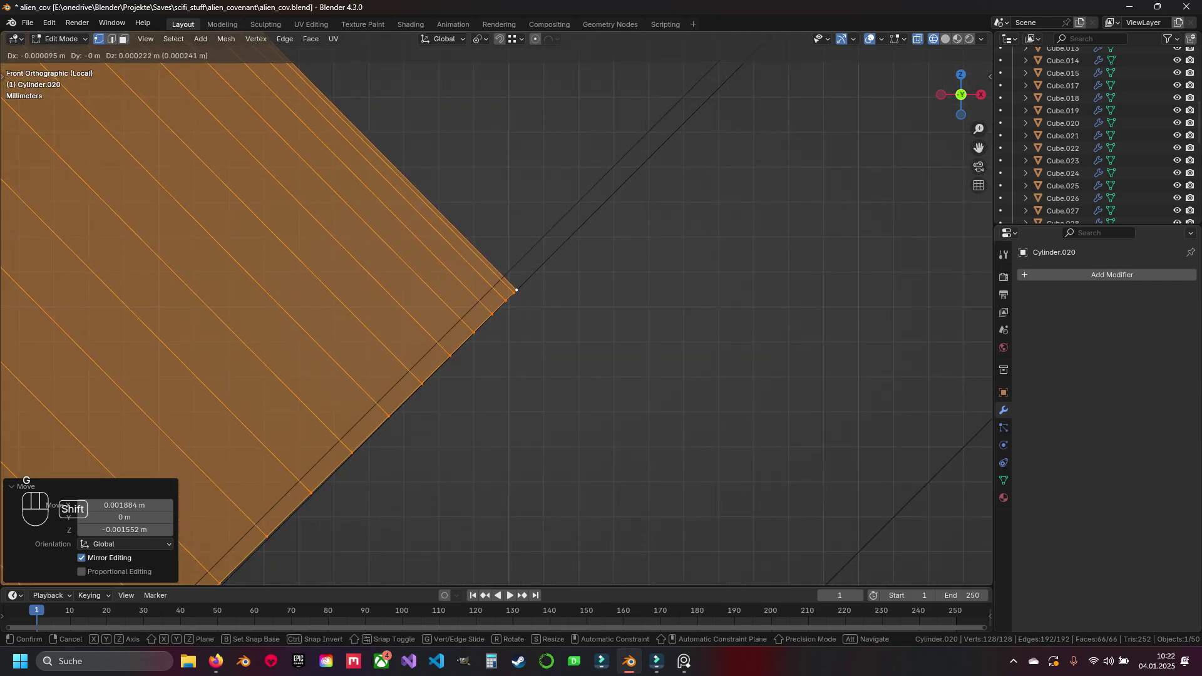
{"action": "left_click", "coordinate": [515, 290]}
Rotate the cylinder -0.356° about its active vertex to parallel the slope, and set the pivot back to the selection's centre
{"action": "scroll", "coordinate": [496, 309], "scroll_direction": "down", "scroll_amount": 5}
{"action": "middle_click_drag", "start_coordinate": [486, 316], "coordinate": [747, 26], "text": "shift"}
{"action": "middle_click_drag", "start_coordinate": [361, 485], "coordinate": [419, 481], "text": "shift"}
{"action": "scroll", "coordinate": [418, 480], "scroll_direction": "up", "scroll_amount": 6}
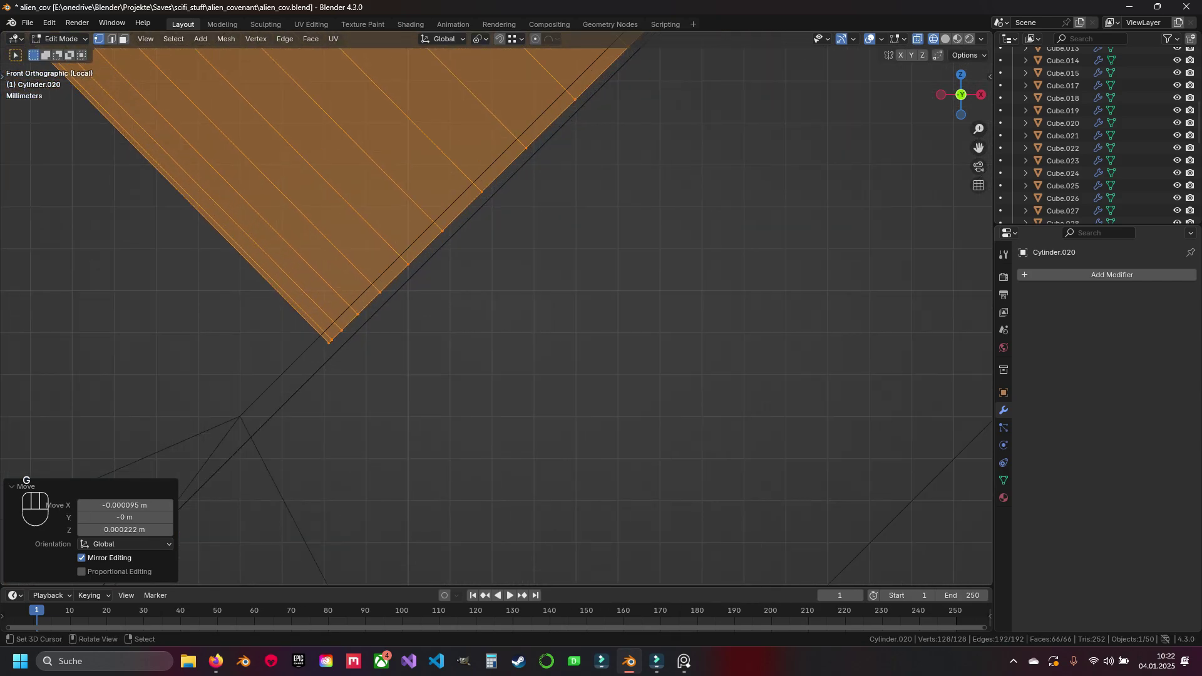
{"action": "key", "text": "r"}
{"action": "left_click", "coordinate": [520, 307]}
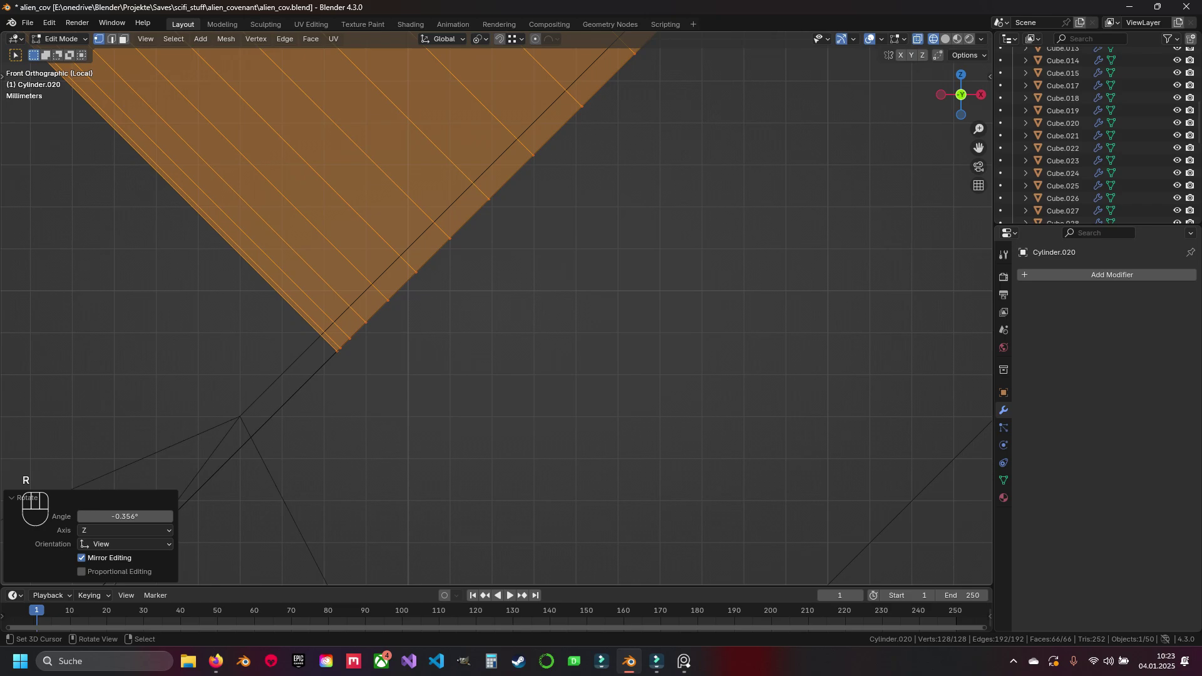
{"action": "left_click", "coordinate": [480, 39]}
{"action": "left_click", "coordinate": [525, 97]}
{"action": "scroll", "coordinate": [496, 309], "scroll_direction": "down", "scroll_amount": 11}
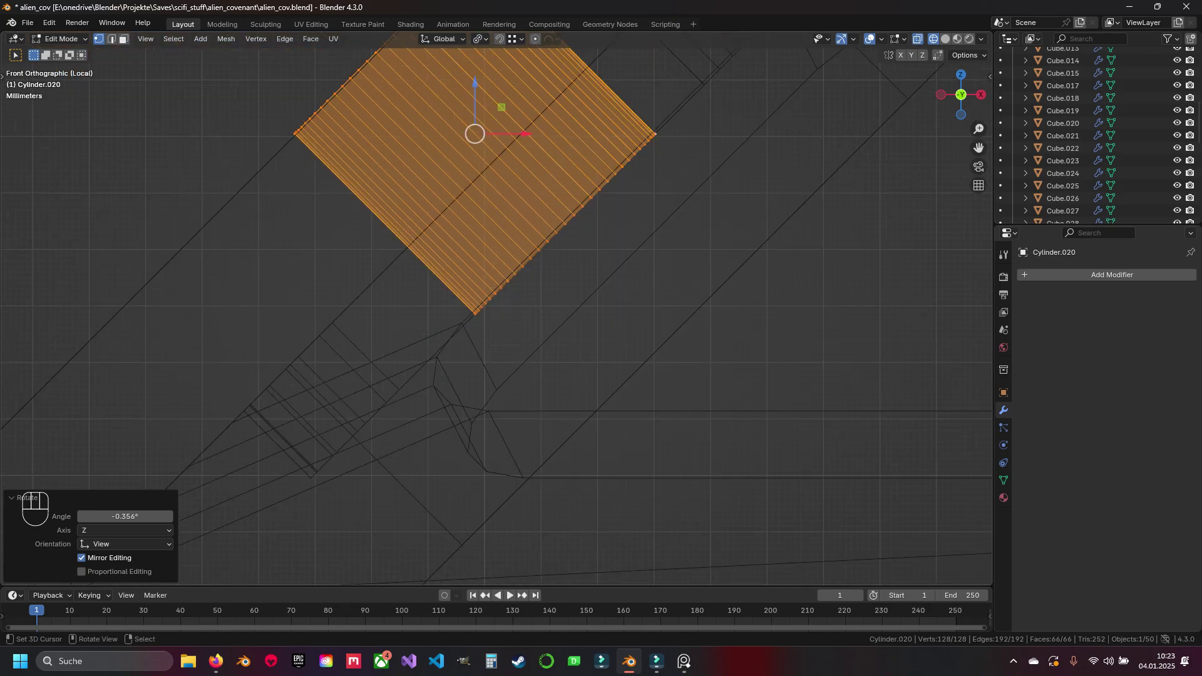
Move the cylinder about 0.0153 m in X and -0.0144 m in Z into the slope, and return to solid shading
{"action": "middle_click_drag", "start_coordinate": [496, 309], "coordinate": [469, 395], "text": "shift"}
{"action": "key", "text": "g"}
{"action": "left_click", "coordinate": [534, 306]}
{"action": "key", "text": "z"}
{"action": "scroll", "coordinate": [534, 307], "scroll_direction": "down", "scroll_amount": 8}
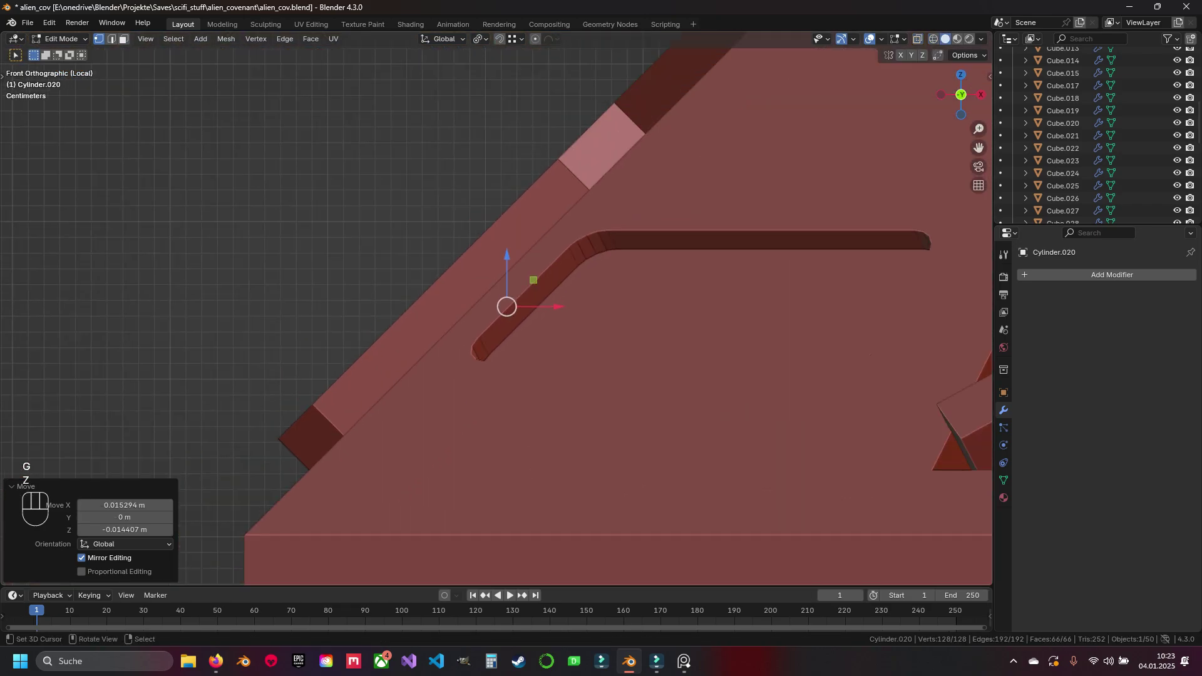
From the top view, move the cylinder about -0.43 m in Y beside the corner groove, then nudge it -0.0067 m in X and 0.011 m in Y
{"action": "mouse_move", "coordinate": [534, 307]}
{"action": "middle_mouse_down"}
{"action": "mouse_move", "coordinate": [604, 345]}
{"action": "mouse_move", "coordinate": [693, 349]}
{"action": "middle_mouse_up"}
{"action": "middle_click_drag", "start_coordinate": [544, 302], "coordinate": [527, 350]}
{"action": "key", "text": "KP_7"}
{"action": "scroll", "coordinate": [495, 308], "scroll_direction": "up", "scroll_amount": 1}
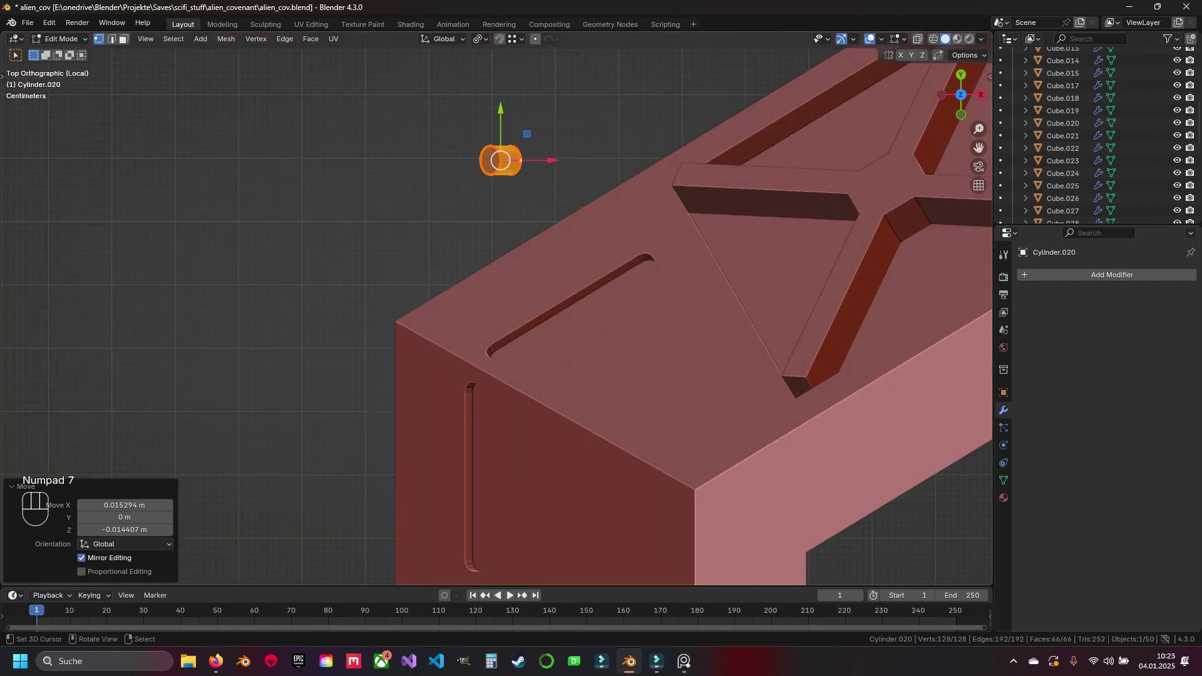
{"action": "key", "text": "g"}
{"action": "left_click", "coordinate": [499, 432]}
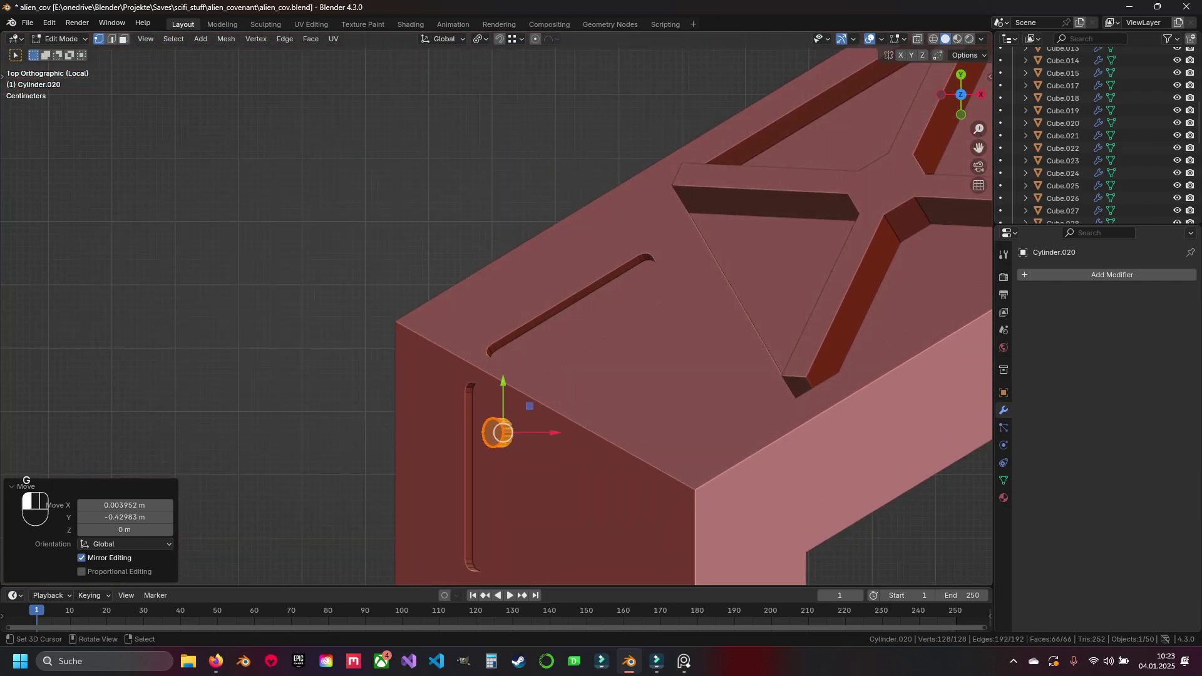
{"action": "scroll", "coordinate": [492, 276], "scroll_direction": "up", "scroll_amount": 4}
{"action": "key", "text": "g"}
{"action": "middle_click_drag", "start_coordinate": [499, 432], "coordinate": [604, 163], "text": "shift"}
{"action": "left_click", "coordinate": [479, 251]}
Adjust the cylinder's depth in the sloped face from a wireframe front view, and return to solid shading
{"action": "scroll", "coordinate": [479, 251], "scroll_direction": "down", "scroll_amount": 5}
{"action": "key", "text": "KP_7"}
{"action": "key", "text": "KP_1"}
{"action": "key", "text": "z"}
{"action": "scroll", "coordinate": [496, 309], "scroll_direction": "up", "scroll_amount": 10}
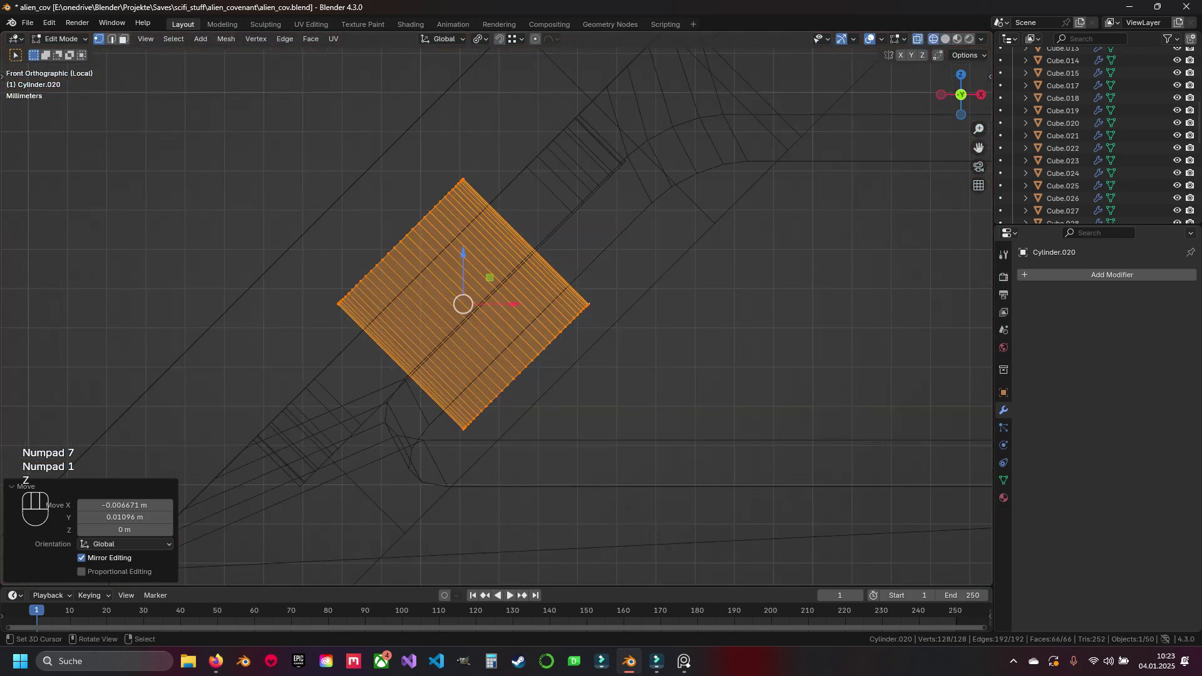
{"action": "scroll", "coordinate": [497, 309], "scroll_direction": "down", "scroll_amount": 2}
{"action": "key", "text": "g"}
{"action": "left_click", "coordinate": [476, 347]}
{"action": "scroll", "coordinate": [476, 348], "scroll_direction": "down", "scroll_amount": 4}
{"action": "key", "text": "z"}
{"action": "middle_click_drag", "start_coordinate": [476, 347], "coordinate": [601, 401]}
Duplicate the cylinder twice to form a row of three inside the recessed corner panel, and save the file
{"action": "key", "text": "shift+d"}
{"action": "key", "text": "Escape"}
{"action": "left_click_drag", "start_coordinate": [366, 331], "coordinate": [567, 325]}
{"action": "key", "text": "shift+d"}
{"action": "key", "text": "Escape"}
{"action": "key", "text": "Tab"}
{"action": "scroll", "coordinate": [568, 325], "scroll_direction": "down", "scroll_amount": 5}
{"action": "key", "text": "a"}
{"action": "key", "text": "ctrl+s"}
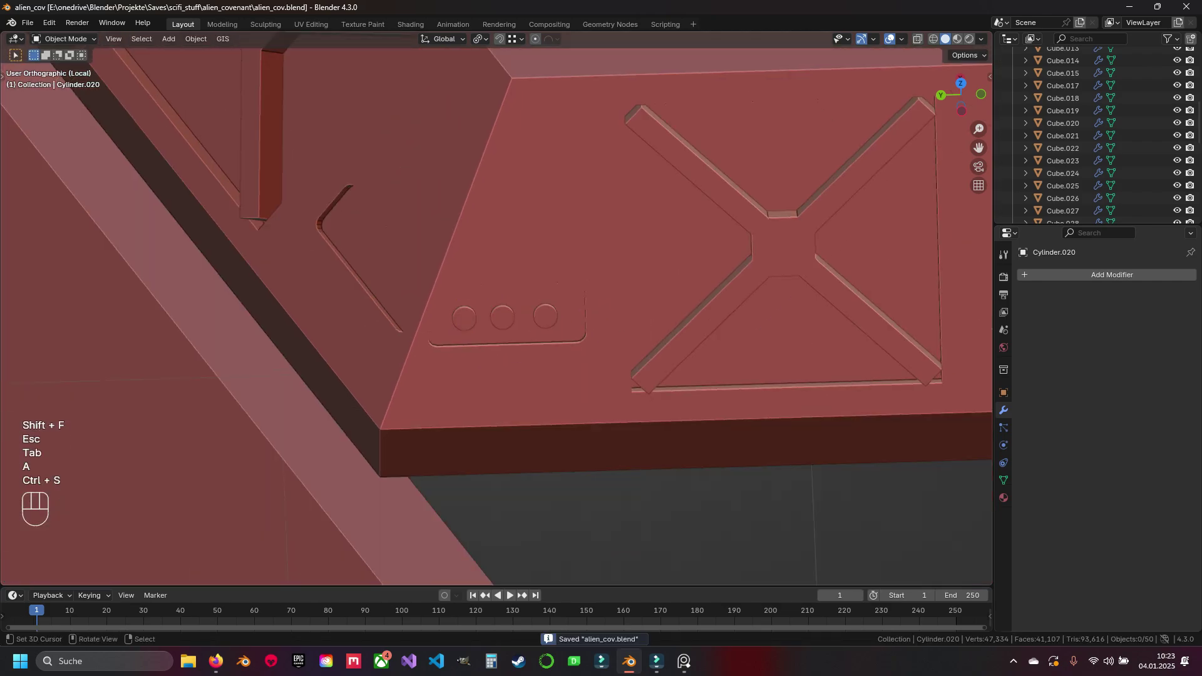
Inspect the three-cylinder row at the corner and the whole hexagonal ring from above
{"action": "scroll", "coordinate": [567, 325], "scroll_direction": "down", "scroll_amount": 6}
{"action": "middle_click_drag", "start_coordinate": [568, 325], "coordinate": [623, 275]}
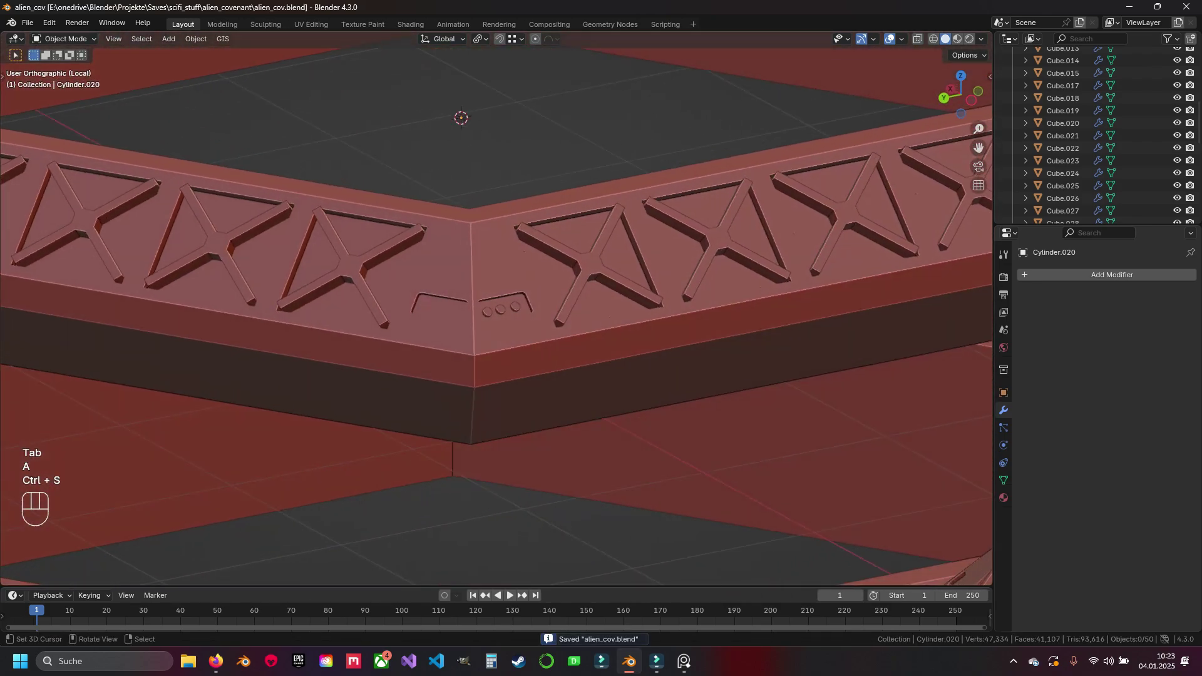
{"action": "scroll", "coordinate": [623, 276], "scroll_direction": "up", "scroll_amount": 6}
{"action": "scroll", "coordinate": [497, 308], "scroll_direction": "down", "scroll_amount": 5}
{"action": "key", "text": "KP_7"}
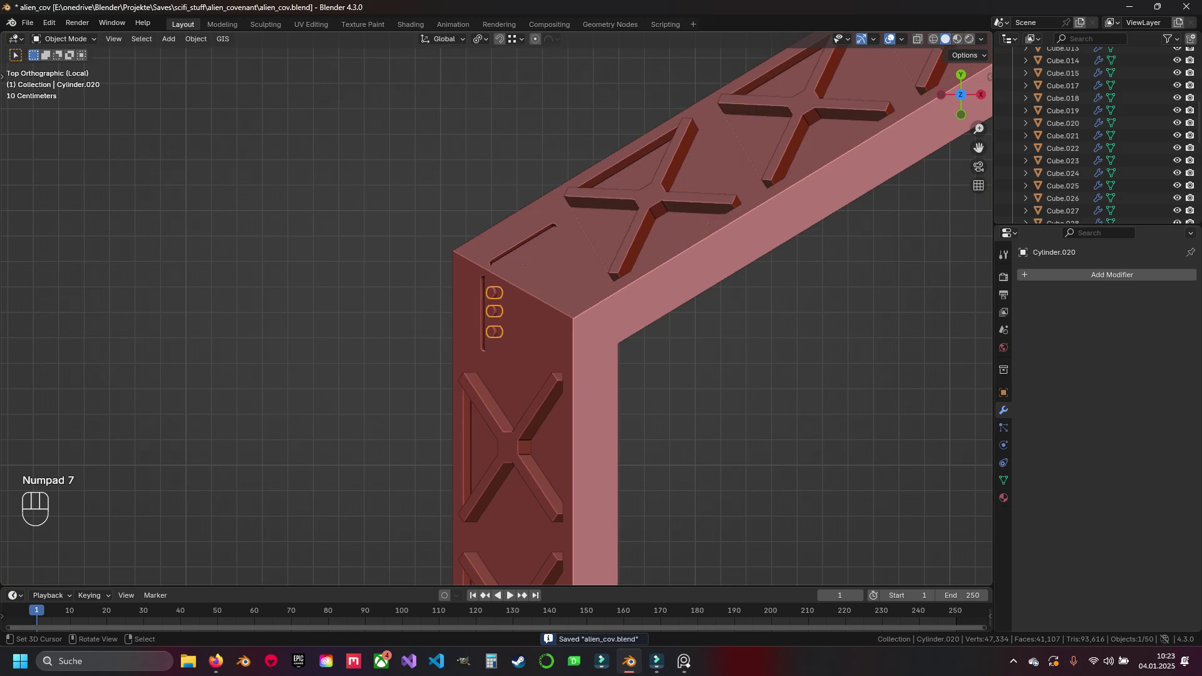
{"action": "scroll", "coordinate": [497, 308], "scroll_direction": "down", "scroll_amount": 5}
{"action": "middle_click_drag", "start_coordinate": [623, 276], "coordinate": [434, 116], "text": "shift"}
{"action": "key", "text": "Tab"}
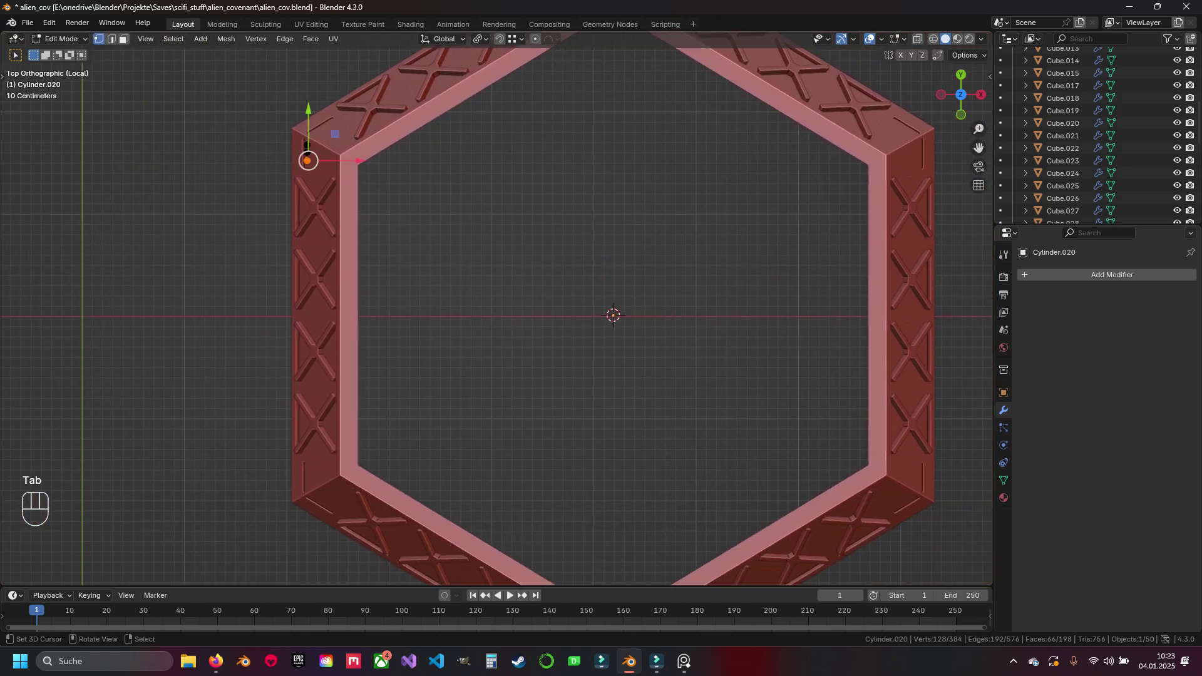
{"action": "key", "text": "Tab"}
Open the hexagonal ring's mesh in edge select mode and select the six edges at its corners
{"action": "left_click", "coordinate": [319, 200]}
{"action": "key", "text": "Tab"}
{"action": "middle_click_drag", "start_coordinate": [319, 201], "coordinate": [207, 104]}
{"action": "key", "text": "2"}
{"action": "left_click", "coordinate": [436, 269]}
{"action": "middle_click_drag", "start_coordinate": [435, 269], "coordinate": [683, 250]}
{"action": "left_click", "coordinate": [482, 219], "text": "shift"}
{"action": "middle_click_drag", "start_coordinate": [484, 219], "coordinate": [501, 244]}
{"action": "left_click", "coordinate": [589, 182], "text": "shift"}
{"action": "middle_click_drag", "start_coordinate": [589, 182], "coordinate": [739, 188]}
{"action": "left_click", "coordinate": [401, 225]}
{"action": "left_click", "coordinate": [392, 220], "text": "shift"}
{"action": "middle_click_drag", "start_coordinate": [400, 225], "coordinate": [489, 228]}
{"action": "left_click", "coordinate": [263, 244], "text": "shift"}
{"action": "left_click", "coordinate": [138, 276], "text": "shift"}
Snap the 3D cursor to the selected corner edges so it sits at the hexagon's centre, and leave mesh editing
{"action": "key", "text": "KP_7"}
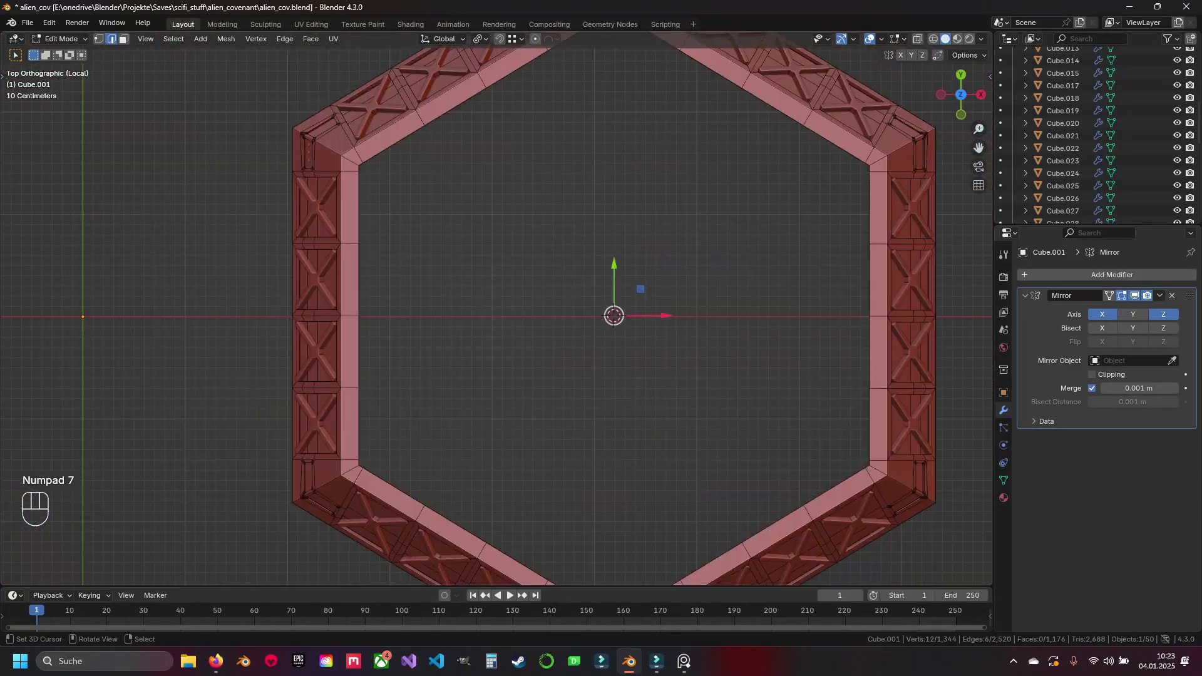
{"action": "key", "text": "shift+s"}
{"action": "left_click", "coordinate": [581, 307]}
{"action": "middle_click_drag", "start_coordinate": [581, 306], "coordinate": [650, 467], "text": "shift"}
{"action": "scroll", "coordinate": [496, 309], "scroll_direction": "up", "scroll_amount": 6}
{"action": "key", "text": "Tab"}
Open the three cylinders' mesh for editing, set the pivot point to the 3D cursor and duplicate them in place
{"action": "right_click", "coordinate": [142, 317]}
{"action": "scroll", "coordinate": [496, 309], "scroll_direction": "down", "scroll_amount": 6}
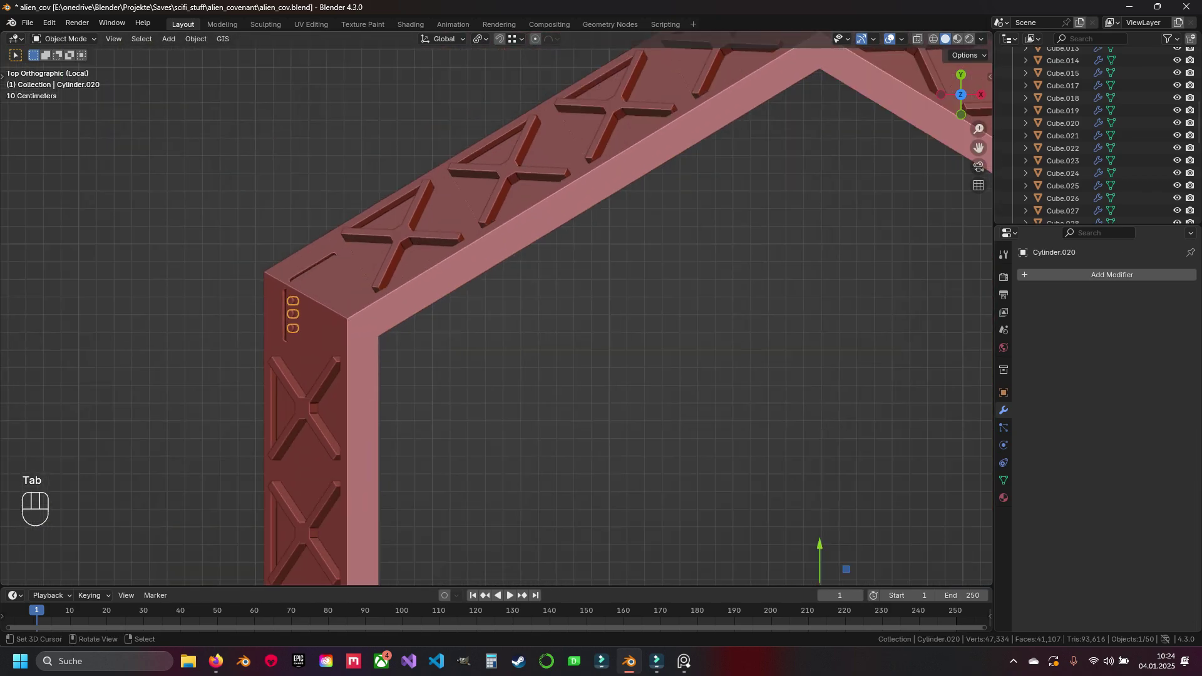
{"action": "middle_click_drag", "start_coordinate": [496, 309], "coordinate": [408, 234], "text": "shift"}
{"action": "key", "text": "Tab"}
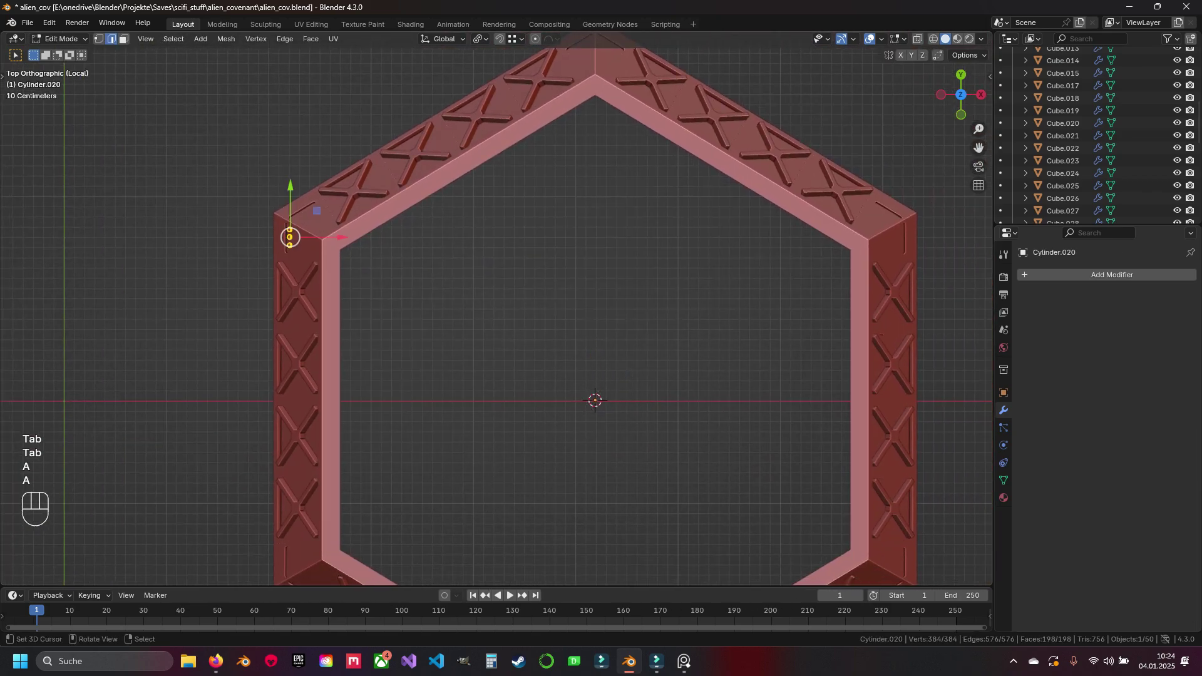
{"action": "left_click", "coordinate": [481, 39]}
{"action": "left_click", "coordinate": [519, 98]}
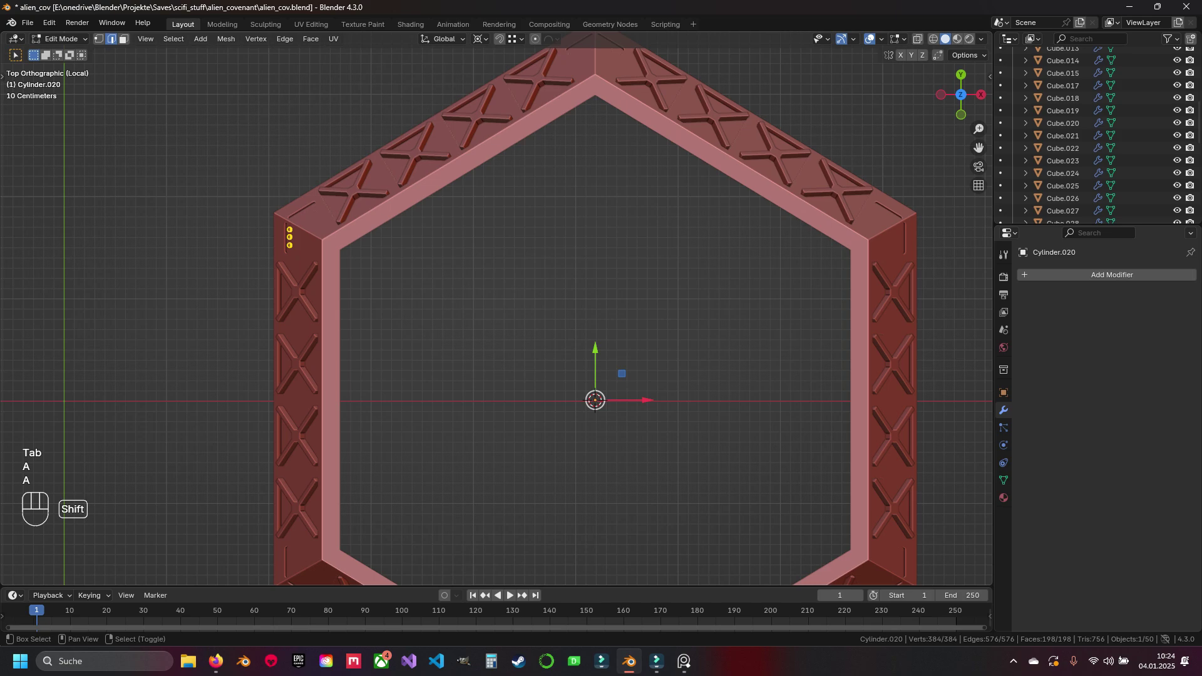
{"action": "key", "text": "shift+d"}
{"action": "key", "text": "Escape"}
Try to rotate the duplicated cylinders by eye about the 3D cursor, by about 299°, onto a neighbouring ring corner
{"action": "scroll", "coordinate": [438, 263], "scroll_direction": "up", "scroll_amount": 4}
{"action": "key", "text": "r"}
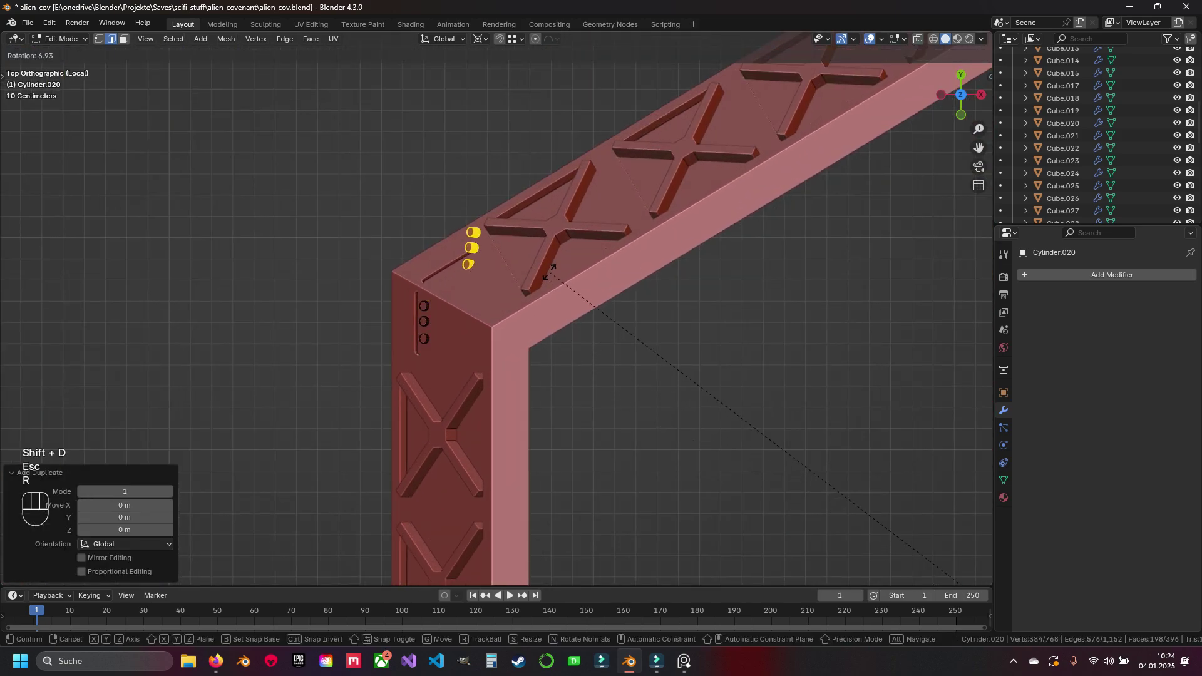
{"action": "key", "text": "Escape"}
{"action": "scroll", "coordinate": [549, 272], "scroll_direction": "down", "scroll_amount": 5}
{"action": "key", "text": "r"}
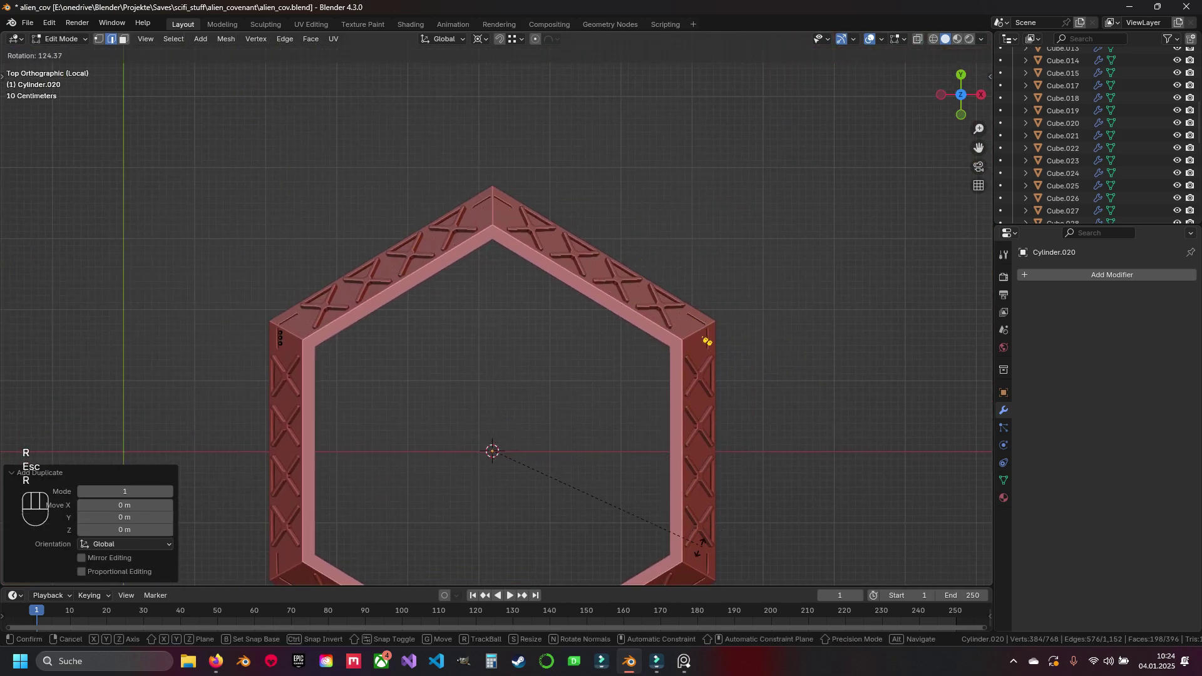
{"action": "key", "text": "Escape"}
{"action": "scroll", "coordinate": [701, 277], "scroll_direction": "down", "scroll_amount": 4}
{"action": "middle_click_drag", "start_coordinate": [701, 277], "coordinate": [705, 191], "text": "shift"}
{"action": "scroll", "coordinate": [705, 191], "scroll_direction": "up", "scroll_amount": 4}
{"action": "key", "text": "r"}
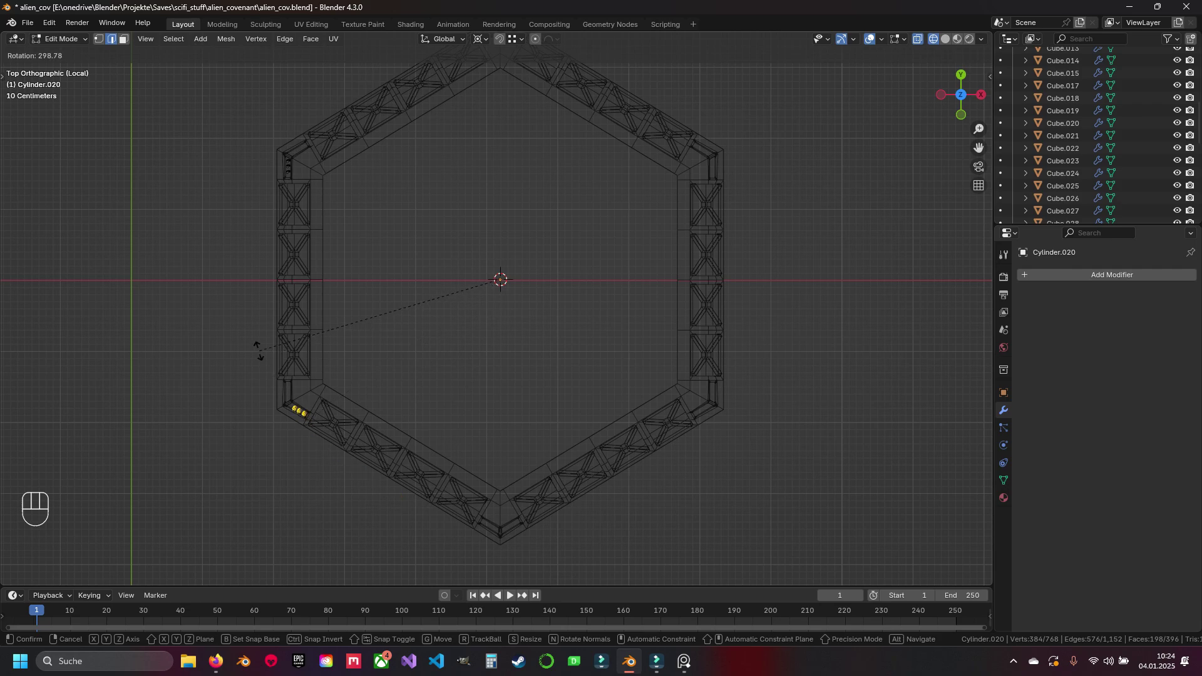
{"action": "left_click", "coordinate": [257, 350]}
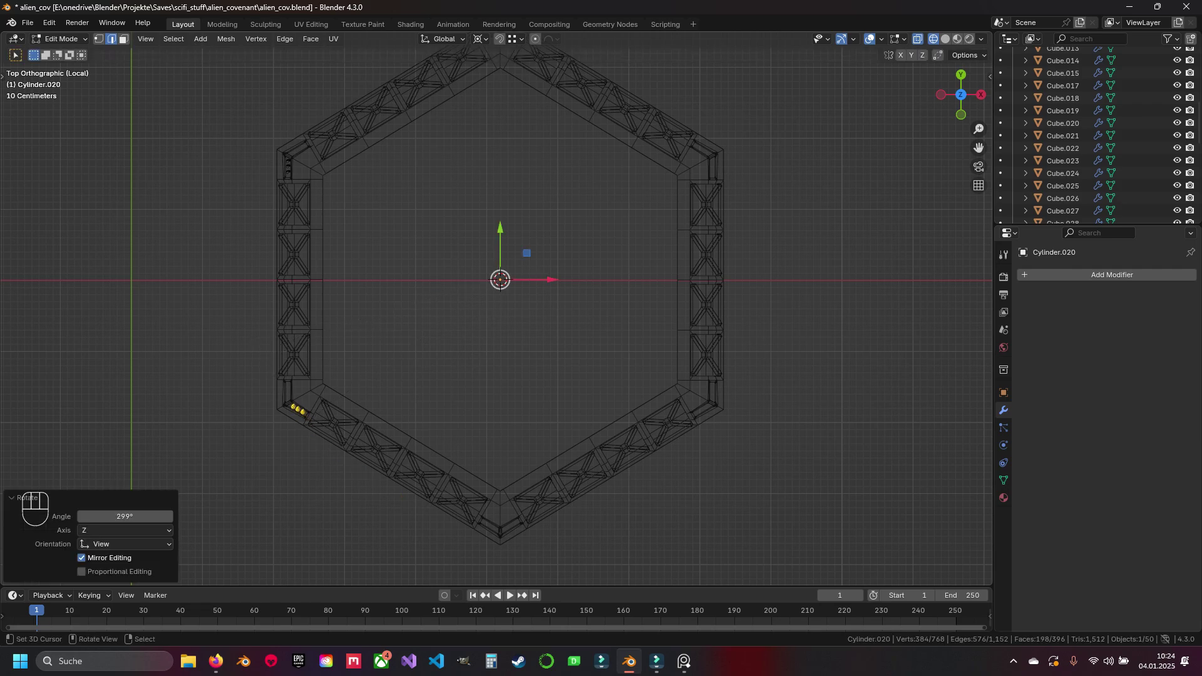
{"action": "key", "text": "Escape"}
Rotate the duplicated cylinders exactly -60° about the 3D cursor in the top view
{"action": "scroll", "coordinate": [272, 350], "scroll_direction": "up", "scroll_amount": 1}
{"action": "middle_click_drag", "start_coordinate": [272, 351], "coordinate": [452, 323], "text": "shift"}
{"action": "scroll", "coordinate": [452, 322], "scroll_direction": "up", "scroll_amount": 1}
{"action": "key", "text": "r"}
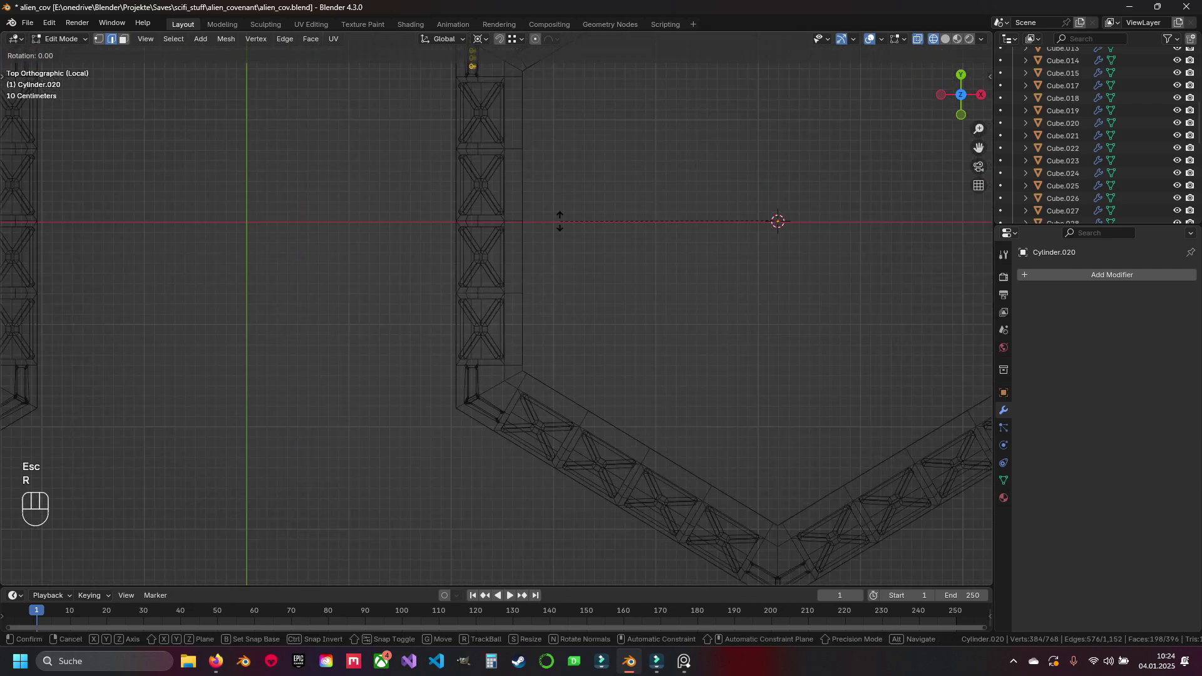
{"action": "key", "text": "KP_0"}
{"action": "key", "text": "Return"}
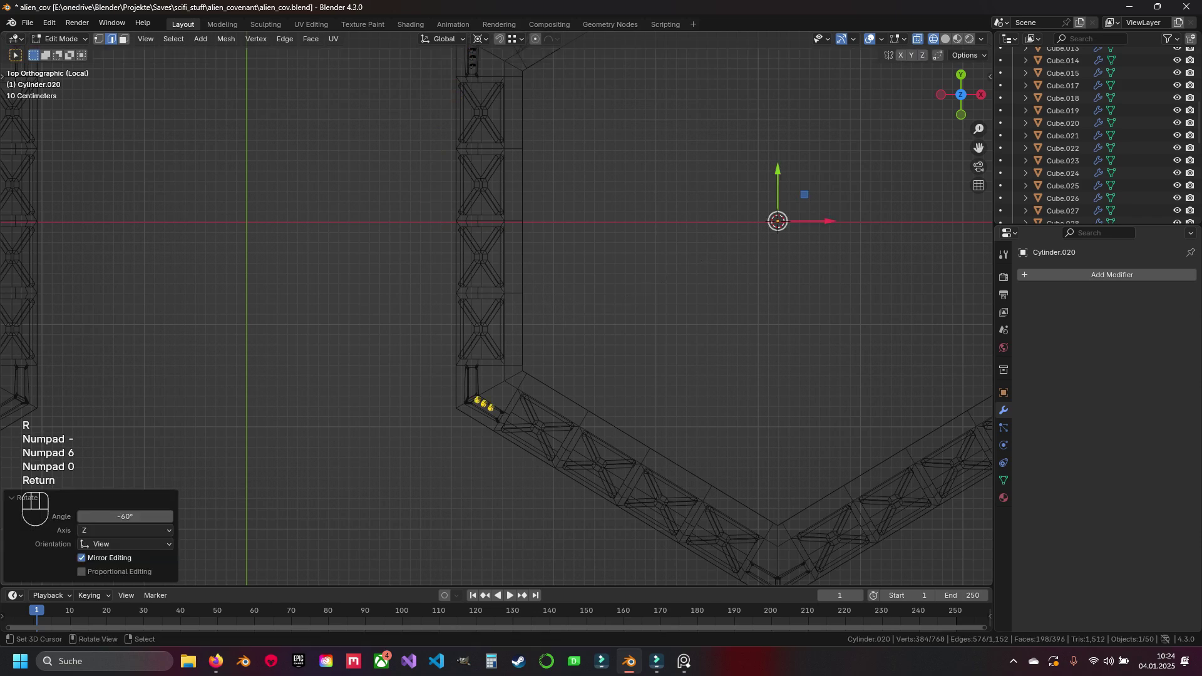
In solid shading, rotate the copied cylinders another -0.734° and move them about -0.0131 m in X and 0.0073 m in Y beside the groove
{"action": "key", "text": "z"}
{"action": "scroll", "coordinate": [495, 295], "scroll_direction": "up", "scroll_amount": 5}
{"action": "scroll", "coordinate": [495, 294], "scroll_direction": "up", "scroll_amount": 3}
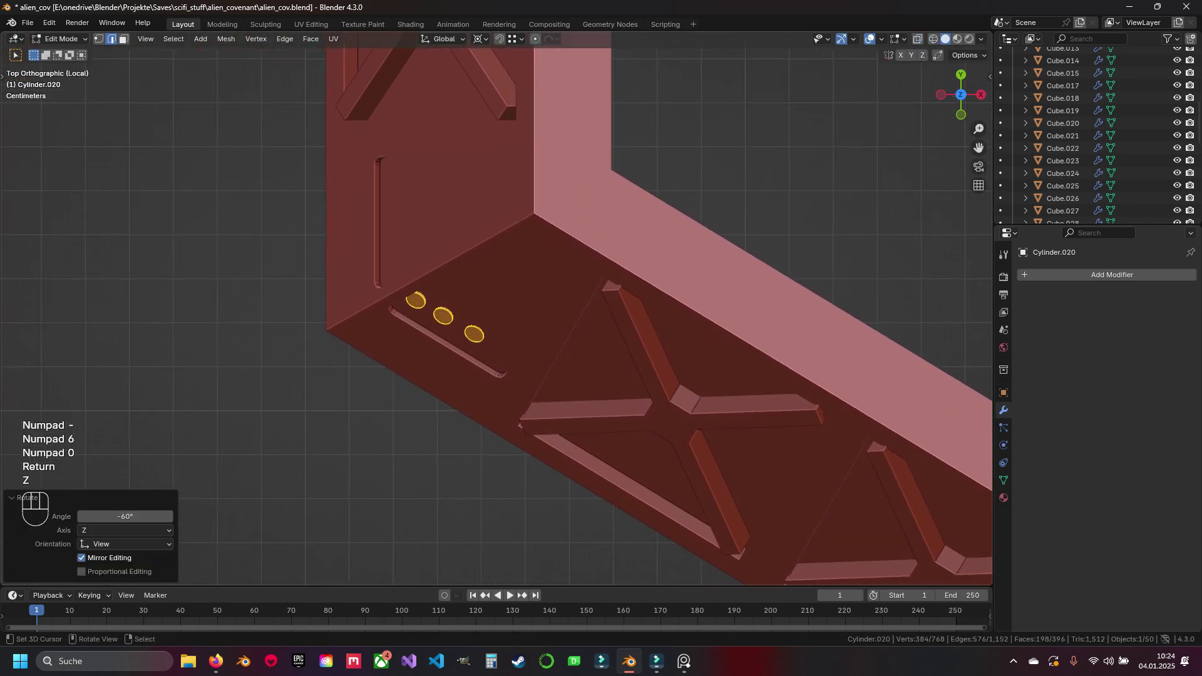
{"action": "key", "text": "t"}
{"action": "key", "text": "t"}
{"action": "key", "text": "r"}
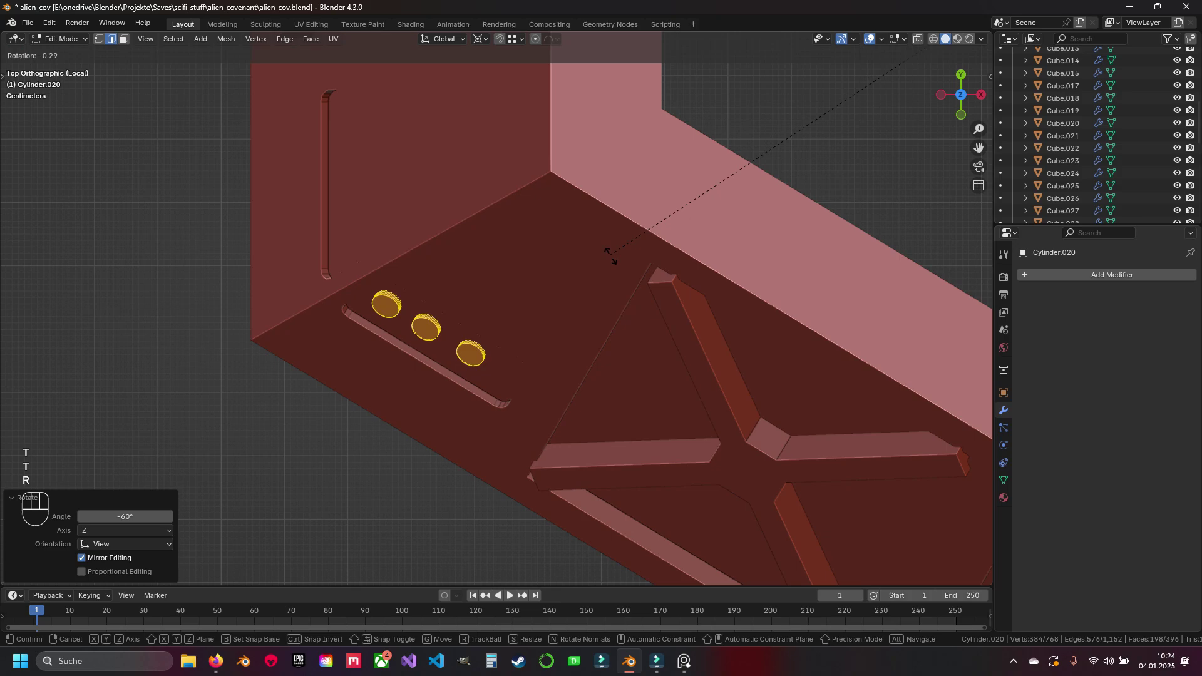
{"action": "left_click", "coordinate": [616, 268]}
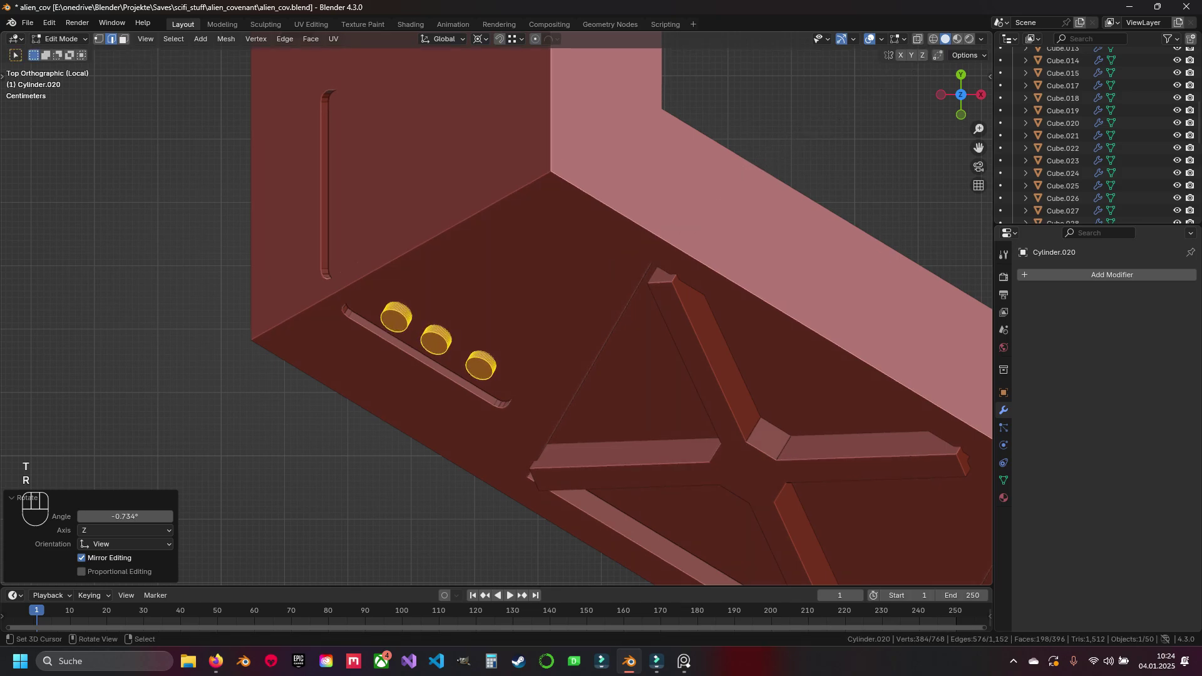
{"action": "key", "text": "g"}
{"action": "key", "text": "Return"}
Select the original three cylinders at the upper corner in wireframe shading, and save the file
{"action": "scroll", "coordinate": [496, 316], "scroll_direction": "down", "scroll_amount": 6}
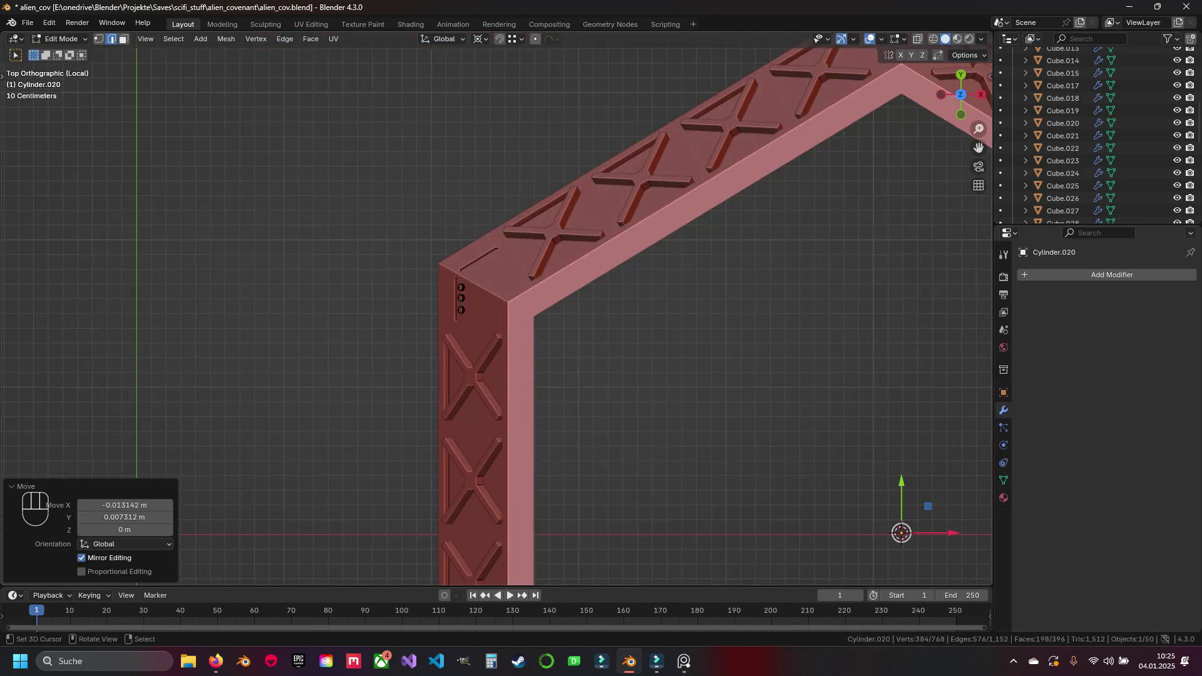
{"action": "scroll", "coordinate": [497, 316], "scroll_direction": "up", "scroll_amount": 4}
{"action": "key", "text": "z"}
{"action": "left_click_drag", "start_coordinate": [389, 239], "coordinate": [455, 367]}
{"action": "scroll", "coordinate": [454, 366], "scroll_direction": "up", "scroll_amount": 1}
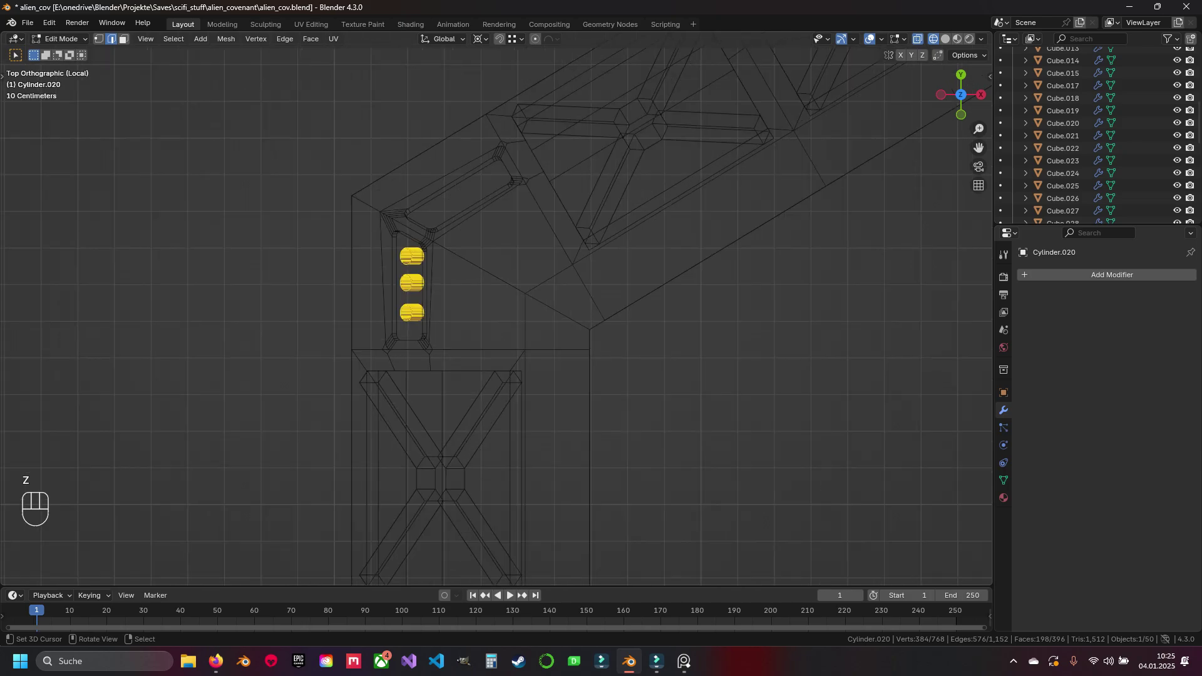
{"action": "scroll", "coordinate": [496, 317], "scroll_direction": "down", "scroll_amount": 6}
{"action": "key", "text": "ctrl+s"}
Duplicate the three selected cylinders in place and try rotating the copy about the 3D cursor
{"action": "scroll", "coordinate": [497, 316], "scroll_direction": "up", "scroll_amount": 6}
{"action": "middle_click_drag", "start_coordinate": [497, 316], "coordinate": [528, 420], "text": "shift"}
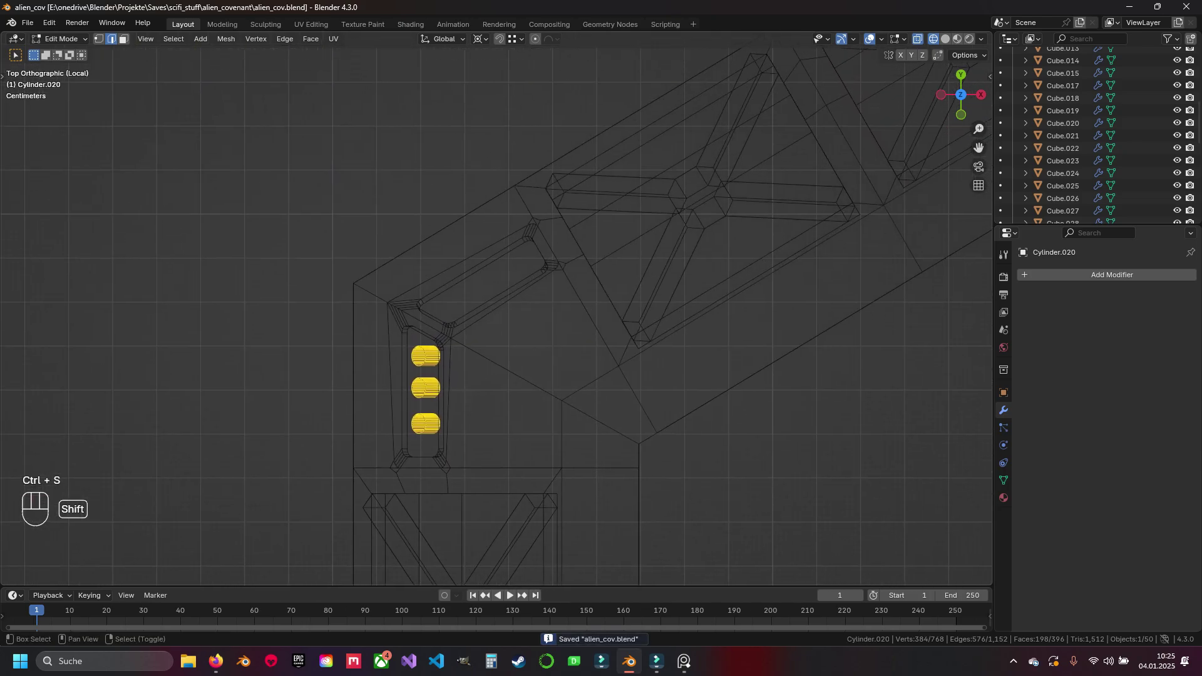
{"action": "key", "text": "shift+d"}
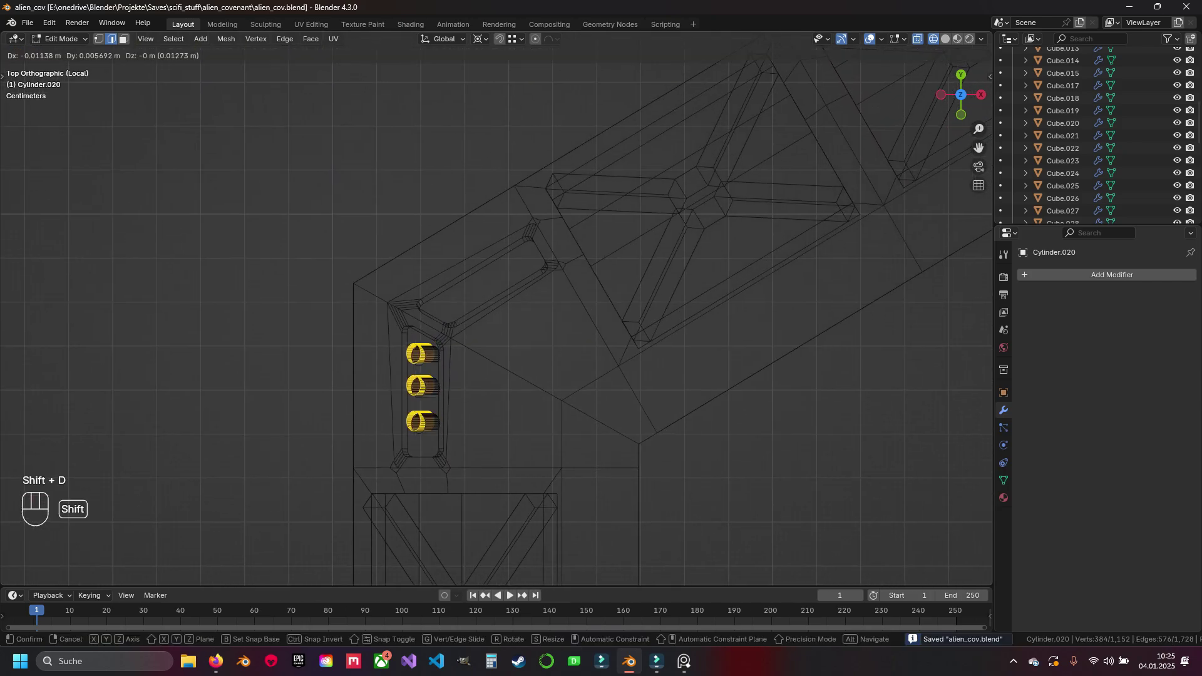
{"action": "key", "text": "Escape"}
{"action": "key", "text": "r"}
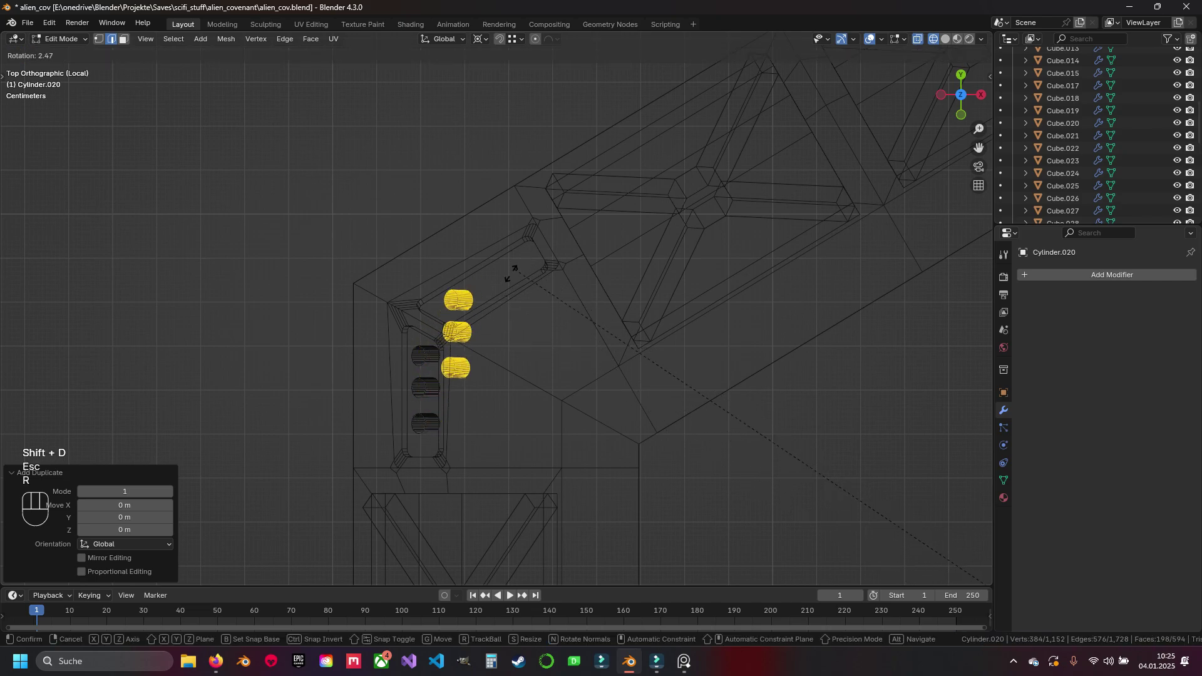
{"action": "key", "text": "Escape"}
Set the pivot to Median Point and, in the right side view, move the duplicated cylinders about 0.267 m in Y and 0.028 m in Z
{"action": "left_click", "coordinate": [481, 39]}
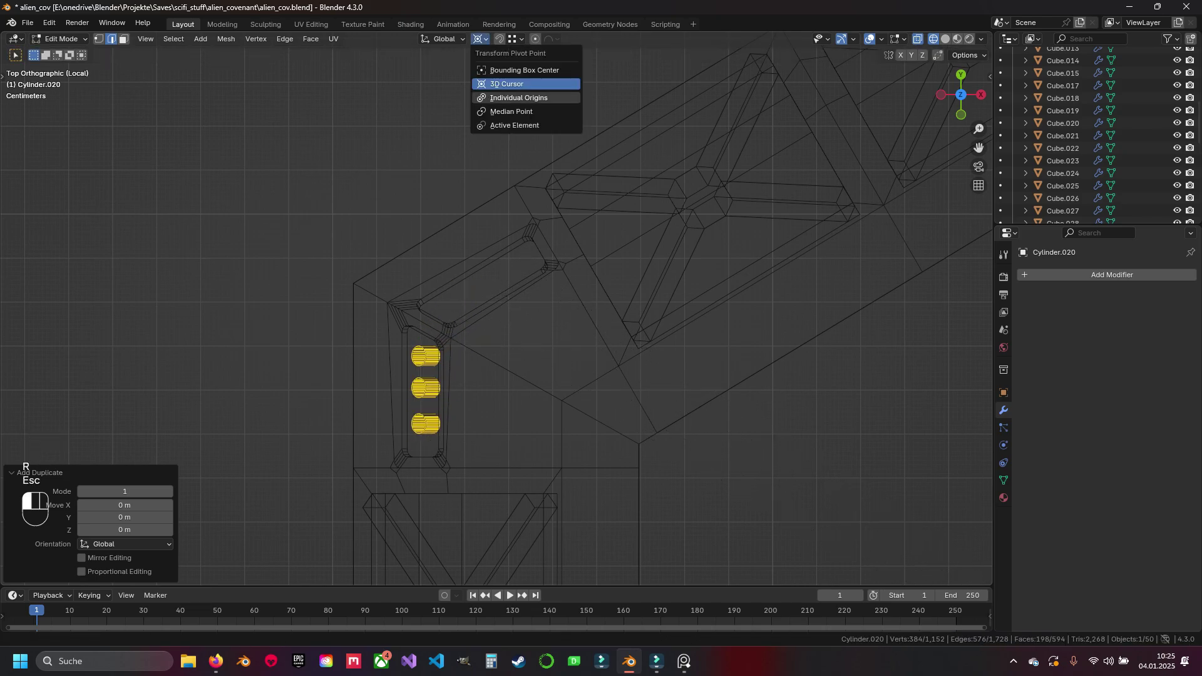
{"action": "left_click", "coordinate": [519, 98]}
{"action": "key", "text": "r"}
{"action": "key", "text": "Escape"}
{"action": "left_click", "coordinate": [480, 39]}
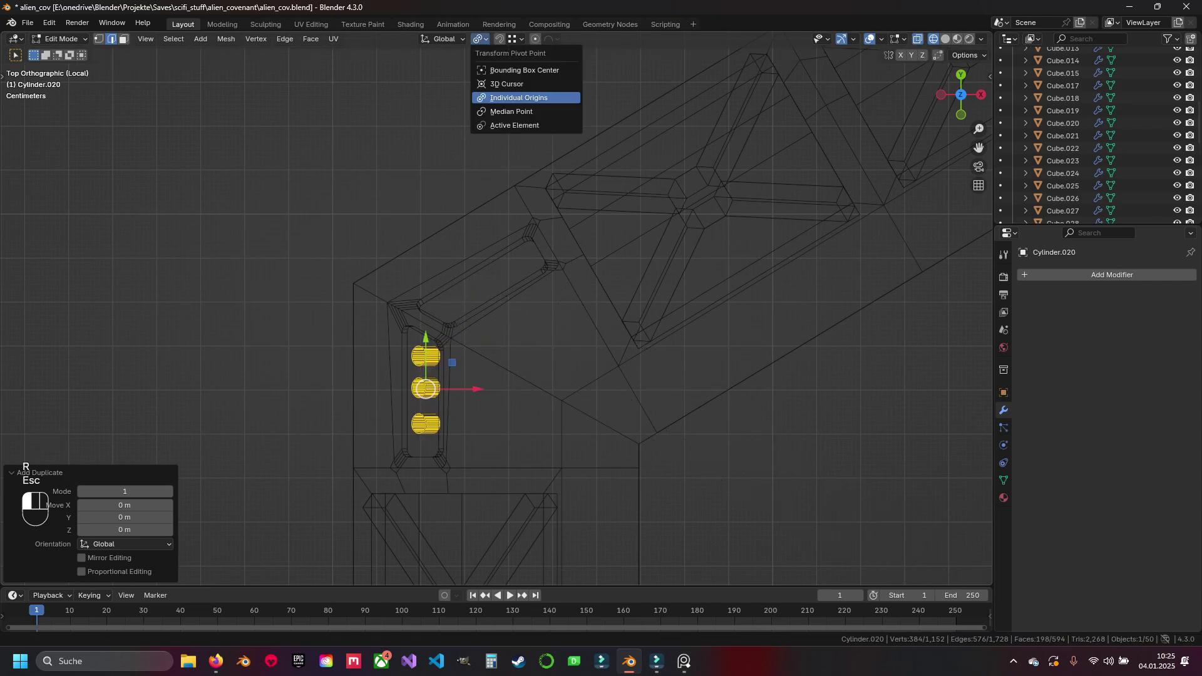
{"action": "left_click", "coordinate": [518, 98]}
{"action": "left_click", "coordinate": [481, 39]}
{"action": "left_click", "coordinate": [519, 98]}
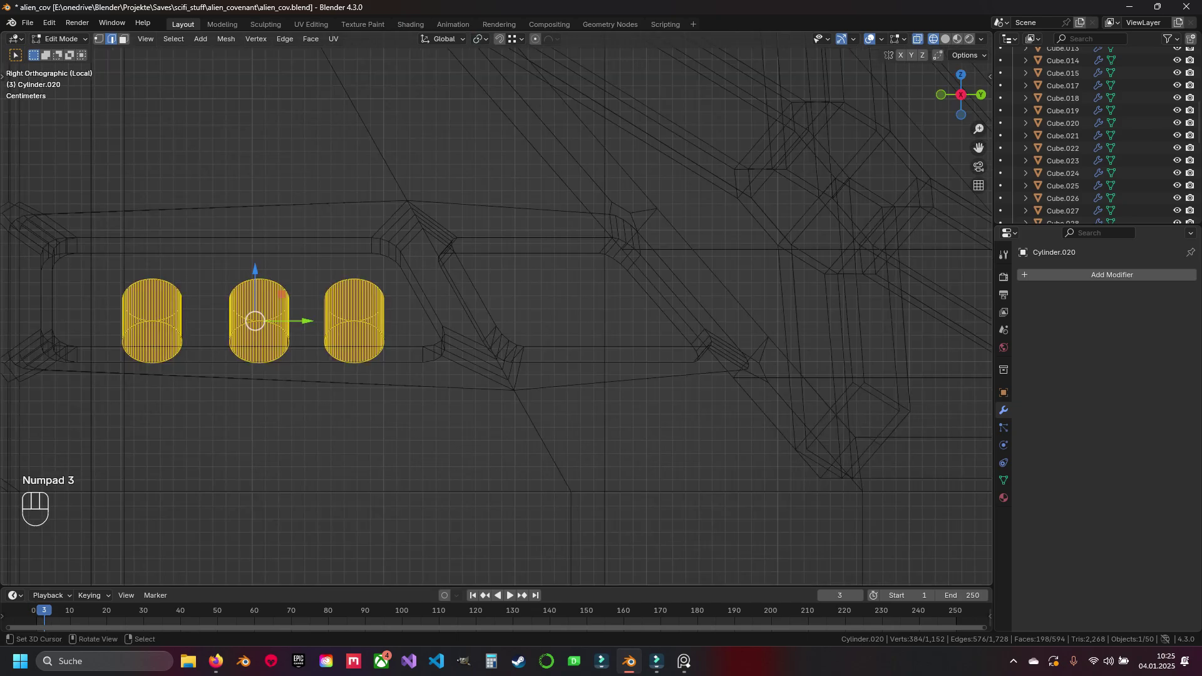
{"action": "key", "text": "shift+d"}
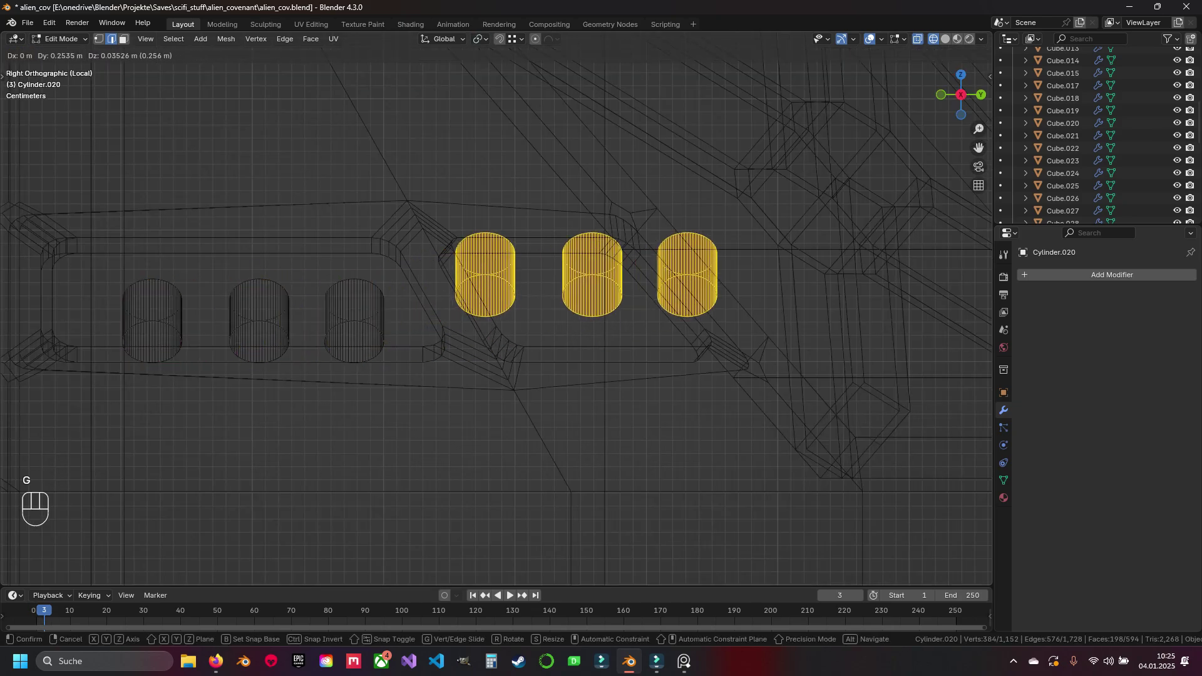
{"action": "key", "text": "Return"}
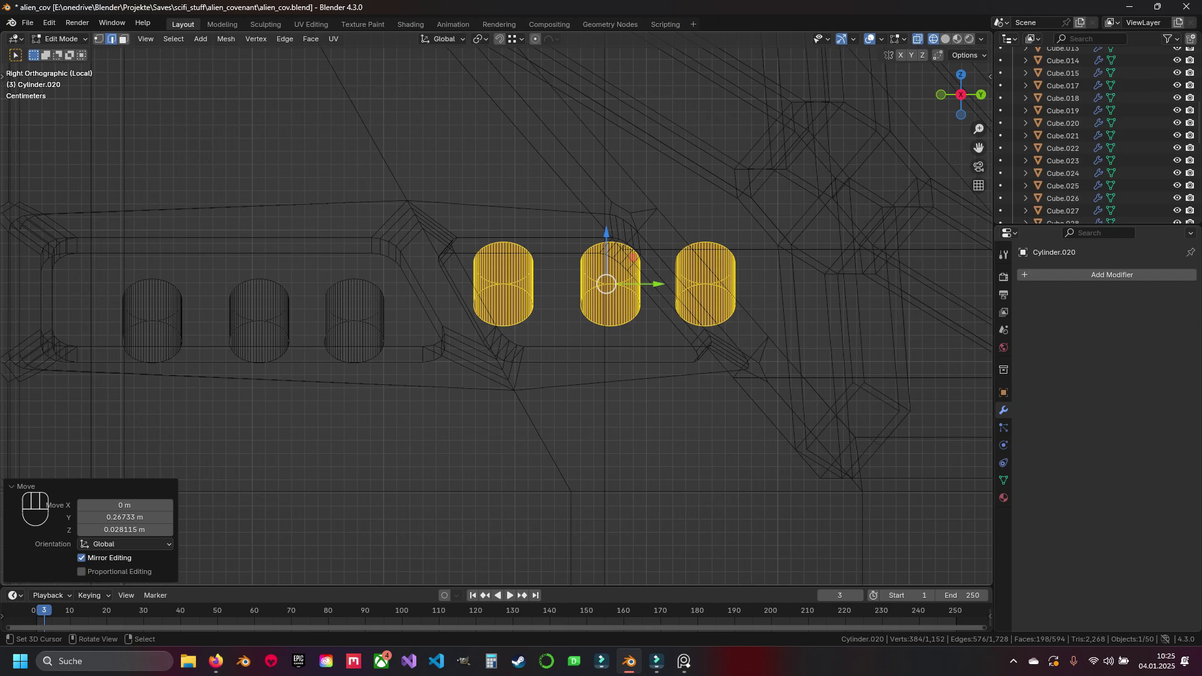
In the top view, rotate the cylinders parallel to the angled panel, move them about 0.117 m in X and -0.011 m in Y, and rotate another 2.16°
{"action": "key", "text": "KP_7"}
{"action": "key", "text": "t"}
{"action": "key", "text": "t"}
{"action": "key", "text": "r"}
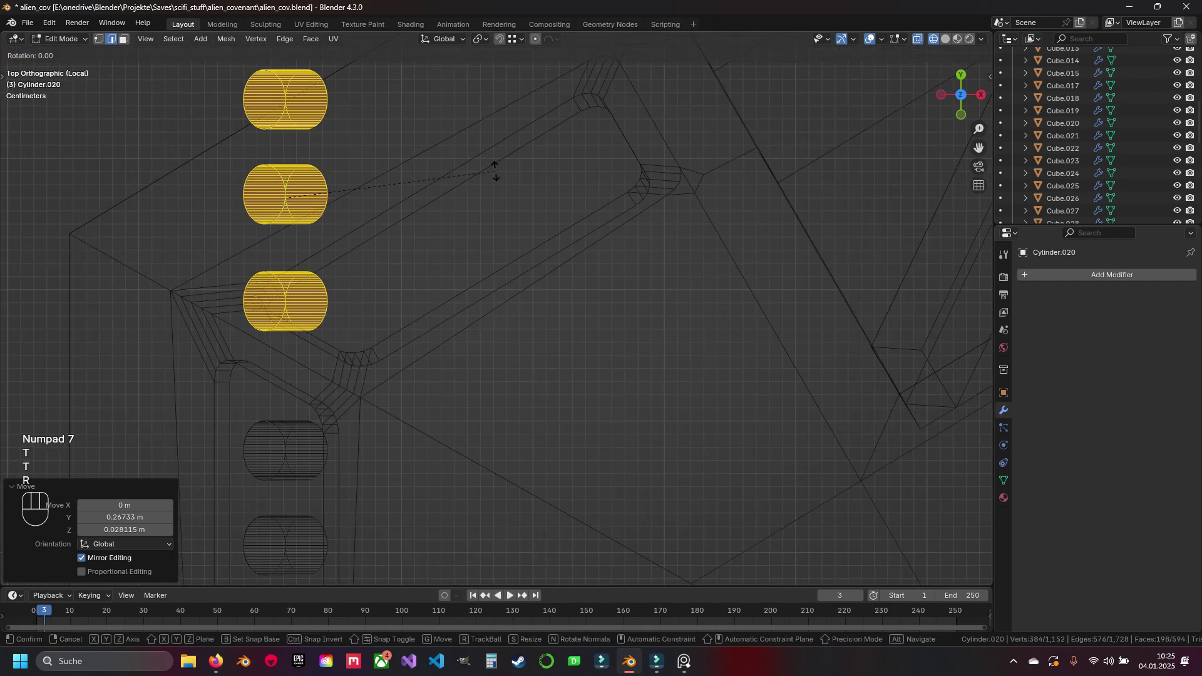
{"action": "left_click", "coordinate": [437, 381]}
{"action": "key", "text": "g"}
{"action": "left_click", "coordinate": [652, 356]}
{"action": "key", "text": "r"}
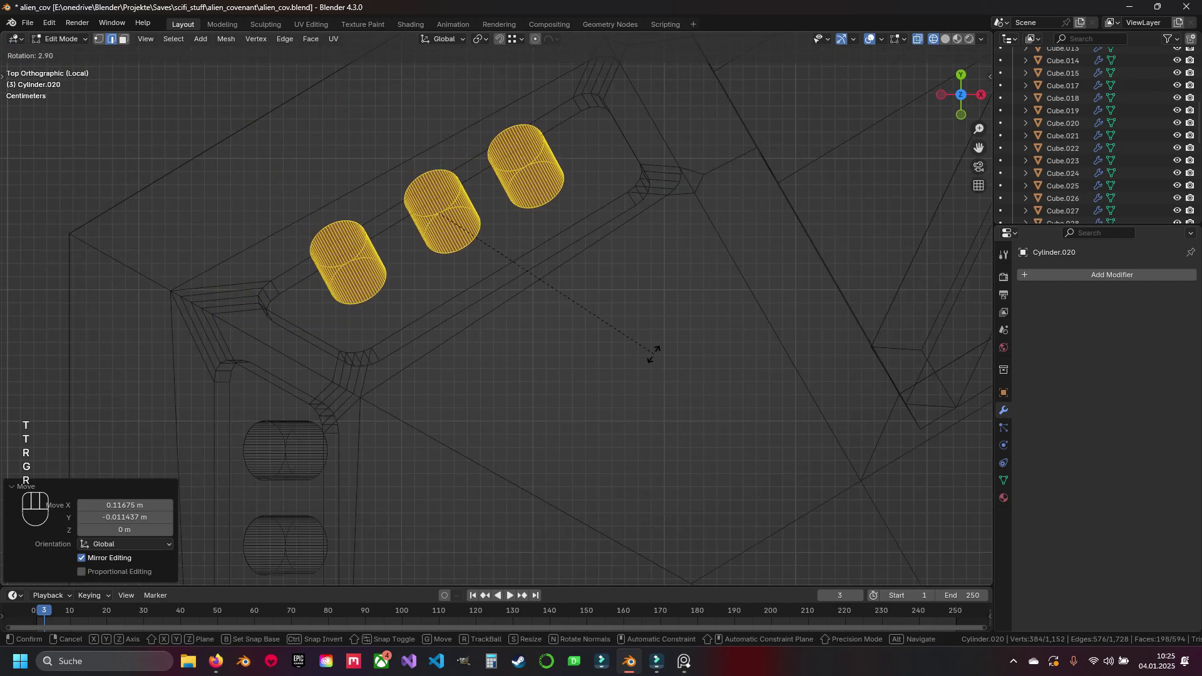
{"action": "left_click", "coordinate": [654, 355]}
In the right side view, move the cylinders about -0.027 m in Y and -0.019 m in Z
{"action": "key", "text": "KP_1"}
{"action": "key", "text": "ctrl+KP_1"}
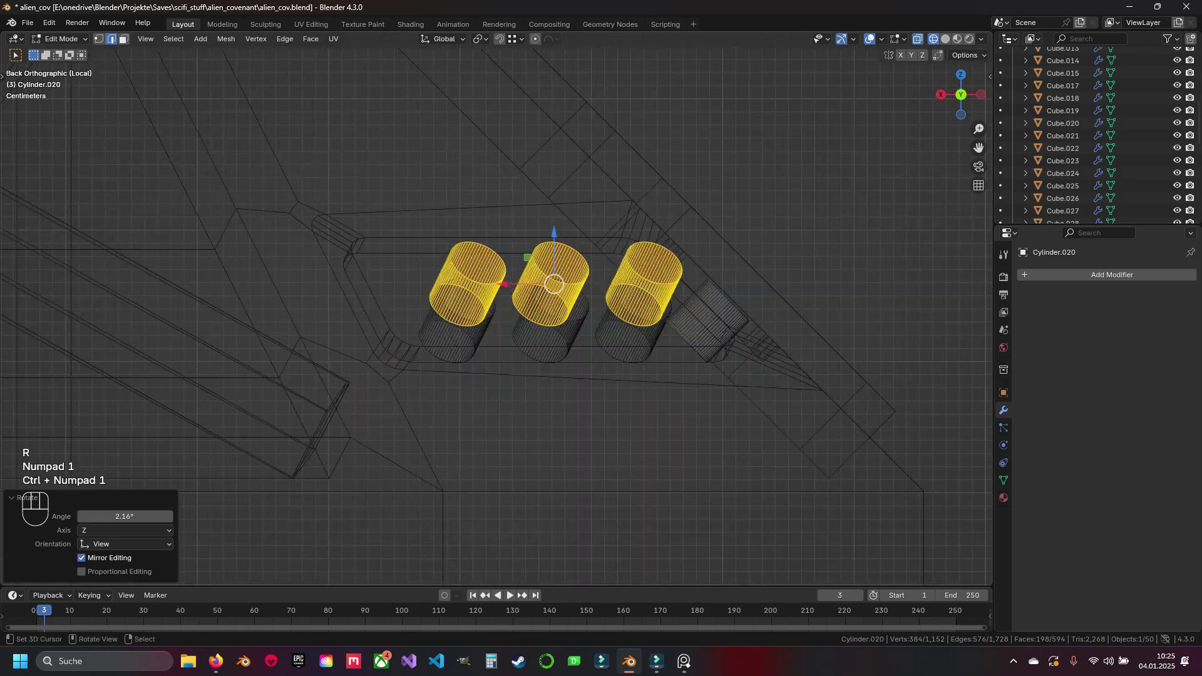
{"action": "key", "text": "KP_3"}
{"action": "scroll", "coordinate": [591, 284], "scroll_direction": "up", "scroll_amount": 3}
{"action": "key", "text": "g"}
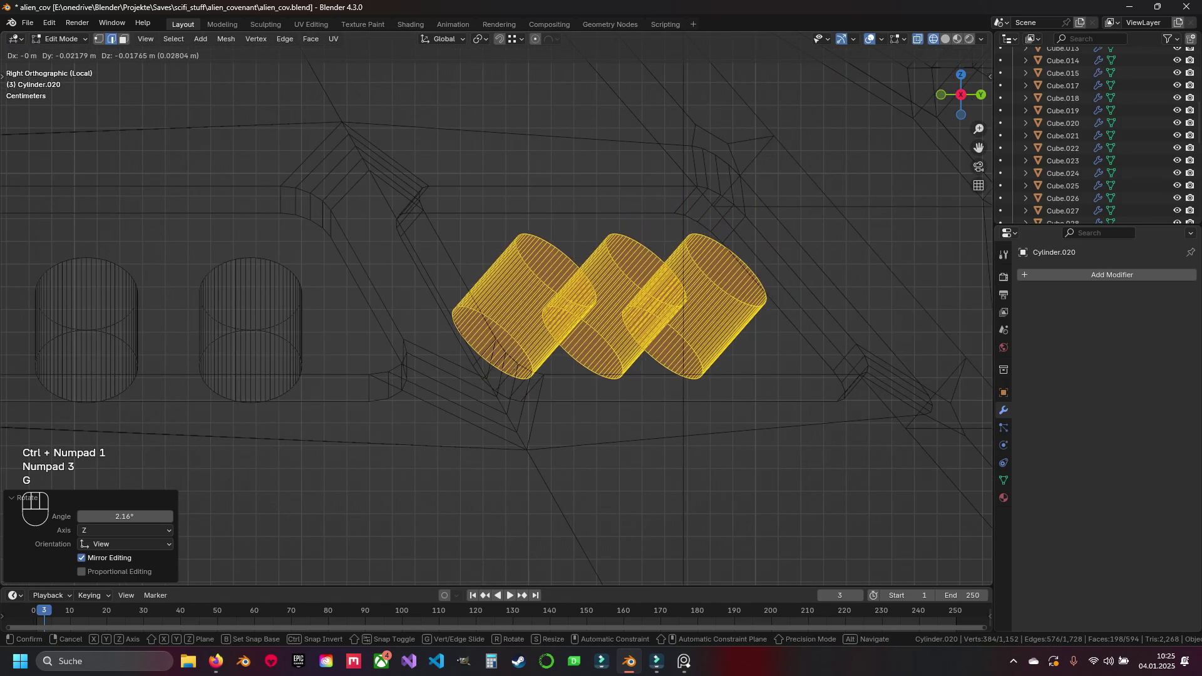
{"action": "left_click", "coordinate": [593, 398]}
In the top view, move the cylinders about 0.012 m in X and -0.011 m in Y, and check them in solid shading
{"action": "key", "text": "KP_7"}
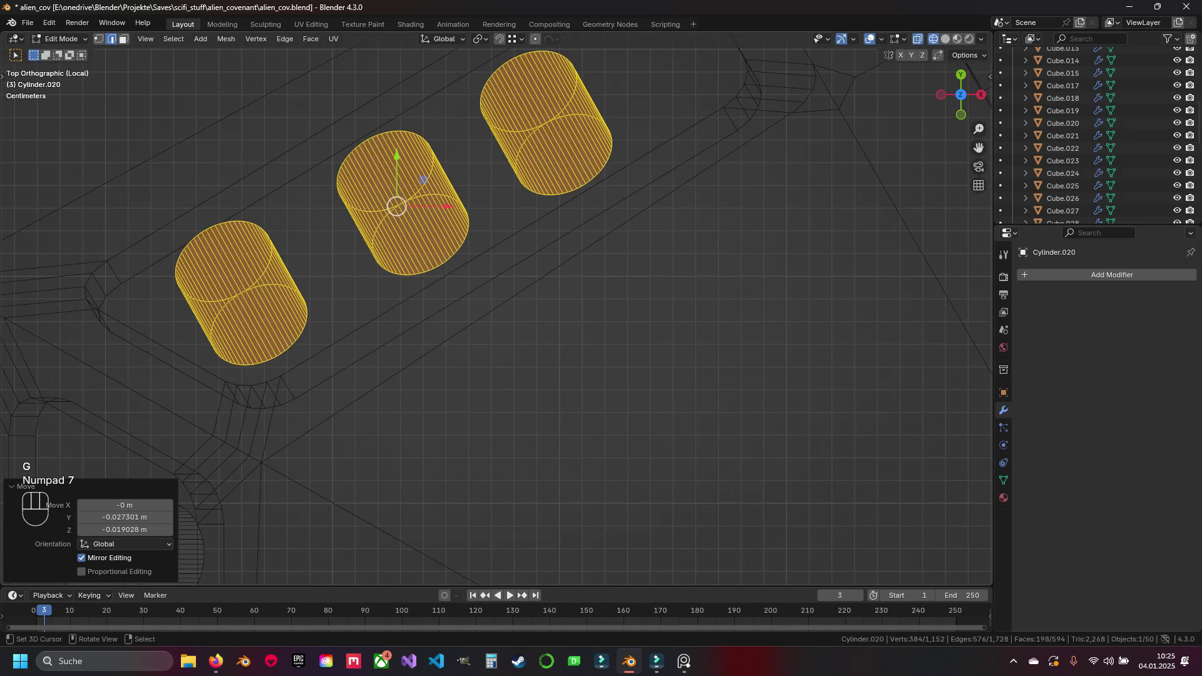
{"action": "key", "text": "g"}
{"action": "key", "text": "z"}
{"action": "middle_click_drag", "start_coordinate": [417, 313], "coordinate": [611, 213]}
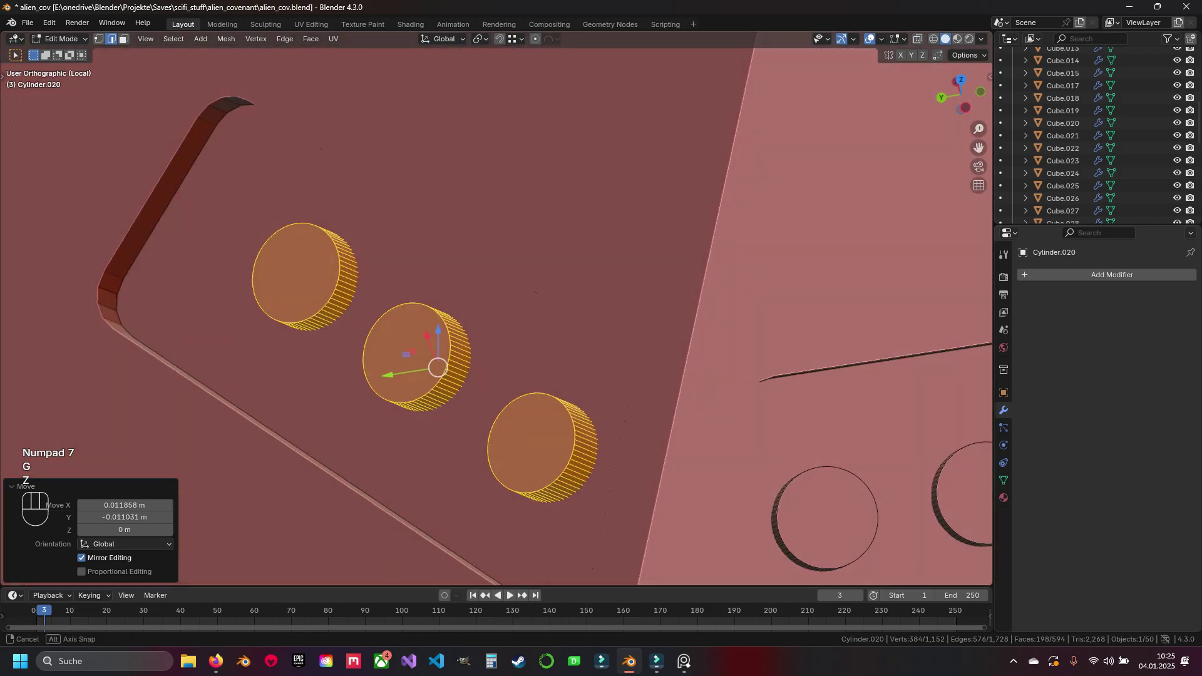
{"action": "scroll", "coordinate": [496, 316], "scroll_direction": "down", "scroll_amount": 4}
{"action": "middle_click_drag", "start_coordinate": [496, 316], "coordinate": [533, 316]}
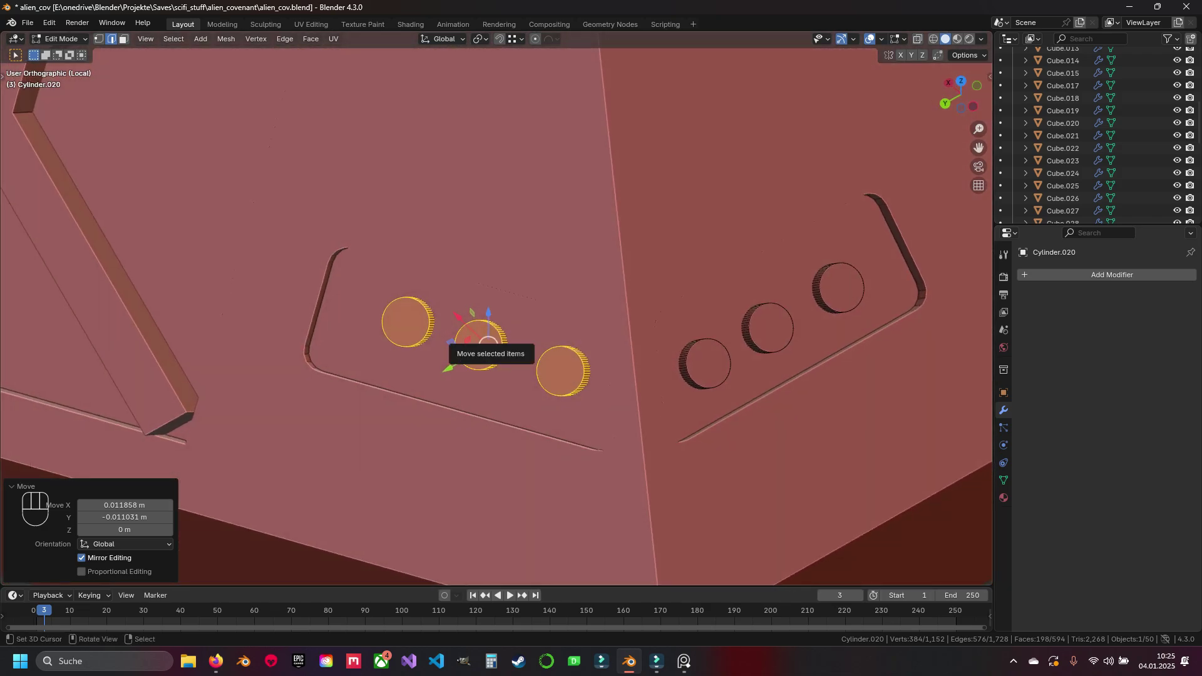
Switch the transform orientation to View and shift the cylinders about -0.026 m sideways and slightly vertically within the recessed panel
{"action": "middle_click_drag", "start_coordinate": [489, 313], "coordinate": [513, 282]}
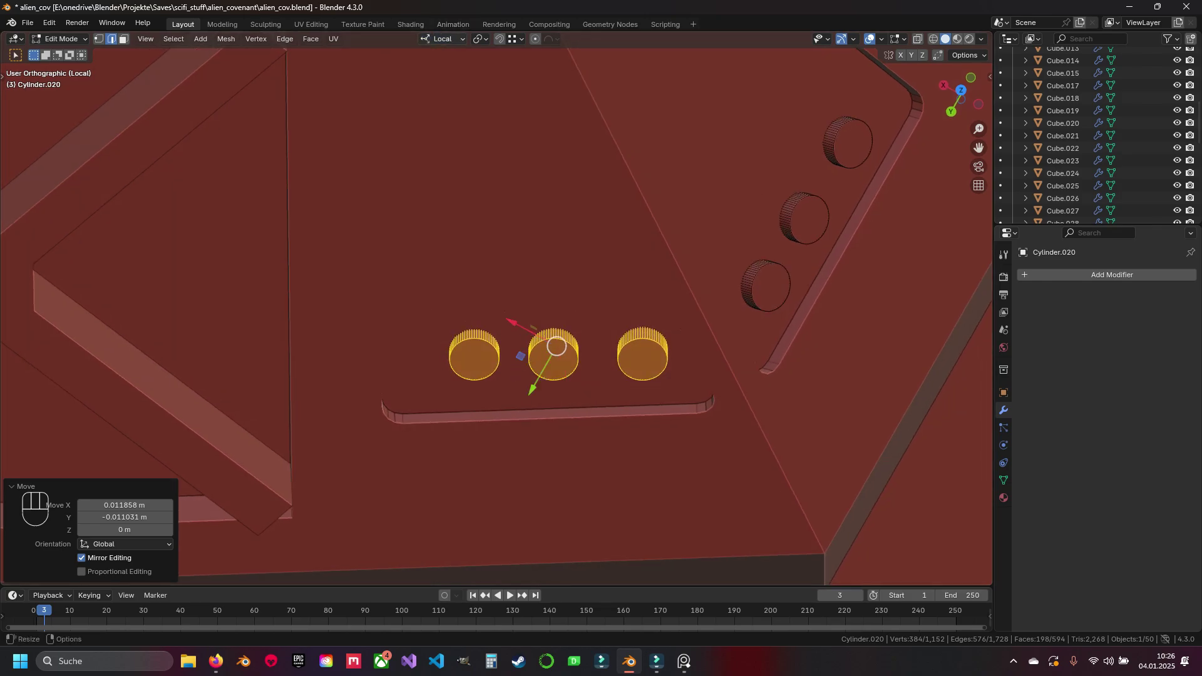
{"action": "mouse_move", "coordinate": [551, 351]}
{"action": "middle_mouse_down"}
{"action": "mouse_move", "coordinate": [551, 275]}
{"action": "mouse_move", "coordinate": [551, 332]}
{"action": "middle_mouse_up"}
{"action": "left_click_drag", "start_coordinate": [602, 295], "coordinate": [573, 295]}
{"action": "middle_click_drag", "start_coordinate": [551, 332], "coordinate": [551, 276]}
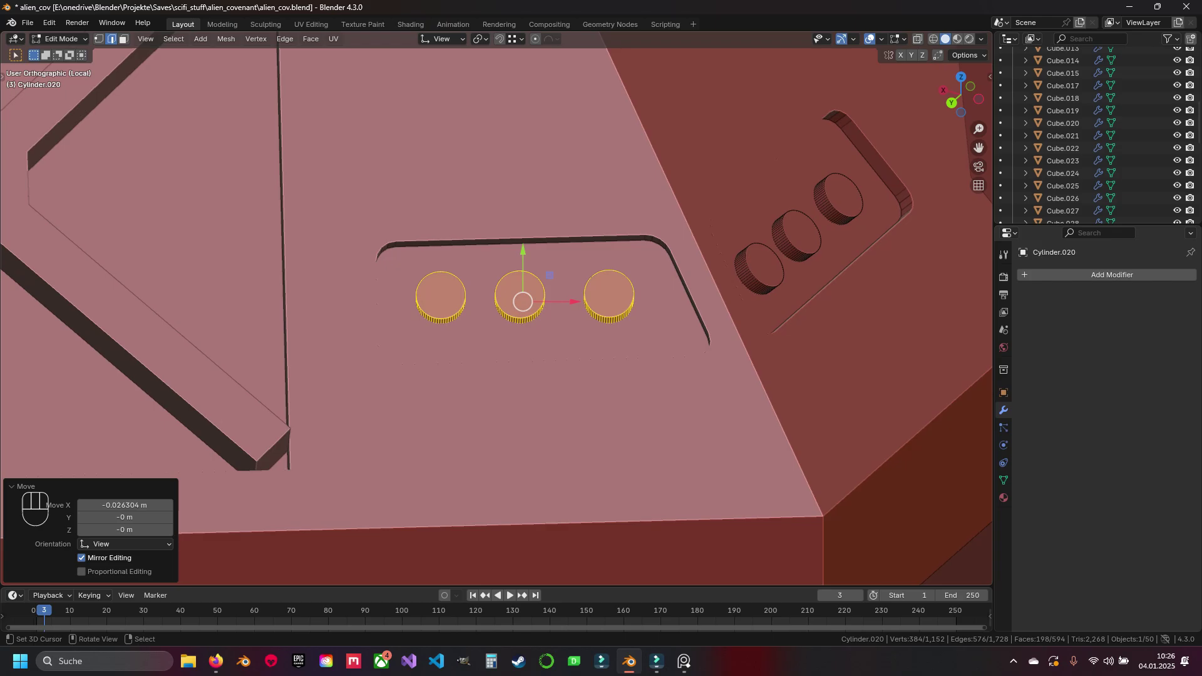
{"action": "left_click_drag", "start_coordinate": [521, 251], "coordinate": [521, 261]}
Examine the cylinders' placement within the recessed panel from the top view and from oblique angles
{"action": "key", "text": "KP_7"}
{"action": "left_click", "coordinate": [442, 39]}
{"action": "left_click", "coordinate": [421, 78]}
{"action": "middle_click_drag", "start_coordinate": [476, 300], "coordinate": [563, 250]}
{"action": "key", "text": "Tab"}
{"action": "key", "text": "a"}
{"action": "key", "text": "ctrl+s"}
{"action": "mouse_move", "coordinate": [538, 300]}
{"action": "middle_mouse_down"}
{"action": "mouse_move", "coordinate": [664, 263]}
{"action": "mouse_move", "coordinate": [538, 313]}
{"action": "mouse_move", "coordinate": [495, 294]}
{"action": "mouse_move", "coordinate": [557, 325]}
{"action": "mouse_move", "coordinate": [432, 338]}
{"action": "middle_mouse_up"}
{"action": "key", "text": "Tab"}
Switch to vertex selection in wireframe shading and set the transform orientation to Normal for the three cylinders
{"action": "key", "text": "Tab"}
{"action": "right_click", "coordinate": [495, 376]}
{"action": "key", "text": "Tab"}
{"action": "key", "text": "1"}
{"action": "key", "text": "KP_1"}
{"action": "key", "text": "z"}
{"action": "key", "text": "Tab"}
{"action": "scroll", "coordinate": [495, 310], "scroll_direction": "up", "scroll_amount": 6}
{"action": "key", "text": "z"}
{"action": "right_click", "coordinate": [511, 308]}
{"action": "key", "text": "KP_1"}
{"action": "scroll", "coordinate": [467, 310], "scroll_direction": "up", "scroll_amount": 7}
{"action": "key", "text": "Tab"}
{"action": "key", "text": "z"}
{"action": "left_click", "coordinate": [442, 38]}
{"action": "left_click", "coordinate": [426, 104]}
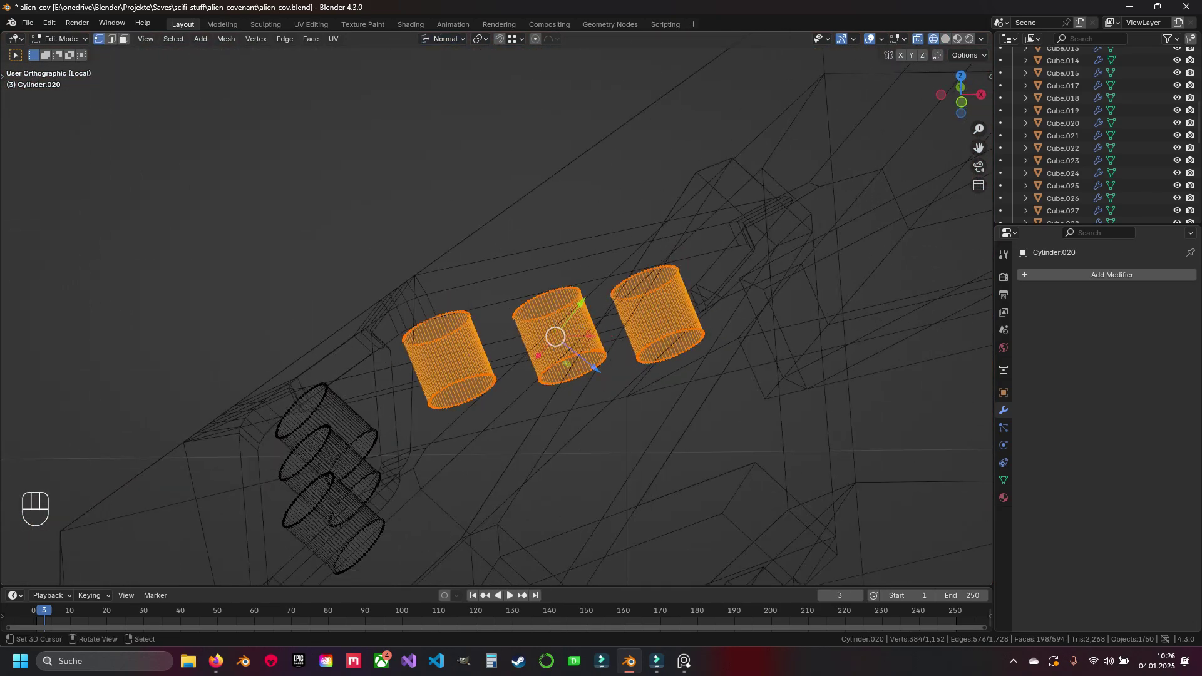
Fine-adjust the cylinders' position in solid shading and restore the Global transform orientation
{"action": "key", "text": "z"}
{"action": "mouse_move", "coordinate": [451, 276]}
{"action": "middle_mouse_down"}
{"action": "mouse_move", "coordinate": [626, 326]}
{"action": "mouse_move", "coordinate": [564, 288]}
{"action": "middle_mouse_up"}
{"action": "mouse_move", "coordinate": [562, 251]}
{"action": "left_mouse_down"}
{"action": "mouse_move", "coordinate": [561, 261]}
{"action": "mouse_move", "coordinate": [558, 236]}
{"action": "left_mouse_up"}
{"action": "key", "text": "Tab"}
{"action": "key", "text": "a"}
{"action": "middle_click_drag", "start_coordinate": [551, 263], "coordinate": [351, 301]}
{"action": "key", "text": "ctrl+s"}
{"action": "scroll", "coordinate": [516, 307], "scroll_direction": "down", "scroll_amount": 2}
{"action": "right_click", "coordinate": [520, 303]}
{"action": "scroll", "coordinate": [521, 303], "scroll_direction": "down", "scroll_amount": 6}
{"action": "scroll", "coordinate": [350, 301], "scroll_direction": "down", "scroll_amount": 2}
{"action": "middle_click_drag", "start_coordinate": [438, 301], "coordinate": [473, 203]}
Separate the three selected cylinders into their own object, switch to that object, and save the file
{"action": "key", "text": "Tab"}
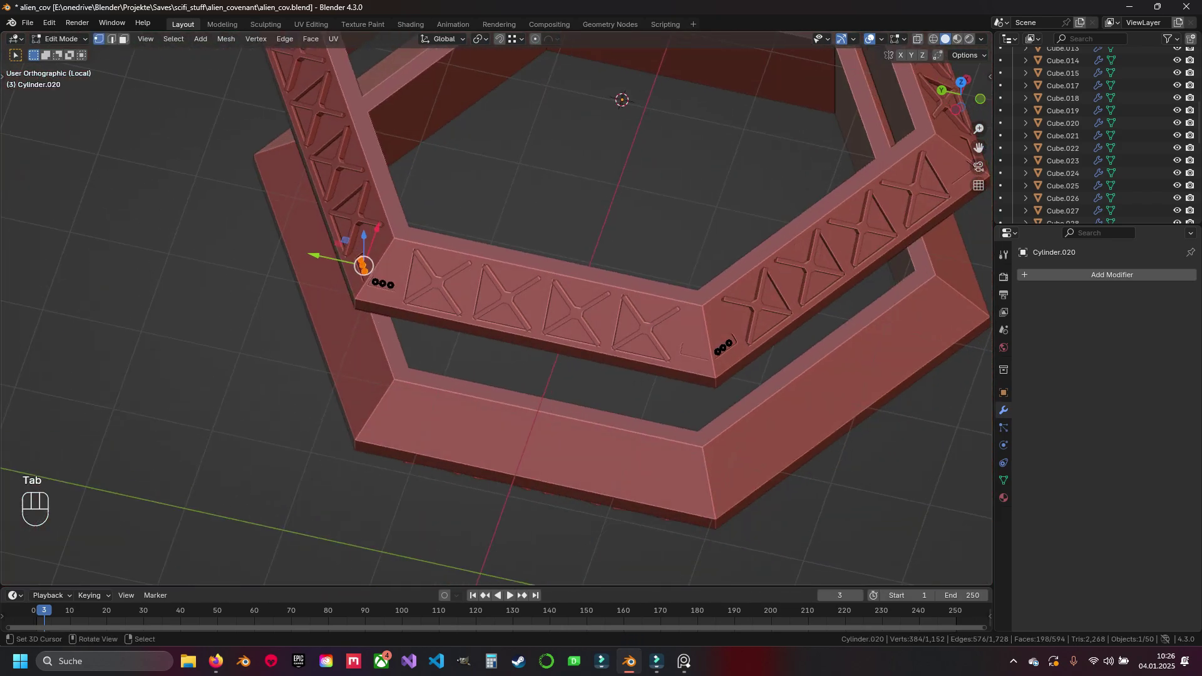
{"action": "key", "text": "Tab"}
{"action": "key", "text": "a"}
{"action": "key", "text": "ctrl+s"}
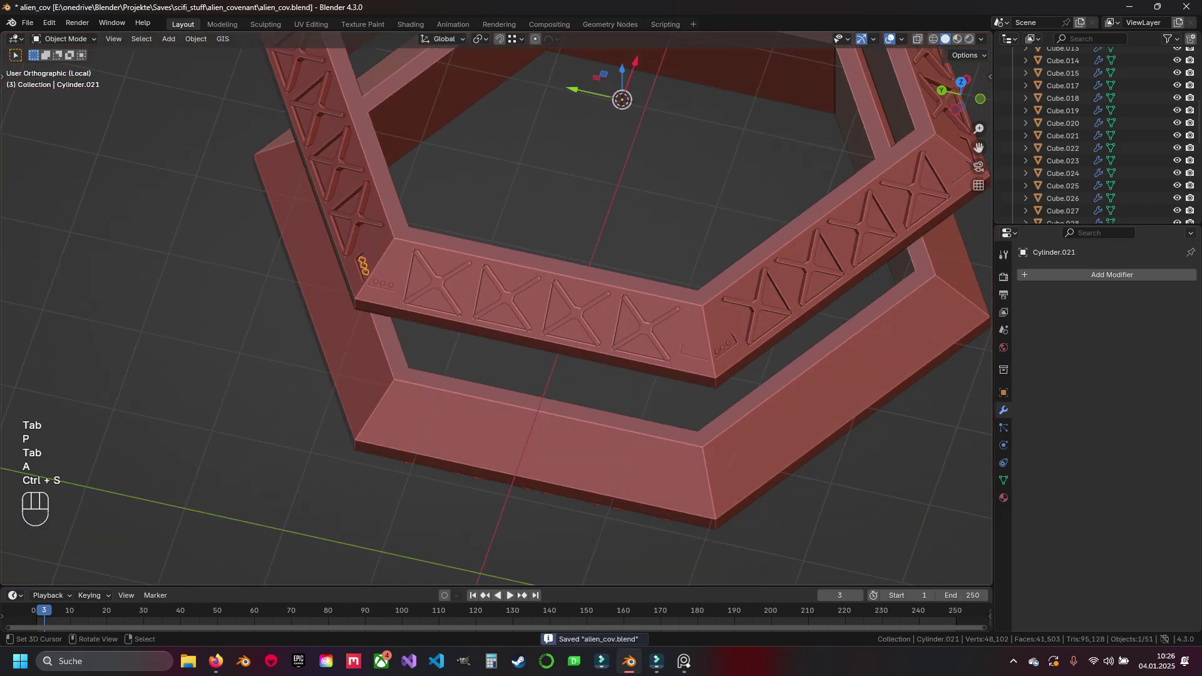
In the top view, duplicate the separated object's three cylinders in place and set the pivot to 3D Cursor
{"action": "key", "text": "KP_7"}
{"action": "middle_click_drag", "start_coordinate": [563, 250], "coordinate": [377, 364], "text": "shift"}
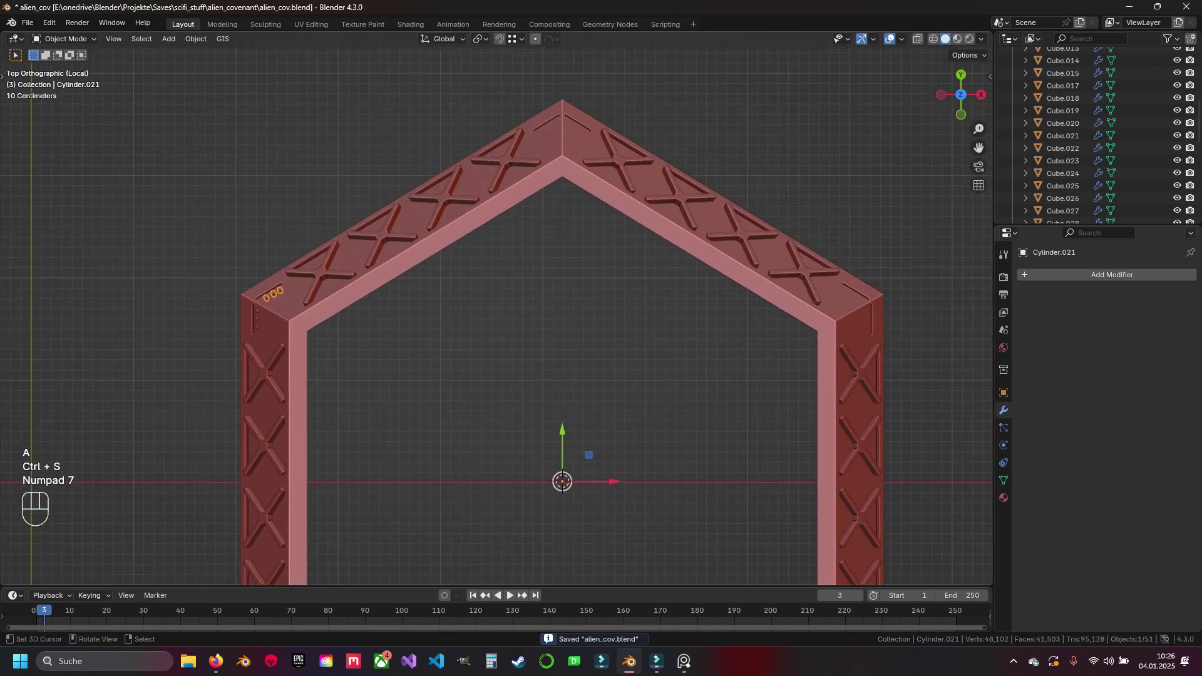
{"action": "key", "text": "Tab"}
{"action": "key", "text": "shift+d"}
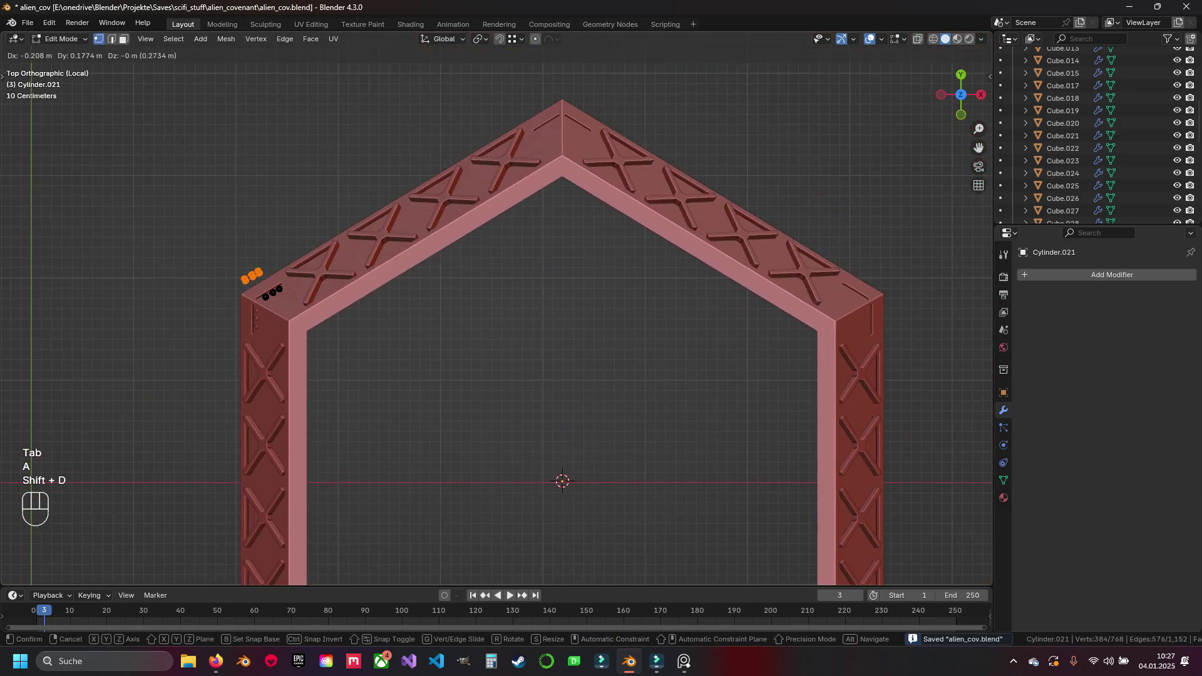
{"action": "key", "text": "Escape"}
{"action": "left_click", "coordinate": [479, 39]}
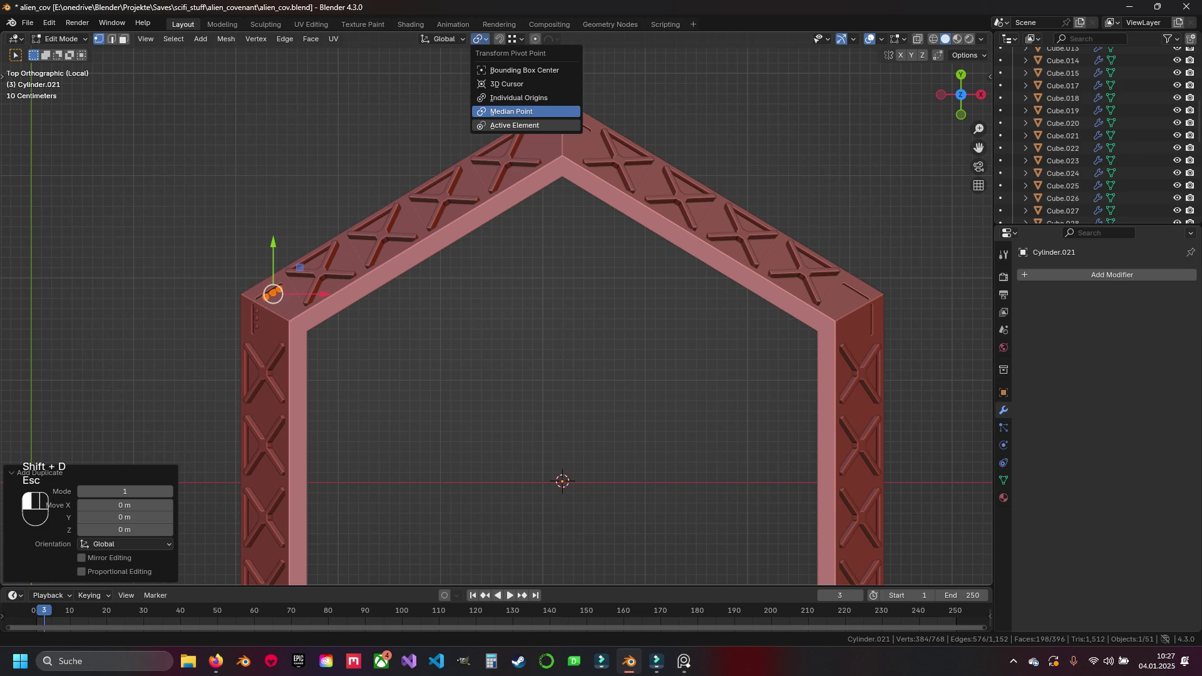
{"action": "left_click", "coordinate": [515, 125]}
{"action": "left_click", "coordinate": [479, 38]}
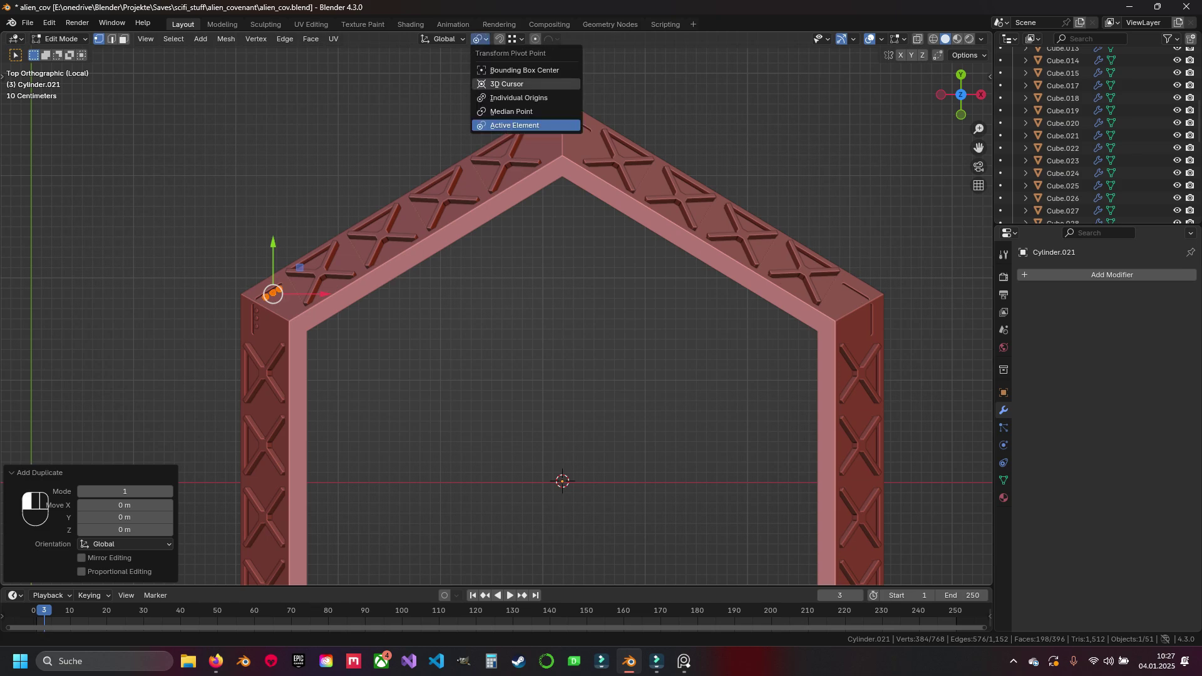
{"action": "left_click", "coordinate": [507, 83]}
Rotate the duplicated cylinders exactly 60° about the 3D cursor to the ring's uppermost corner
{"action": "key", "text": "r"}
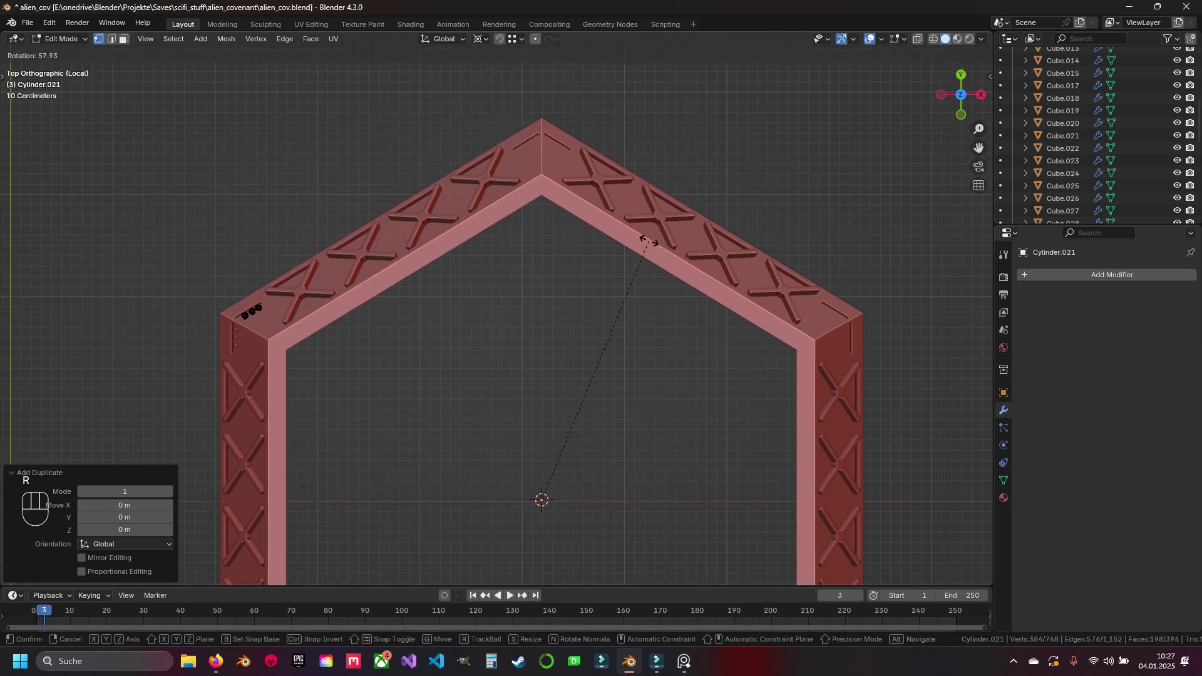
{"action": "key", "text": "Escape"}
{"action": "key", "text": "r"}
{"action": "key", "text": "KP_6"}
{"action": "key", "text": "KP_0"}
{"action": "key", "text": "Return"}
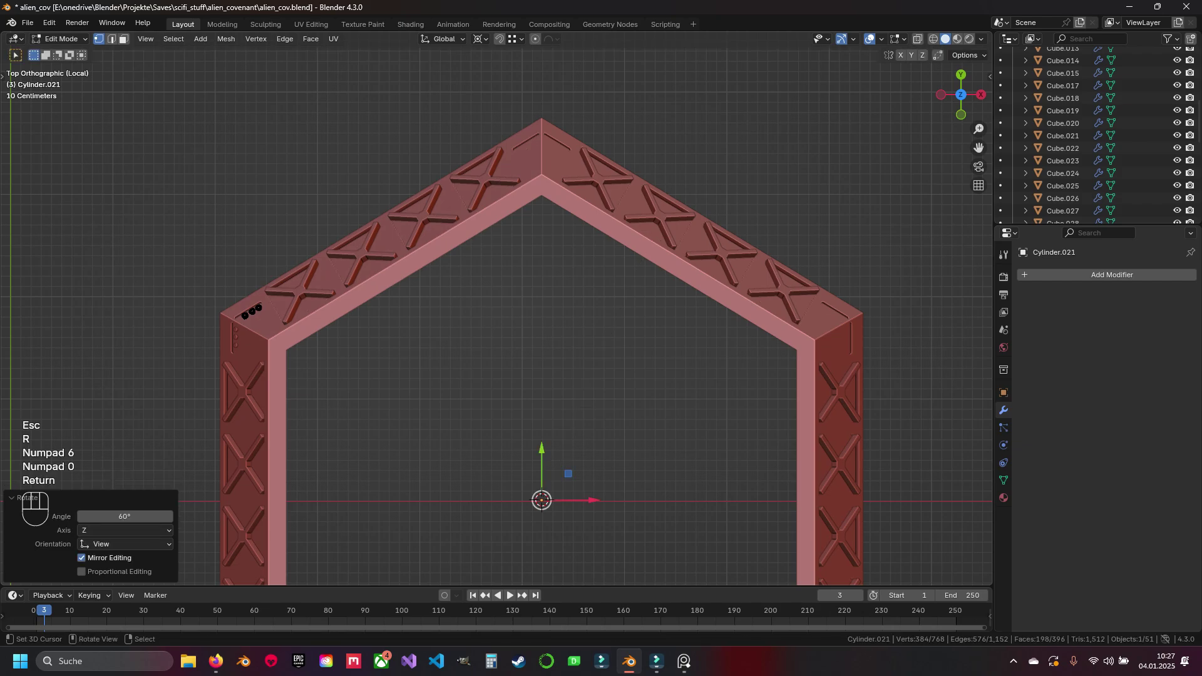
Move the cylinders at the uppermost corner about -0.050 m in X and 0.100 m in Y, beside the groove
{"action": "key", "text": "shift+z"}
{"action": "middle_click_drag", "start_coordinate": [551, 188], "coordinate": [537, 363], "text": "shift"}
{"action": "scroll", "coordinate": [497, 309], "scroll_direction": "up", "scroll_amount": 10}
{"action": "middle_click_drag", "start_coordinate": [689, 389], "coordinate": [437, 319], "text": "shift"}
{"action": "key", "text": "shift+z"}
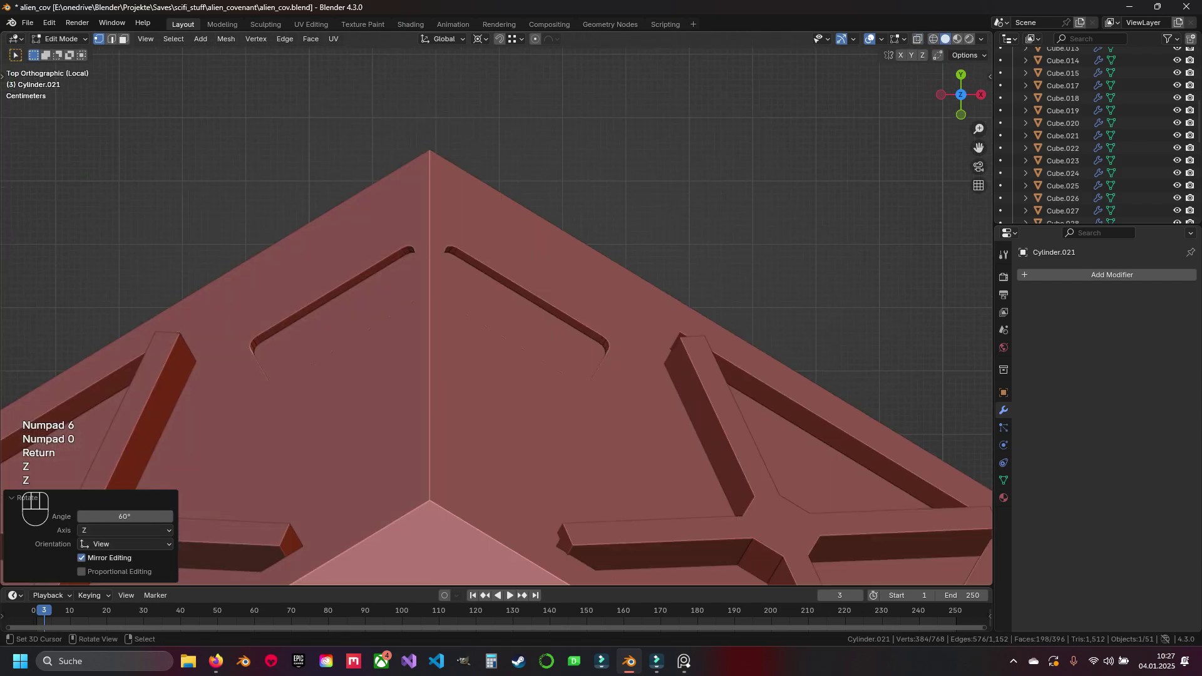
{"action": "key", "text": "g"}
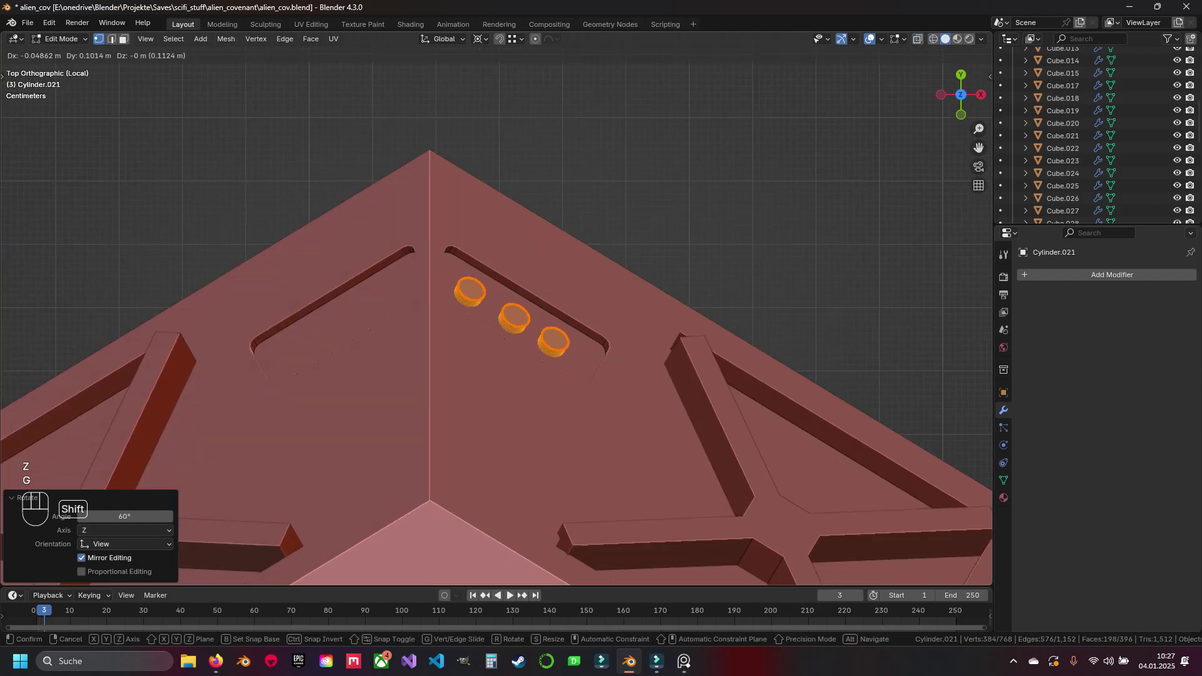
{"action": "key", "text": "Return"}
Duplicate the uppermost corner's cylinders in place and rotate the copy 60° about the 3D cursor to the upper-right ring corner
{"action": "scroll", "coordinate": [513, 313], "scroll_direction": "down", "scroll_amount": 9}
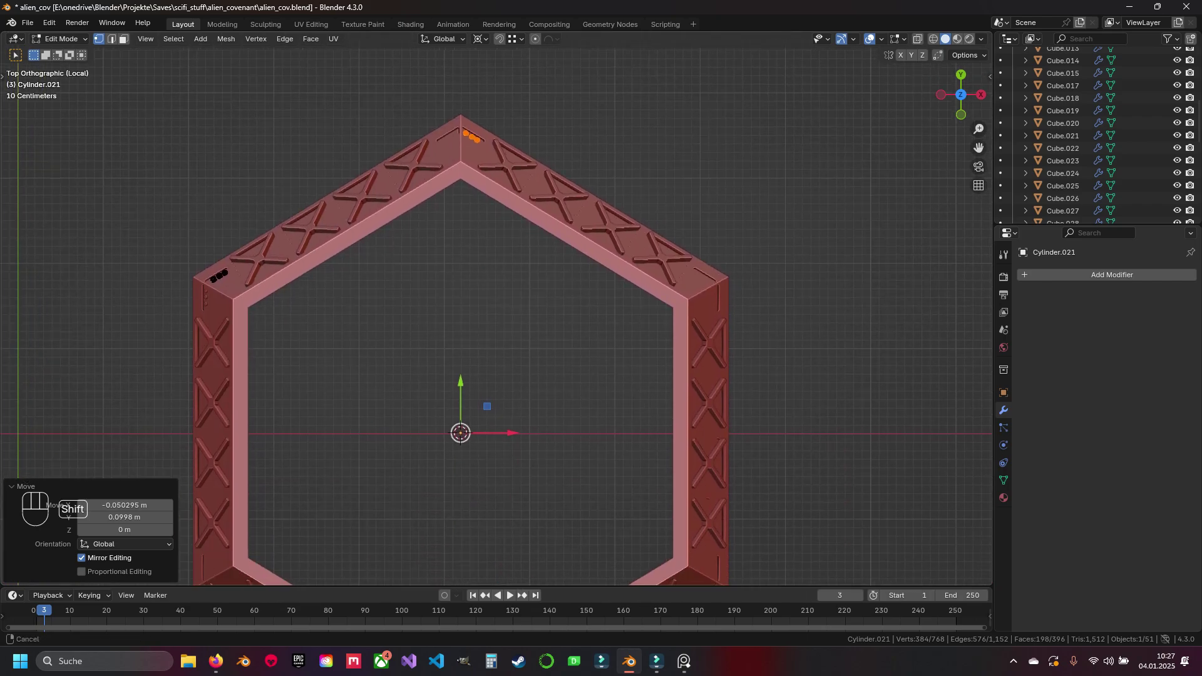
{"action": "middle_click_drag", "start_coordinate": [512, 313], "coordinate": [457, 248], "text": "shift"}
{"action": "key", "text": "shift+d"}
{"action": "key", "text": "Escape"}
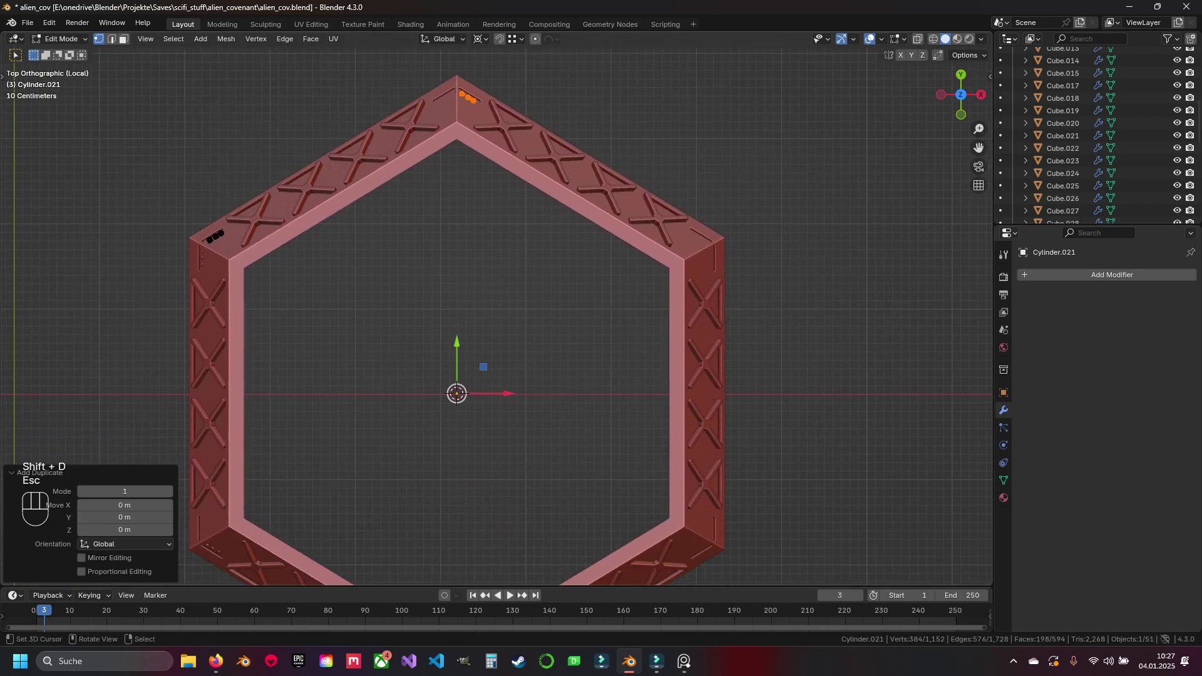
{"action": "key", "text": "r"}
{"action": "key", "text": "KP_6"}
{"action": "key", "text": "Return"}
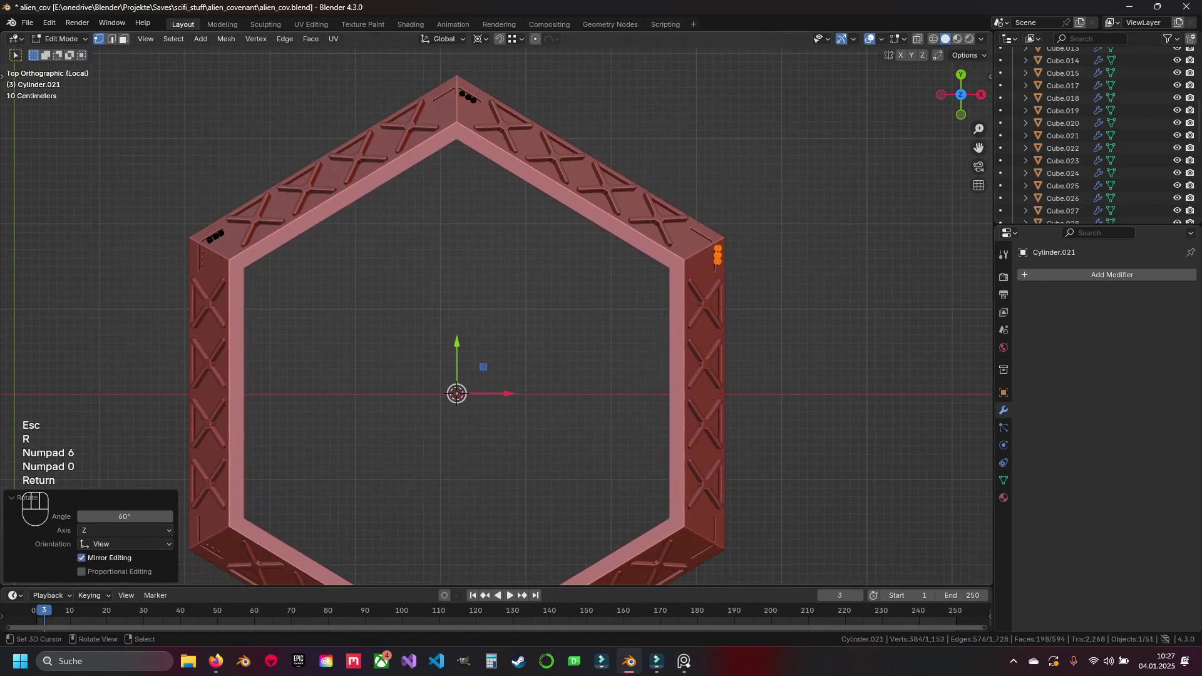
Move the upper-right corner's cylinders about -0.082 m in X and -0.043 m in Y, beside the vertical groove
{"action": "scroll", "coordinate": [529, 250], "scroll_direction": "up", "scroll_amount": 7}
{"action": "key", "text": "g"}
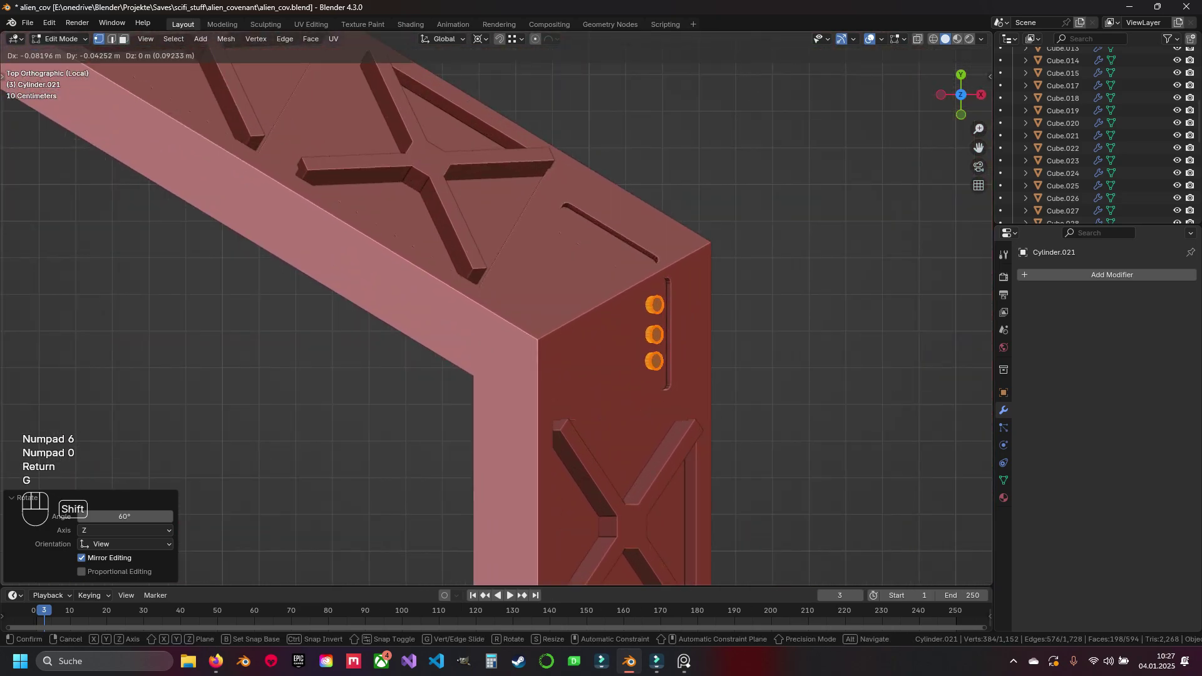
{"action": "left_click", "coordinate": [655, 334]}
Duplicate the upper-right corner's cylinders in place and rotate the copy 60° about the 3D cursor to the lower-right ring corner
{"action": "scroll", "coordinate": [563, 163], "scroll_direction": "down", "scroll_amount": 7}
{"action": "key", "text": "shift+d"}
{"action": "key", "text": "Escape"}
{"action": "key", "text": "r"}
{"action": "key", "text": "KP_6"}
{"action": "key", "text": "KP_0"}
{"action": "key", "text": "Return"}
Move the lower-right corner's cylinders beside the slanted groove, with a final shift of about 0.010 m in X and -0.002 m in Y
{"action": "scroll", "coordinate": [601, 482], "scroll_direction": "up", "scroll_amount": 7}
{"action": "key", "text": "g"}
{"action": "left_click", "coordinate": [451, 463]}
Move the lowest corner's cylinders about 0.007 m in X and -0.083 m in Y, beside the groove
{"action": "key", "text": "g"}
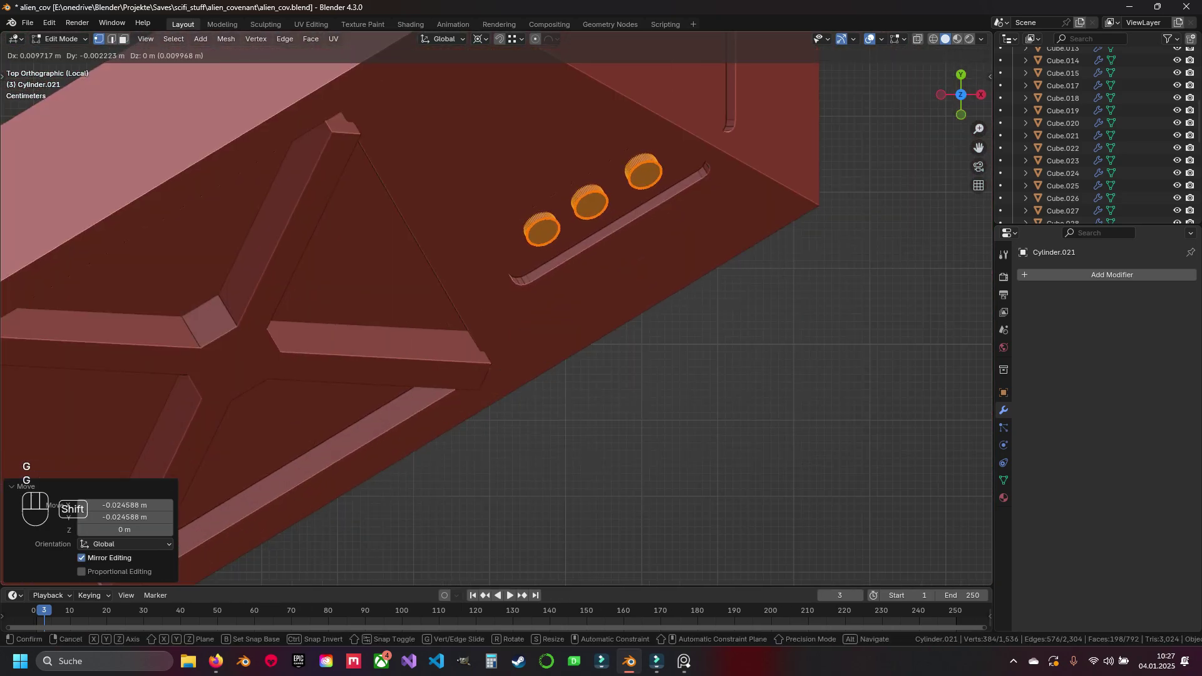
{"action": "left_click", "coordinate": [890, 201]}
Duplicate the lower-right corner's cylinders in place and rotate the copy 60° about the 3D cursor to the ring's lowest corner
{"action": "scroll", "coordinate": [889, 200], "scroll_direction": "down", "scroll_amount": 8}
{"action": "key", "text": "shift+d"}
{"action": "key", "text": "Escape"}
{"action": "key", "text": "r"}
{"action": "key", "text": "KP_6"}
{"action": "key", "text": "KP_0"}
{"action": "key", "text": "Return"}
{"action": "key", "text": "z"}
{"action": "key", "text": "z"}
{"action": "scroll", "coordinate": [434, 389], "scroll_direction": "up", "scroll_amount": 6}
Move the lower-left corner's cylinders about 0.081 m in X and 0.029 m in Y, beside the groove
{"action": "key", "text": "g"}
{"action": "left_click", "coordinate": [501, 338]}
Duplicate the lowest corner's cylinders in place and rotate the copy 60° about the 3D cursor to the lower-left ring corner
{"action": "scroll", "coordinate": [501, 338], "scroll_direction": "down", "scroll_amount": 1}
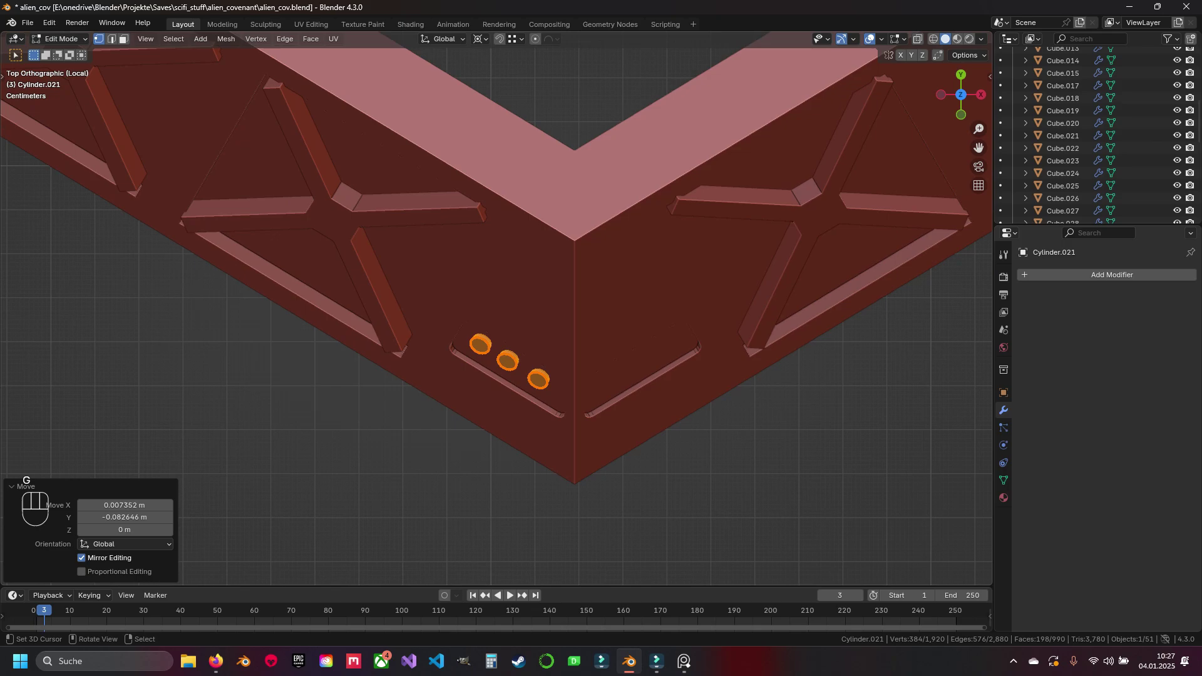
{"action": "scroll", "coordinate": [501, 338], "scroll_direction": "down", "scroll_amount": 7}
{"action": "middle_click_drag", "start_coordinate": [500, 338], "coordinate": [782, 560], "text": "shift"}
{"action": "key", "text": "shift+d"}
{"action": "key", "text": "Escape"}
{"action": "key", "text": "r"}
{"action": "key", "text": "KP_6"}
{"action": "key", "text": "KP_0"}
{"action": "key", "text": "Return"}
{"action": "scroll", "coordinate": [458, 323], "scroll_direction": "up", "scroll_amount": 8}
{"action": "key", "text": "g"}
{"action": "left_click", "coordinate": [493, 309]}
{"action": "scroll", "coordinate": [494, 309], "scroll_direction": "down", "scroll_amount": 7}
{"action": "middle_click_drag", "start_coordinate": [494, 138], "coordinate": [488, 579], "text": "shift"}
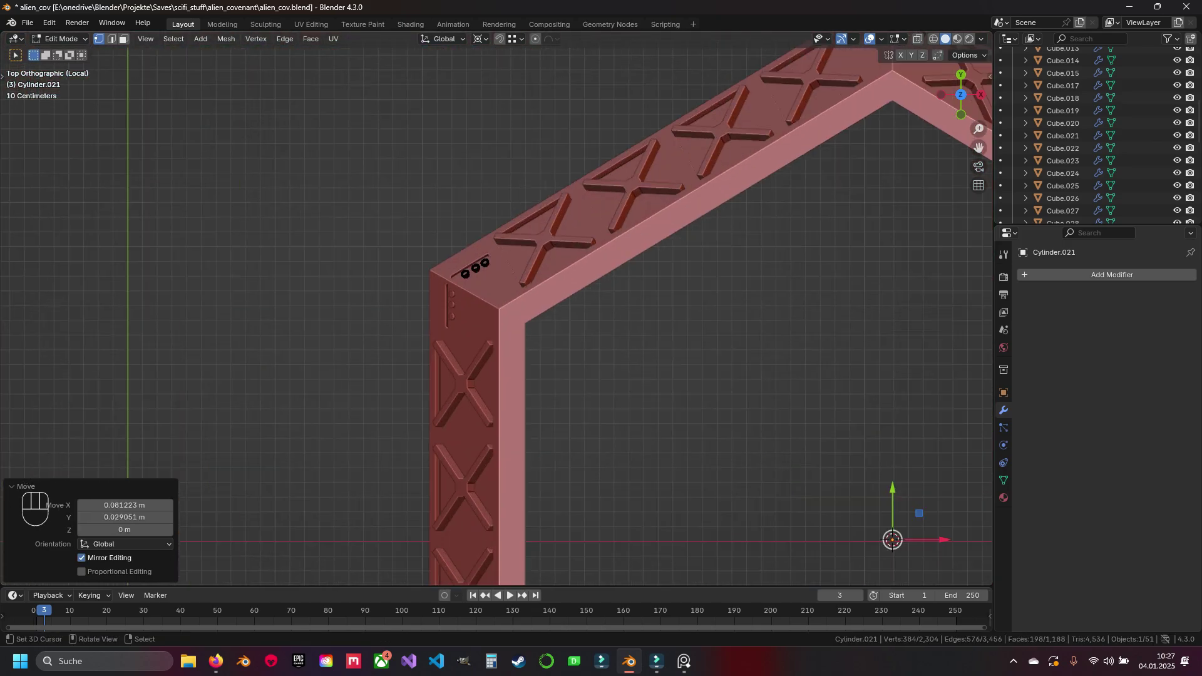
Move the three cylinders on the vertical side of the upper-left ring corner about -0.0017 m in X and 0.0011 m in Y
{"action": "scroll", "coordinate": [444, 303], "scroll_direction": "up", "scroll_amount": 2}
{"action": "key", "text": "Tab"}
{"action": "right_click", "coordinate": [438, 304]}
{"action": "right_click", "coordinate": [432, 303]}
{"action": "key", "text": "Tab"}
{"action": "scroll", "coordinate": [432, 303], "scroll_direction": "up", "scroll_amount": 5}
{"action": "key", "text": "z"}
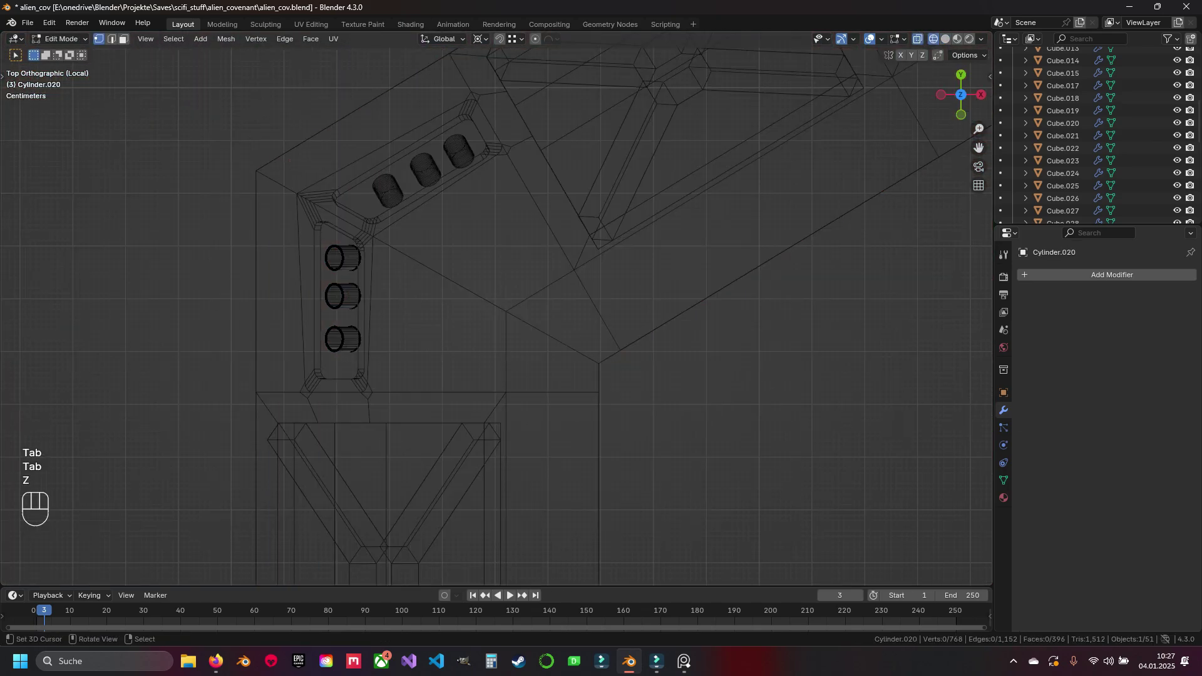
{"action": "left_click_drag", "start_coordinate": [296, 229], "coordinate": [420, 454]}
{"action": "key", "text": "z"}
{"action": "key", "text": "g"}
{"action": "left_click", "coordinate": [412, 448]}
{"action": "scroll", "coordinate": [412, 448], "scroll_direction": "down", "scroll_amount": 6}
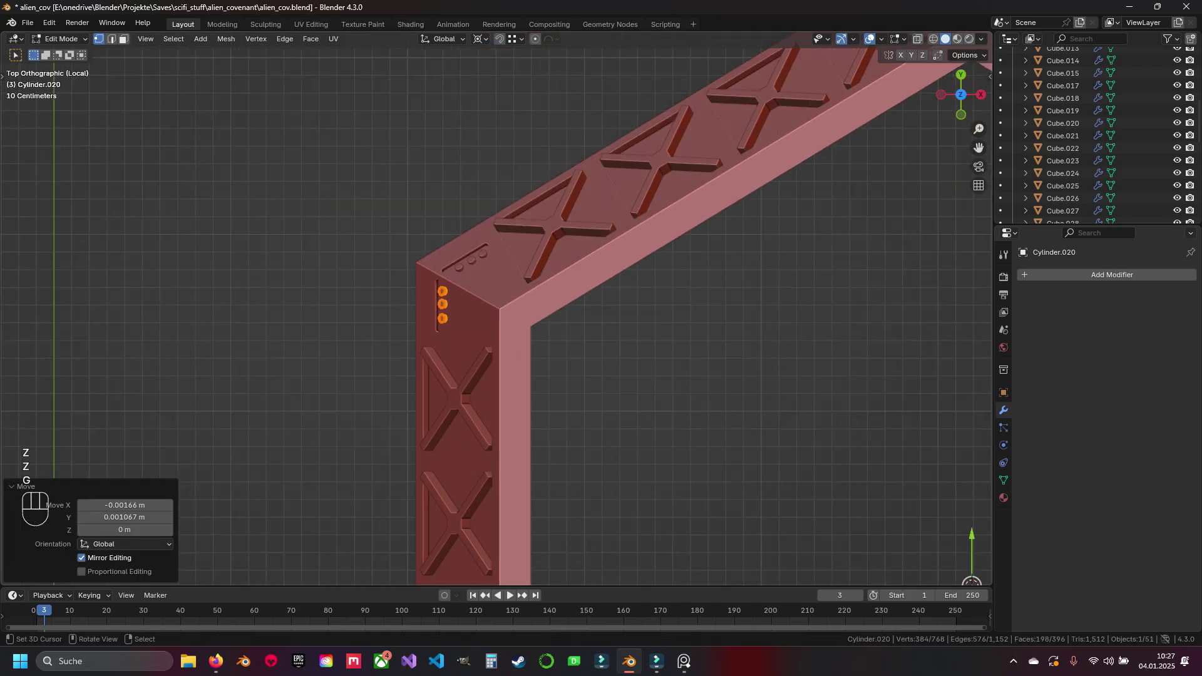
Duplicate the upper-left corner's vertical-side cylinders in place and rotate the copy 60° about the 3D cursor to the topmost corner
{"action": "scroll", "coordinate": [412, 448], "scroll_direction": "down", "scroll_amount": 3}
{"action": "key", "text": "shift+d"}
{"action": "key", "text": "Escape"}
{"action": "key", "text": "r"}
{"action": "key", "text": "KP_6"}
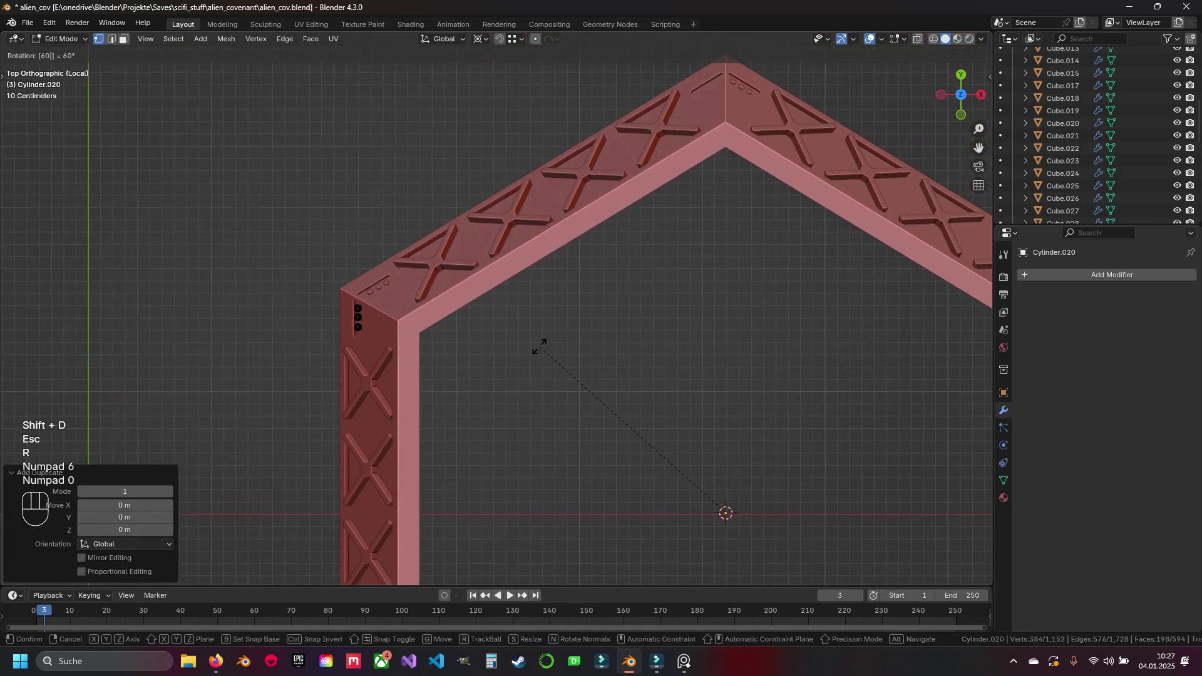
{"action": "key", "text": "Return"}
Move the topmost corner's copied cylinders about -0.035 m in X and 0.078 m in Y, beside the groove
{"action": "key", "text": "z"}
{"action": "middle_click_drag", "start_coordinate": [738, 84], "coordinate": [532, 231], "text": "shift"}
{"action": "key", "text": "z"}
{"action": "scroll", "coordinate": [526, 238], "scroll_direction": "up", "scroll_amount": 9}
{"action": "key", "text": "g"}
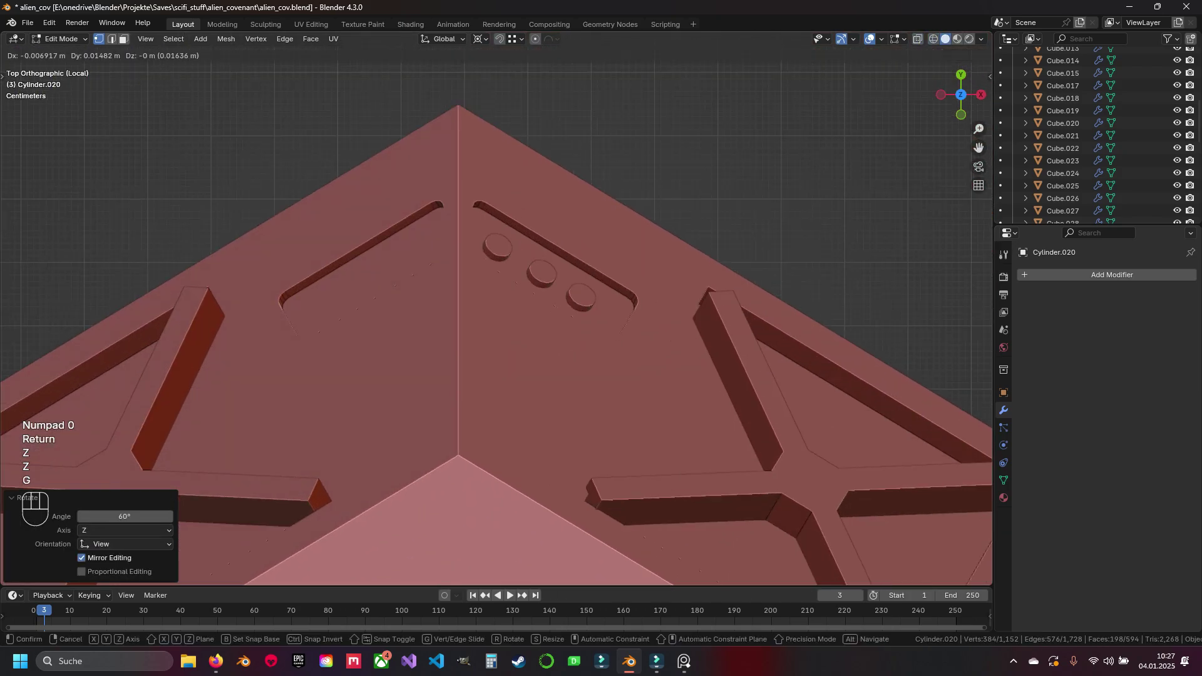
{"action": "left_click", "coordinate": [449, 278]}
Duplicate the topmost corner's cylinders in place and rotate the copy 60° about the 3D cursor to the upper-right corner
{"action": "scroll", "coordinate": [449, 278], "scroll_direction": "down", "scroll_amount": 10}
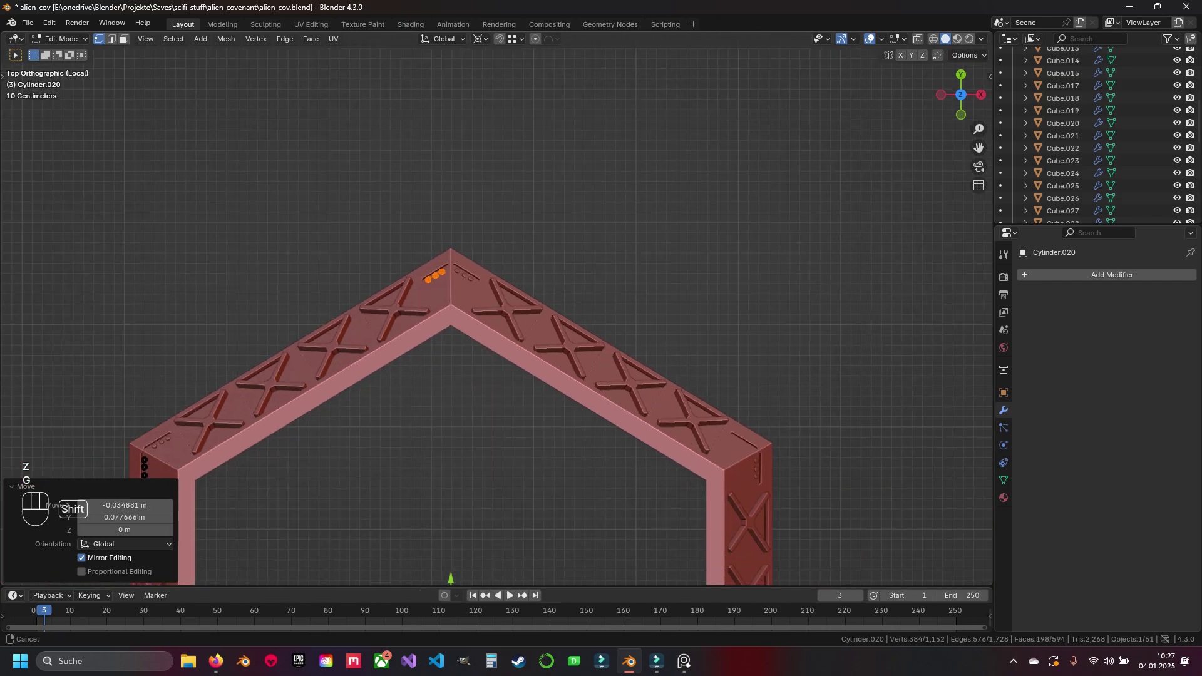
{"action": "key", "text": "shift+d"}
{"action": "key", "text": "Escape"}
{"action": "key", "text": "r"}
{"action": "key", "text": "KP_6"}
{"action": "key", "text": "KP_0"}
{"action": "key", "text": "Return"}
Move the upper-right corner's copied cylinders into place beside the groove
{"action": "scroll", "coordinate": [801, 388], "scroll_direction": "up", "scroll_amount": 7}
{"action": "mouse_move", "coordinate": [854, 466]}
{"action": "middle_mouse_down", "text": "shift"}
{"action": "mouse_move", "coordinate": [801, 388]}
{"action": "mouse_move", "coordinate": [692, 112]}
{"action": "middle_mouse_up", "text": "shift"}
{"action": "key", "text": "z"}
{"action": "key", "text": "g"}
{"action": "left_click", "coordinate": [771, 399]}
{"action": "key", "text": "z"}
Duplicate the upper-right corner's cylinders in place and rotate the copy 60° about the 3D cursor to the lower-right corner
{"action": "scroll", "coordinate": [772, 398], "scroll_direction": "down", "scroll_amount": 7}
{"action": "key", "text": "shift+d"}
{"action": "key", "text": "Escape"}
{"action": "key", "text": "r"}
{"action": "key", "text": "KP_6"}
{"action": "key", "text": "KP_0"}
{"action": "key", "text": "Return"}
Move the lower-right corner's copied cylinders into place beside the groove on the vertical side
{"action": "middle_click_drag", "start_coordinate": [645, 563], "coordinate": [618, 470], "text": "shift"}
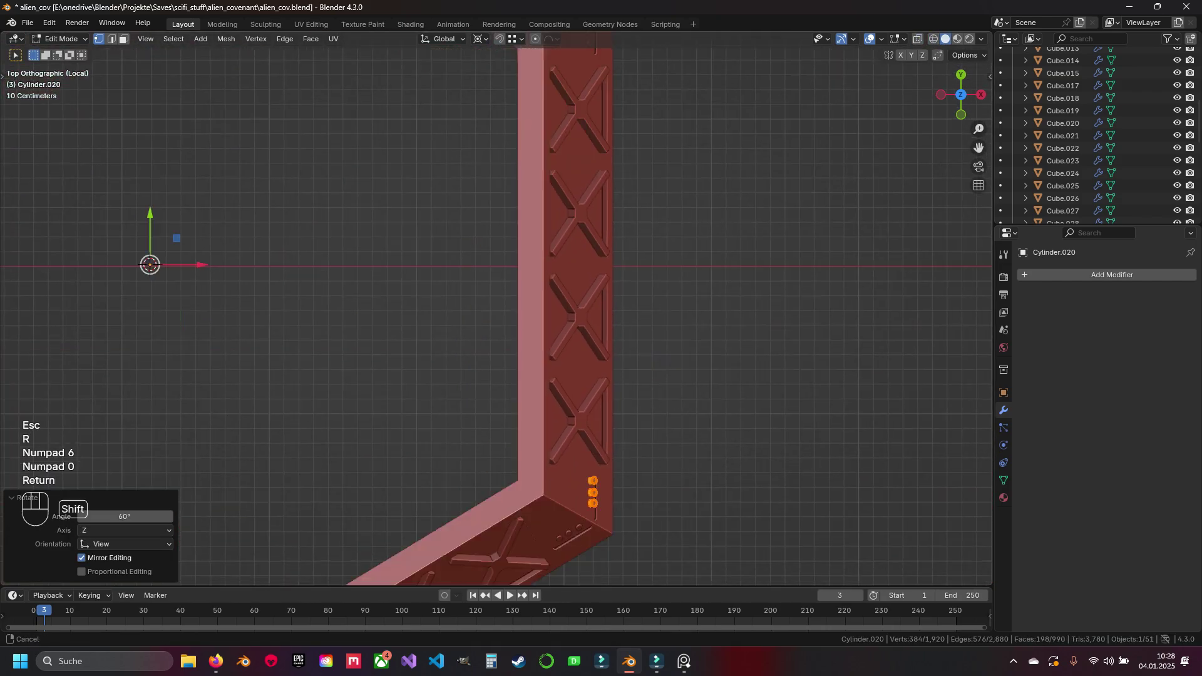
{"action": "scroll", "coordinate": [620, 544], "scroll_direction": "up", "scroll_amount": 8}
{"action": "key", "text": "z"}
{"action": "key", "text": "z"}
{"action": "key", "text": "g"}
{"action": "left_click", "coordinate": [608, 566]}
Duplicate the lower-right corner's cylinders in place and rotate the copy 60° about the 3D cursor to the lowest corner
{"action": "scroll", "coordinate": [491, 288], "scroll_direction": "down", "scroll_amount": 9}
{"action": "middle_click_drag", "start_coordinate": [492, 288], "coordinate": [838, 166], "text": "shift"}
{"action": "key", "text": "shift+d"}
{"action": "key", "text": "Escape"}
{"action": "key", "text": "r"}
{"action": "key", "text": "KP_6"}
{"action": "key", "text": "KP_0"}
{"action": "key", "text": "Return"}
Move the lowest corner's copied cylinders into place beside the groove on its right-hand side
{"action": "middle_click_drag", "start_coordinate": [488, 409], "coordinate": [477, 489], "text": "shift"}
{"action": "scroll", "coordinate": [477, 489], "scroll_direction": "up", "scroll_amount": 10}
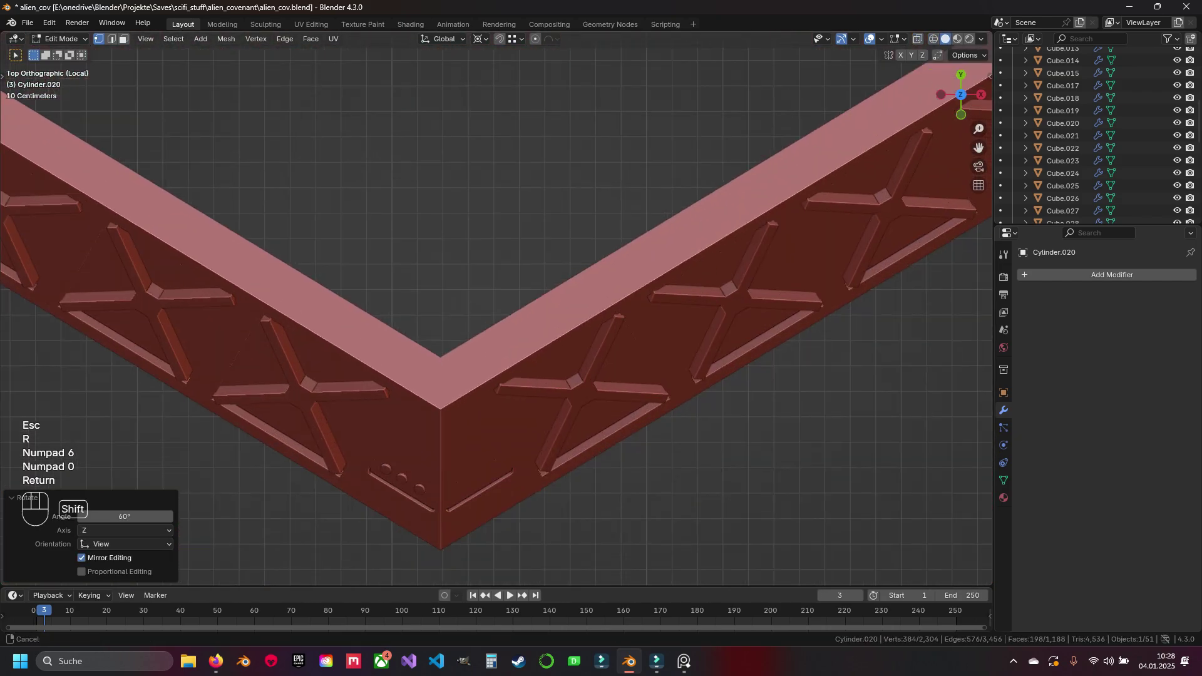
{"action": "key", "text": "g"}
{"action": "left_click", "coordinate": [485, 426]}
{"action": "key", "text": "f"}
{"action": "key", "text": "ctrl+z"}
{"action": "key", "text": "g"}
{"action": "left_click", "coordinate": [790, 386]}
Return to Object Mode, clear the selection and save the file
{"action": "scroll", "coordinate": [789, 385], "scroll_direction": "down", "scroll_amount": 9}
{"action": "middle_click_drag", "start_coordinate": [789, 385], "coordinate": [848, 584], "text": "shift"}
{"action": "key", "text": "Tab"}
{"action": "key", "text": "a"}
{"action": "key", "text": "ctrl+s"}
Join the ring's two corner cylinder objects into one object and save the file
{"action": "right_click", "coordinate": [321, 314]}
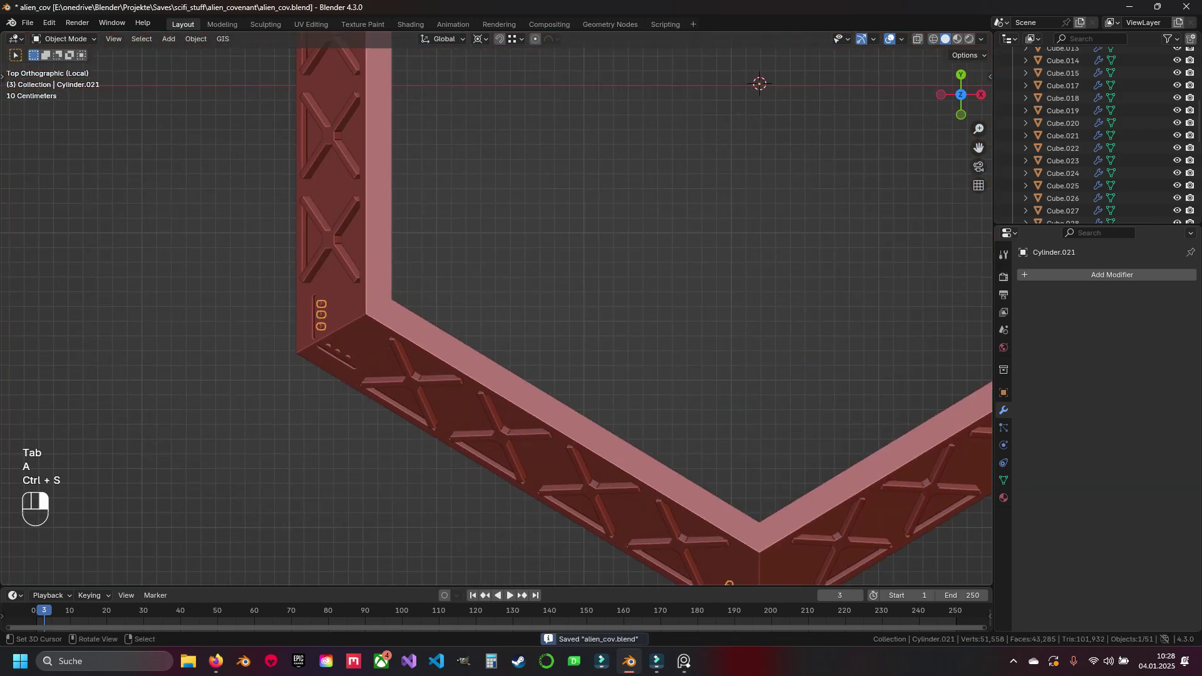
{"action": "scroll", "coordinate": [375, 356], "scroll_direction": "down", "scroll_amount": 5}
{"action": "middle_click_drag", "start_coordinate": [376, 356], "coordinate": [361, 413], "text": "shift"}
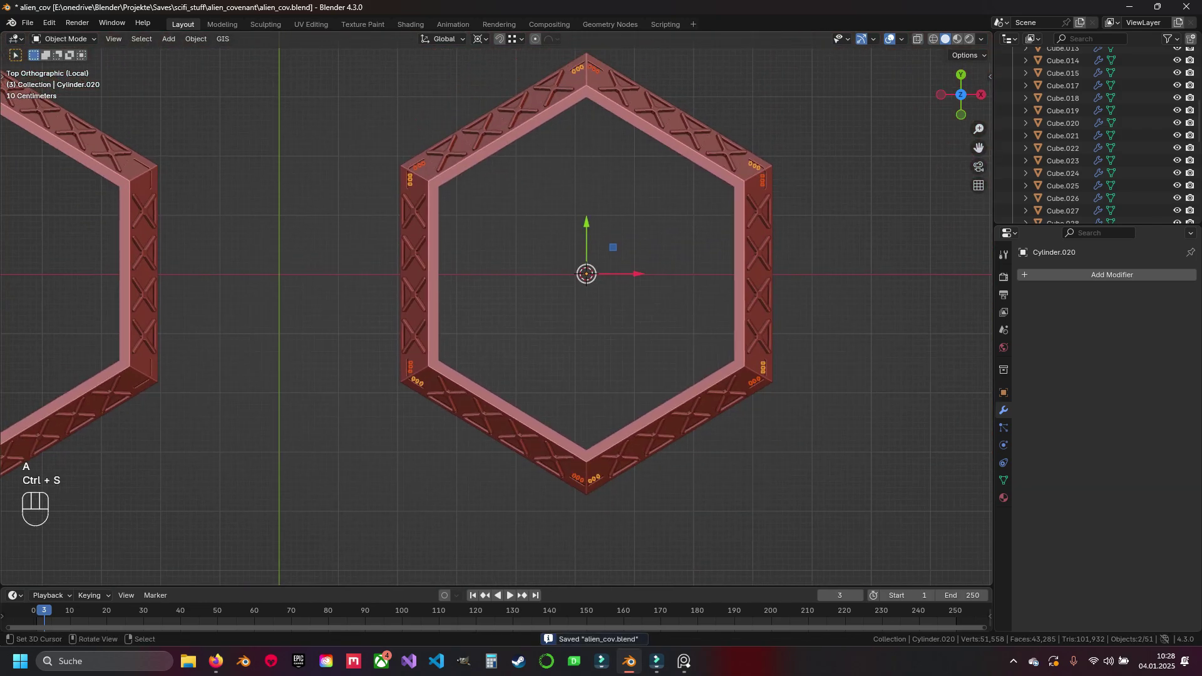
{"action": "key", "text": "Tab"}
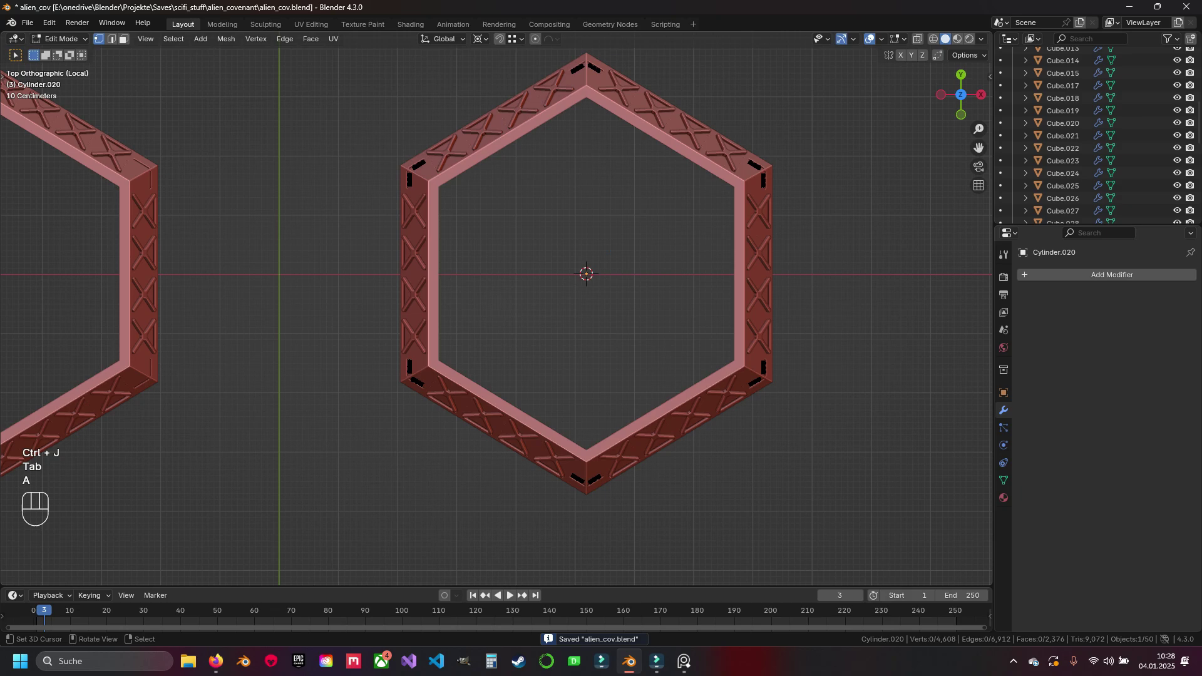
{"action": "key", "text": "a"}
{"action": "key", "text": "ctrl+s"}
{"action": "middle_click_drag", "start_coordinate": [495, 306], "coordinate": [463, 251]}
{"action": "scroll", "coordinate": [463, 250], "scroll_direction": "up", "scroll_amount": 5}
{"action": "key", "text": "Tab"}
Open the hexagonal ring's mesh for editing near a corner with the recessed panels
{"action": "scroll", "coordinate": [495, 313], "scroll_direction": "down", "scroll_amount": 3}
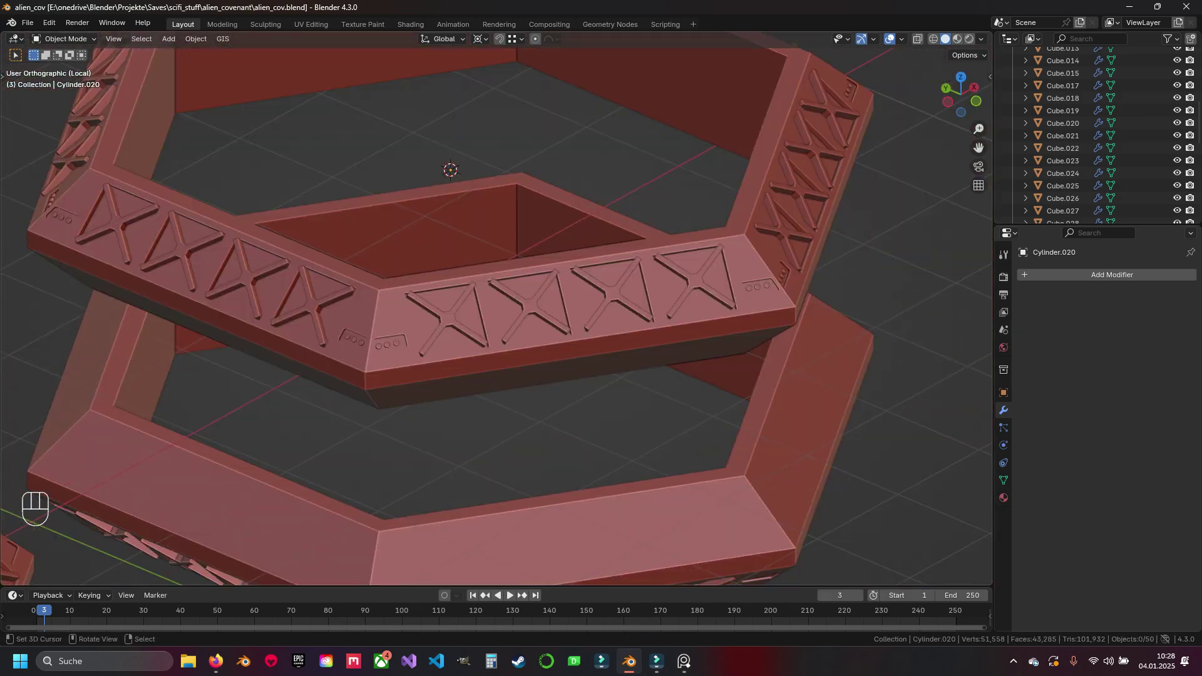
{"action": "middle_click_drag", "start_coordinate": [439, 313], "coordinate": [518, 266], "text": "shift"}
{"action": "scroll", "coordinate": [595, 326], "scroll_direction": "up", "scroll_amount": 4}
{"action": "right_click", "coordinate": [576, 296]}
{"action": "key", "text": "Tab"}
{"action": "scroll", "coordinate": [576, 295], "scroll_direction": "up", "scroll_amount": 3}
{"action": "key", "text": "ctrl+r"}
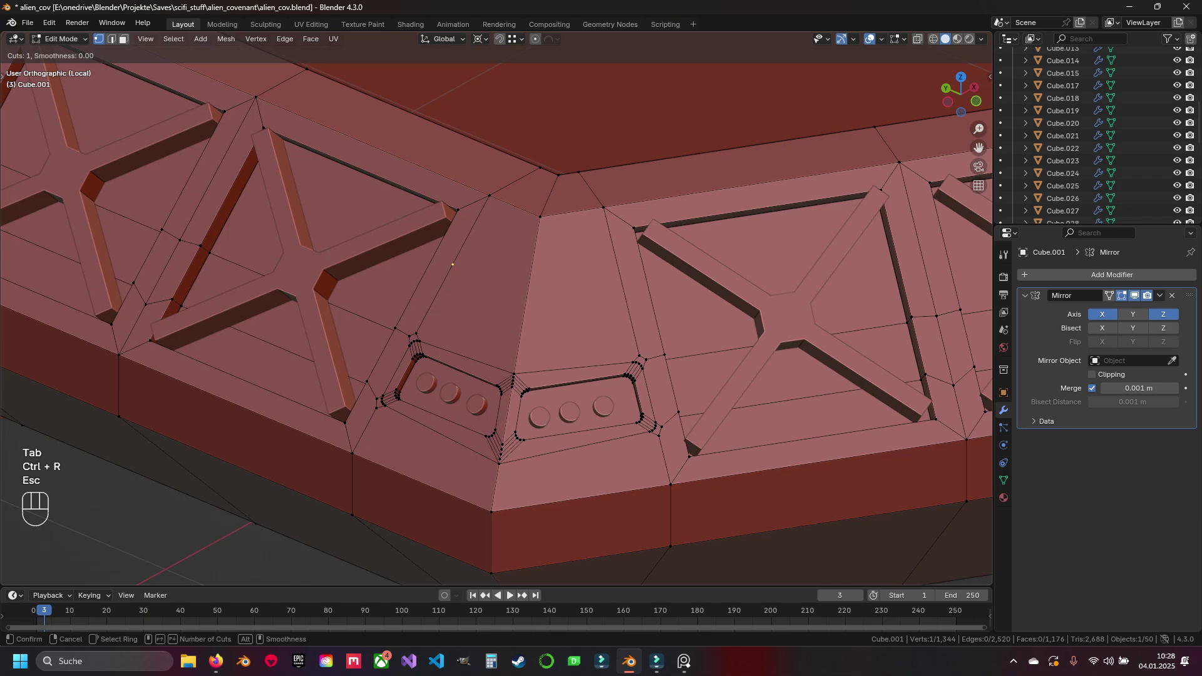
{"action": "key", "text": "Escape"}
{"action": "key", "text": "ctrl+r"}
{"action": "key", "text": "Escape"}
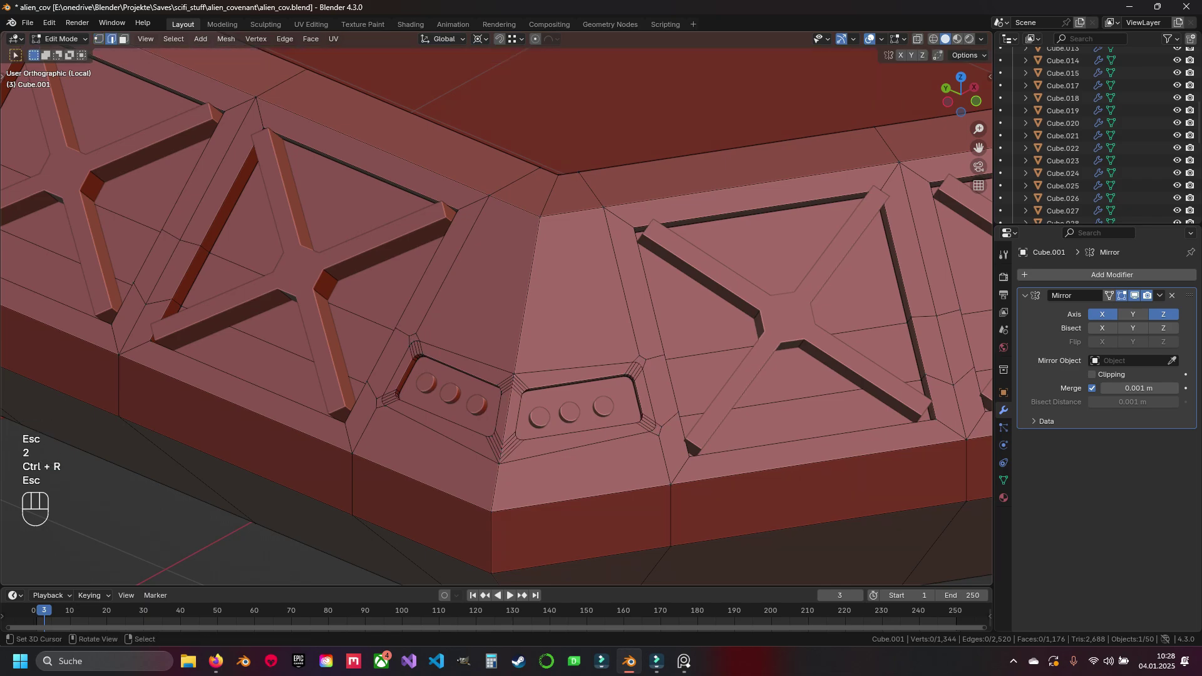
Slide the stray vertex above the corner's left recessed panel fully onto the adjacent panel vertex, factor 1.000
{"action": "scroll", "coordinate": [531, 265], "scroll_direction": "up", "scroll_amount": 2}
{"action": "middle_click_drag", "start_coordinate": [501, 313], "coordinate": [492, 282], "text": "shift"}
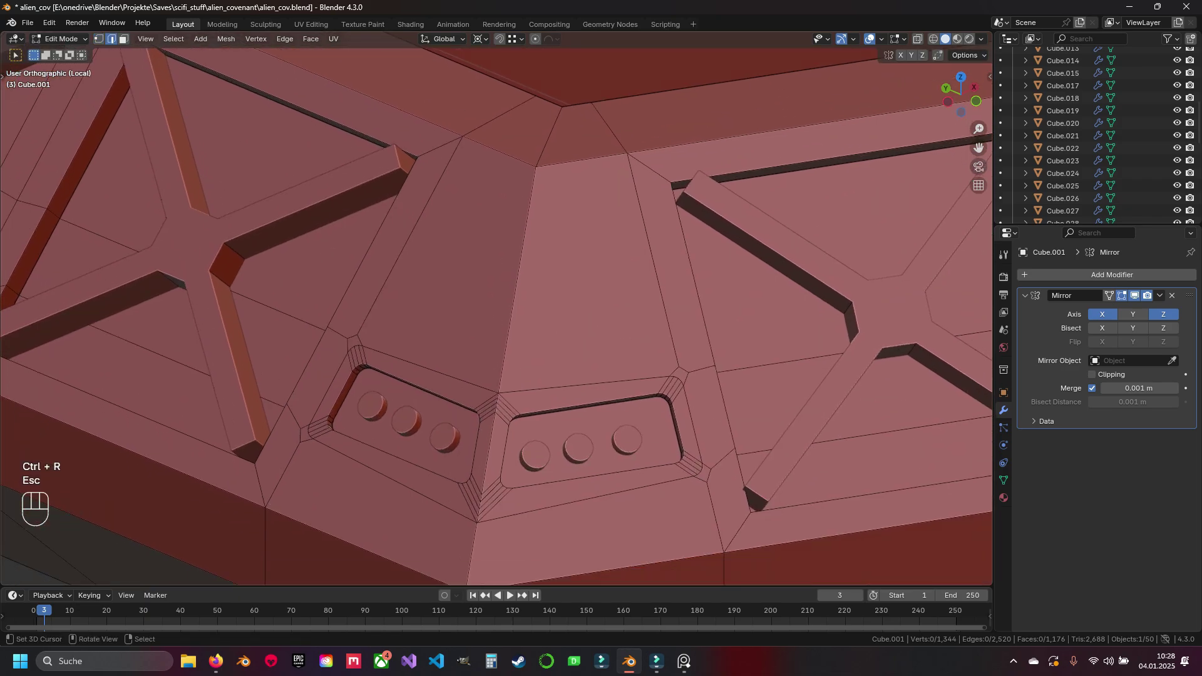
{"action": "key", "text": "3"}
{"action": "right_click", "coordinate": [449, 263]}
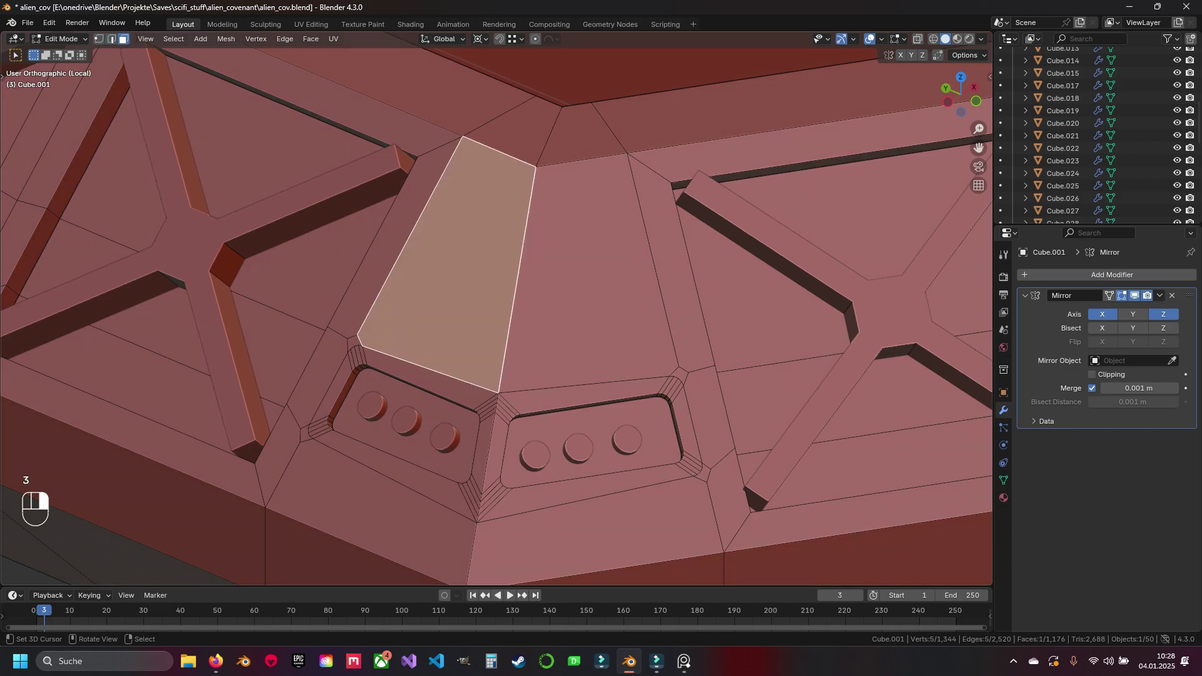
{"action": "scroll", "coordinate": [357, 341], "scroll_direction": "up", "scroll_amount": 4}
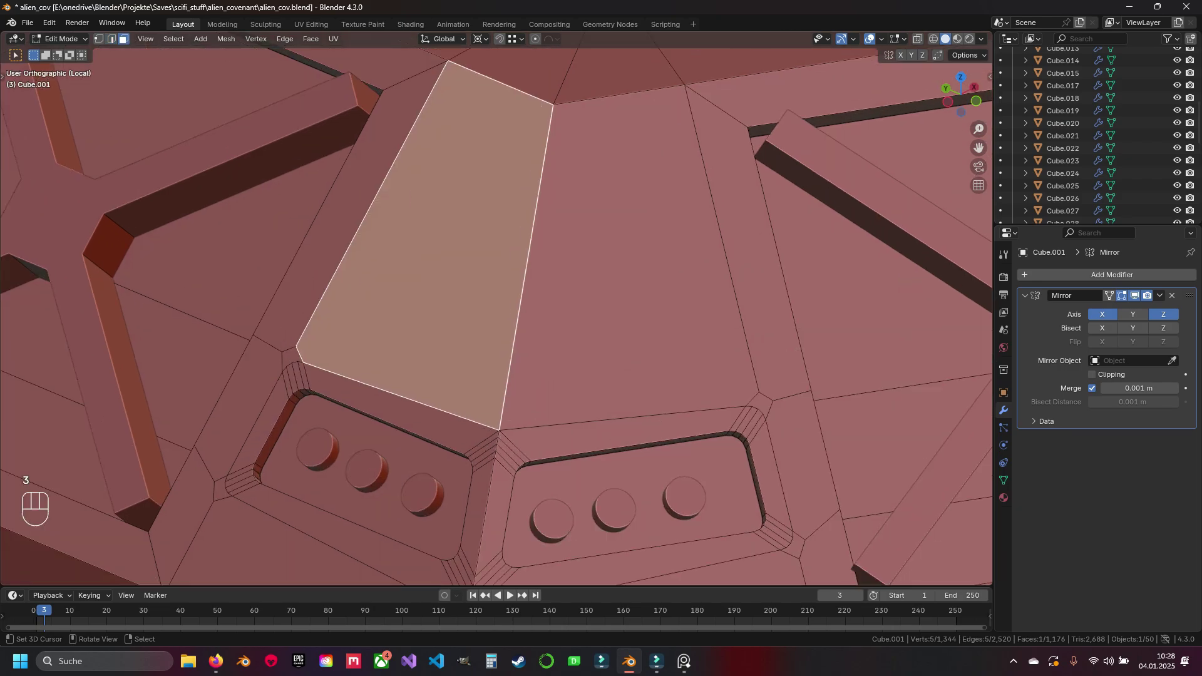
{"action": "key", "text": "1"}
{"action": "left_click", "coordinate": [310, 327]}
{"action": "key", "text": "g"}
{"action": "key", "text": "g"}
{"action": "left_click", "coordinate": [317, 343]}
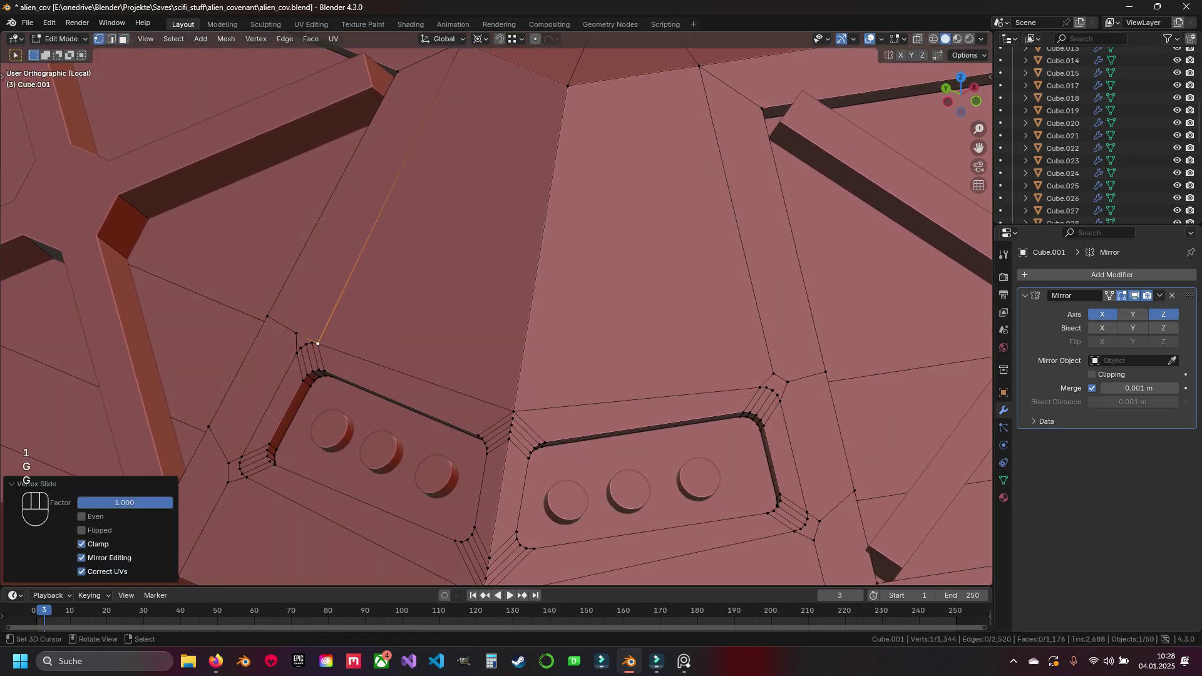
Merge all overlapping vertices of the ring mesh by distance and return to Object Mode
{"action": "key", "text": "a"}
{"action": "key", "text": "a"}
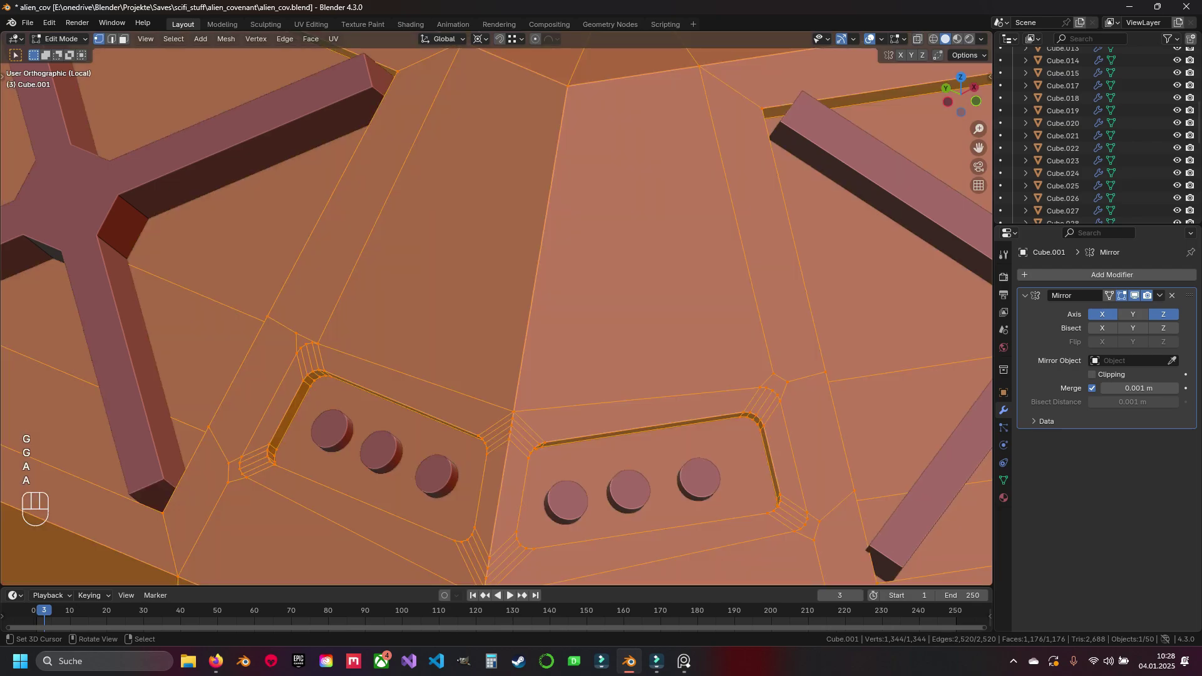
{"action": "key", "text": "q"}
{"action": "left_click", "coordinate": [436, 369]}
{"action": "key", "text": "a"}
{"action": "key", "text": "a"}
{"action": "key", "text": "a"}
{"action": "key", "text": "Tab"}
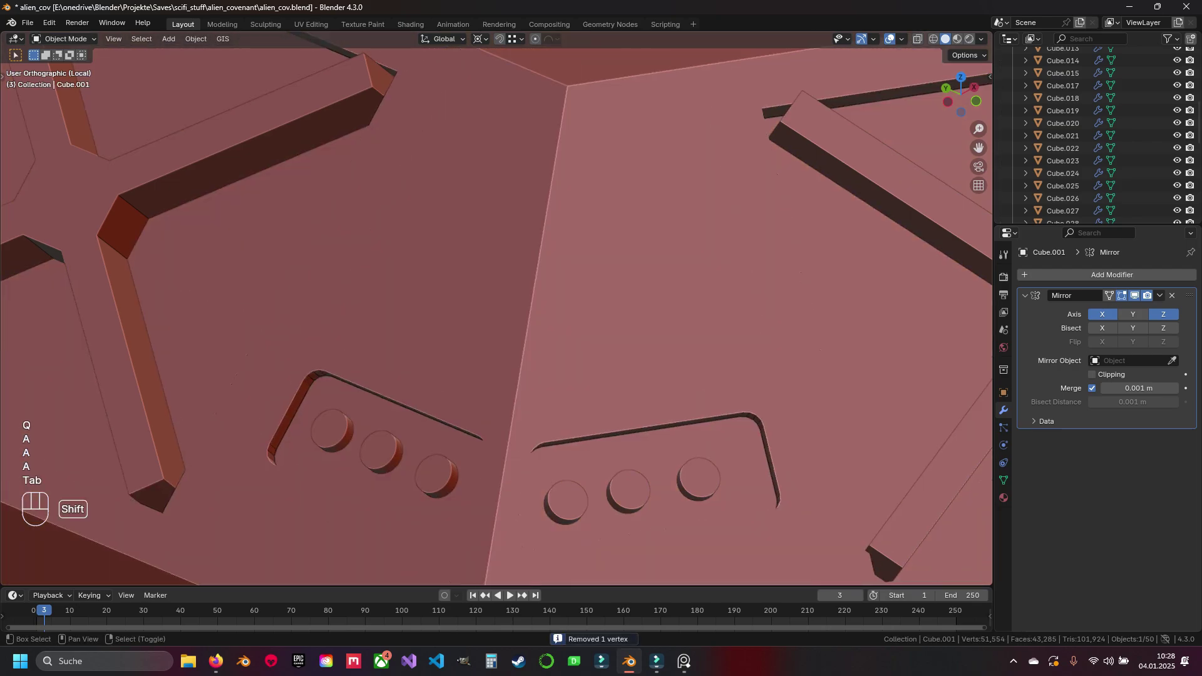
Slide the stray vertex above the same corner's right recessed panel onto the adjacent panel vertex
{"action": "middle_click_drag", "start_coordinate": [436, 369], "coordinate": [578, 324], "text": "shift"}
{"action": "scroll", "coordinate": [577, 324], "scroll_direction": "up", "scroll_amount": 2}
{"action": "key", "text": "Tab"}
{"action": "scroll", "coordinate": [496, 309], "scroll_direction": "up", "scroll_amount": 4}
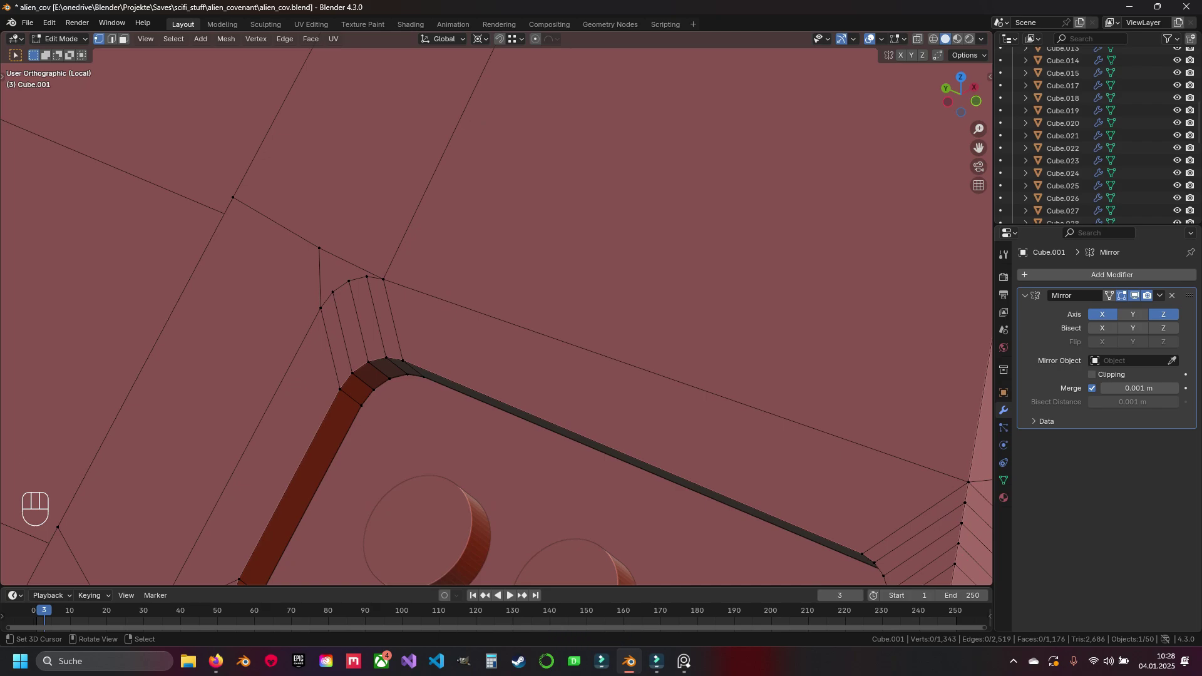
{"action": "scroll", "coordinate": [497, 309], "scroll_direction": "down", "scroll_amount": 6}
{"action": "key", "text": "g"}
{"action": "key", "text": "g"}
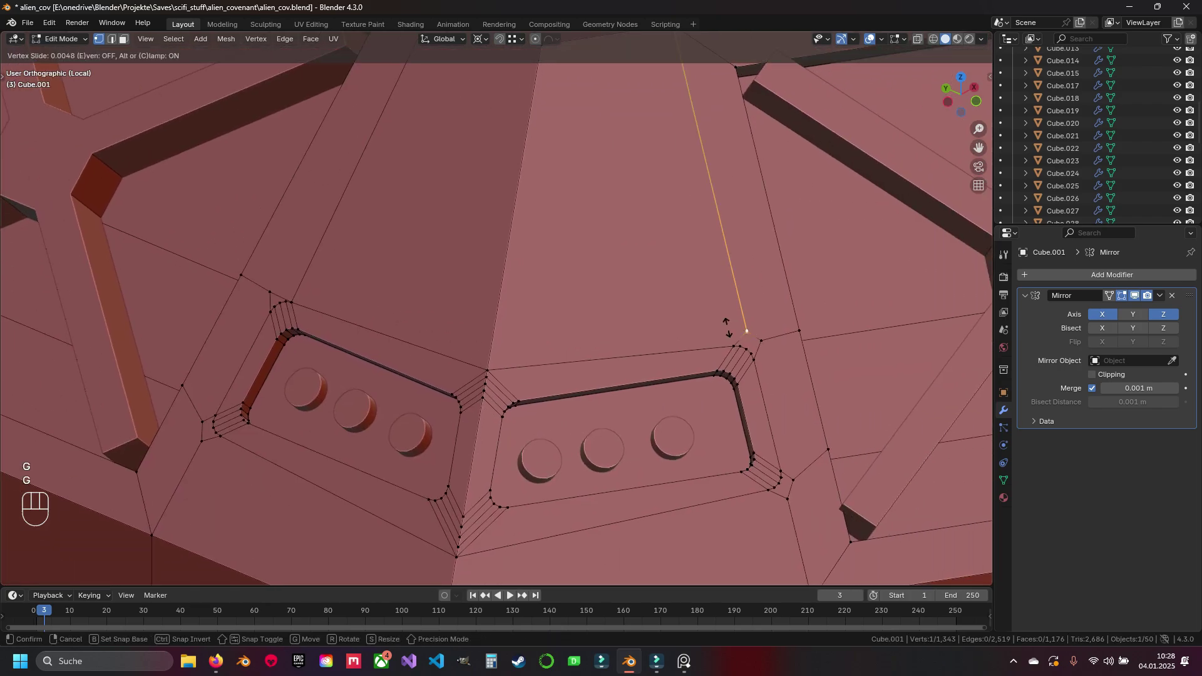
{"action": "left_click", "coordinate": [728, 332]}
Slide the stray vertices at the neighbouring corner's recessed panels onto their adjacent panel vertices and leave Edit Mode
{"action": "middle_click_drag", "start_coordinate": [728, 332], "coordinate": [288, 363]}
{"action": "scroll", "coordinate": [701, 326], "scroll_direction": "down", "scroll_amount": 4}
{"action": "middle_click_drag", "start_coordinate": [933, 389], "coordinate": [492, 394], "text": "shift"}
{"action": "right_click", "coordinate": [493, 395]}
{"action": "scroll", "coordinate": [493, 395], "scroll_direction": "down", "scroll_amount": 5}
{"action": "key", "text": "Tab"}
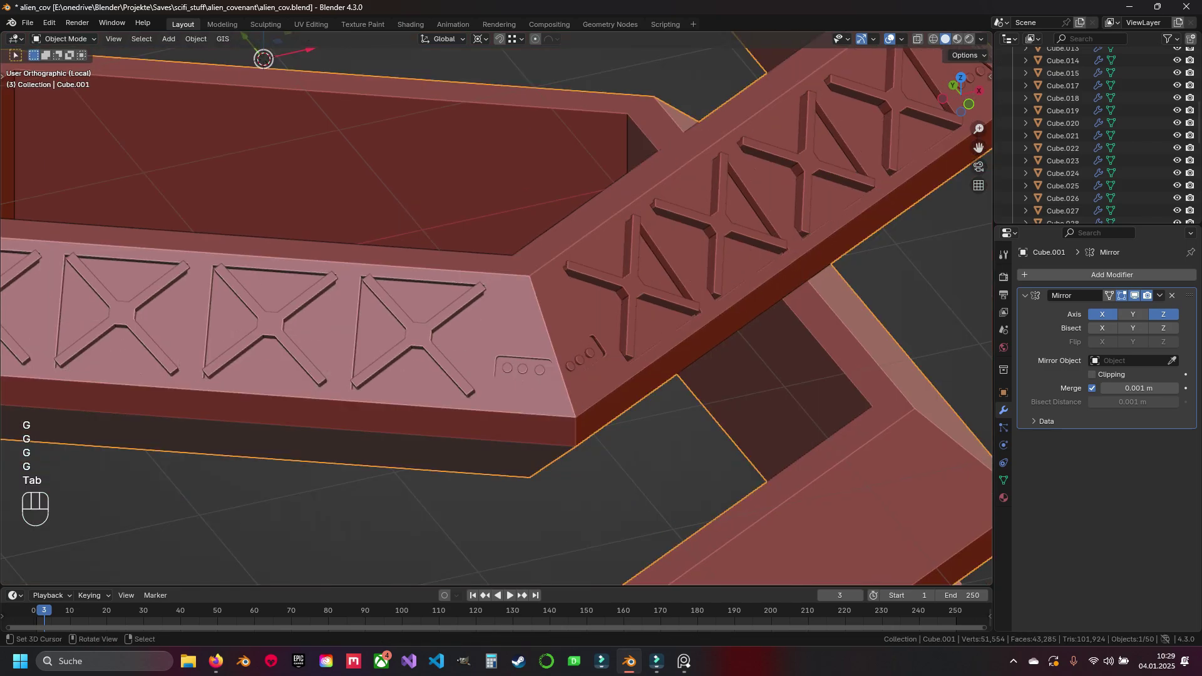
Merge the ring mesh's newly overlapping vertices by distance
{"action": "key", "text": "Tab"}
{"action": "key", "text": "a"}
{"action": "key", "text": "a"}
{"action": "key", "text": "a"}
{"action": "key", "text": "q"}
{"action": "left_click", "coordinate": [498, 353]}
{"action": "key", "text": "a"}
{"action": "key", "text": "Tab"}
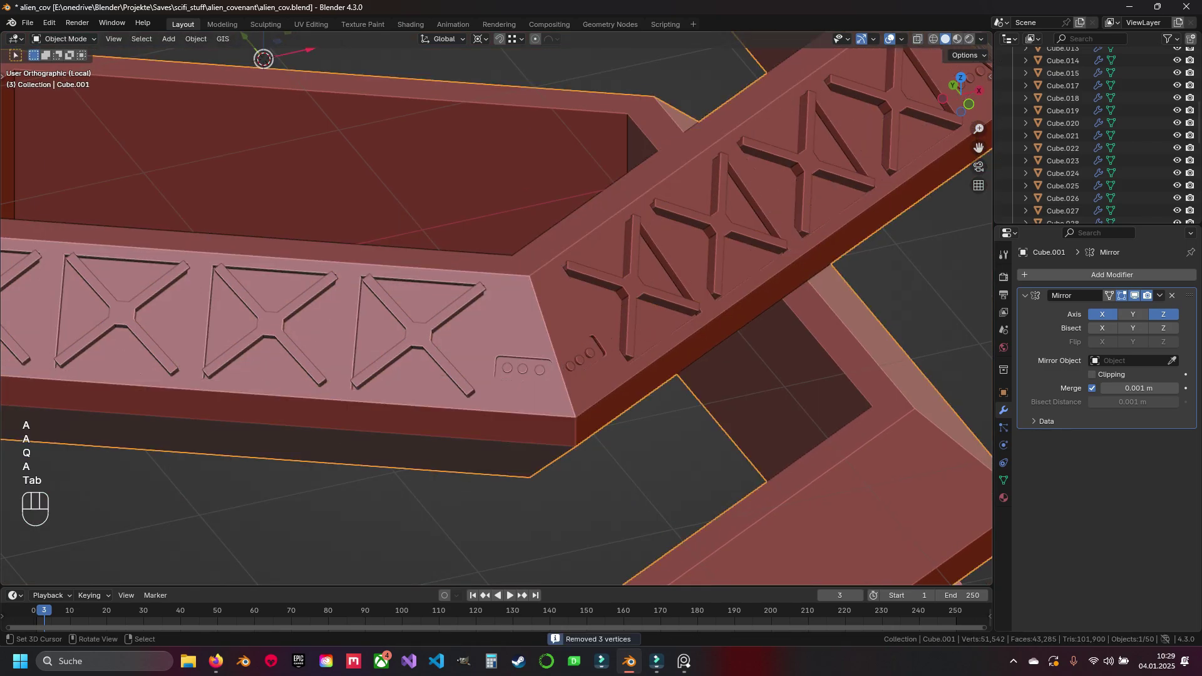
Shade the ring smooth and add a Smooth by Angle modifier to it
{"action": "key", "text": "q"}
{"action": "left_click", "coordinate": [460, 353]}
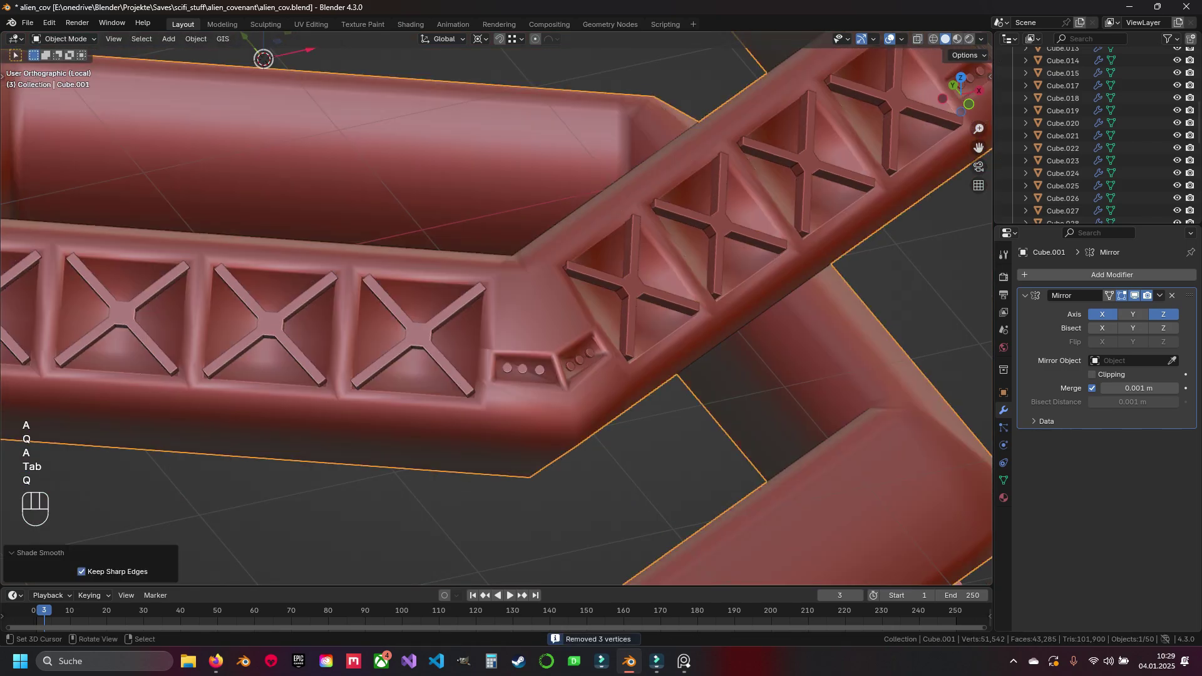
{"action": "left_click", "coordinate": [1103, 274]}
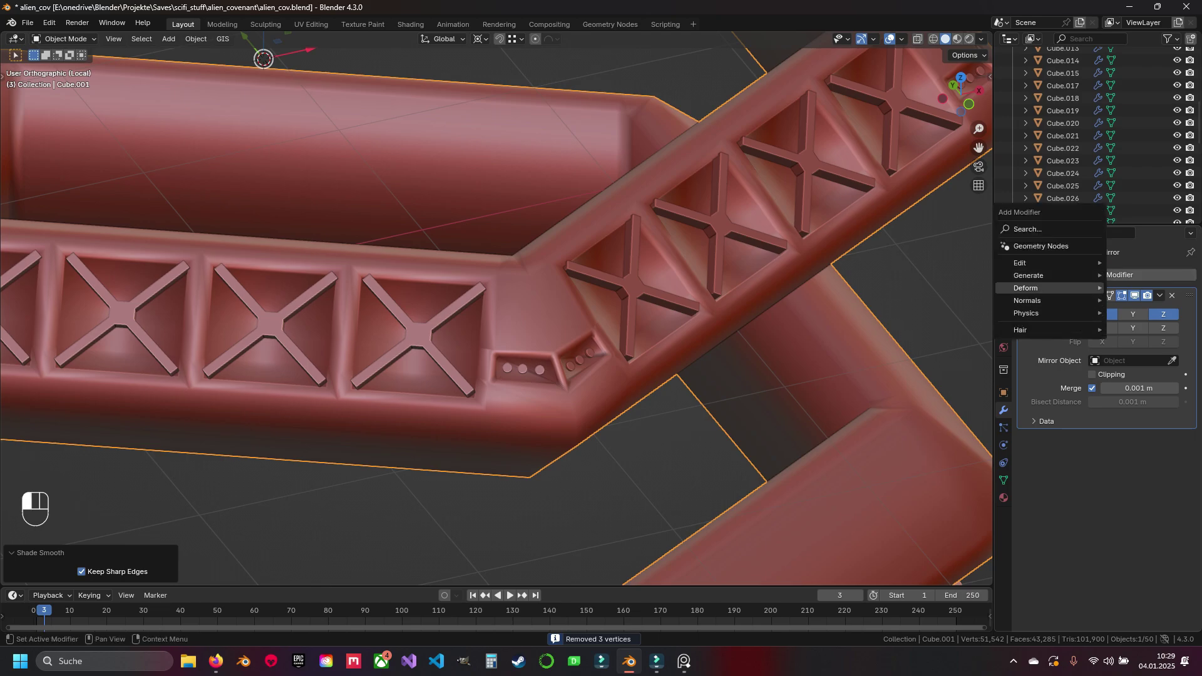
{"action": "mouse_move", "coordinate": [1052, 298]}
{"action": "left_click", "coordinate": [933, 329]}
Edit the ring mesh again and slide a stray vertex at another corner's recessed panel onto its neighbouring vertex
{"action": "middle_click_drag", "start_coordinate": [538, 357], "coordinate": [567, 306]}
{"action": "scroll", "coordinate": [532, 350], "scroll_direction": "up", "scroll_amount": 5}
{"action": "scroll", "coordinate": [533, 298], "scroll_direction": "down", "scroll_amount": 3}
{"action": "scroll", "coordinate": [664, 288], "scroll_direction": "up", "scroll_amount": 6}
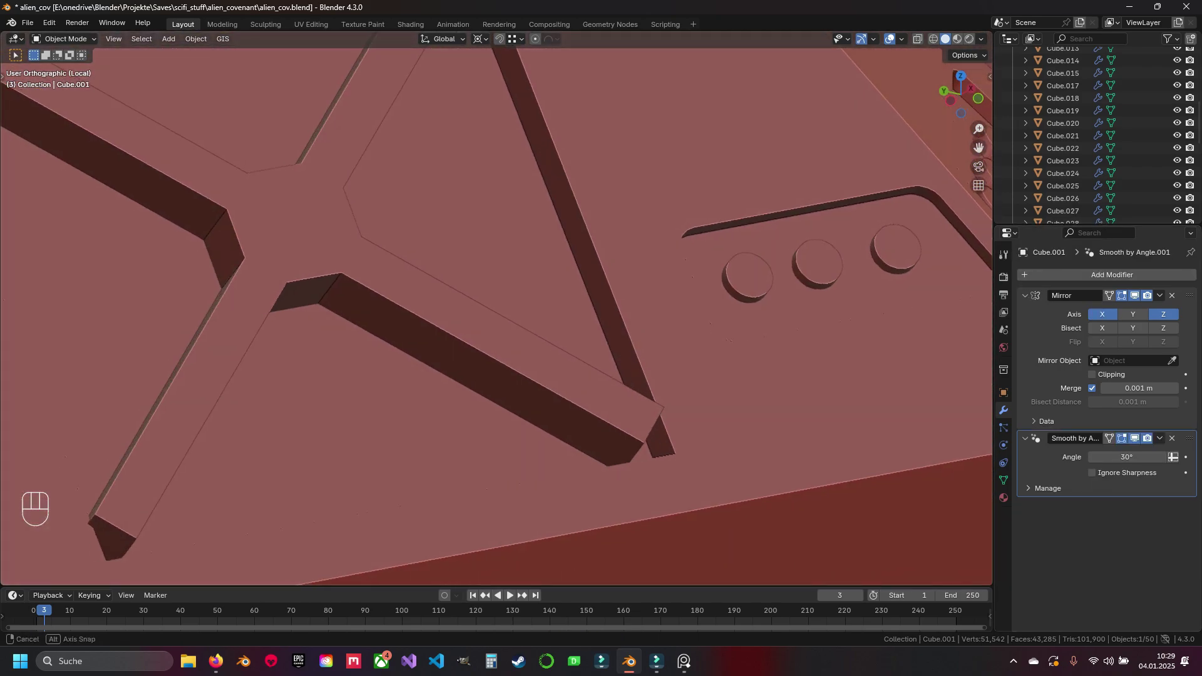
{"action": "key", "text": "Tab"}
{"action": "scroll", "coordinate": [494, 307], "scroll_direction": "down", "scroll_amount": 8}
{"action": "middle_click_drag", "start_coordinate": [626, 326], "coordinate": [439, 263], "text": "shift"}
{"action": "key", "text": "1"}
{"action": "scroll", "coordinate": [495, 307], "scroll_direction": "up", "scroll_amount": 6}
{"action": "key", "text": "g"}
{"action": "key", "text": "g"}
{"action": "key", "text": "g"}
{"action": "key", "text": "g"}
{"action": "left_click", "coordinate": [223, 154]}
Slide the stray vertex above the left recessed panel at this corner onto the adjacent panel vertex, factor 1.000
{"action": "scroll", "coordinate": [494, 307], "scroll_direction": "down", "scroll_amount": 2}
{"action": "scroll", "coordinate": [495, 307], "scroll_direction": "up", "scroll_amount": 4}
{"action": "left_click", "coordinate": [290, 354]}
{"action": "key", "text": "g"}
{"action": "key", "text": "g"}
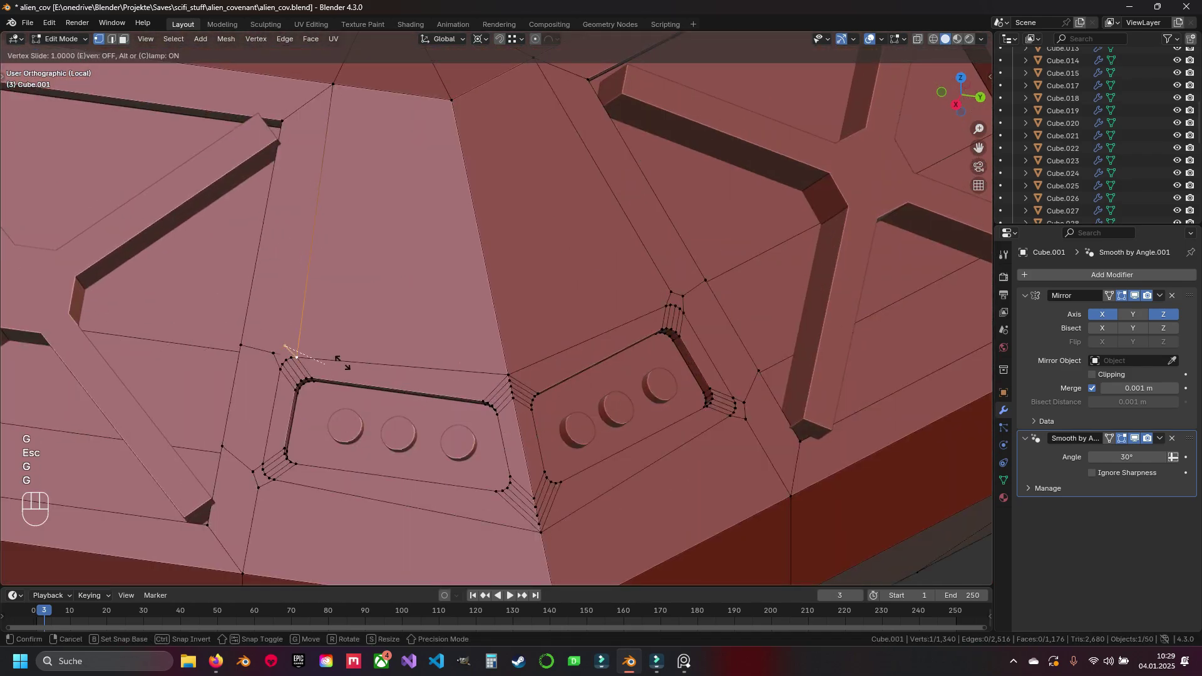
{"action": "left_click", "coordinate": [301, 356]}
{"action": "scroll", "coordinate": [494, 307], "scroll_direction": "down", "scroll_amount": 6}
{"action": "middle_click_drag", "start_coordinate": [375, 313], "coordinate": [595, 351]}
{"action": "scroll", "coordinate": [495, 306], "scroll_direction": "up", "scroll_amount": 6}
{"action": "scroll", "coordinate": [501, 313], "scroll_direction": "up", "scroll_amount": 4}
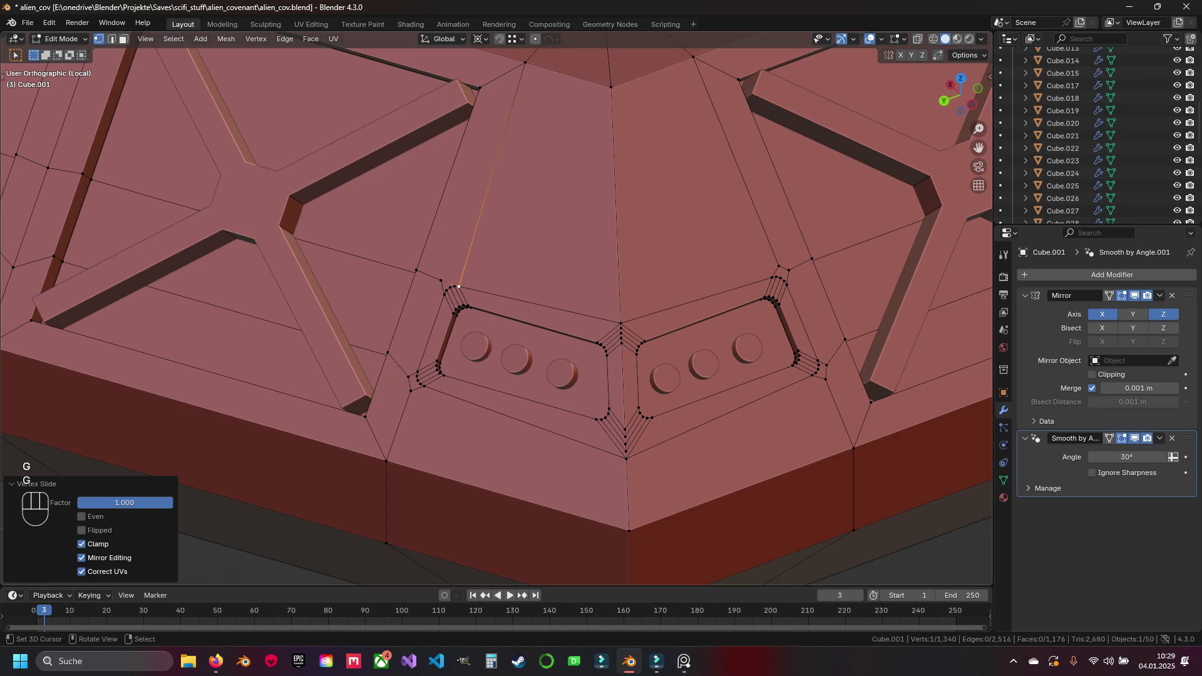
Select the ring's entire mesh and merge its overlapping vertices by distance
{"action": "scroll", "coordinate": [501, 313], "scroll_direction": "down", "scroll_amount": 5}
{"action": "scroll", "coordinate": [501, 313], "scroll_direction": "up", "scroll_amount": 6}
{"action": "key", "text": "a"}
{"action": "key", "text": "q"}
{"action": "left_click", "coordinate": [506, 207]}
{"action": "key", "text": "a"}
{"action": "scroll", "coordinate": [496, 308], "scroll_direction": "down", "scroll_amount": 4}
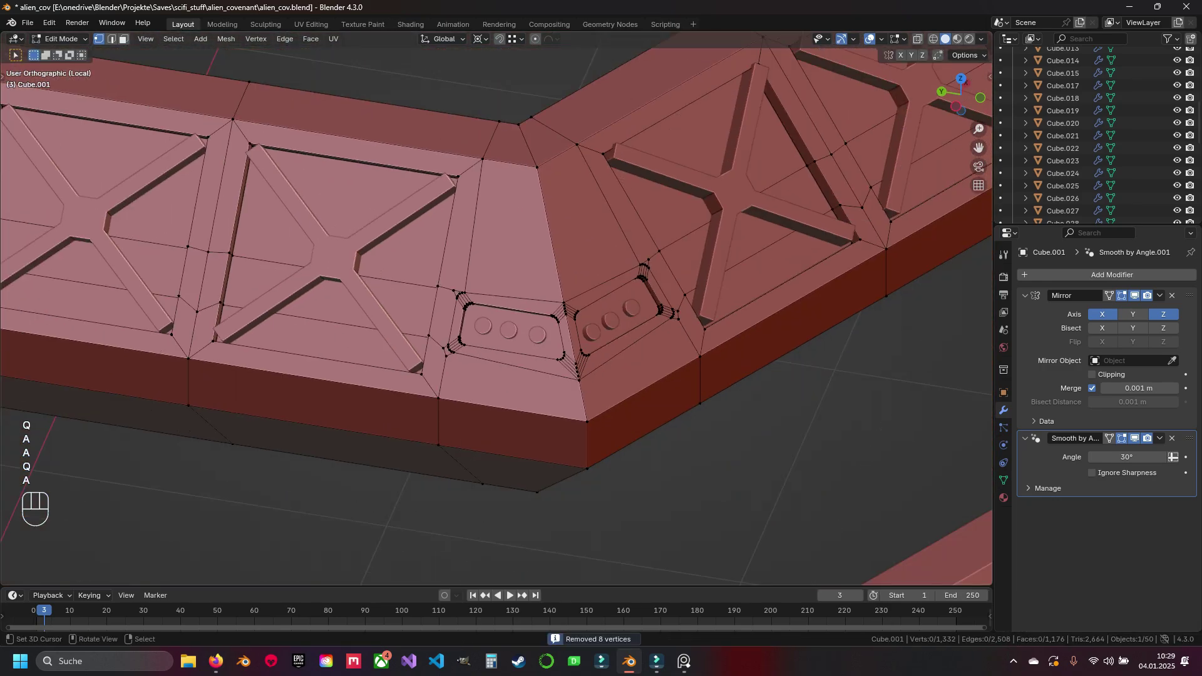
Add one centred loop cut across the two tapered corner faces above the recessed cylinder panels, with factor 0.000
{"action": "middle_click_drag", "start_coordinate": [551, 238], "coordinate": [559, 275], "text": "shift"}
{"action": "key", "text": "ctrl+r"}
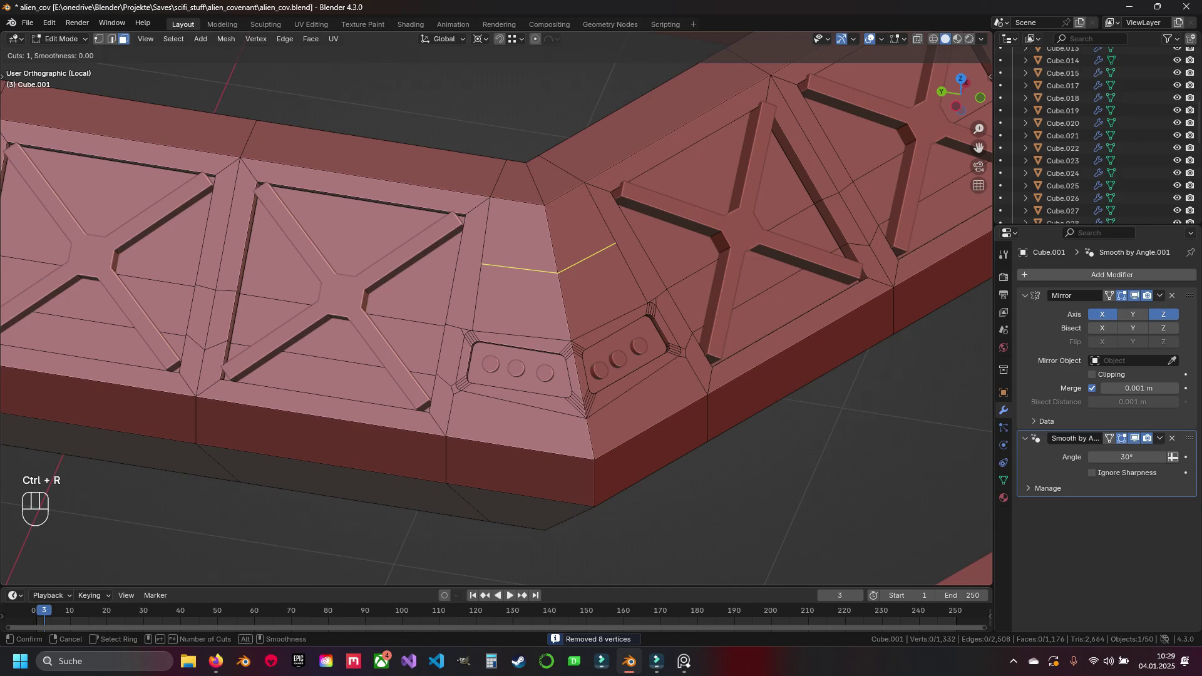
{"action": "right_click", "coordinate": [470, 285]}
{"action": "scroll", "coordinate": [471, 286], "scroll_direction": "down", "scroll_amount": 4}
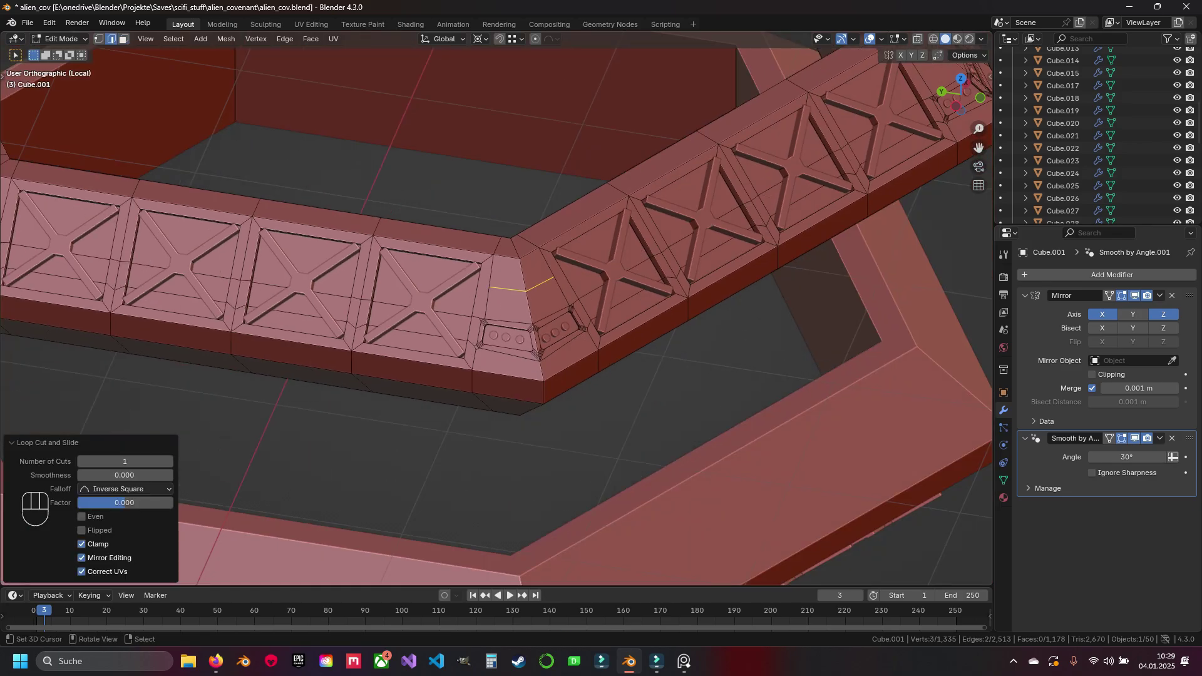
Add a matching centred loop cut across the tapered faces at each of the ring's remaining corners
{"action": "middle_click_drag", "start_coordinate": [539, 313], "coordinate": [414, 339]}
{"action": "key", "text": "ctrl+r"}
{"action": "left_click", "coordinate": [401, 370]}
{"action": "key", "text": "ctrl+r"}
{"action": "left_click", "coordinate": [526, 357]}
{"action": "middle_click_drag", "start_coordinate": [626, 351], "coordinate": [526, 338]}
{"action": "key", "text": "ctrl+r"}
{"action": "left_click", "coordinate": [528, 332]}
Select the horizontal loop-cut edges above the panels at all ring corners and bevel them with 3 segments
{"action": "key", "text": "2"}
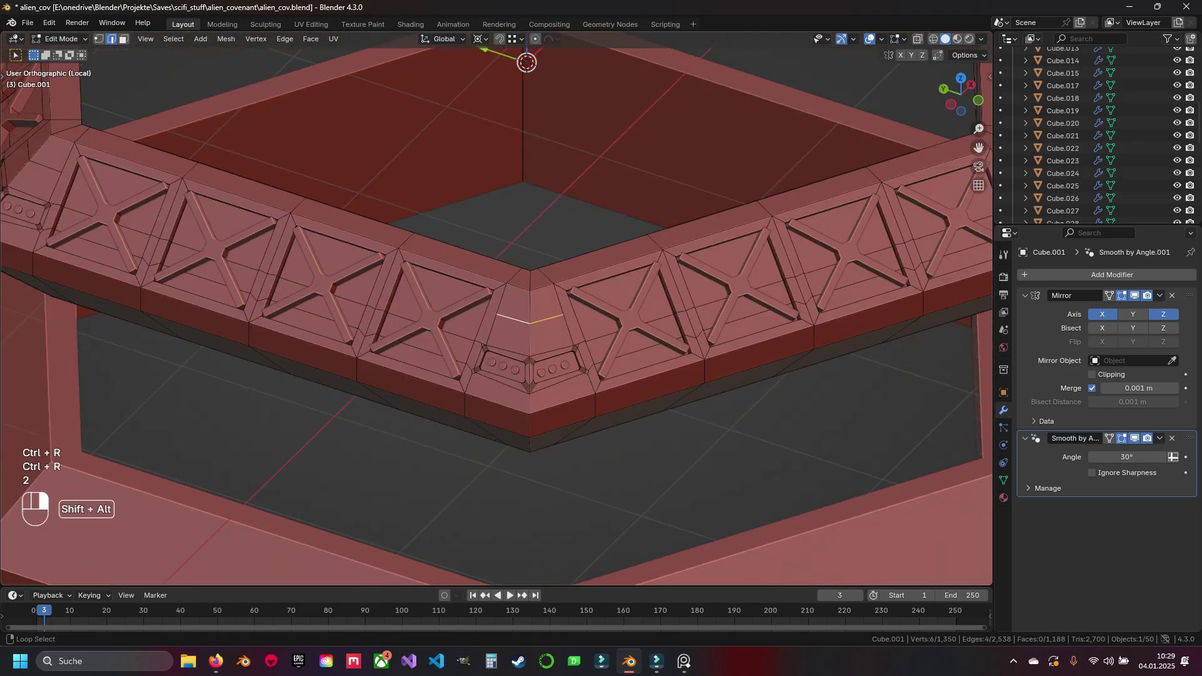
{"action": "middle_click_drag", "start_coordinate": [438, 338], "coordinate": [582, 341]}
{"action": "right_click", "coordinate": [433, 340], "text": "alt+shift"}
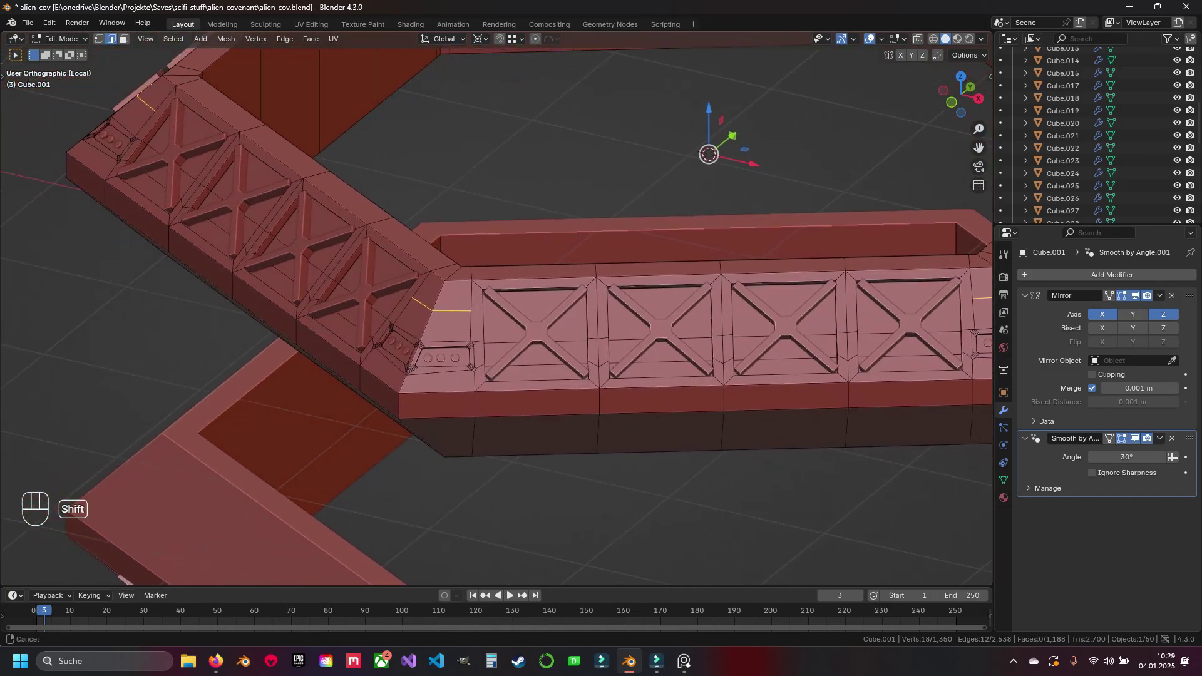
{"action": "middle_click_drag", "start_coordinate": [501, 338], "coordinate": [512, 332], "text": "shift"}
{"action": "middle_click_drag", "start_coordinate": [476, 338], "coordinate": [583, 335]}
{"action": "middle_click_drag", "start_coordinate": [451, 269], "coordinate": [489, 332], "text": "shift"}
{"action": "scroll", "coordinate": [501, 313], "scroll_direction": "up", "scroll_amount": 2}
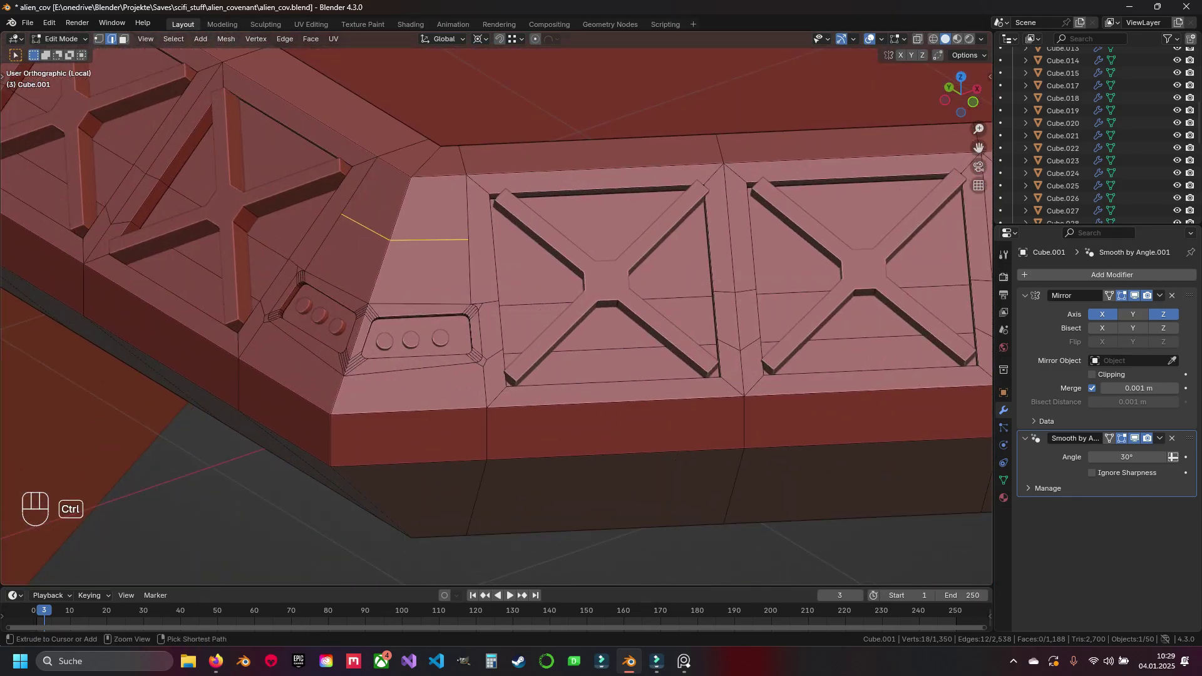
{"action": "key", "text": "ctrl+b"}
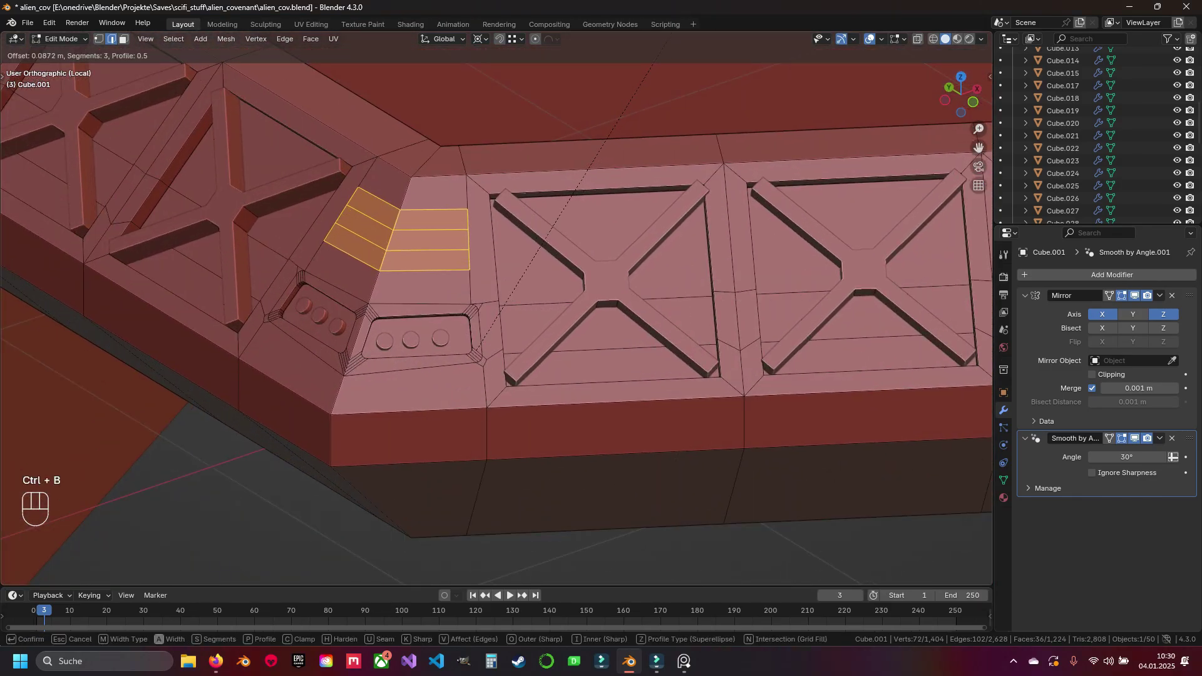
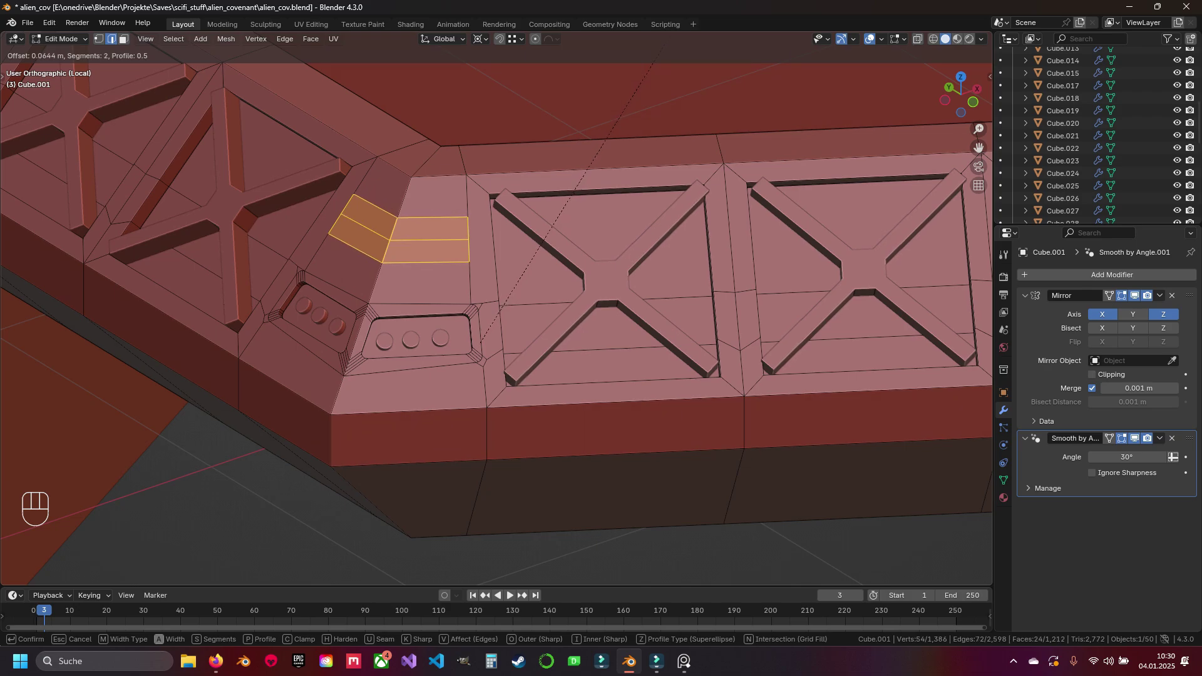
Reduce the bevel on the corner cut edges to one segment, apply it and clear the selection
{"action": "scroll", "coordinate": [481, 344], "scroll_direction": "down", "scroll_amount": 1}
{"action": "left_click", "coordinate": [485, 337]}
{"action": "key", "text": "alt+a"}
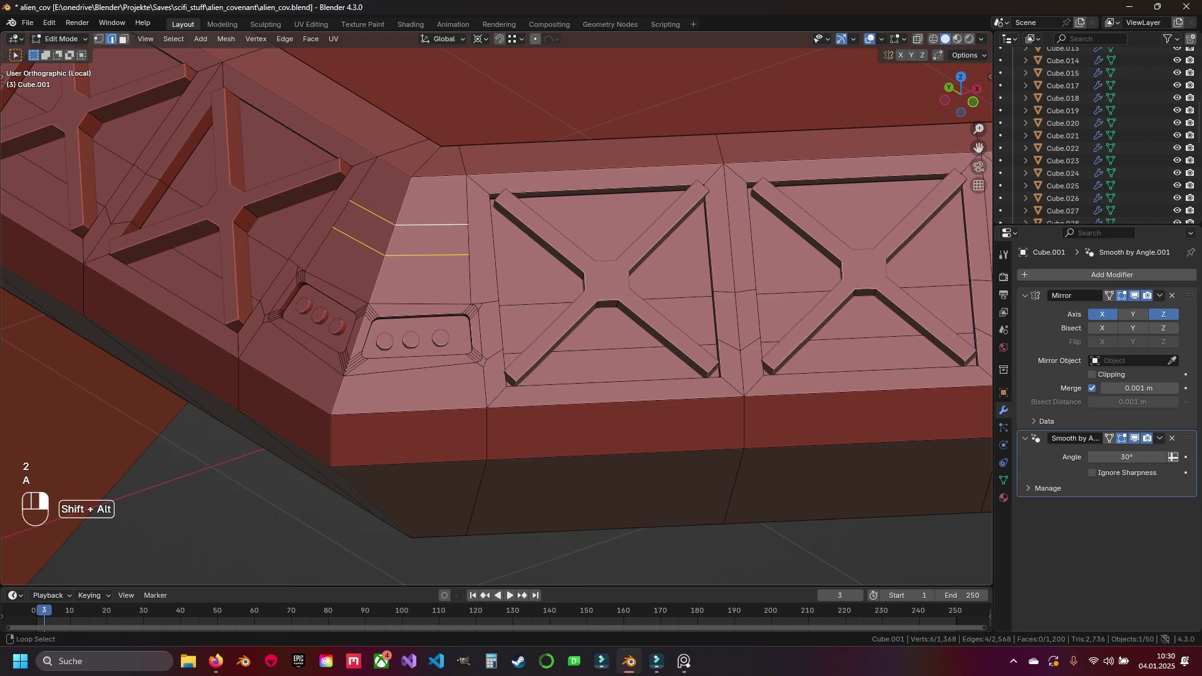
Select the paired horizontal edges above the cylinder panels at all ring corners and bevel each pair into two parallel bands
{"action": "scroll", "coordinate": [438, 226], "scroll_direction": "down", "scroll_amount": 5}
{"action": "middle_click_drag", "start_coordinate": [439, 227], "coordinate": [614, 266]}
{"action": "scroll", "coordinate": [501, 282], "scroll_direction": "up", "scroll_amount": 4}
{"action": "right_click", "coordinate": [506, 288], "text": "alt+shift"}
{"action": "right_click", "coordinate": [501, 259], "text": "alt+shift"}
{"action": "scroll", "coordinate": [501, 259], "scroll_direction": "down", "scroll_amount": 2}
{"action": "scroll", "coordinate": [539, 332], "scroll_direction": "up", "scroll_amount": 2}
{"action": "middle_click_drag", "start_coordinate": [438, 376], "coordinate": [582, 316], "text": "shift"}
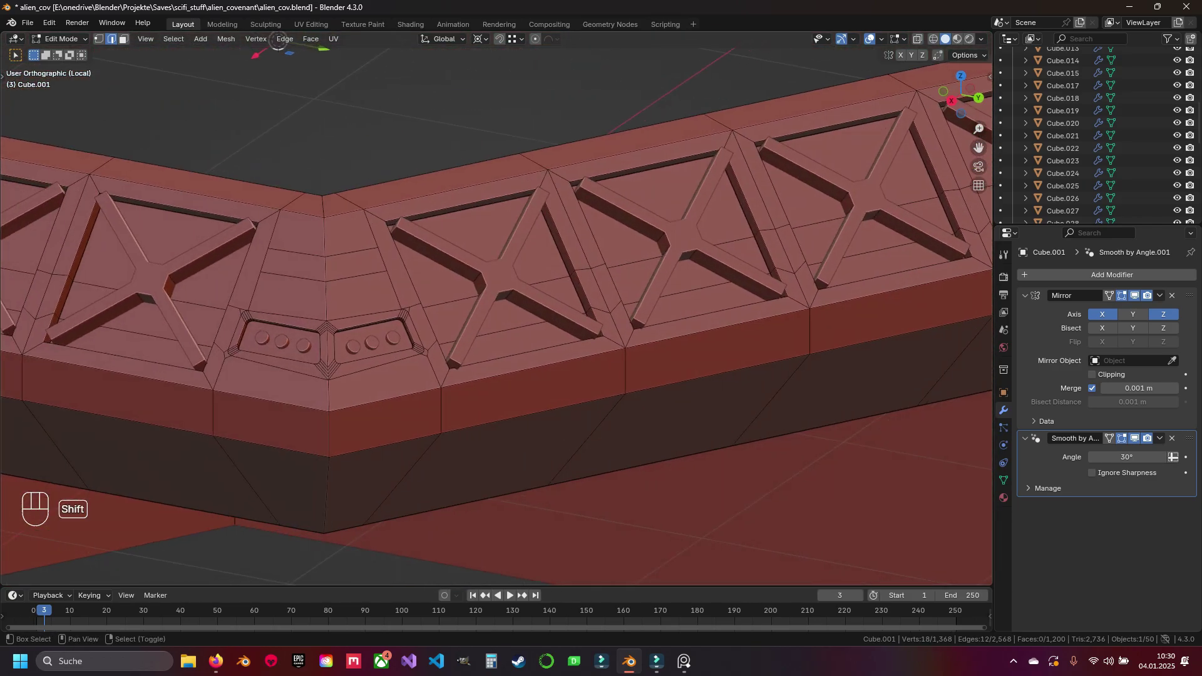
{"action": "middle_click_drag", "start_coordinate": [357, 351], "coordinate": [432, 329], "text": "shift"}
{"action": "right_click", "coordinate": [419, 294], "text": "alt+shift"}
{"action": "right_click", "coordinate": [424, 270], "text": "alt+shift"}
{"action": "middle_click_drag", "start_coordinate": [423, 271], "coordinate": [520, 279]}
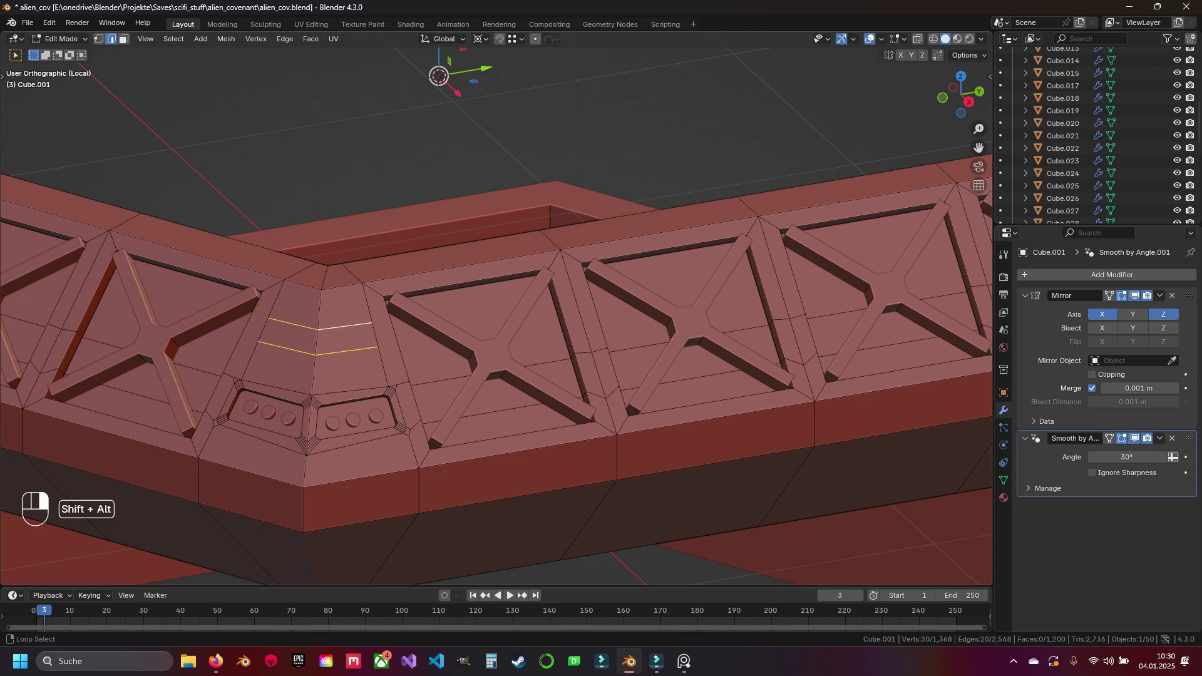
{"action": "middle_click_drag", "start_coordinate": [348, 326], "coordinate": [445, 327]}
{"action": "middle_click_drag", "start_coordinate": [446, 326], "coordinate": [620, 310], "text": "shift"}
{"action": "middle_click_drag", "start_coordinate": [501, 282], "coordinate": [538, 276]}
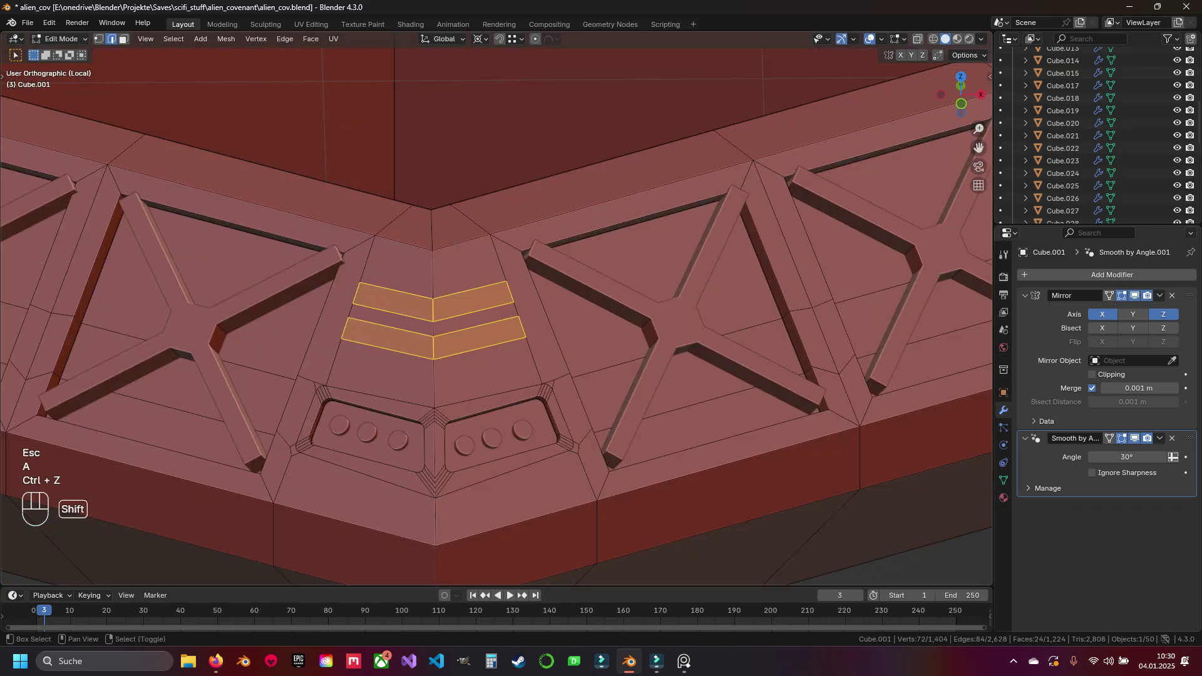
Duplicate the selected band faces in place, separate them into their own object and open that object for mesh editing
{"action": "key", "text": "shift+d"}
{"action": "key", "text": "Escape"}
{"action": "key", "text": "p"}
{"action": "left_click", "coordinate": [88, 503]}
{"action": "key", "text": "Tab"}
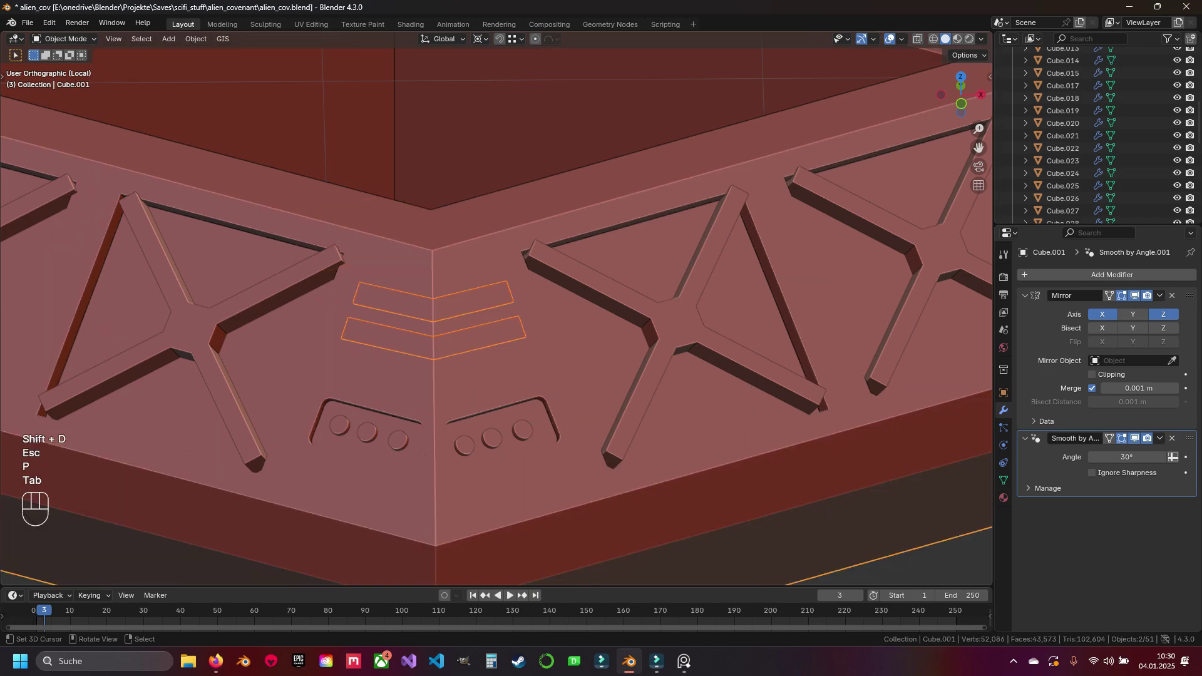
{"action": "key", "text": "Tab"}
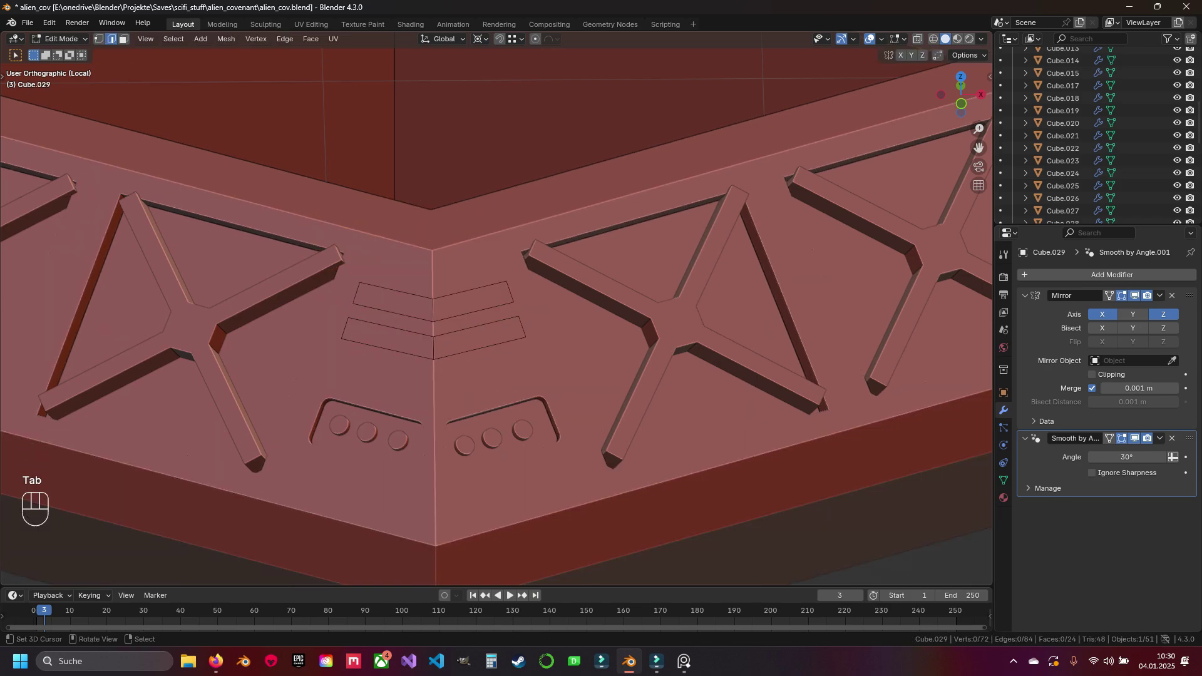
Add a centred vertical loop cut to each of the four band faces at this ring corner
{"action": "key", "text": "ctrl+r"}
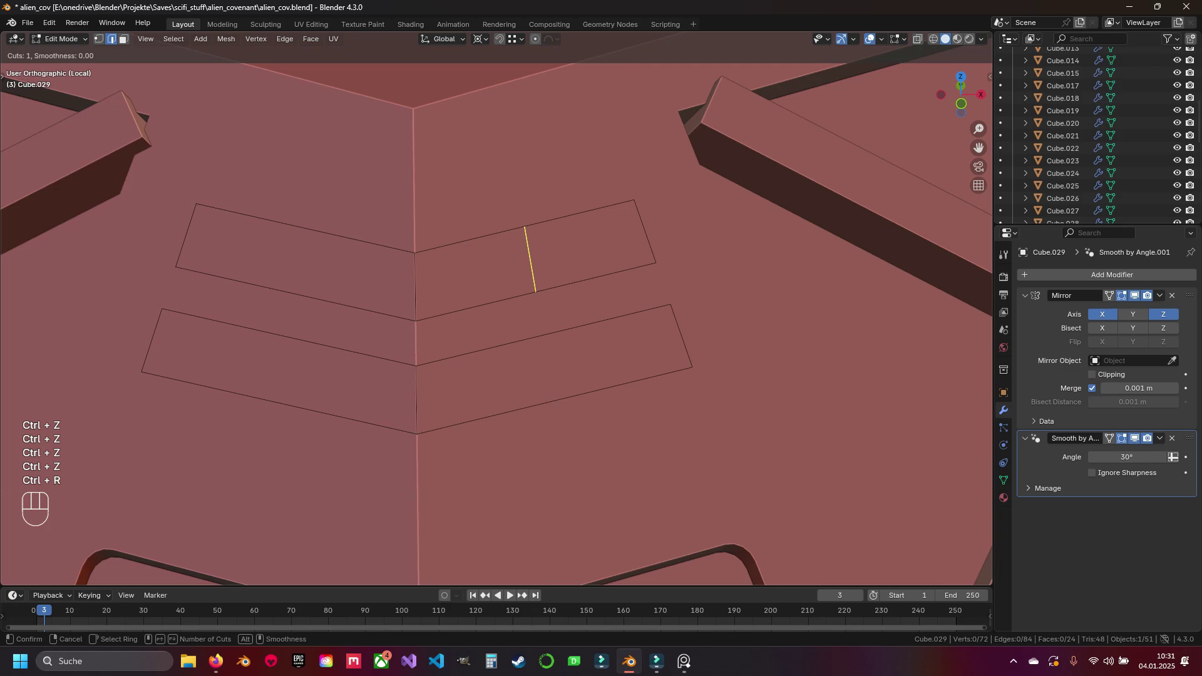
{"action": "left_click", "coordinate": [532, 263]}
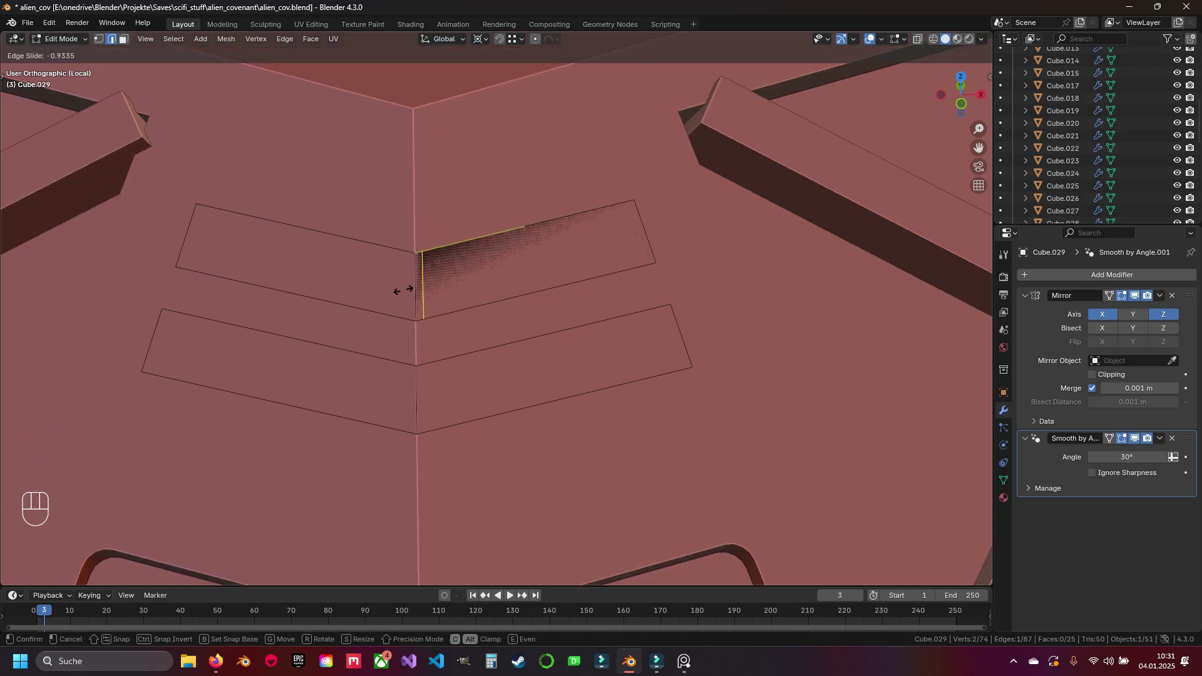
{"action": "key", "text": "Escape"}
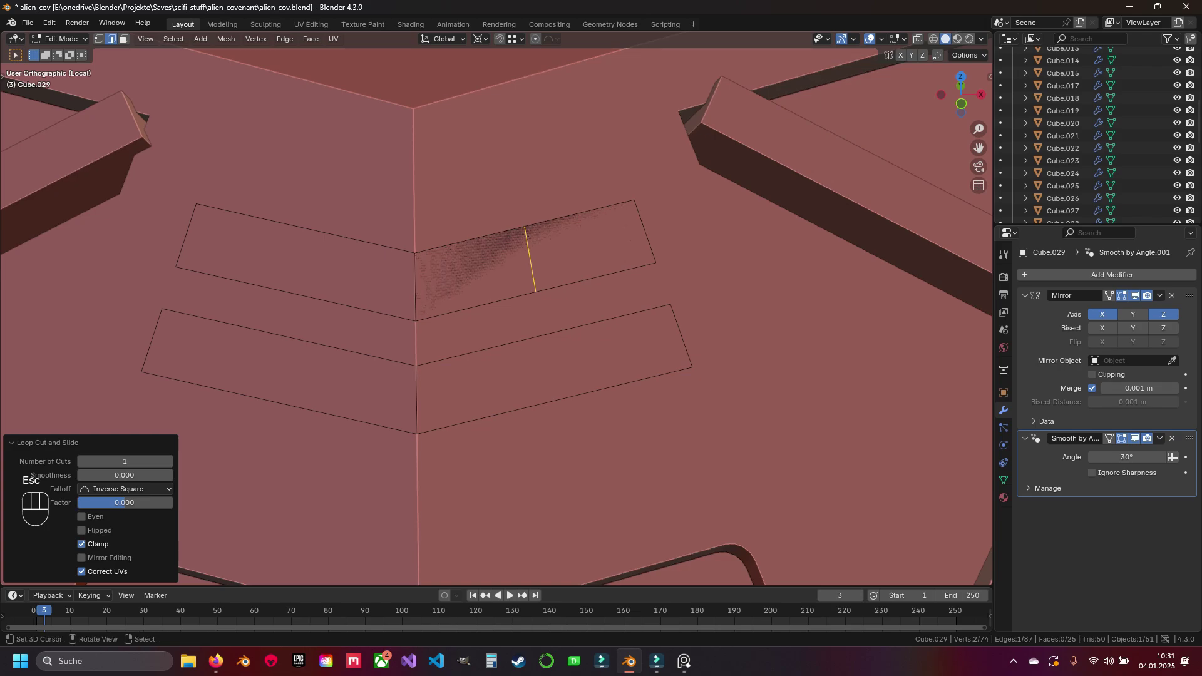
{"action": "key", "text": "a"}
{"action": "key", "text": "ctrl+r"}
{"action": "double_click", "coordinate": [549, 369]}
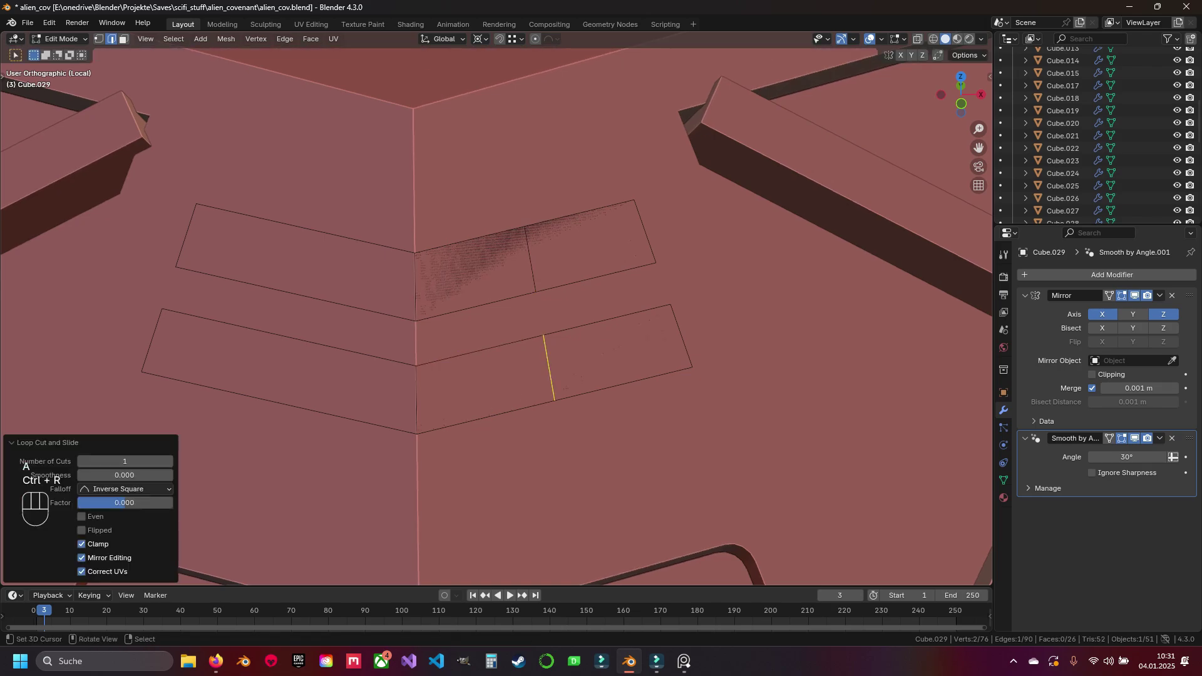
{"action": "key", "text": "ctrl+r"}
{"action": "double_click", "coordinate": [285, 373]}
{"action": "key", "text": "ctrl+r"}
{"action": "double_click", "coordinate": [301, 262]}
{"action": "scroll", "coordinate": [300, 262], "scroll_direction": "down", "scroll_amount": 2}
{"action": "scroll", "coordinate": [439, 301], "scroll_direction": "down", "scroll_amount": 5}
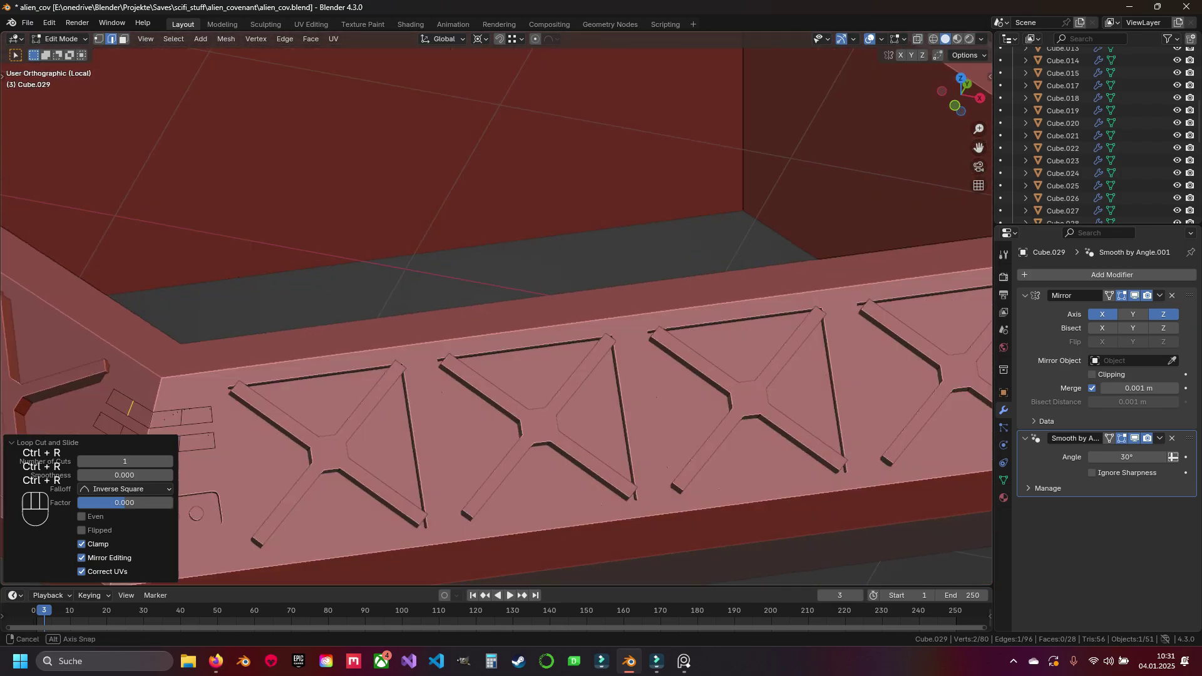
Add matching centred loop cuts across the band faces at the ring's remaining corners
{"action": "middle_click_drag", "start_coordinate": [626, 326], "coordinate": [513, 351]}
{"action": "key", "text": "ctrl+r"}
{"action": "double_click", "coordinate": [524, 350]}
{"action": "key", "text": "ctrl+r"}
{"action": "double_click", "coordinate": [571, 341]}
{"action": "key", "text": "ctrl+r"}
{"action": "double_click", "coordinate": [527, 381]}
{"action": "key", "text": "ctrl+r"}
{"action": "double_click", "coordinate": [584, 369]}
{"action": "middle_click_drag", "start_coordinate": [626, 350], "coordinate": [514, 338]}
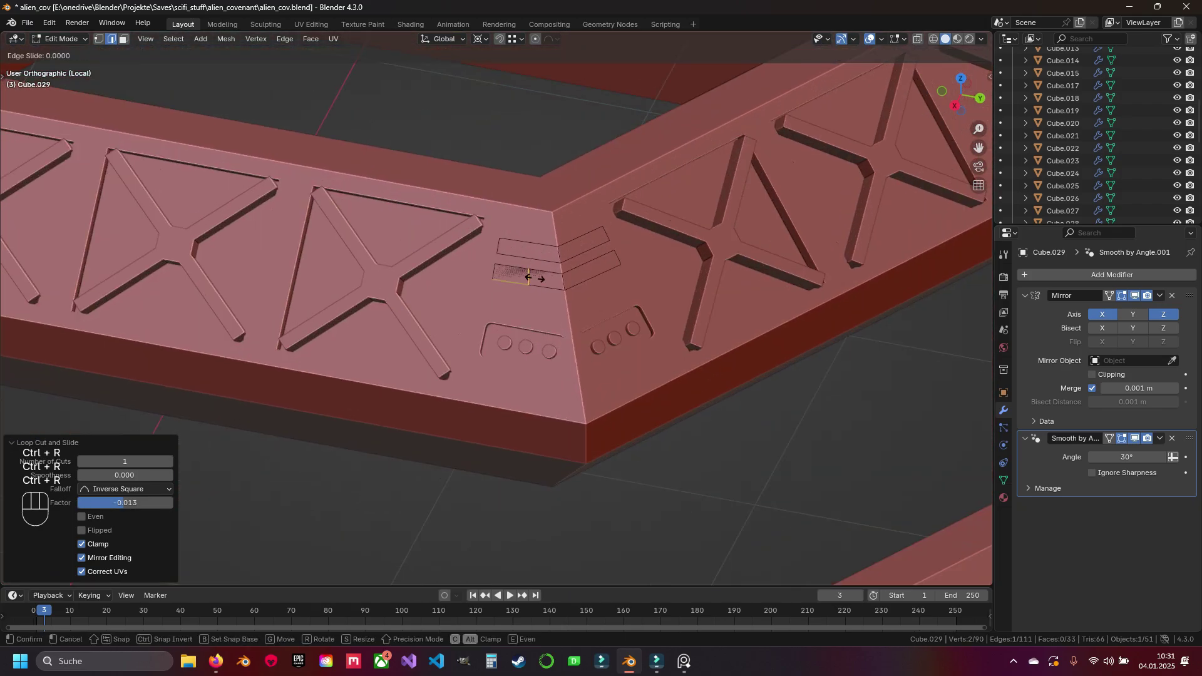
{"action": "key", "text": "ctrl+r"}
{"action": "double_click", "coordinate": [537, 276]}
{"action": "middle_click_drag", "start_coordinate": [564, 276], "coordinate": [626, 332]}
{"action": "key", "text": "ctrl+r"}
{"action": "scroll", "coordinate": [486, 358], "scroll_direction": "down", "scroll_amount": 3}
{"action": "key", "text": "ctrl+r"}
{"action": "double_click", "coordinate": [632, 332]}
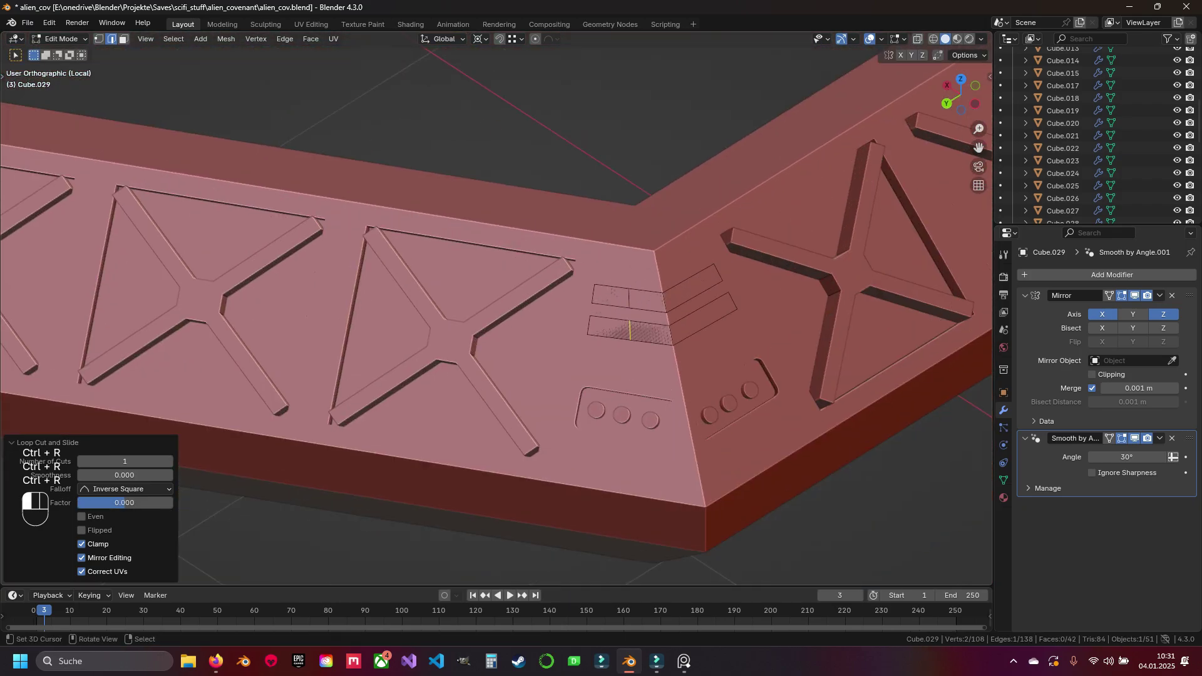
{"action": "key", "text": "ctrl+r"}
{"action": "double_click", "coordinate": [705, 319]}
{"action": "key", "text": "ctrl+r"}
{"action": "double_click", "coordinate": [646, 372]}
{"action": "middle_click_drag", "start_coordinate": [646, 372], "coordinate": [714, 288]}
Select the centre cut edges of the bands at all corners and bevel them 0.069 m wide with 1 segment
{"action": "right_click", "coordinate": [658, 296]}
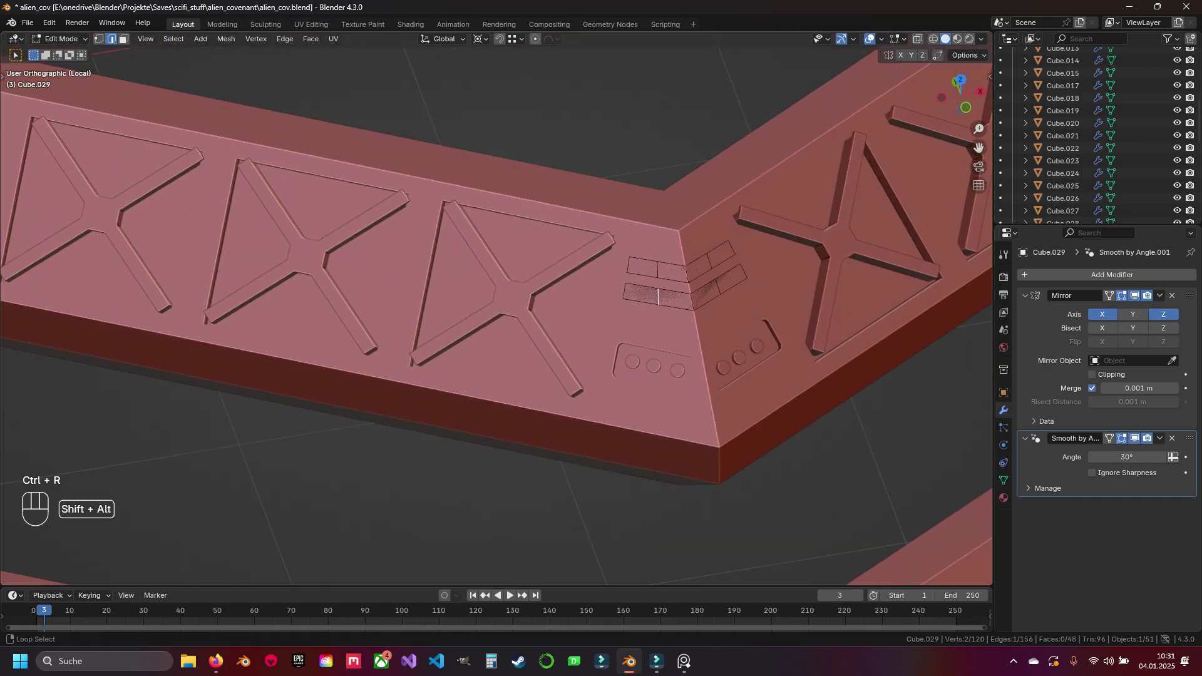
{"action": "right_click", "coordinate": [719, 286], "text": "shift"}
{"action": "scroll", "coordinate": [689, 288], "scroll_direction": "down", "scroll_amount": 4}
{"action": "scroll", "coordinate": [657, 276], "scroll_direction": "up", "scroll_amount": 4}
{"action": "right_click", "coordinate": [617, 266], "text": "shift"}
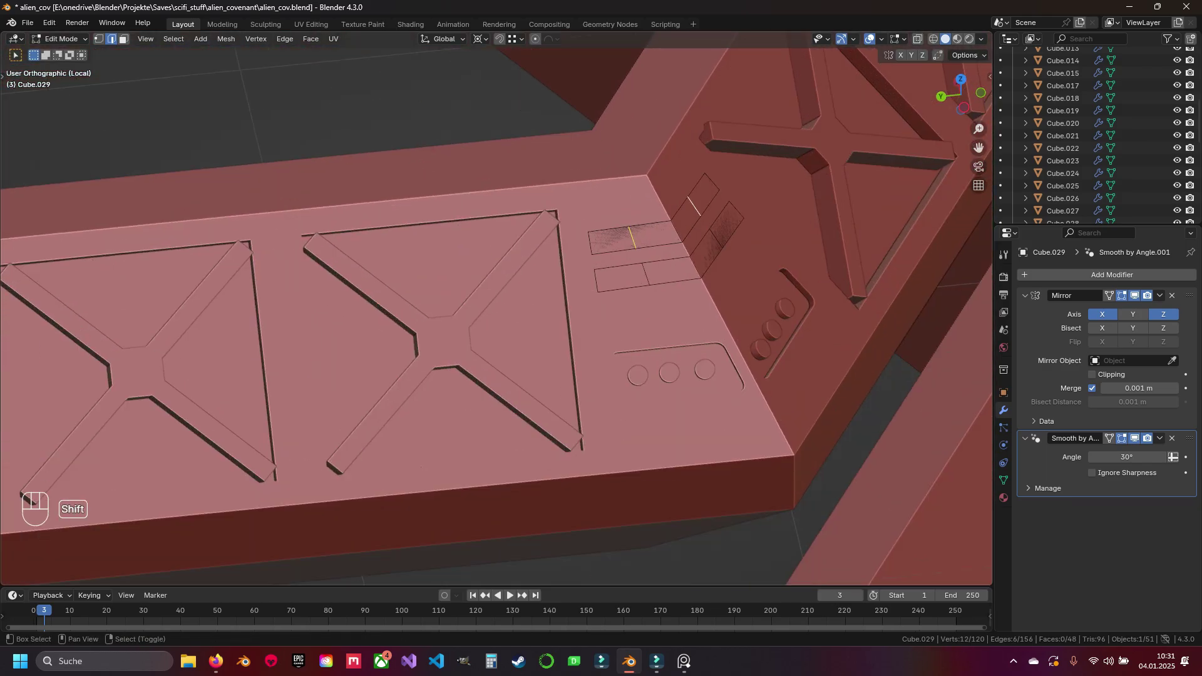
{"action": "right_click", "coordinate": [417, 268], "text": "shift"}
{"action": "middle_click_drag", "start_coordinate": [617, 266], "coordinate": [563, 276]}
{"action": "right_click", "coordinate": [454, 290], "text": "shift"}
{"action": "right_click", "coordinate": [554, 279], "text": "shift"}
{"action": "right_click", "coordinate": [550, 235], "text": "shift"}
{"action": "right_click", "coordinate": [454, 241], "text": "shift"}
{"action": "middle_click_drag", "start_coordinate": [454, 290], "coordinate": [657, 281]}
{"action": "right_click", "coordinate": [446, 279], "text": "shift"}
{"action": "right_click", "coordinate": [743, 171], "text": "shift"}
{"action": "right_click", "coordinate": [852, 213], "text": "shift"}
{"action": "right_click", "coordinate": [828, 209], "text": "shift"}
{"action": "scroll", "coordinate": [601, 288], "scroll_direction": "down", "scroll_amount": 2}
{"action": "middle_click_drag", "start_coordinate": [501, 282], "coordinate": [582, 282]}
{"action": "scroll", "coordinate": [581, 313], "scroll_direction": "up", "scroll_amount": 4}
{"action": "key", "text": "ctrl+b"}
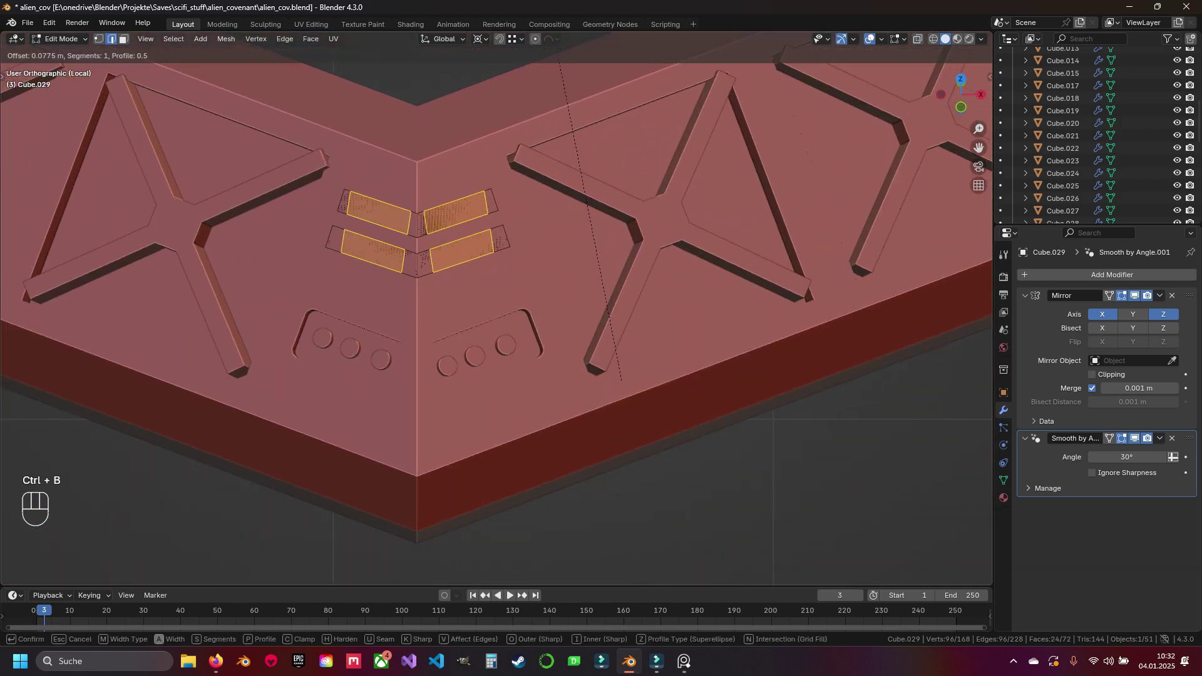
{"action": "left_click", "coordinate": [607, 378]}
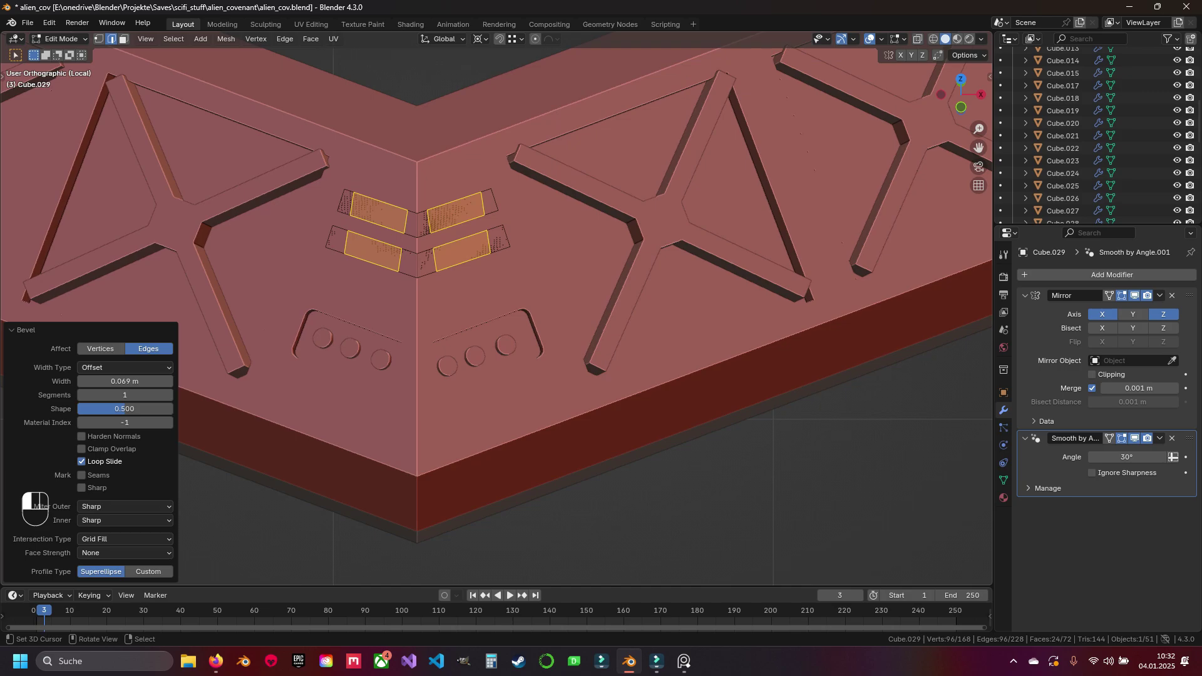
Delete the four band faces that meet along the corner edge at this ring corner
{"action": "scroll", "coordinate": [608, 379], "scroll_direction": "up", "scroll_amount": 3}
{"action": "key", "text": "3"}
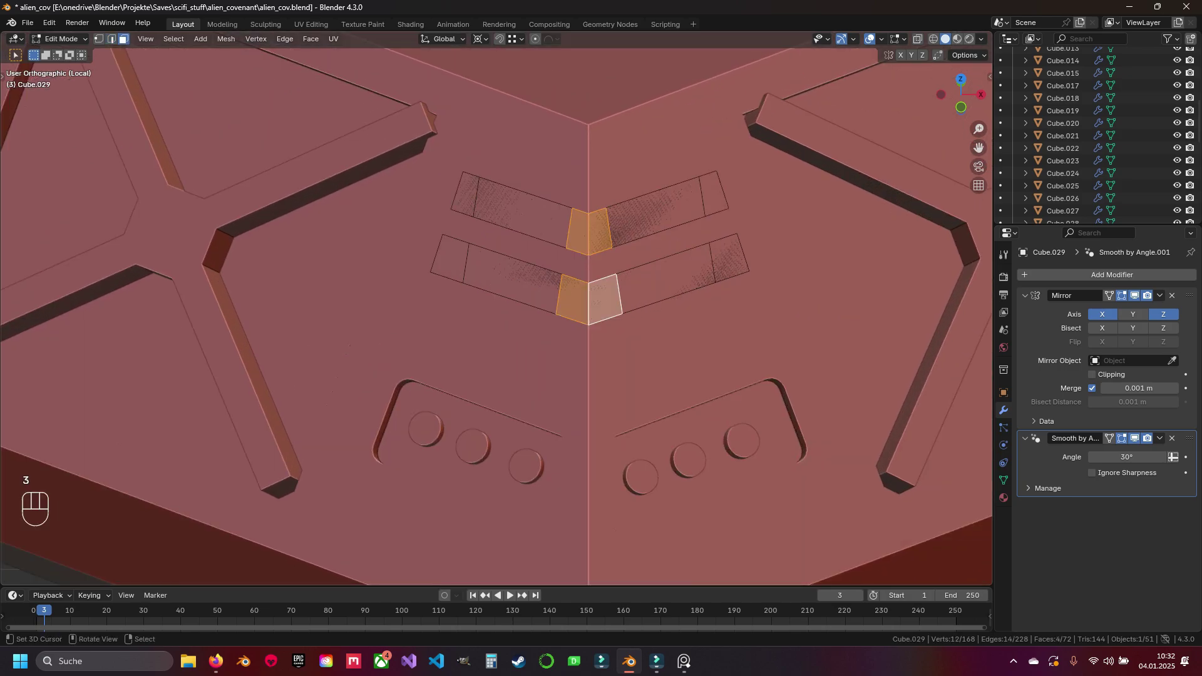
{"action": "key", "text": "x"}
{"action": "left_click", "coordinate": [545, 312]}
Select the remaining inner band faces beside the corner edges plus the lower bands' outer end faces around the ring, and delete them
{"action": "scroll", "coordinate": [507, 297], "scroll_direction": "down", "scroll_amount": 6}
{"action": "middle_click_drag", "start_coordinate": [488, 285], "coordinate": [582, 285]}
{"action": "scroll", "coordinate": [485, 285], "scroll_direction": "up", "scroll_amount": 3}
{"action": "right_click", "coordinate": [612, 209]}
{"action": "right_click", "coordinate": [627, 209], "text": "shift"}
{"action": "right_click", "coordinate": [630, 256], "text": "shift"}
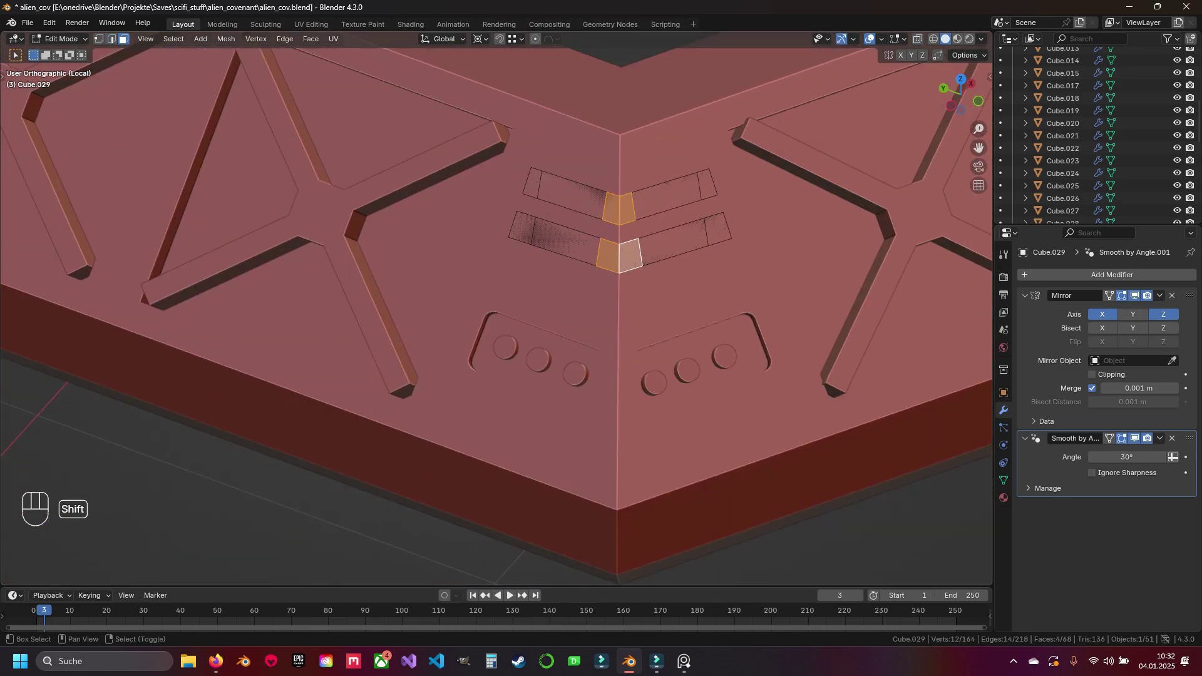
{"action": "right_click", "coordinate": [522, 229], "text": "shift"}
{"action": "right_click", "coordinate": [531, 182], "text": "shift"}
{"action": "right_click", "coordinate": [708, 183], "text": "shift"}
{"action": "right_click", "coordinate": [719, 229], "text": "shift"}
{"action": "scroll", "coordinate": [498, 257], "scroll_direction": "down", "scroll_amount": 5}
{"action": "scroll", "coordinate": [610, 241], "scroll_direction": "up", "scroll_amount": 4}
{"action": "right_click", "coordinate": [401, 222], "text": "shift"}
{"action": "scroll", "coordinate": [401, 221], "scroll_direction": "down", "scroll_amount": 5}
{"action": "middle_click_drag", "start_coordinate": [401, 221], "coordinate": [601, 276]}
{"action": "scroll", "coordinate": [545, 250], "scroll_direction": "down", "scroll_amount": 3}
{"action": "scroll", "coordinate": [601, 275], "scroll_direction": "up", "scroll_amount": 5}
{"action": "right_click", "coordinate": [561, 307], "text": "shift"}
{"action": "right_click", "coordinate": [640, 321], "text": "shift"}
{"action": "scroll", "coordinate": [722, 291], "scroll_direction": "down", "scroll_amount": 2}
{"action": "middle_click_drag", "start_coordinate": [722, 292], "coordinate": [792, 291]}
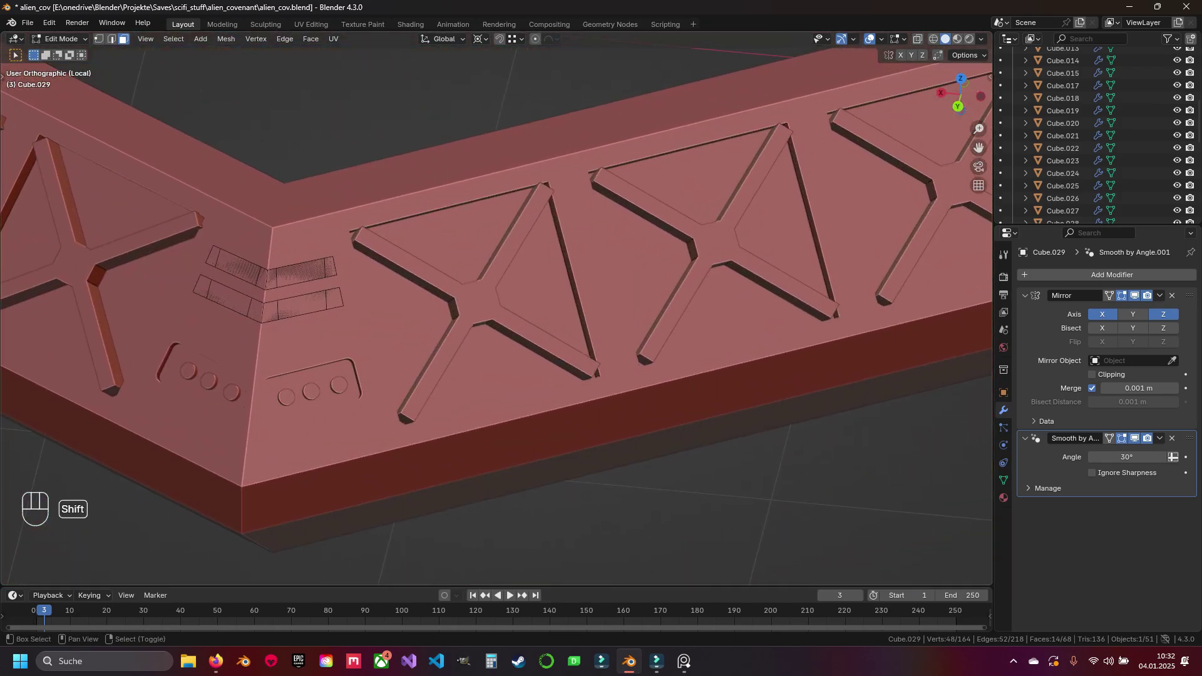
{"action": "middle_click_drag", "start_coordinate": [269, 271], "coordinate": [402, 203], "text": "shift"}
{"action": "scroll", "coordinate": [402, 203], "scroll_direction": "up", "scroll_amount": 3}
{"action": "right_click", "coordinate": [402, 202], "text": "shift"}
{"action": "middle_click_drag", "start_coordinate": [492, 229], "coordinate": [601, 213]}
{"action": "right_click", "coordinate": [548, 140], "text": "shift"}
{"action": "right_click", "coordinate": [438, 116], "text": "shift"}
{"action": "scroll", "coordinate": [432, 160], "scroll_direction": "down", "scroll_amount": 5}
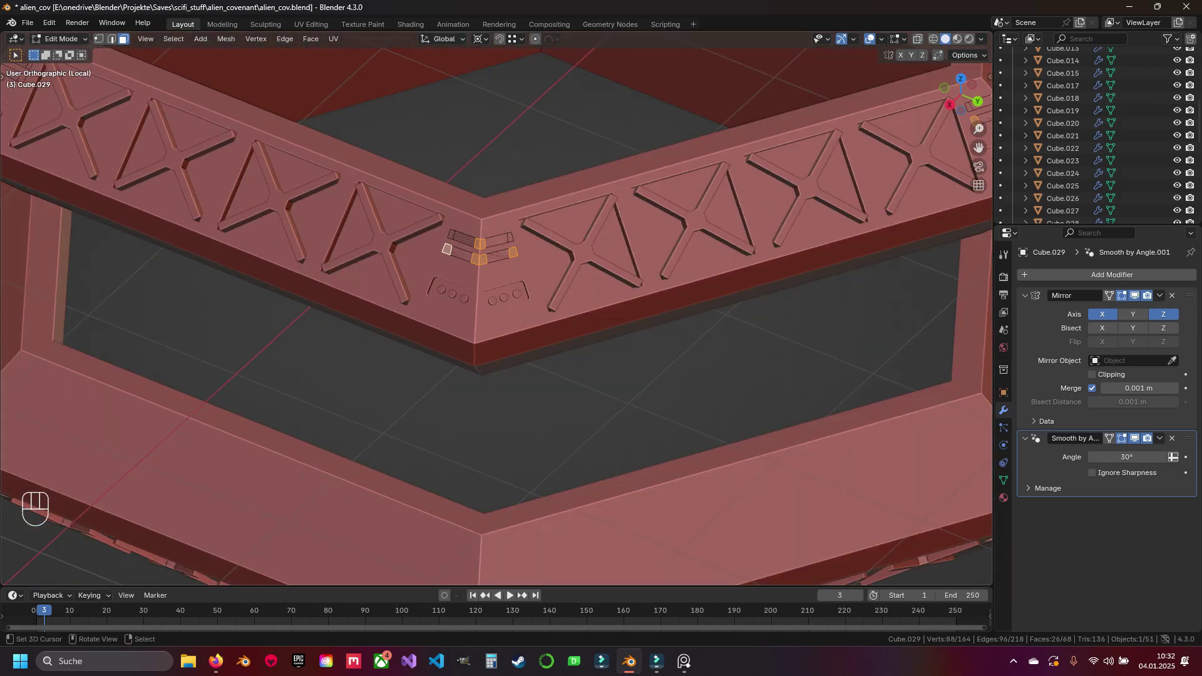
{"action": "scroll", "coordinate": [384, 285], "scroll_direction": "up", "scroll_amount": 4}
{"action": "right_click", "coordinate": [301, 302], "text": "shift"}
{"action": "right_click", "coordinate": [227, 278], "text": "shift"}
{"action": "middle_click_drag", "start_coordinate": [226, 278], "coordinate": [351, 282]}
{"action": "key", "text": "x"}
{"action": "key", "text": "f"}
{"action": "scroll", "coordinate": [501, 282], "scroll_direction": "down", "scroll_amount": 3}
{"action": "middle_click_drag", "start_coordinate": [501, 282], "coordinate": [582, 250]}
{"action": "scroll", "coordinate": [563, 251], "scroll_direction": "up", "scroll_amount": 5}
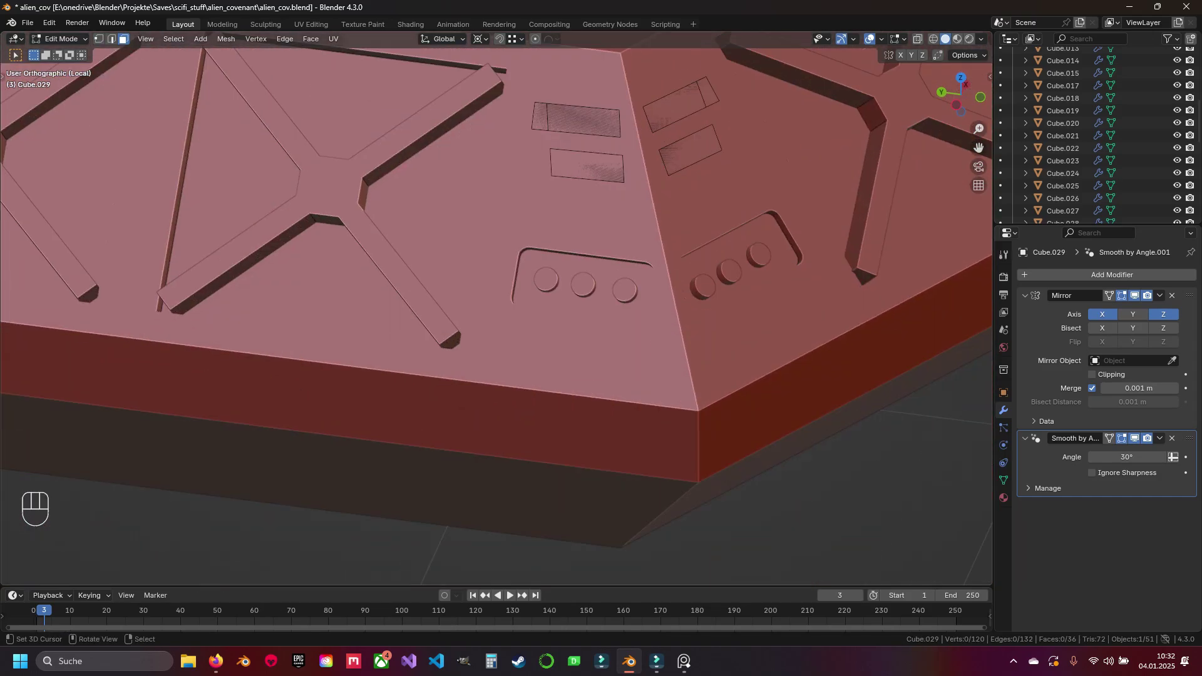
{"action": "middle_click_drag", "start_coordinate": [583, 163], "coordinate": [520, 250], "text": "shift"}
{"action": "right_click", "coordinate": [518, 250]}
{"action": "right_click", "coordinate": [515, 205], "text": "shift"}
{"action": "left_click", "coordinate": [470, 202], "text": "shift"}
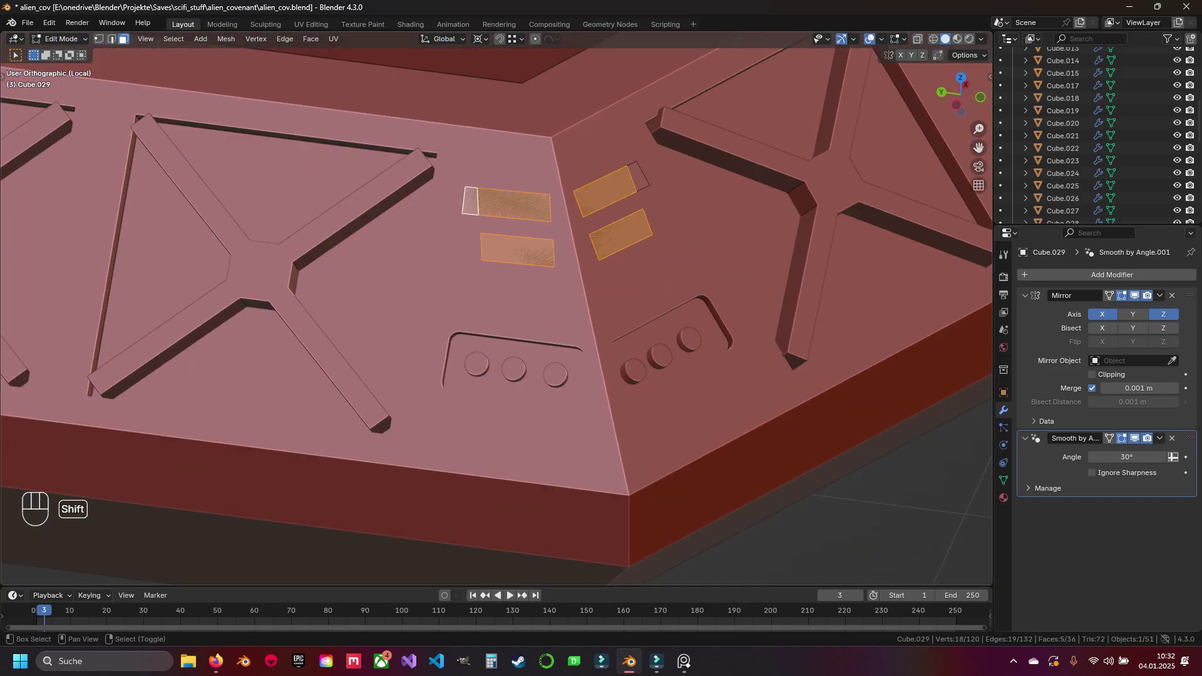
{"action": "scroll", "coordinate": [639, 177], "scroll_direction": "down", "scroll_amount": 4}
{"action": "middle_click_drag", "start_coordinate": [608, 206], "coordinate": [683, 201]}
{"action": "scroll", "coordinate": [682, 207], "scroll_direction": "up", "scroll_amount": 4}
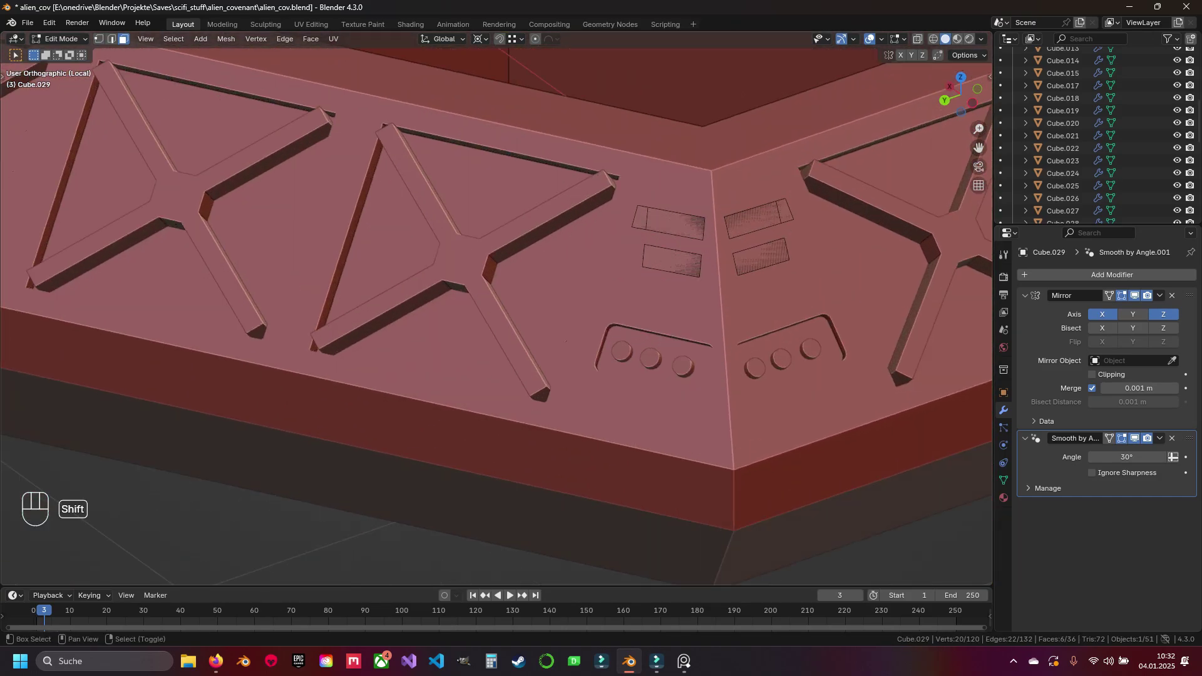
{"action": "right_click", "coordinate": [673, 261], "text": "shift"}
{"action": "right_click", "coordinate": [676, 224], "text": "shift"}
{"action": "right_click", "coordinate": [639, 217], "text": "shift"}
{"action": "right_click", "coordinate": [752, 220], "text": "shift"}
{"action": "right_click", "coordinate": [785, 212], "text": "shift"}
{"action": "right_click", "coordinate": [762, 257], "text": "shift"}
{"action": "scroll", "coordinate": [762, 256], "scroll_direction": "down", "scroll_amount": 3}
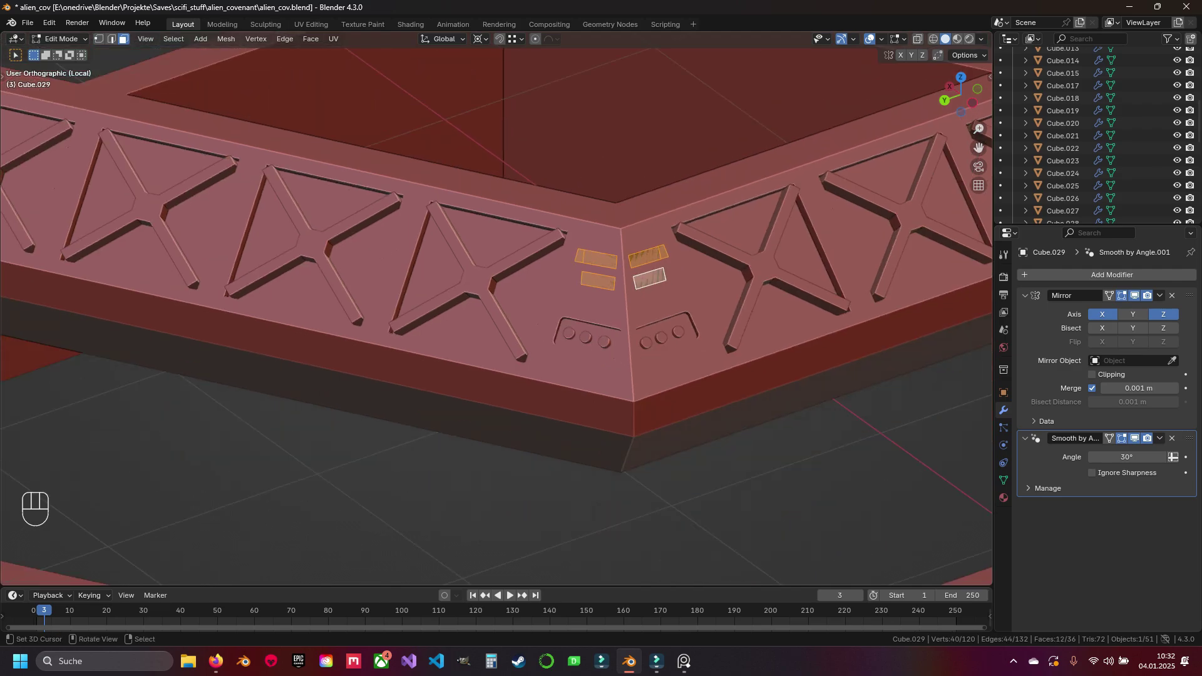
Select all remaining band faces and set the transform pivot point to Individual Origins
{"action": "key", "text": "a"}
{"action": "key", "text": "a"}
{"action": "key", "text": "a"}
{"action": "scroll", "coordinate": [564, 301], "scroll_direction": "down", "scroll_amount": 5}
{"action": "middle_click_drag", "start_coordinate": [563, 301], "coordinate": [317, 264]}
{"action": "scroll", "coordinate": [360, 201], "scroll_direction": "up", "scroll_amount": 1}
{"action": "left_click", "coordinate": [481, 40]}
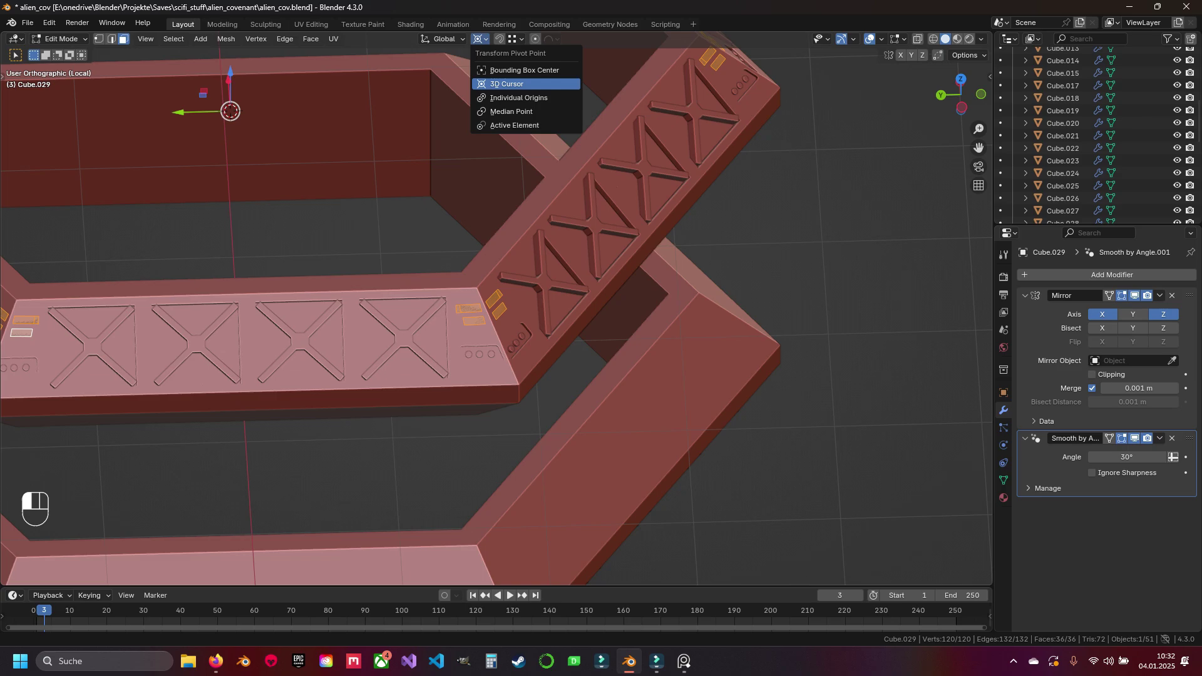
{"action": "left_click", "coordinate": [501, 98]}
Extrude all the band faces along their normals by about 0.03 m and save the file
{"action": "middle_click_drag", "start_coordinate": [489, 207], "coordinate": [507, 187]}
{"action": "middle_click_drag", "start_coordinate": [506, 186], "coordinate": [480, 157], "text": "shift"}
{"action": "scroll", "coordinate": [492, 313], "scroll_direction": "up", "scroll_amount": 4}
{"action": "key", "text": "e"}
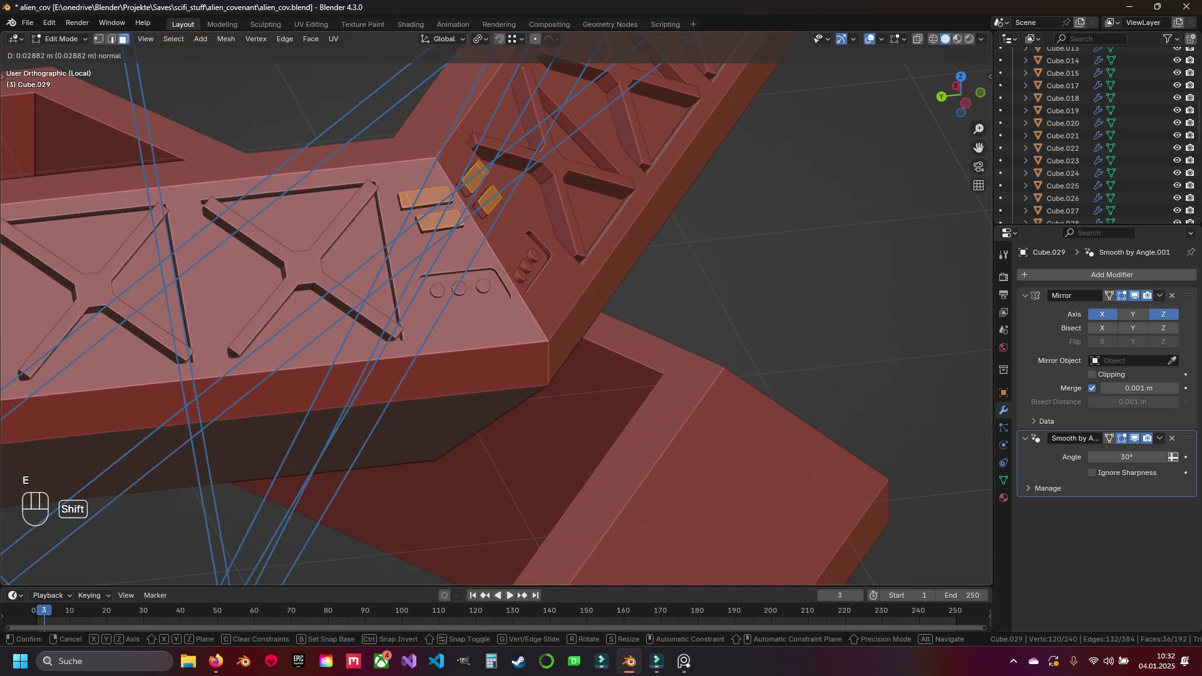
{"action": "key", "text": "ctrl+s"}
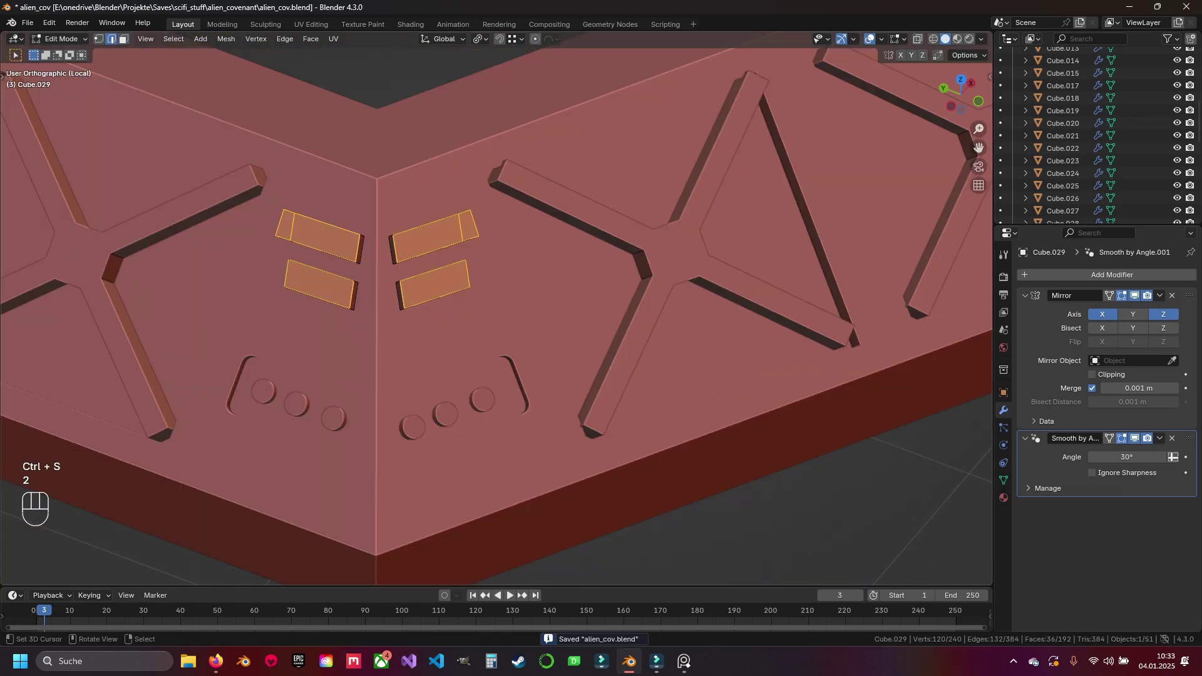
Select the dividing edge loops near the outer ends of the two upper band blocks at this corner
{"action": "left_click", "coordinate": [292, 226], "text": "alt+shift"}
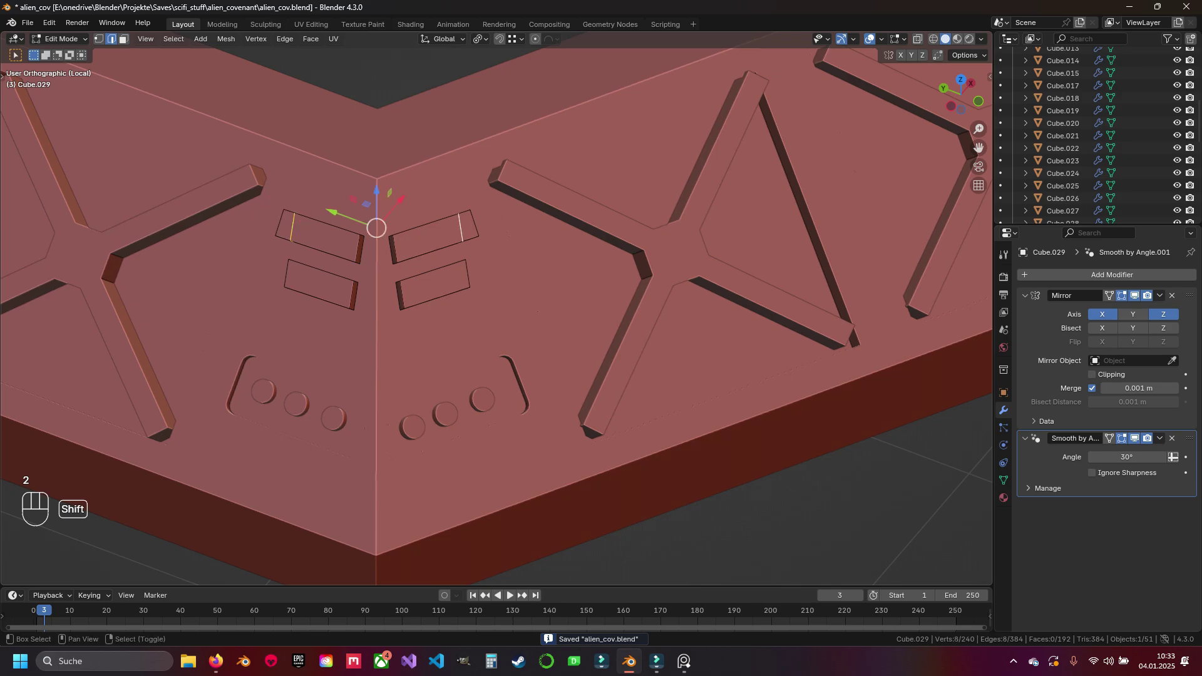
{"action": "key", "text": "2"}
{"action": "key", "text": "x"}
{"action": "left_click", "coordinate": [426, 223]}
{"action": "key", "text": "ctrl+t"}
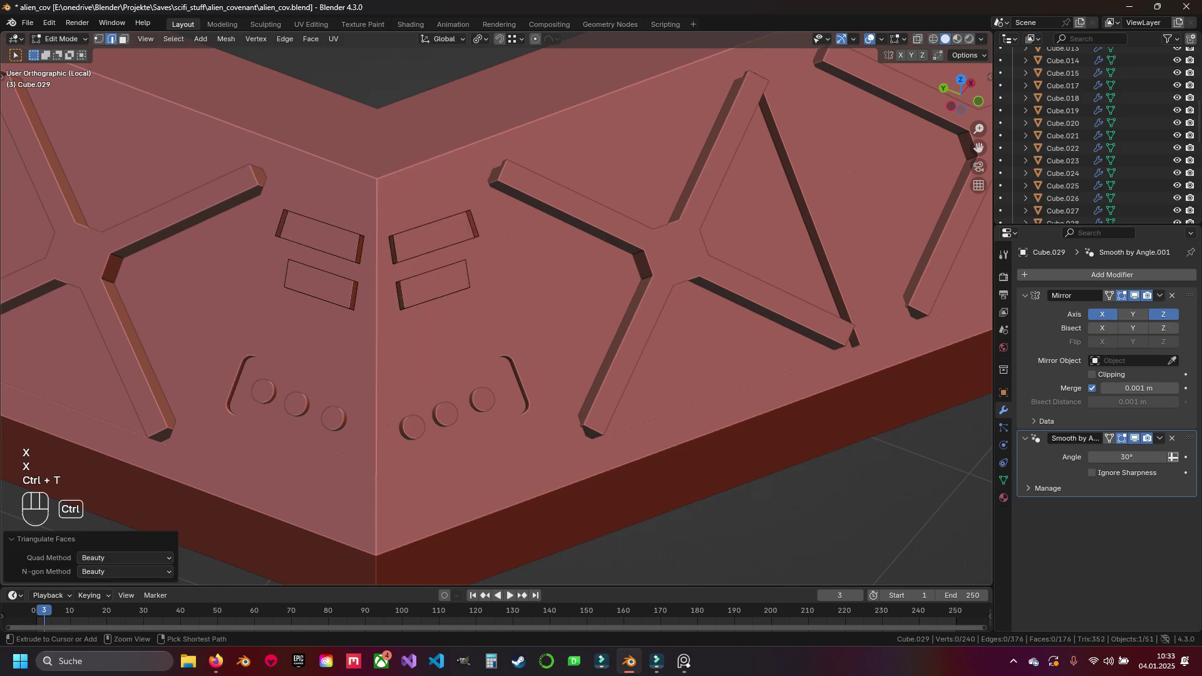
{"action": "key", "text": "ctrl+z"}
{"action": "key", "text": "ctrl+z"}
Dissolve the selected dividing edges on the two upper band blocks
{"action": "key", "text": "x"}
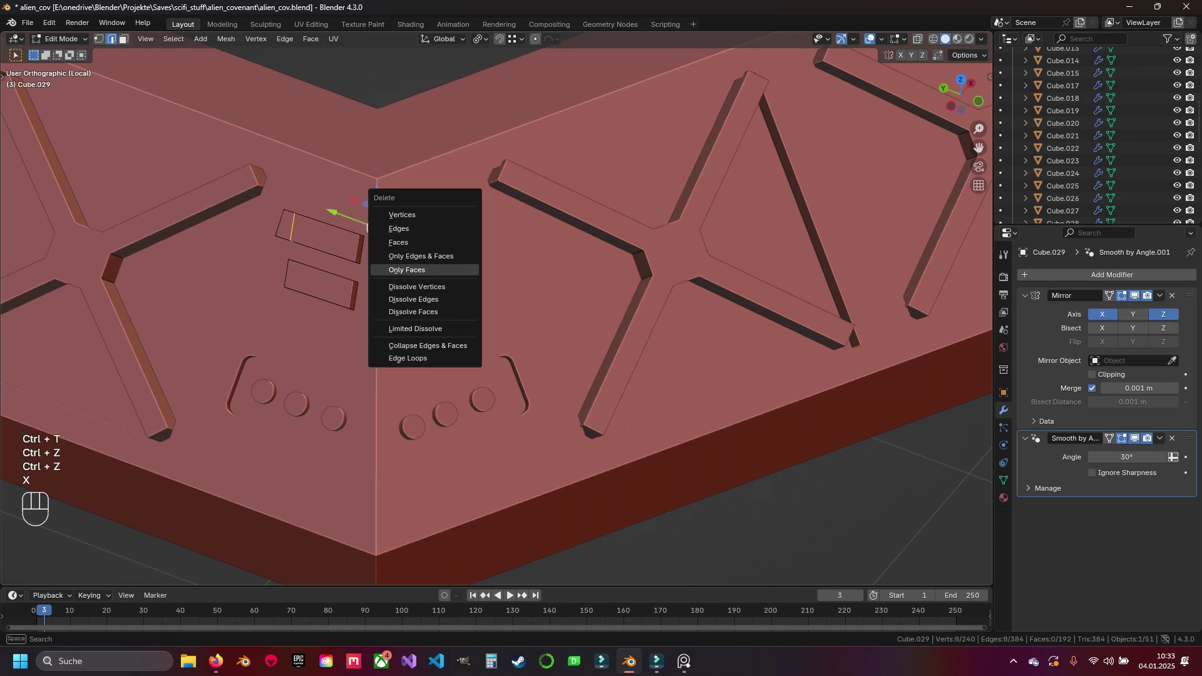
{"action": "left_click", "coordinate": [426, 299]}
{"action": "scroll", "coordinate": [425, 299], "scroll_direction": "down", "scroll_amount": 5}
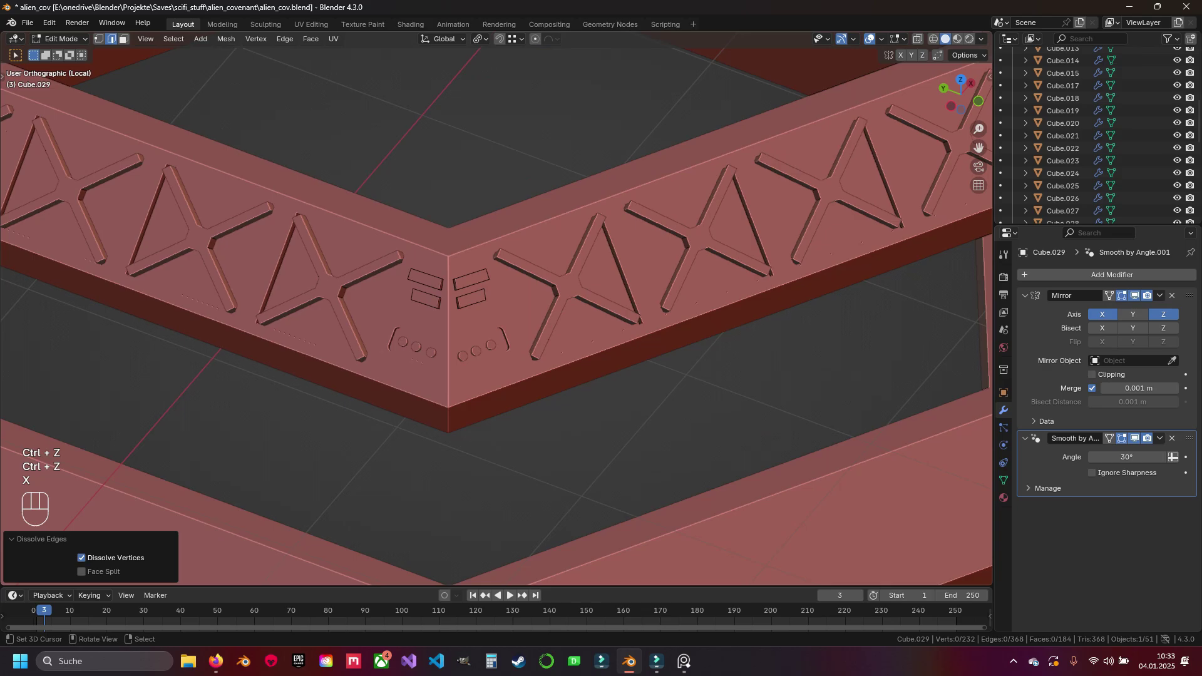
{"action": "middle_click_drag", "start_coordinate": [426, 281], "coordinate": [632, 269]}
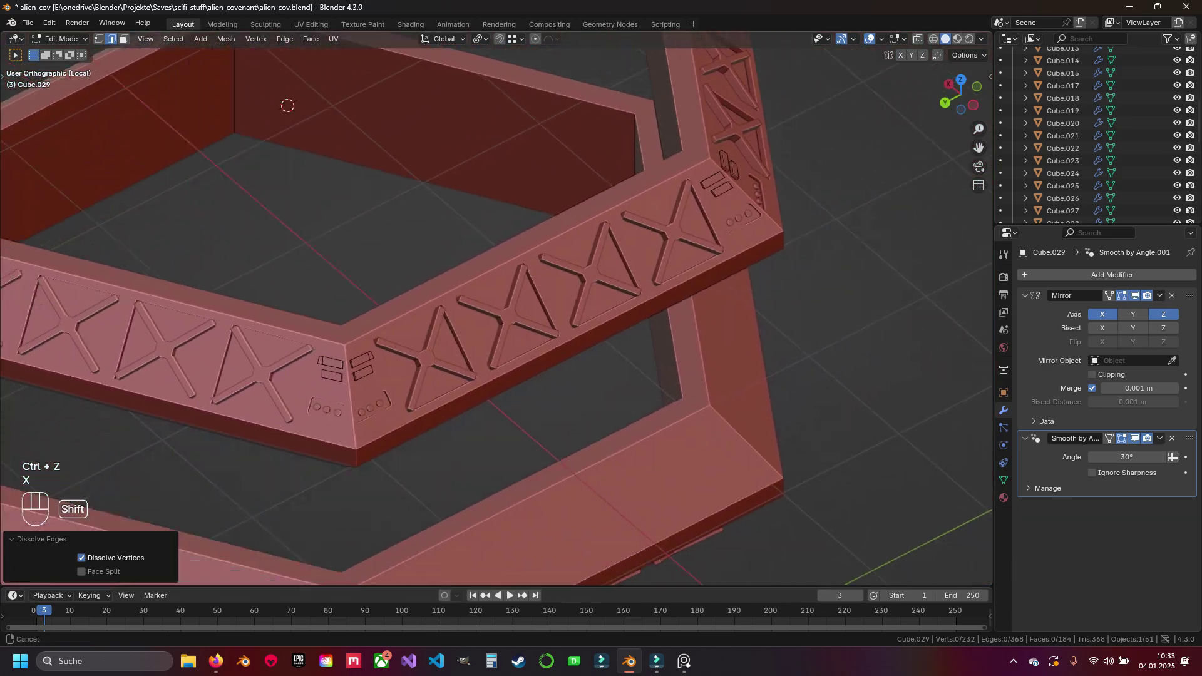
Dissolve the dividing edge loops near the outer ends of the remaining band blocks around the ring and save the file
{"action": "right_click", "coordinate": [472, 263]}
{"action": "right_click", "coordinate": [402, 276], "text": "shift"}
{"action": "middle_click_drag", "start_coordinate": [403, 276], "coordinate": [501, 269]}
{"action": "scroll", "coordinate": [301, 250], "scroll_direction": "up", "scroll_amount": 6}
{"action": "right_click", "coordinate": [300, 211], "text": "shift"}
{"action": "right_click", "coordinate": [166, 195], "text": "shift"}
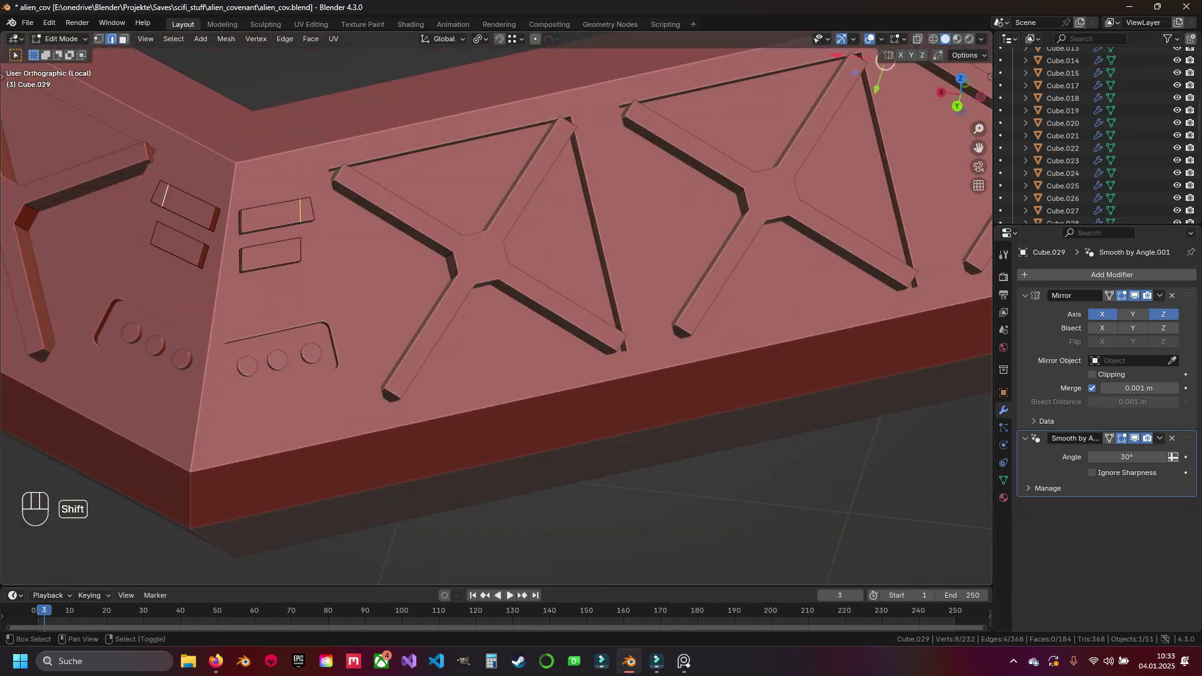
{"action": "right_click", "coordinate": [295, 233], "text": "shift"}
{"action": "right_click", "coordinate": [190, 222], "text": "shift"}
{"action": "middle_click_drag", "start_coordinate": [314, 251], "coordinate": [440, 281]}
{"action": "right_click", "coordinate": [363, 220], "text": "shift"}
{"action": "right_click", "coordinate": [231, 217], "text": "shift"}
{"action": "right_click", "coordinate": [456, 112], "text": "shift"}
{"action": "right_click", "coordinate": [291, 104], "text": "shift"}
{"action": "scroll", "coordinate": [479, 339], "scroll_direction": "down", "scroll_amount": 5}
{"action": "key", "text": "x"}
{"action": "left_click", "coordinate": [450, 243]}
{"action": "key", "text": "ctrl+s"}
{"action": "key", "text": "a"}
{"action": "key", "text": "a"}
{"action": "key", "text": "x"}
{"action": "key", "text": "ctrl+s"}
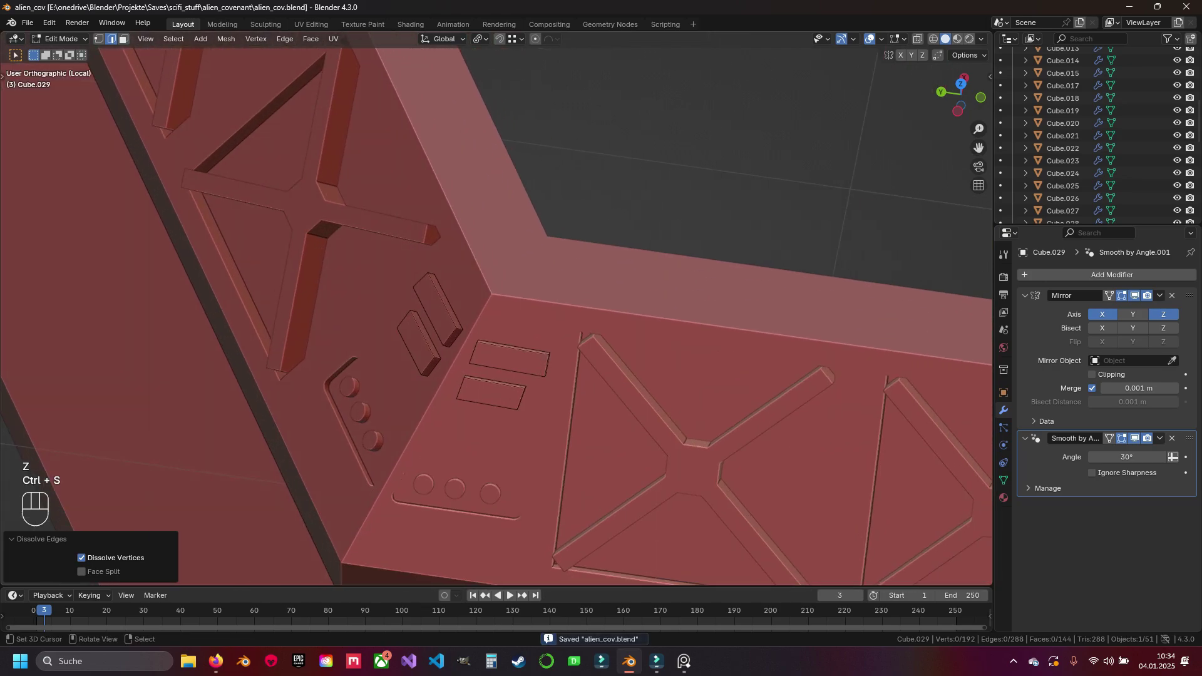
{"action": "key", "text": "q"}
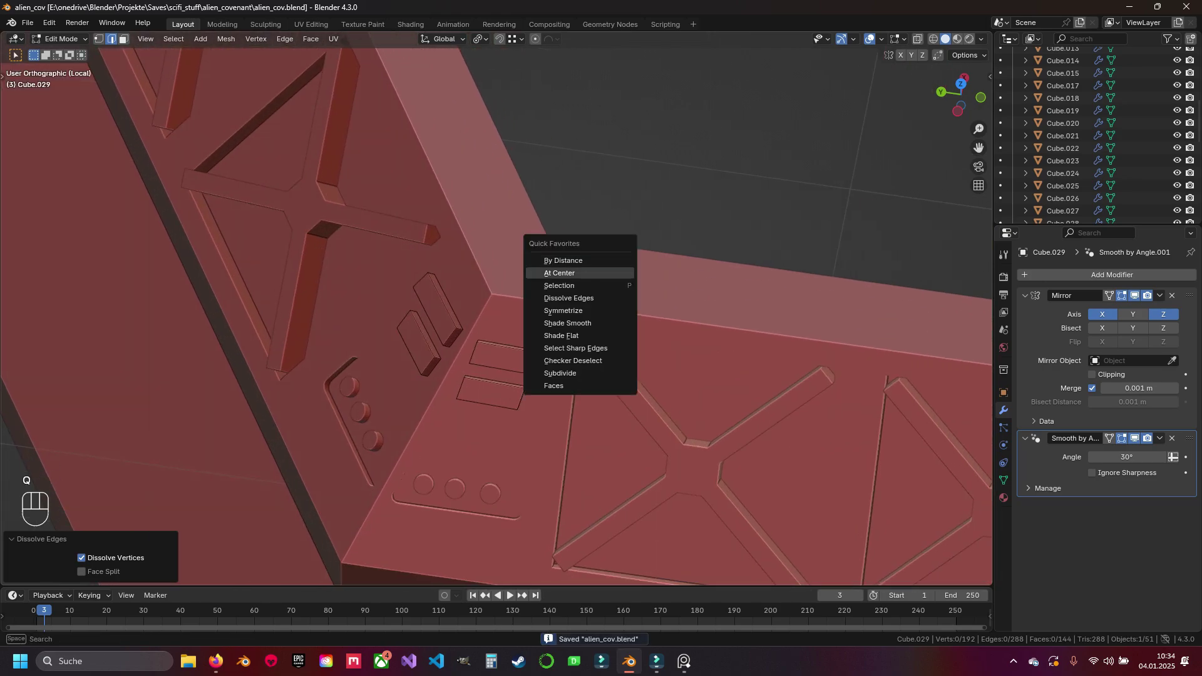
{"action": "left_click", "coordinate": [575, 348]}
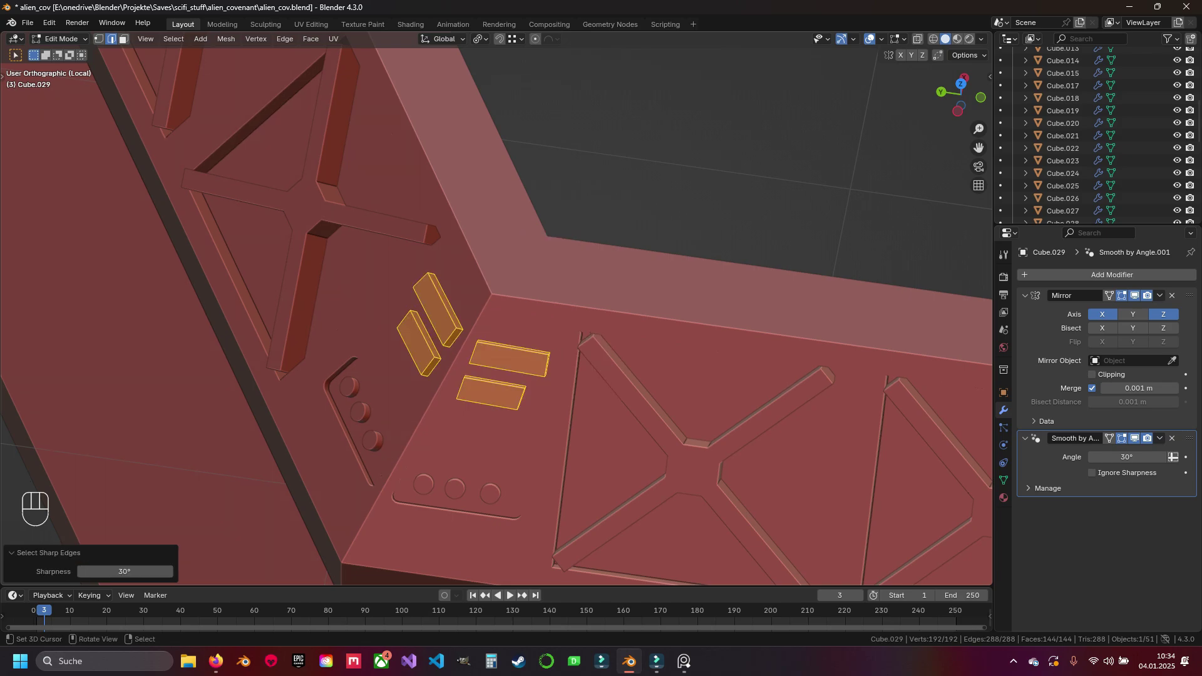
{"action": "key", "text": "alt+a"}
{"action": "left_click", "coordinate": [173, 39]}
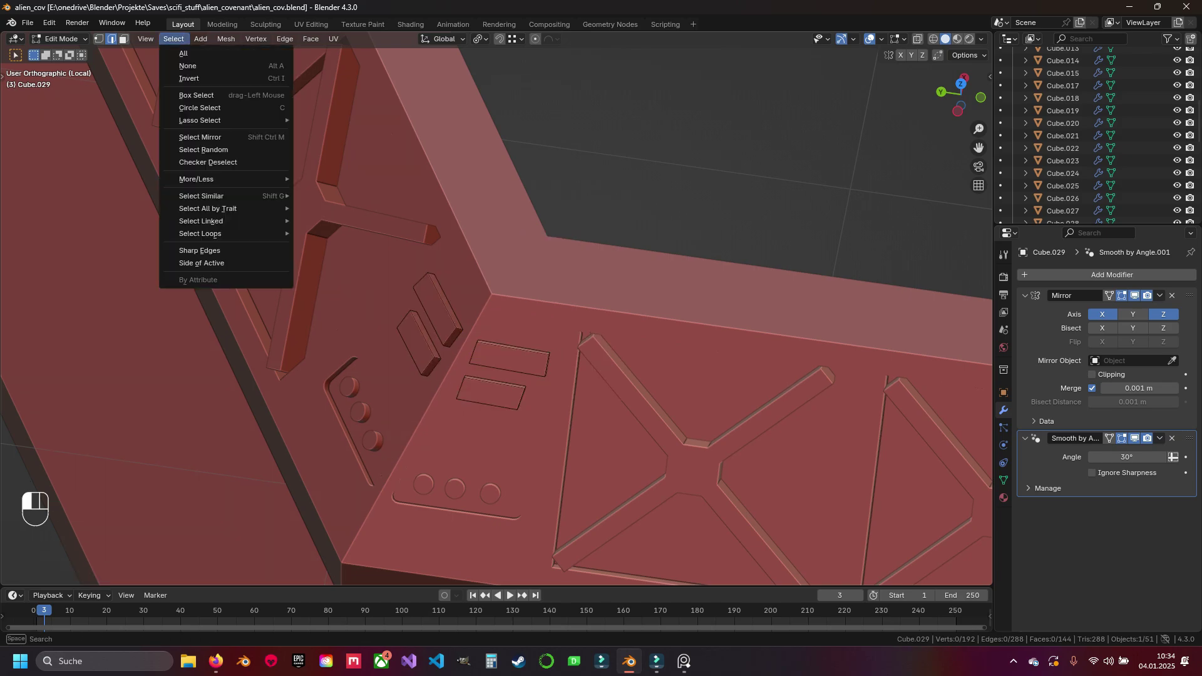
{"action": "key", "text": "Up"}
{"action": "key", "text": "Return"}
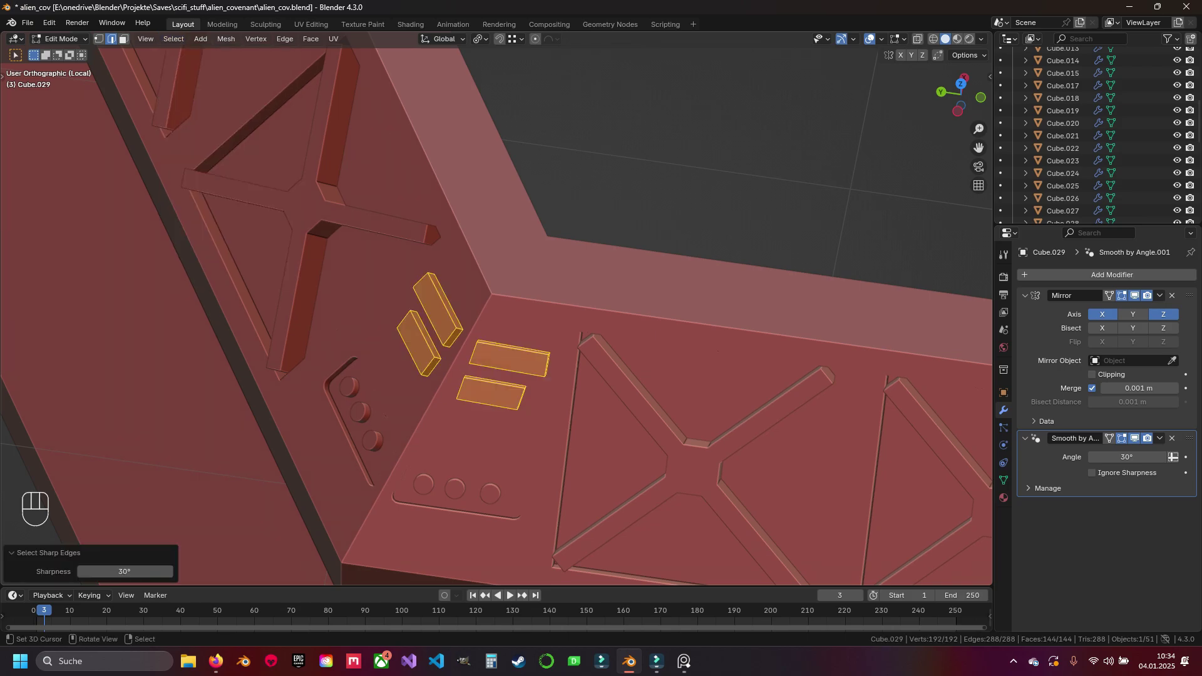
{"action": "scroll", "coordinate": [704, 577], "scroll_direction": "up", "scroll_amount": 1}
{"action": "key", "text": "ctrl+b"}
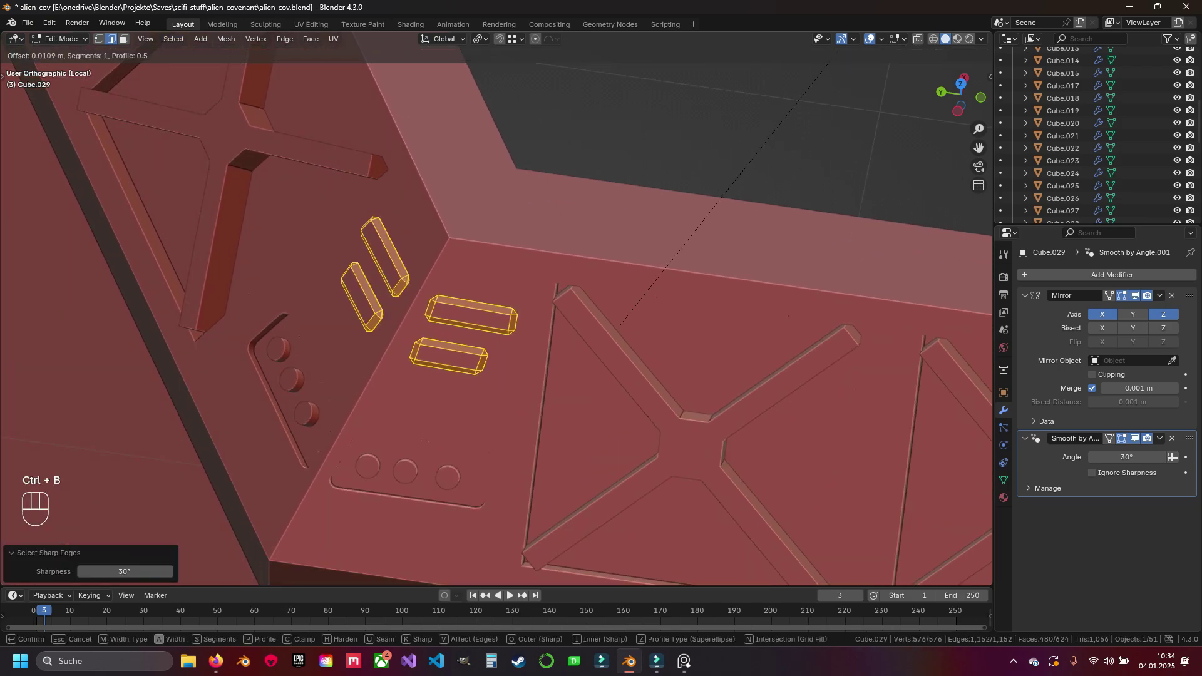
{"action": "scroll", "coordinate": [618, 327], "scroll_direction": "up", "scroll_amount": 4}
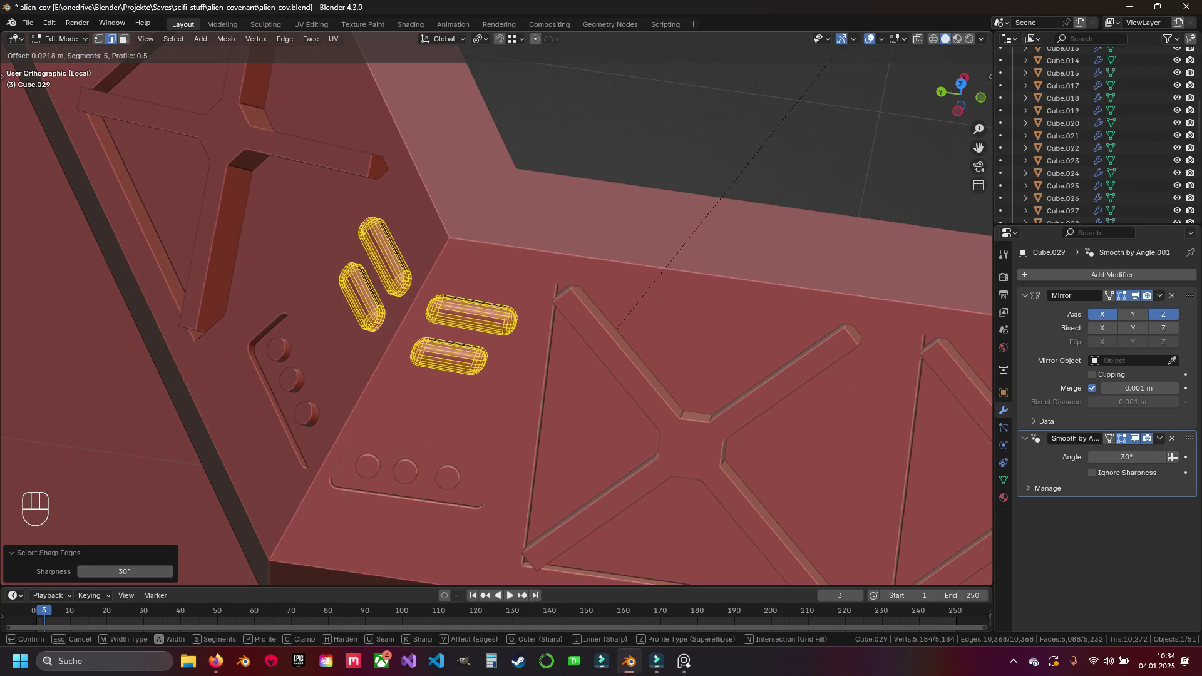
{"action": "key", "text": "Escape"}
{"action": "key", "text": "a"}
In wireframe, select the four short depth edges of both band blocks on one panel of the first ring corner
{"action": "scroll", "coordinate": [494, 306], "scroll_direction": "up", "scroll_amount": 4}
{"action": "key", "text": "z"}
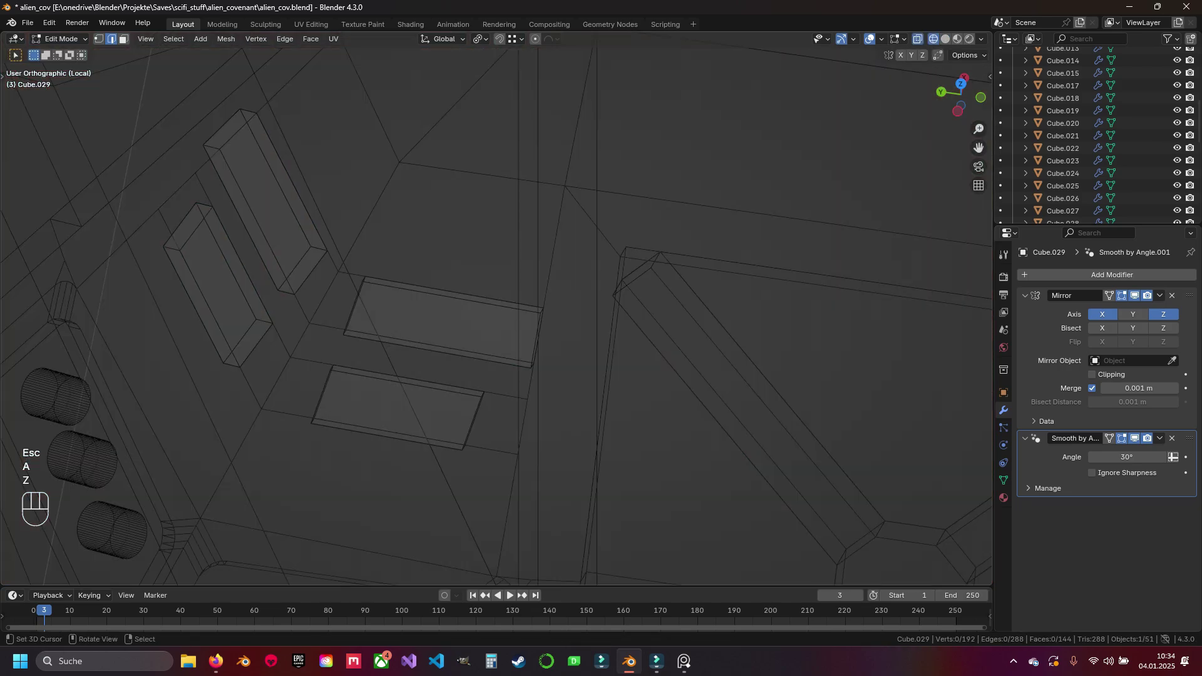
{"action": "mouse_move", "coordinate": [446, 372]}
{"action": "middle_mouse_down"}
{"action": "mouse_move", "coordinate": [463, 379]}
{"action": "mouse_move", "coordinate": [461, 363]}
{"action": "middle_mouse_up"}
{"action": "right_click", "coordinate": [464, 369]}
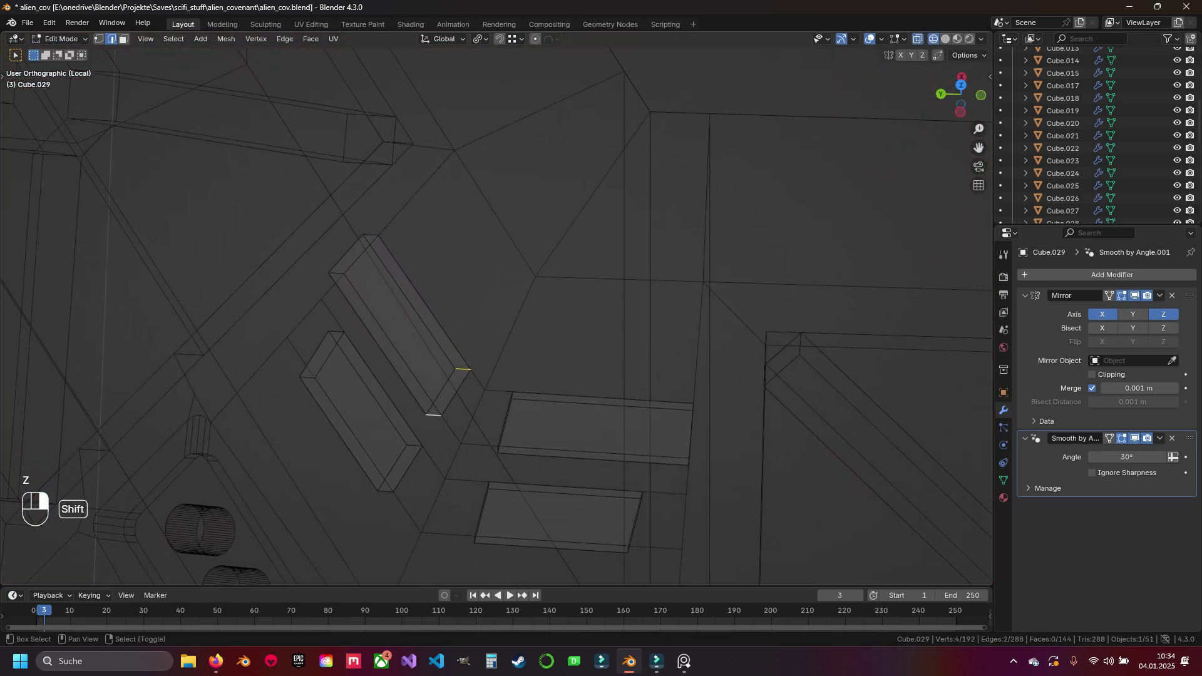
{"action": "right_click", "coordinate": [336, 332], "text": "shift"}
{"action": "right_click", "coordinate": [336, 273], "text": "shift"}
{"action": "right_click", "coordinate": [370, 234], "text": "shift"}
{"action": "middle_click_drag", "start_coordinate": [371, 235], "coordinate": [564, 301], "text": "shift"}
Add the short depth edges of both band blocks on the adjoining panel to the selection, completing the first corner
{"action": "key", "text": "KP_7"}
{"action": "right_click", "coordinate": [361, 367], "text": "shift"}
{"action": "right_click", "coordinate": [292, 344], "text": "shift"}
{"action": "right_click", "coordinate": [415, 333], "text": "shift"}
{"action": "right_click", "coordinate": [484, 355], "text": "shift"}
{"action": "middle_click_drag", "start_coordinate": [484, 355], "coordinate": [465, 104], "text": "shift"}
{"action": "right_click", "coordinate": [272, 311], "text": "shift"}
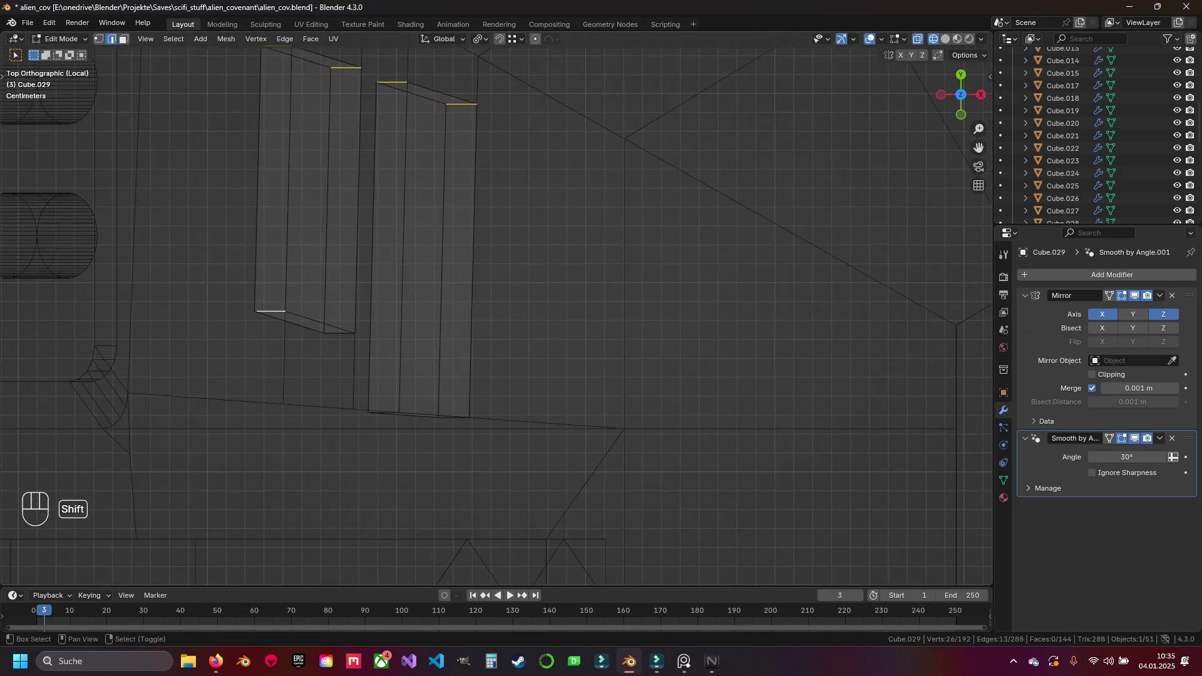
{"action": "right_click", "coordinate": [343, 332], "text": "shift"}
{"action": "right_click", "coordinate": [387, 405], "text": "shift"}
{"action": "right_click", "coordinate": [457, 416], "text": "shift"}
Extend the selection with the short depth edges of the four band blocks at the second ring corner
{"action": "scroll", "coordinate": [457, 415], "scroll_direction": "down", "scroll_amount": 6}
{"action": "right_click", "coordinate": [215, 362], "text": "shift"}
{"action": "right_click", "coordinate": [298, 337], "text": "shift"}
{"action": "scroll", "coordinate": [298, 337], "scroll_direction": "down", "scroll_amount": 1}
{"action": "middle_click_drag", "start_coordinate": [299, 501], "coordinate": [299, 60], "text": "shift"}
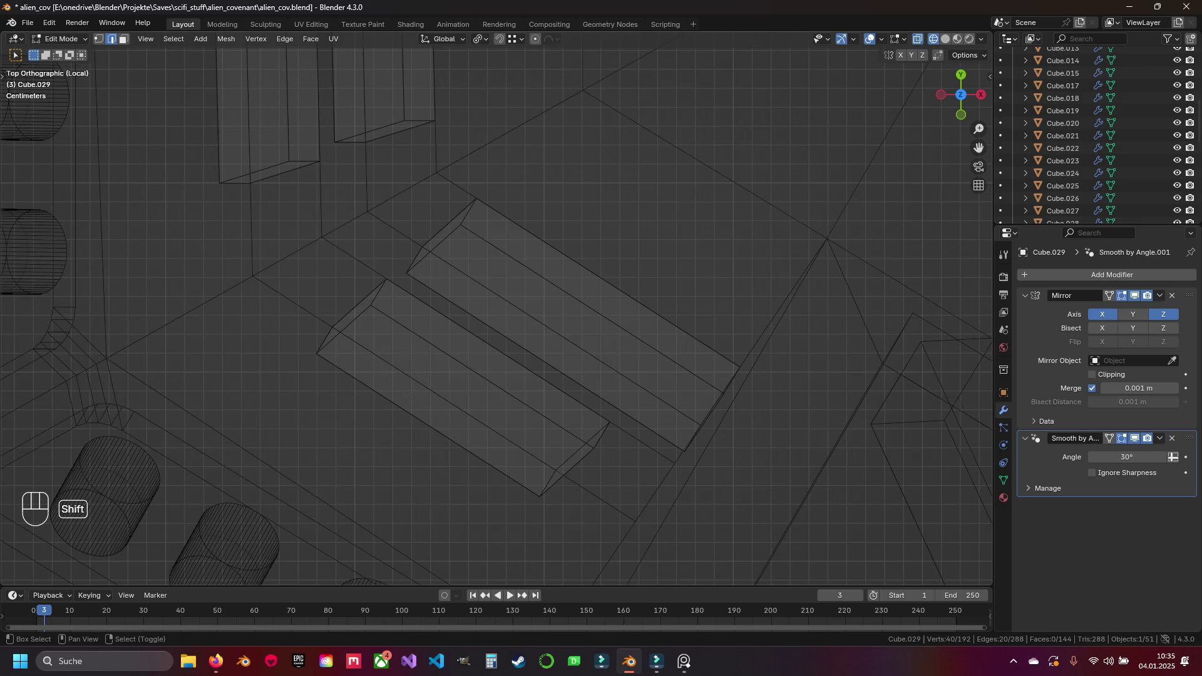
{"action": "right_click", "coordinate": [548, 483], "text": "shift"}
{"action": "right_click", "coordinate": [602, 435], "text": "shift"}
{"action": "right_click", "coordinate": [693, 438], "text": "shift"}
{"action": "right_click", "coordinate": [732, 380], "text": "shift"}
{"action": "scroll", "coordinate": [732, 380], "scroll_direction": "down", "scroll_amount": 5}
{"action": "middle_click_drag", "start_coordinate": [732, 381], "coordinate": [695, 338]}
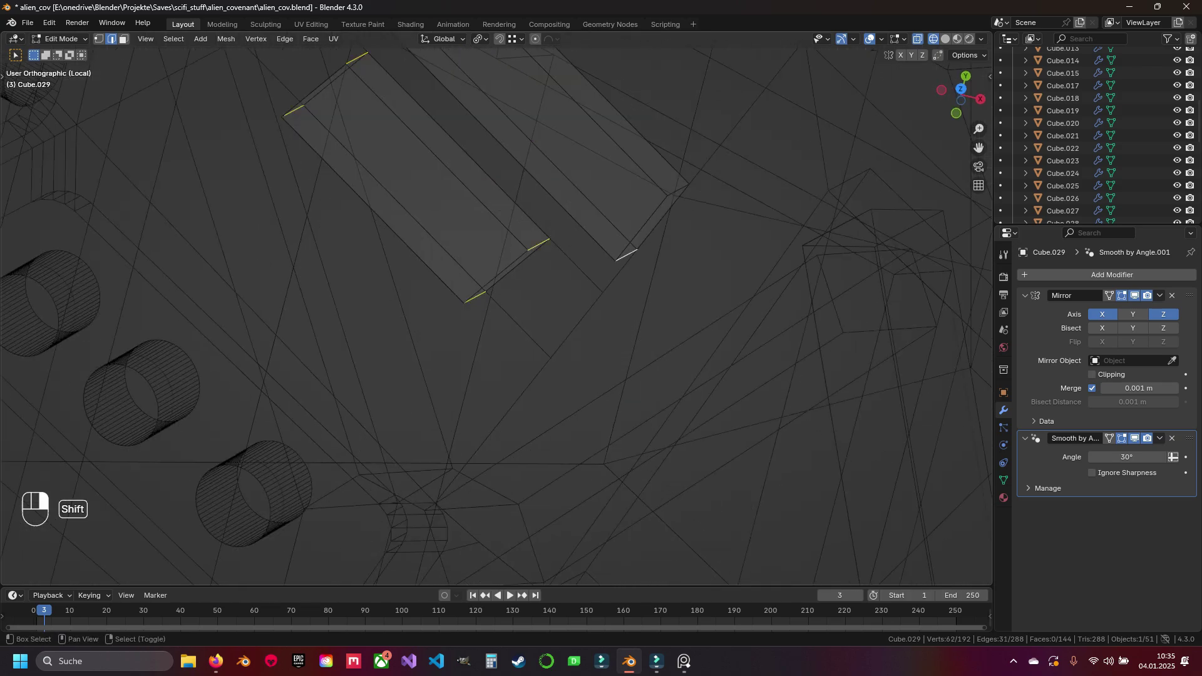
{"action": "right_click", "coordinate": [526, 335], "text": "shift"}
{"action": "right_click", "coordinate": [447, 280], "text": "shift"}
{"action": "right_click", "coordinate": [526, 335], "text": "shift"}
{"action": "right_click", "coordinate": [444, 286], "text": "shift"}
Extend the selection with the short depth edges of the four band blocks at the third ring corner
{"action": "right_click", "coordinate": [456, 260], "text": "shift"}
{"action": "right_click", "coordinate": [424, 309], "text": "shift"}
{"action": "middle_click_drag", "start_coordinate": [425, 309], "coordinate": [374, 196], "text": "shift"}
{"action": "scroll", "coordinate": [374, 196], "scroll_direction": "up", "scroll_amount": 3}
{"action": "right_click", "coordinate": [571, 370], "text": "shift"}
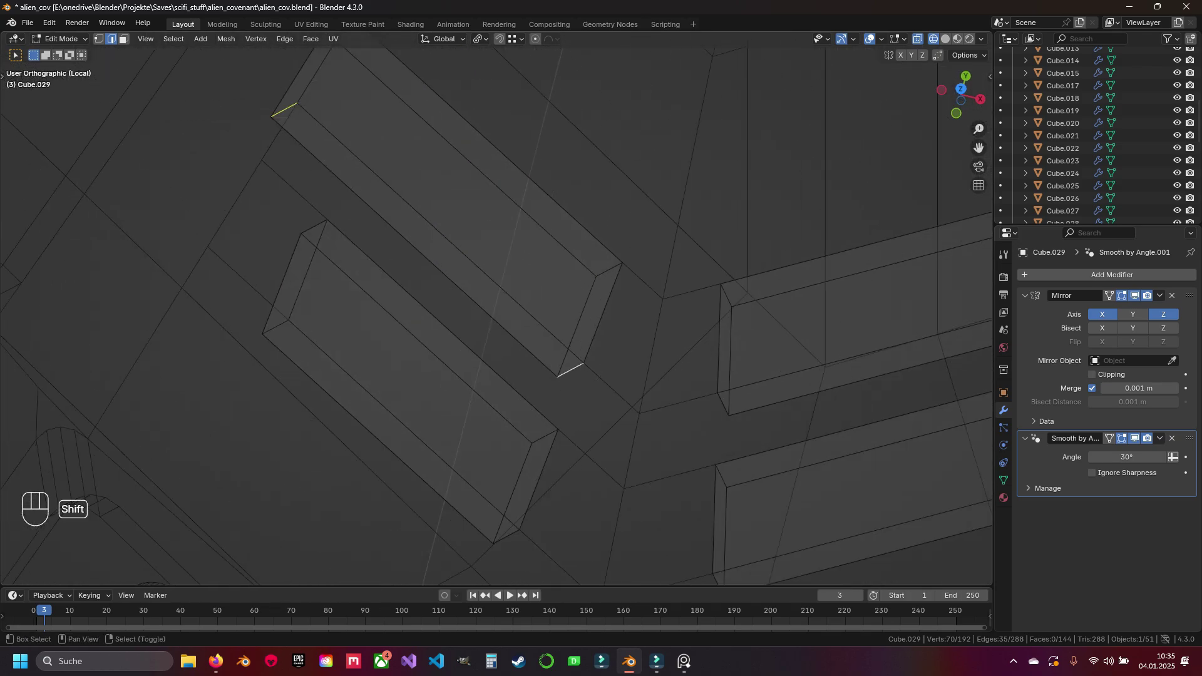
{"action": "middle_click_drag", "start_coordinate": [722, 475], "coordinate": [572, 313], "text": "shift"}
{"action": "right_click", "coordinate": [572, 418], "text": "shift"}
{"action": "right_click", "coordinate": [877, 341], "text": "shift"}
{"action": "right_click", "coordinate": [880, 233], "text": "shift"}
{"action": "right_click", "coordinate": [955, 140], "text": "shift"}
{"action": "right_click", "coordinate": [954, 52], "text": "shift"}
{"action": "scroll", "coordinate": [939, 75], "scroll_direction": "down", "scroll_amount": 10}
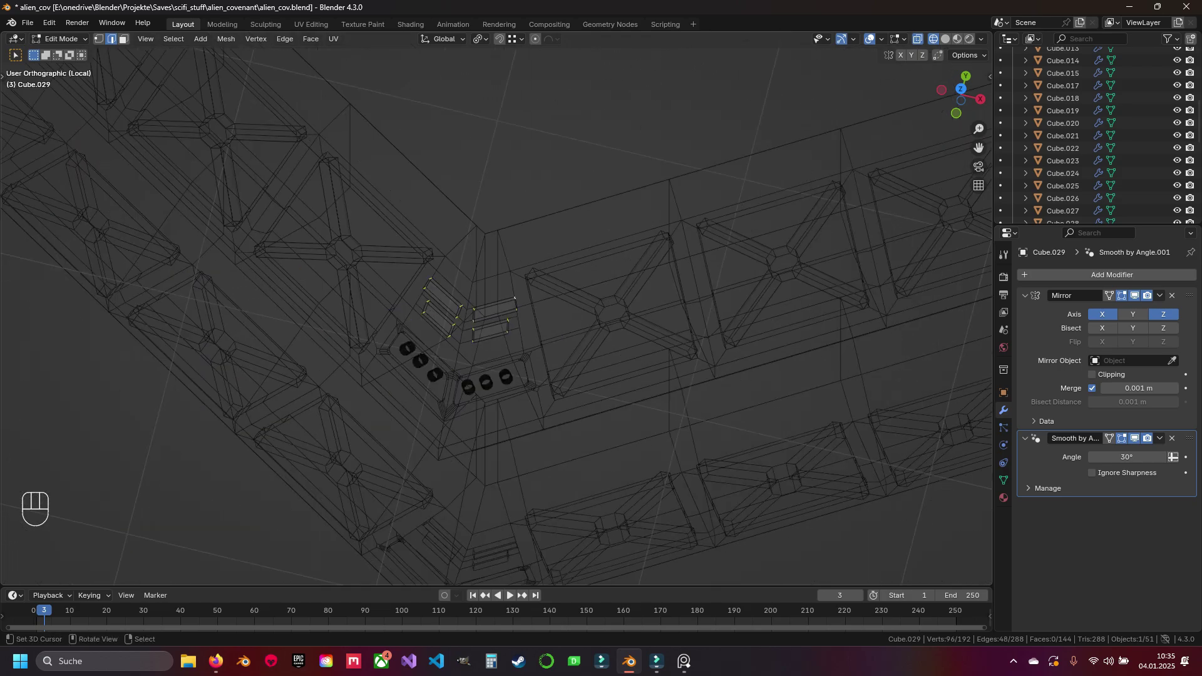
Add the short depth edges of the four band blocks at the fourth ring corner, undoing any wrongly picked edge
{"action": "scroll", "coordinate": [626, 281], "scroll_direction": "up", "scroll_amount": 9}
{"action": "key", "text": "ctrl+z"}
{"action": "scroll", "coordinate": [565, 488], "scroll_direction": "down", "scroll_amount": 5}
{"action": "middle_click_drag", "start_coordinate": [564, 488], "coordinate": [587, 463]}
{"action": "scroll", "coordinate": [544, 275], "scroll_direction": "up", "scroll_amount": 5}
{"action": "right_click", "coordinate": [536, 293], "text": "shift"}
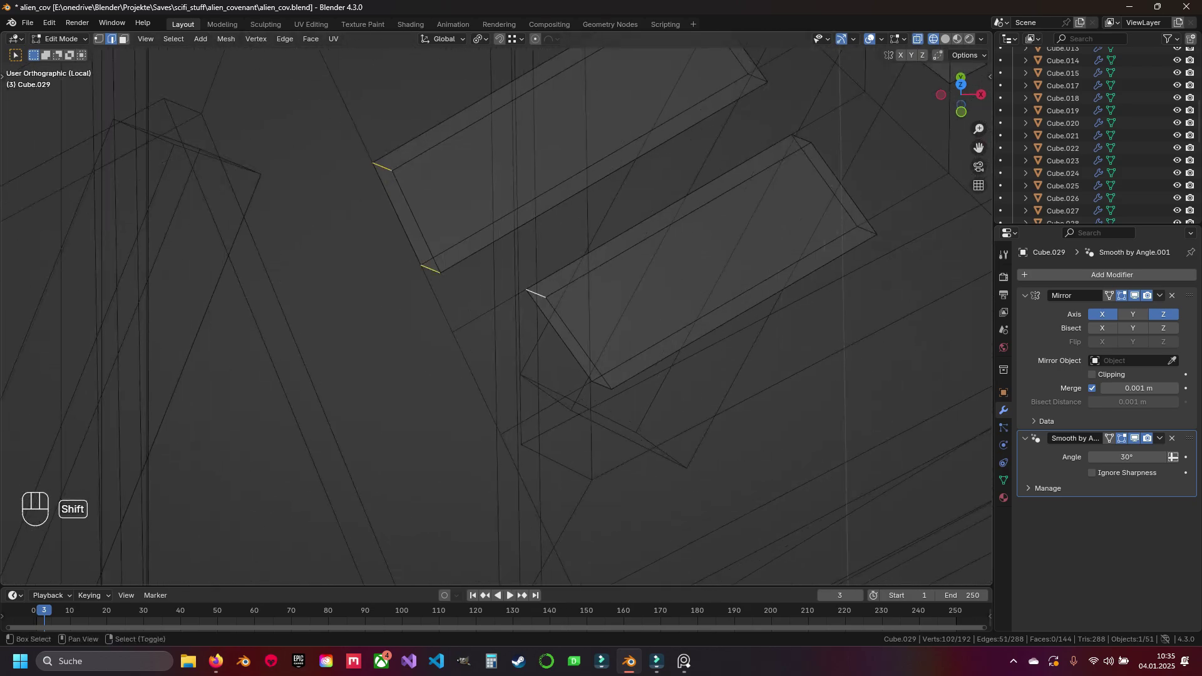
{"action": "right_click", "coordinate": [706, 284], "text": "shift"}
{"action": "right_click", "coordinate": [801, 415], "text": "shift"}
{"action": "right_click", "coordinate": [643, 195], "text": "shift"}
{"action": "scroll", "coordinate": [548, 126], "scroll_direction": "down", "scroll_amount": 5}
{"action": "scroll", "coordinate": [519, 219], "scroll_direction": "up", "scroll_amount": 3}
{"action": "right_click", "coordinate": [491, 202], "text": "shift"}
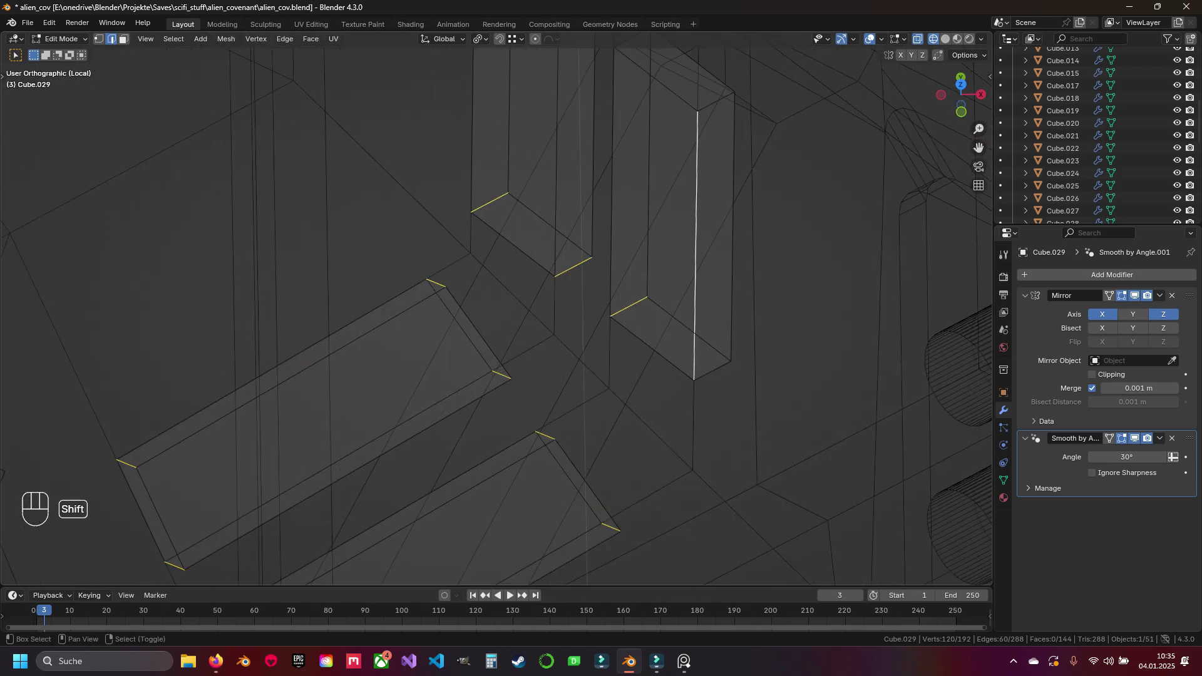
{"action": "middle_click_drag", "start_coordinate": [714, 369], "coordinate": [691, 568], "text": "shift"}
{"action": "right_click", "coordinate": [611, 236], "text": "shift"}
{"action": "right_click", "coordinate": [557, 138], "text": "shift"}
{"action": "right_click", "coordinate": [472, 90], "text": "shift"}
Add the short depth edges of the four band blocks at the fifth ring corner to the selection
{"action": "scroll", "coordinate": [489, 263], "scroll_direction": "down", "scroll_amount": 10}
{"action": "scroll", "coordinate": [482, 301], "scroll_direction": "up", "scroll_amount": 8}
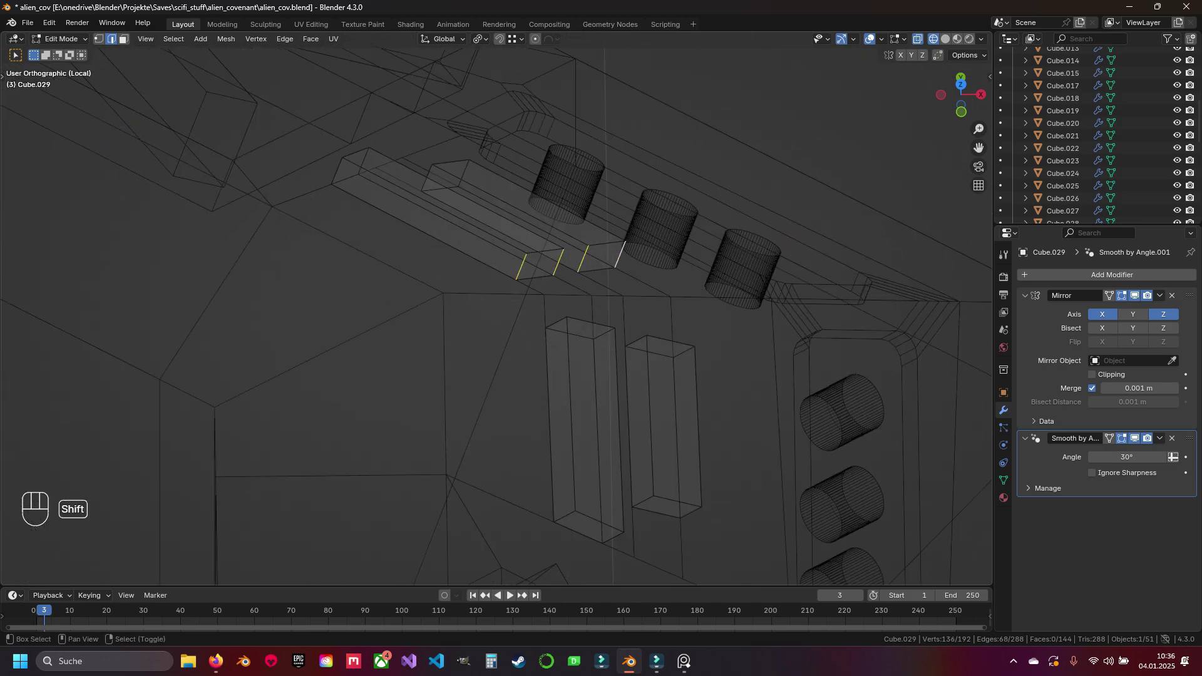
{"action": "right_click", "coordinate": [465, 181], "text": "shift"}
{"action": "right_click", "coordinate": [465, 173], "text": "shift"}
{"action": "scroll", "coordinate": [467, 176], "scroll_direction": "down", "scroll_amount": 4}
{"action": "scroll", "coordinate": [532, 338], "scroll_direction": "up", "scroll_amount": 6}
{"action": "scroll", "coordinate": [501, 182], "scroll_direction": "up", "scroll_amount": 2}
{"action": "right_click", "coordinate": [470, 111], "text": "shift"}
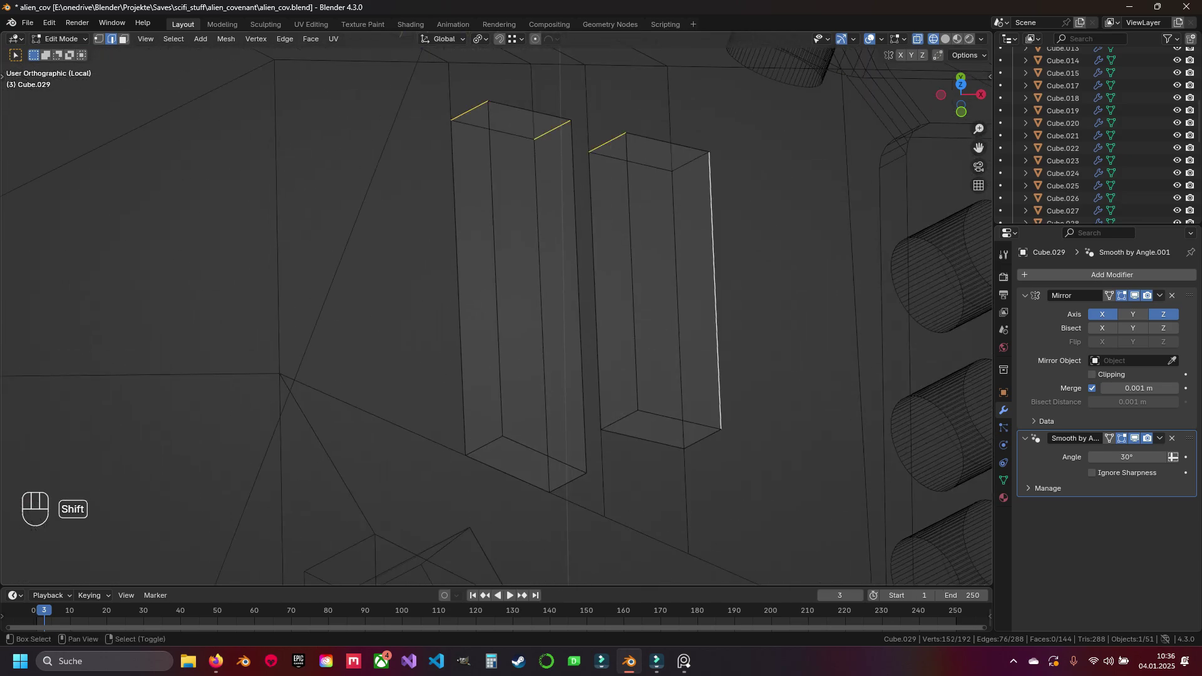
{"action": "right_click", "coordinate": [710, 169], "text": "shift"}
{"action": "right_click", "coordinate": [693, 161], "text": "shift"}
{"action": "middle_click_drag", "start_coordinate": [689, 401], "coordinate": [670, 248], "text": "shift"}
{"action": "right_click", "coordinate": [550, 330], "text": "shift"}
Complete the selection with the short depth edges of the four band blocks at the sixth ring corner
{"action": "scroll", "coordinate": [539, 326], "scroll_direction": "down", "scroll_amount": 11}
{"action": "scroll", "coordinate": [434, 232], "scroll_direction": "up", "scroll_amount": 12}
{"action": "right_click", "coordinate": [621, 221], "text": "shift"}
{"action": "right_click", "coordinate": [444, 299], "text": "shift"}
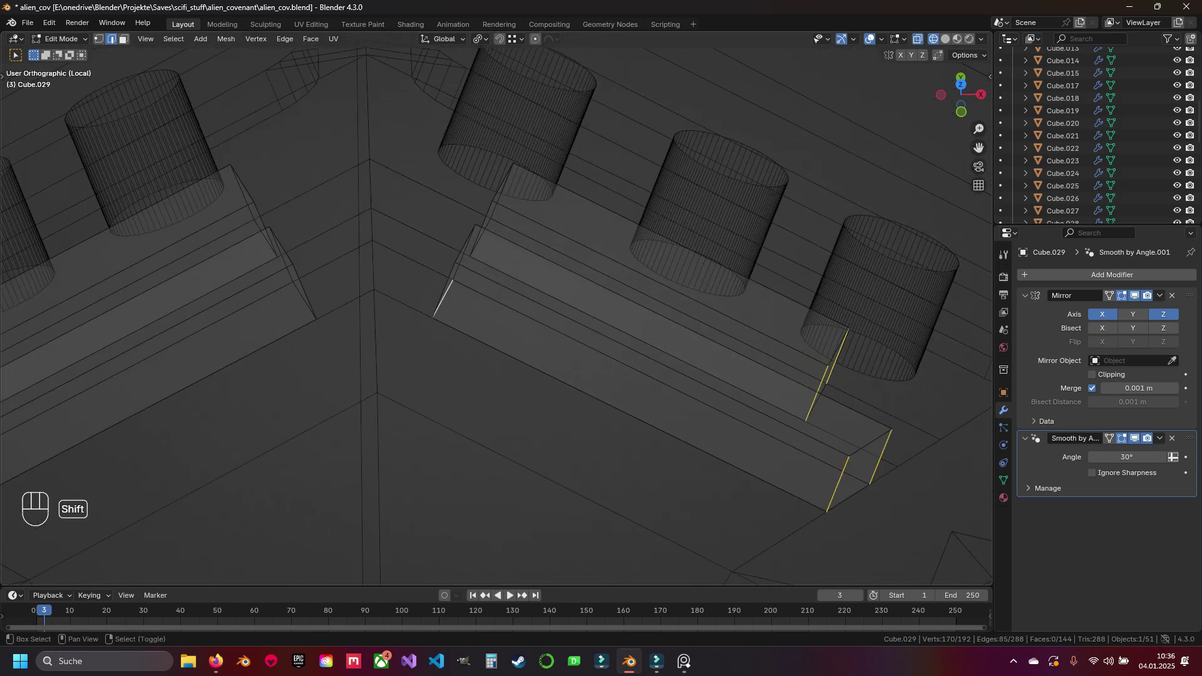
{"action": "middle_click_drag", "start_coordinate": [480, 238], "coordinate": [723, 248], "text": "shift"}
{"action": "right_click", "coordinate": [521, 256], "text": "shift"}
{"action": "middle_click_drag", "start_coordinate": [521, 256], "coordinate": [749, 79], "text": "shift"}
{"action": "right_click", "coordinate": [435, 294], "text": "shift"}
{"action": "right_click", "coordinate": [419, 250], "text": "shift"}
{"action": "scroll", "coordinate": [432, 338], "scroll_direction": "down", "scroll_amount": 15}
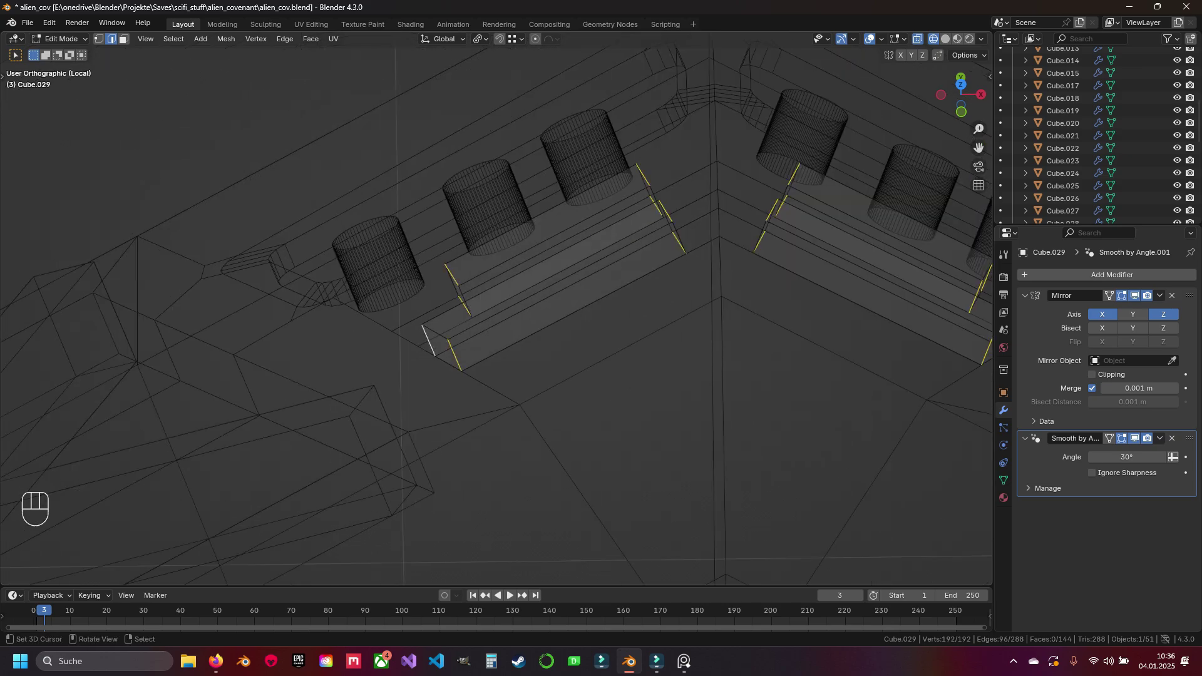
Return to solid shading and bevel the selected band block corner edges by about 0.01 m with 4 segments
{"action": "key", "text": "z"}
{"action": "middle_click_drag", "start_coordinate": [432, 338], "coordinate": [573, 307]}
{"action": "scroll", "coordinate": [496, 319], "scroll_direction": "up", "scroll_amount": 12}
{"action": "key", "text": "ctrl+b"}
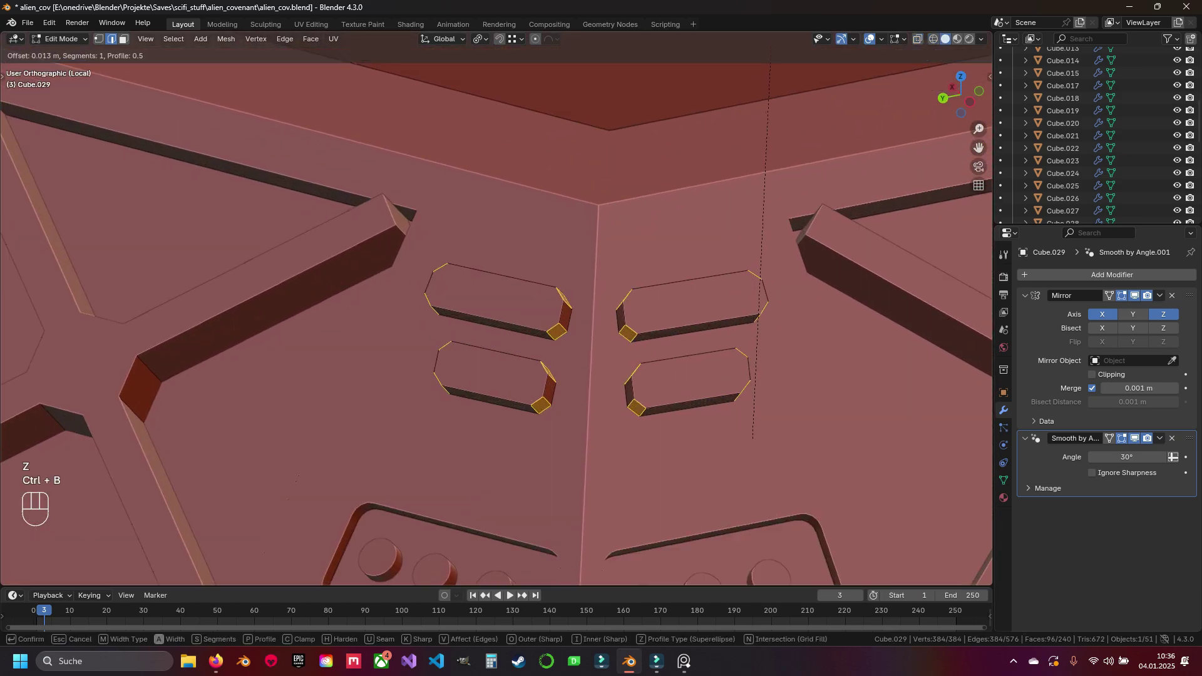
{"action": "scroll", "coordinate": [753, 446], "scroll_direction": "up", "scroll_amount": 3}
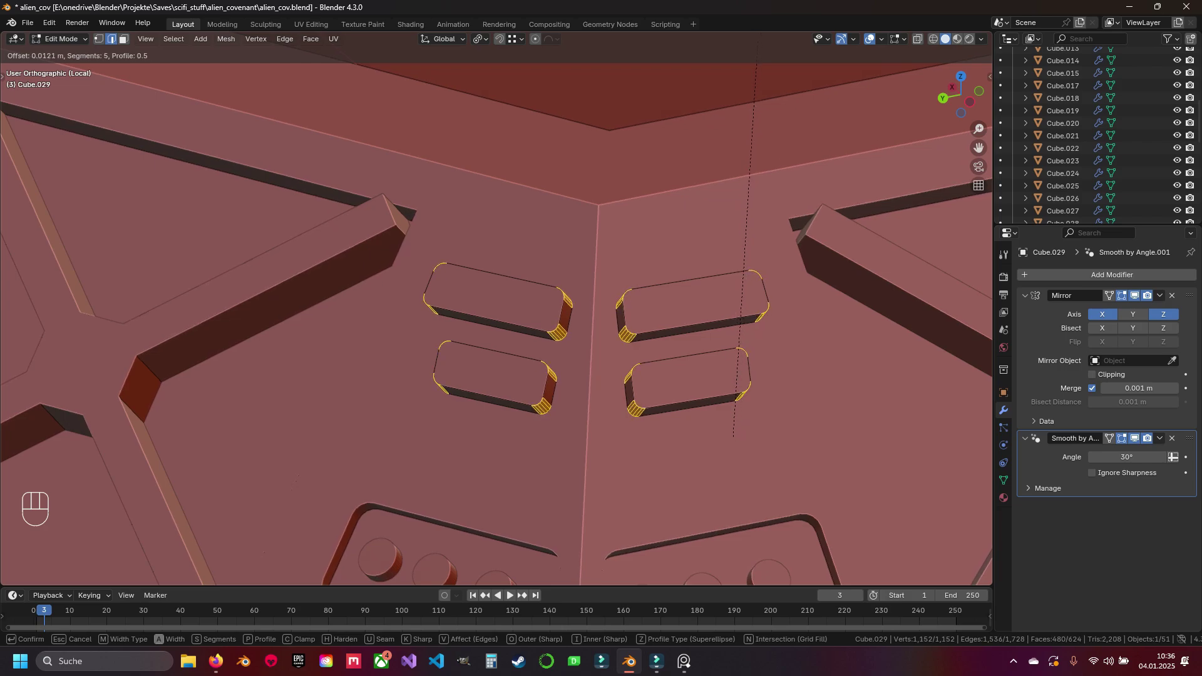
{"action": "scroll", "coordinate": [734, 442], "scroll_direction": "down", "scroll_amount": 1}
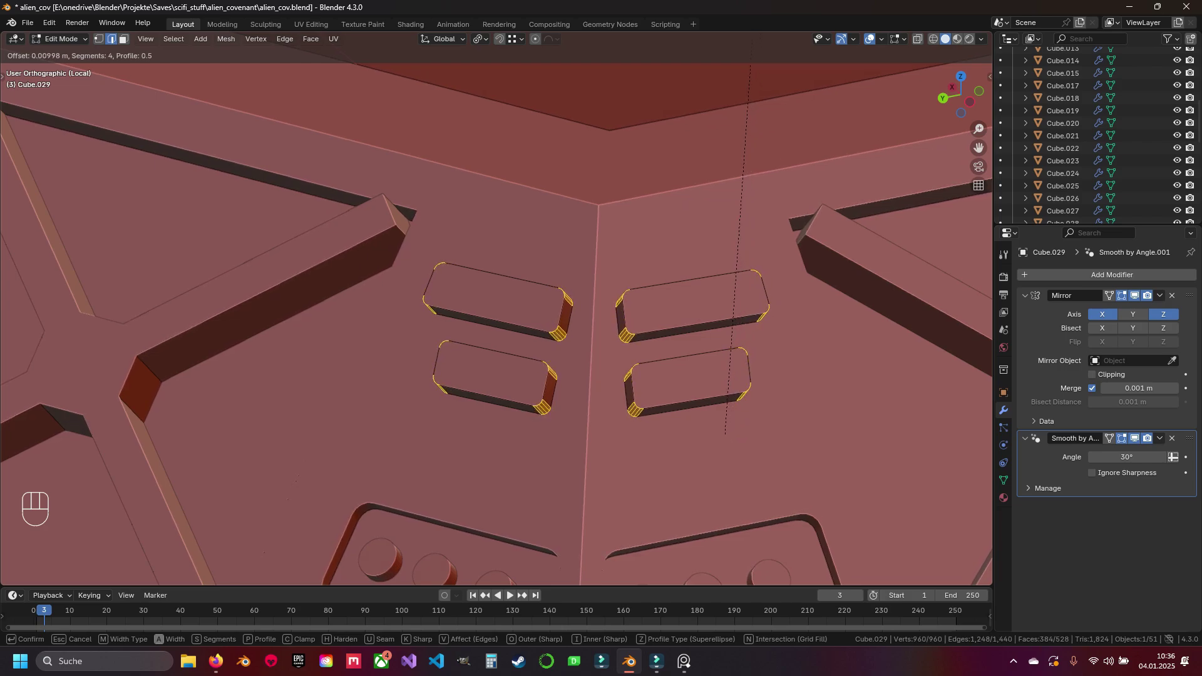
{"action": "left_click", "coordinate": [730, 385]}
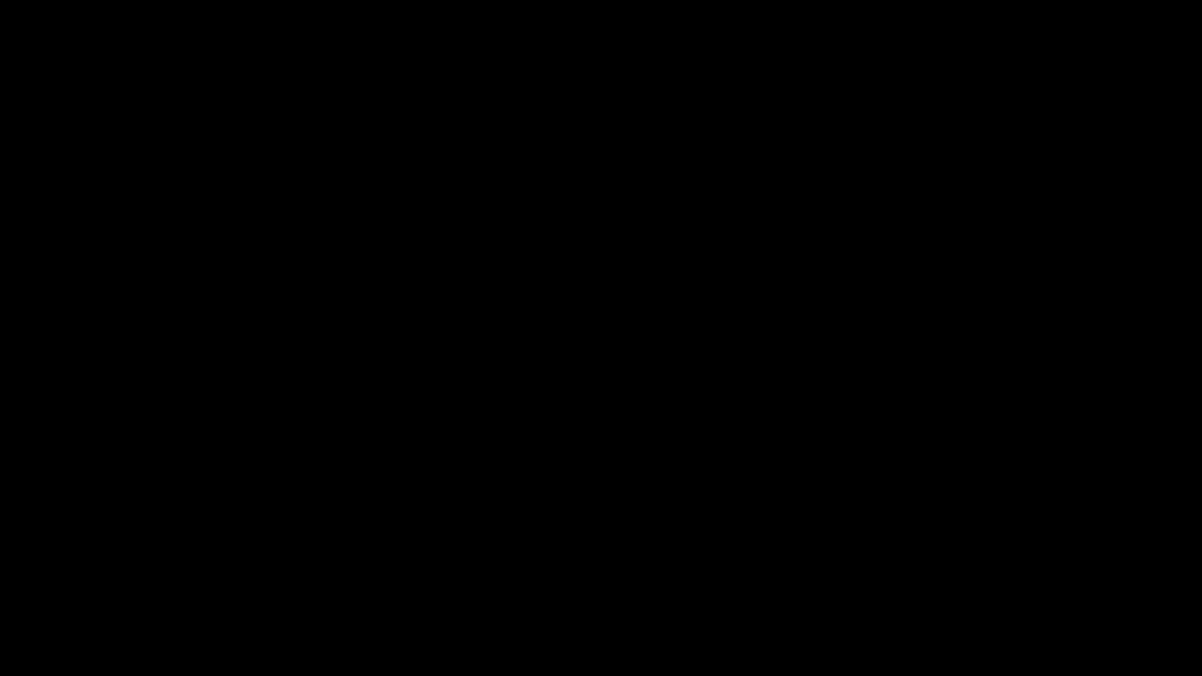